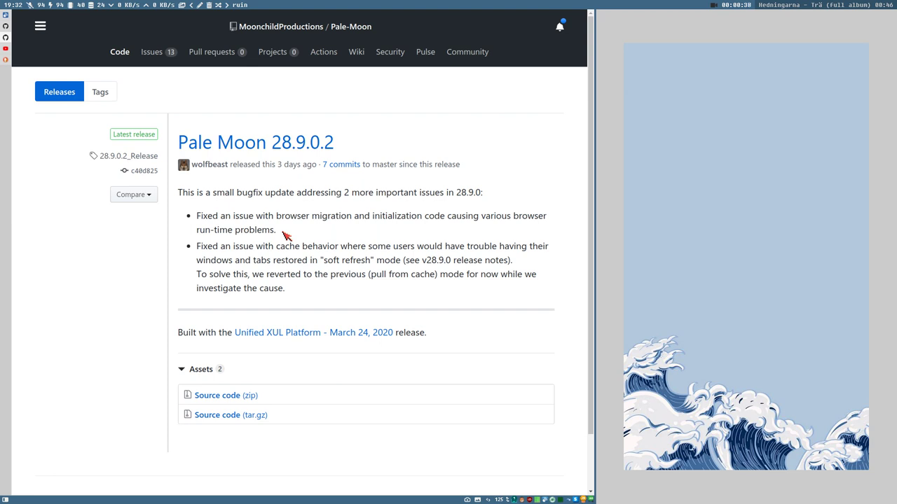
Step: Open a new URxvt terminal, close the Vivaldi window, and clear the terminal screen
key("super+Return")
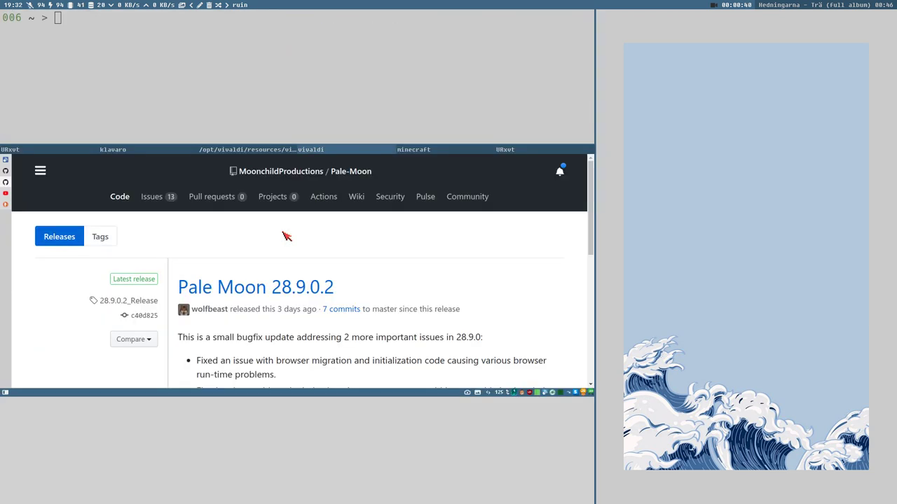
key("super+shift+q")
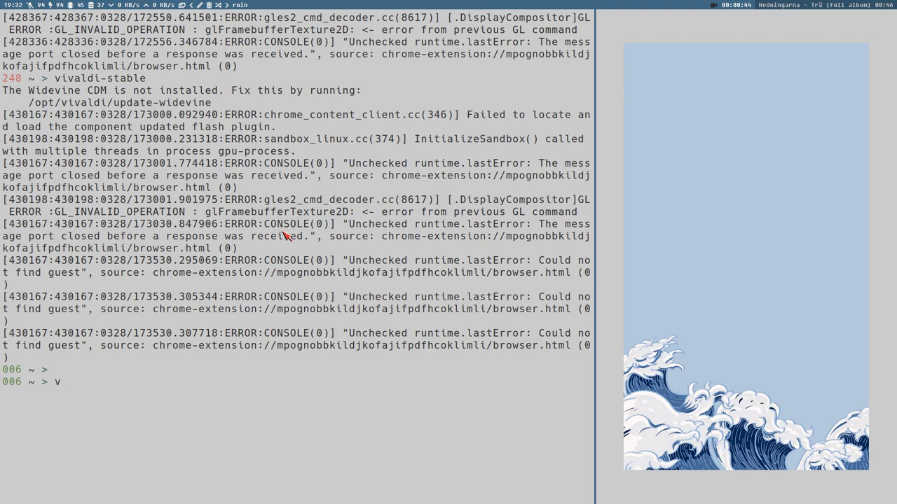
key("BackSpace")
key("ctrl+l")
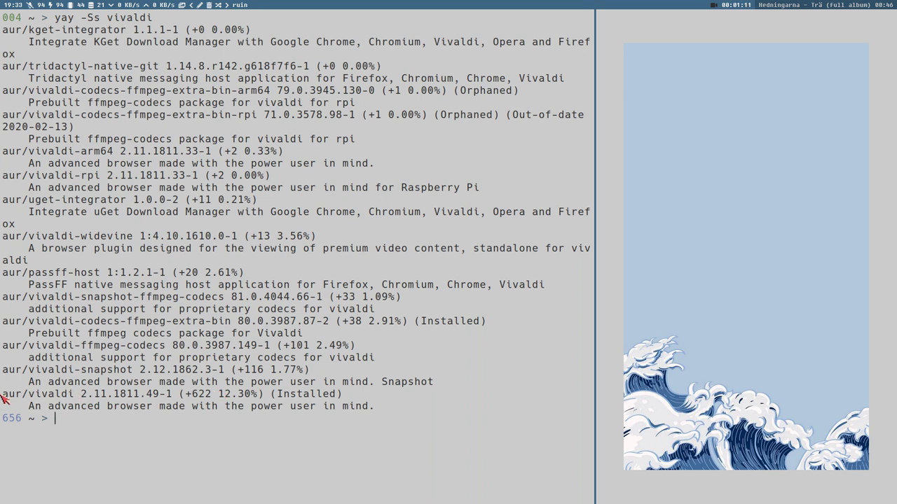
Step: Highlight the aur/vivaldi package name and its (Installed) tag in the search results
double_click(44, 396)
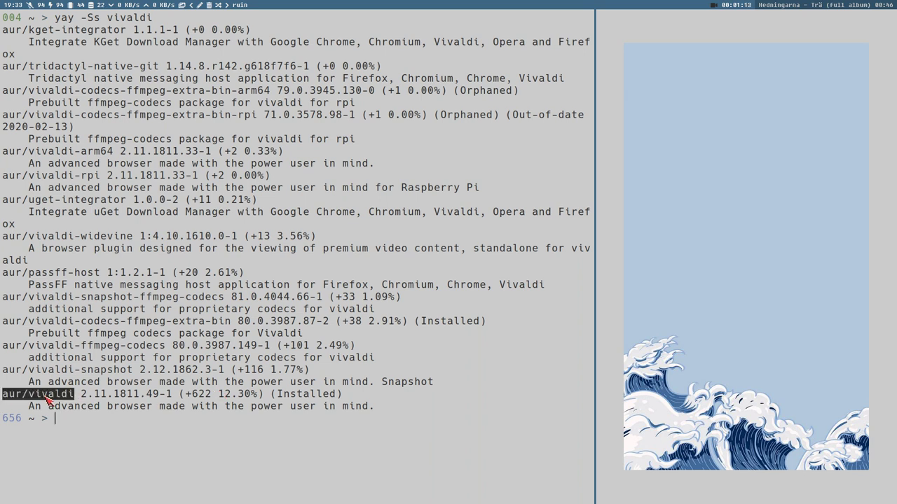
left_click_drag(270, 395, 356, 401)
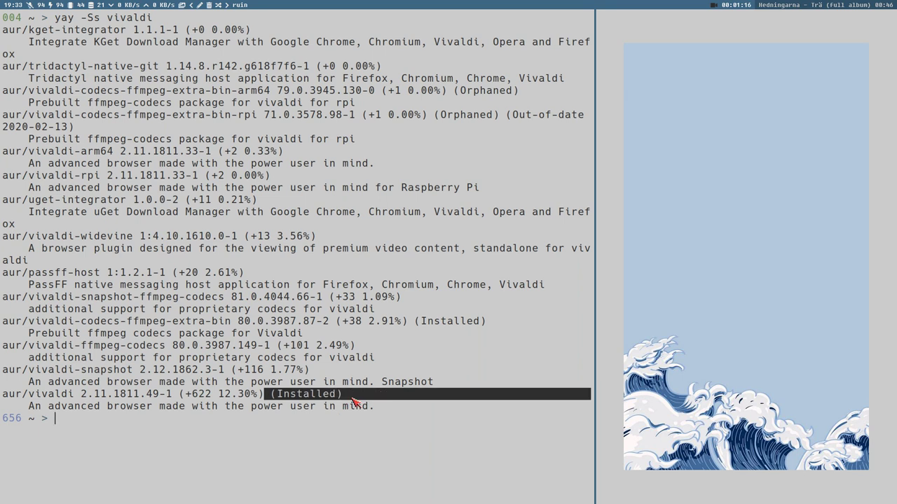
double_click(61, 398)
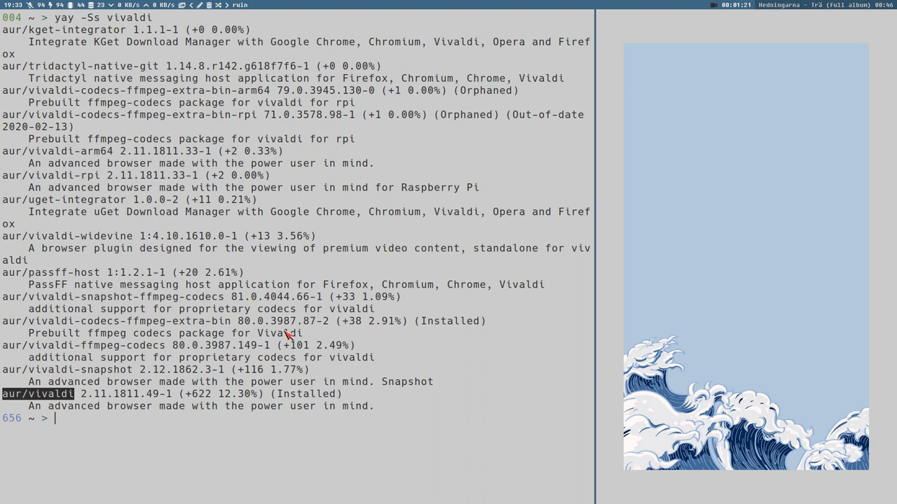
left_click_drag(355, 398, 3, 398)
double_click(62, 397)
Step: Highlight the vivaldi-codecs-ffmpeg-extra-bin and vivaldi-ffmpeg-codecs package names
double_click(144, 324)
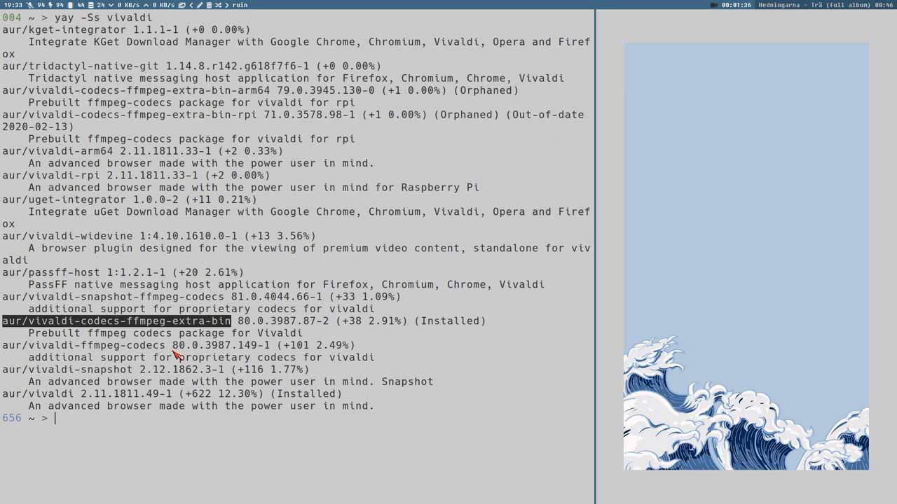
left_click_drag(167, 345, 146, 346)
left_click(149, 353)
left_click_drag(162, 345, 106, 350)
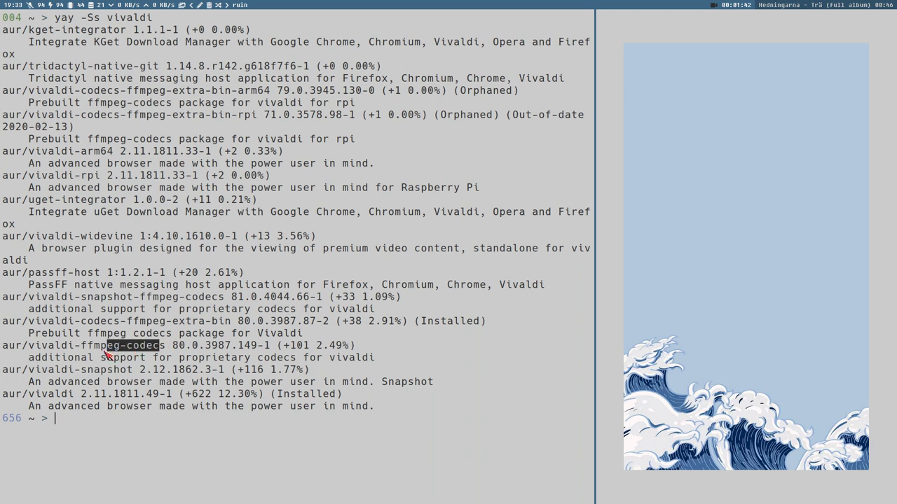
left_click_drag(30, 346, 167, 354)
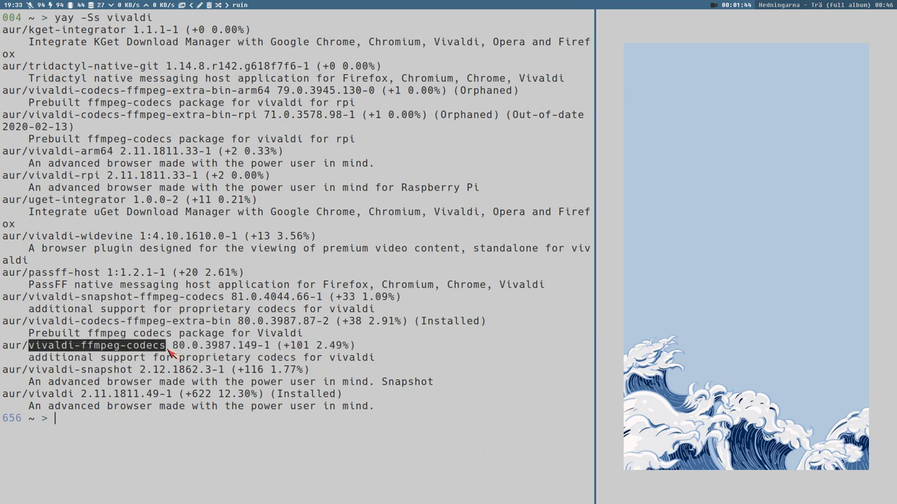
left_click_drag(227, 322, 36, 323)
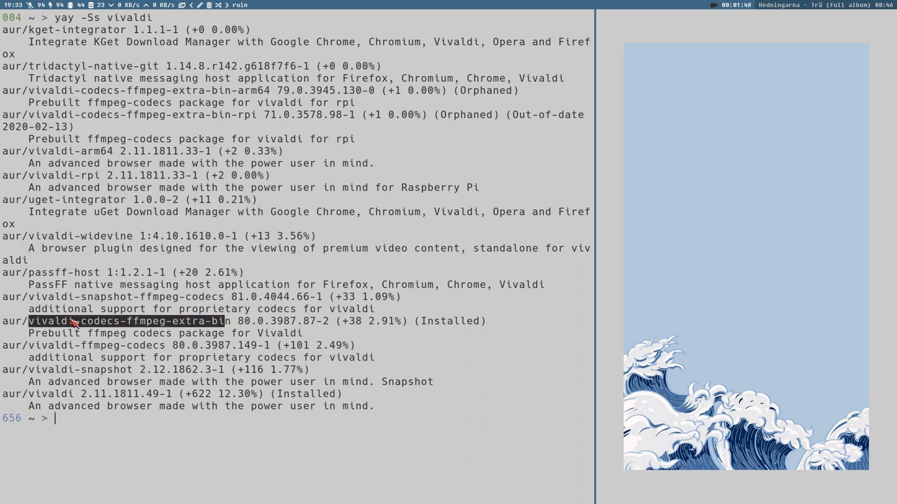
left_click(232, 326)
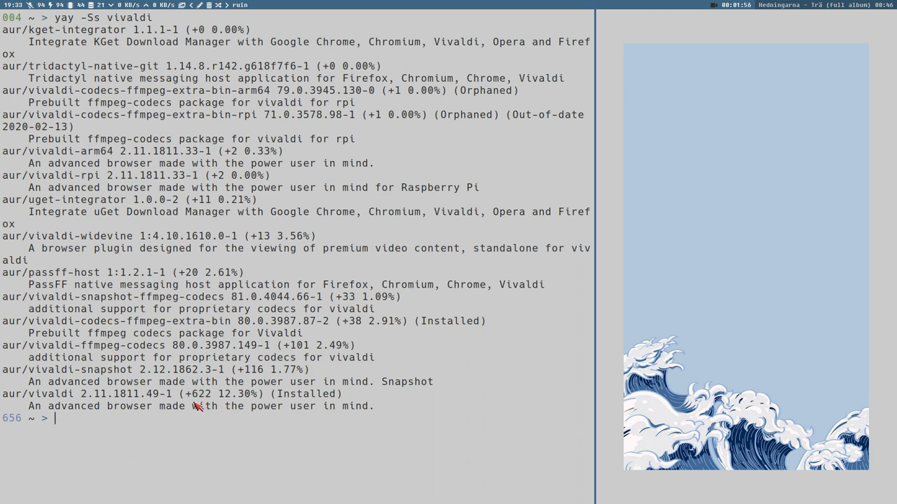
Step: Highlight ffmpeg and vivaldi-widevine in the results, then widen the terminal to the right
double_click(91, 334)
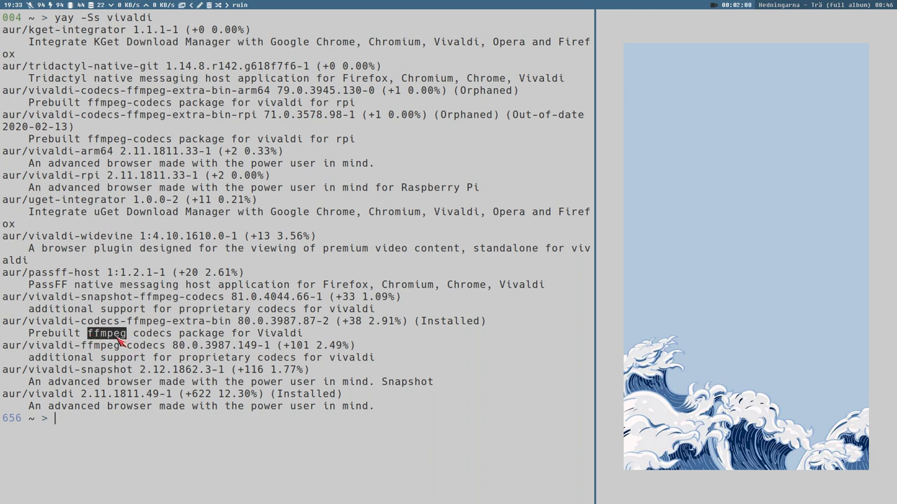
double_click(106, 237)
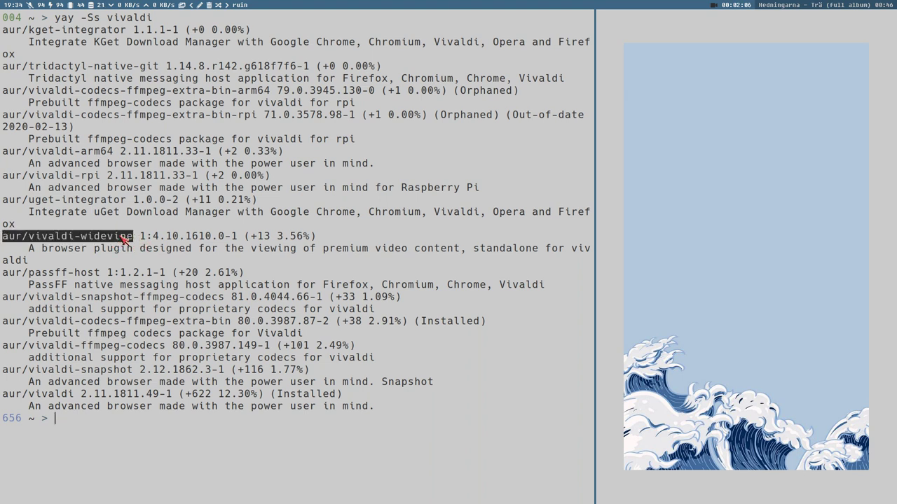
left_click(121, 240)
left_click_drag(83, 238, 142, 240)
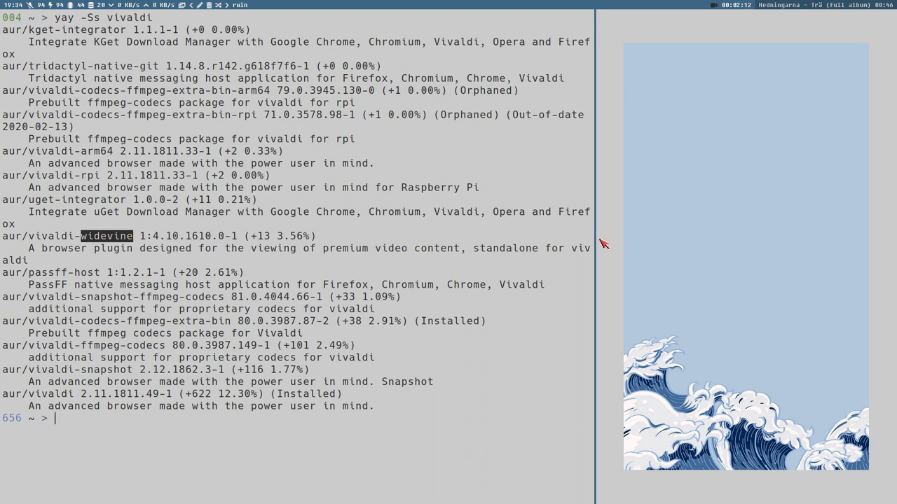
left_click_drag(592, 244, 694, 259)
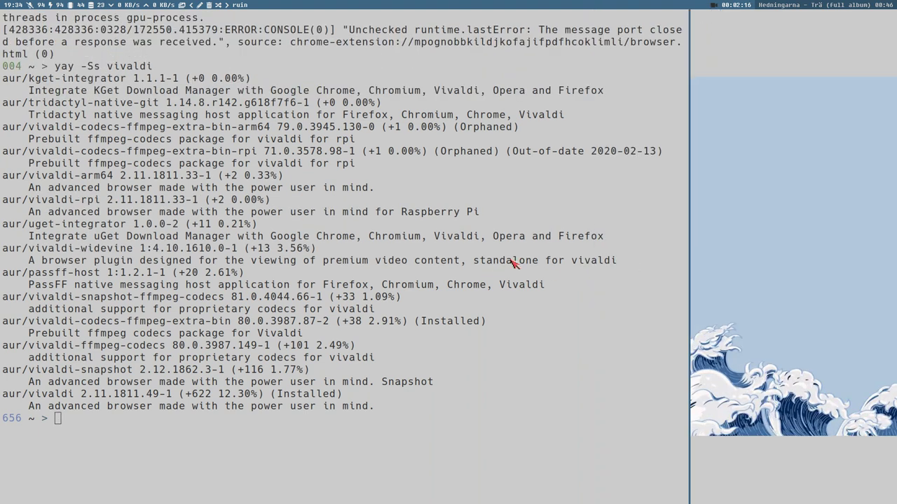
Step: Highlight 'standalone' in the widevine description and the vivaldi-snapshot package name
left_click_drag(474, 262, 527, 264)
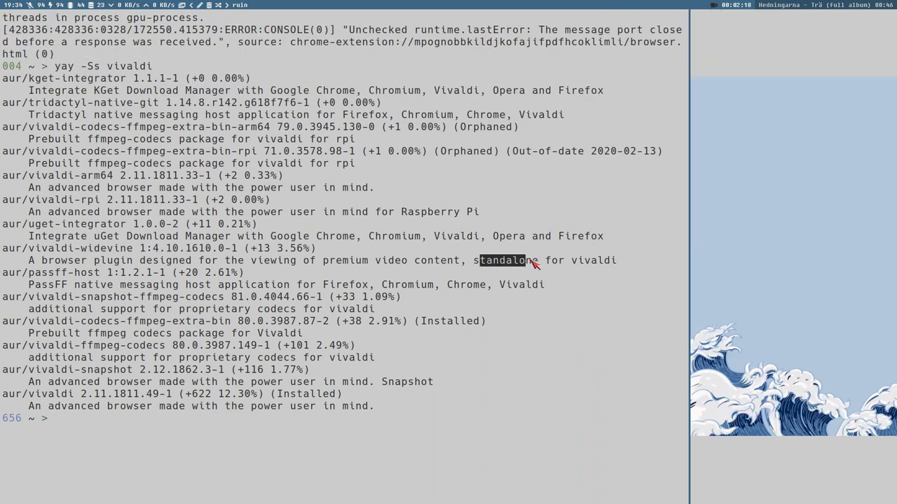
left_click(382, 267)
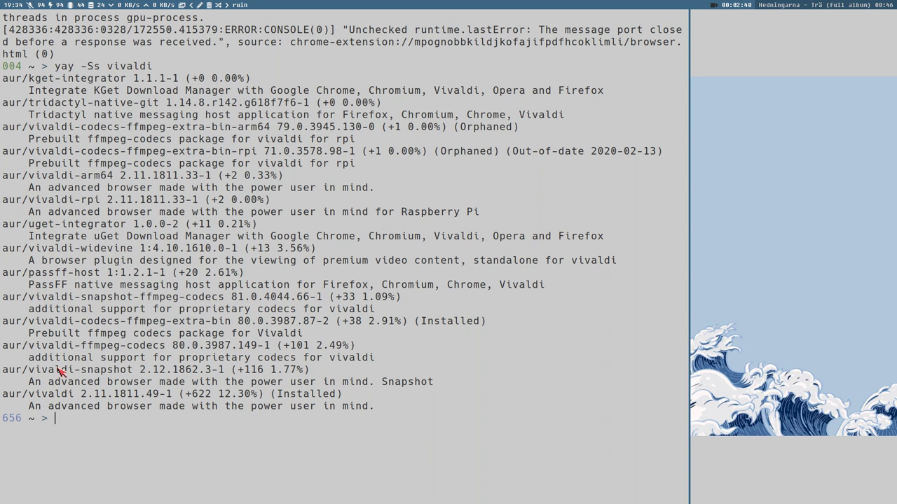
double_click(102, 373)
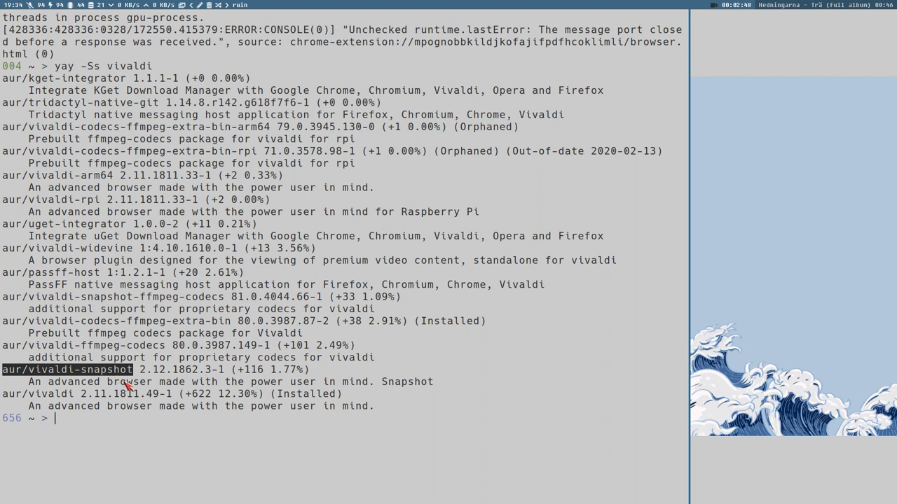
left_click(126, 375)
left_click_drag(82, 374, 135, 374)
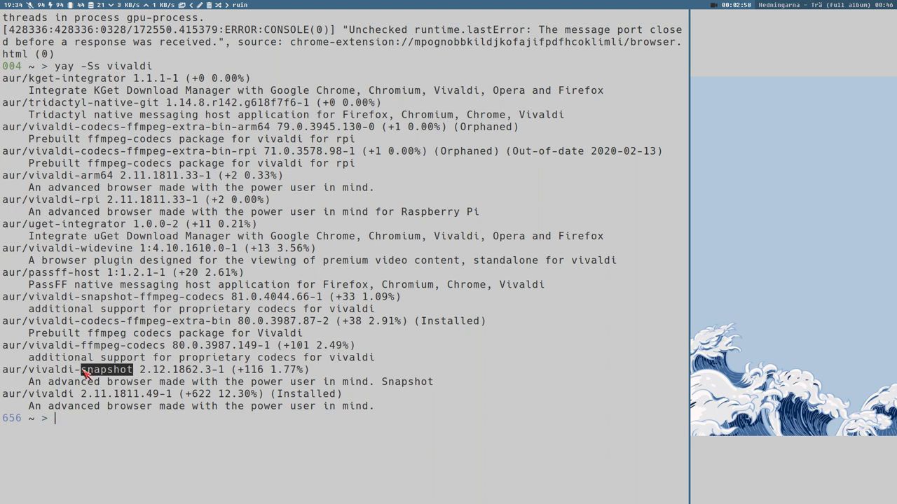
Step: Highlight the installed aur/vivaldi package name in the results
double_click(45, 399)
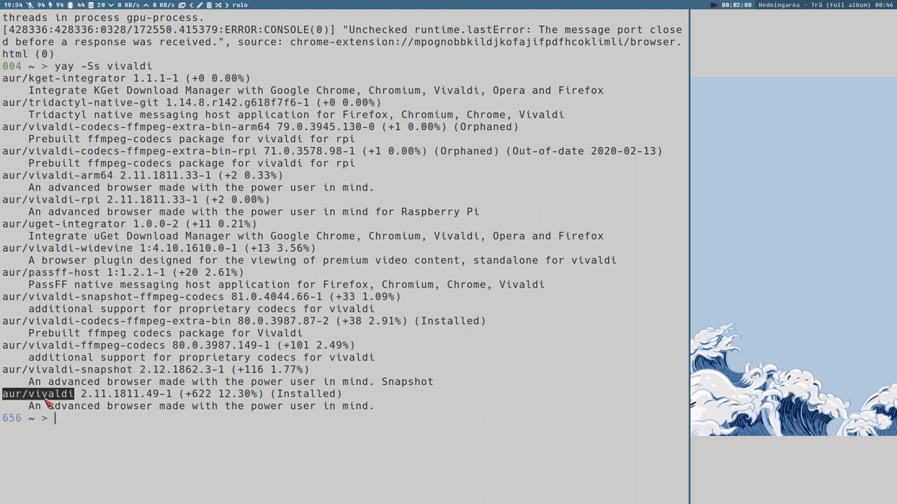
left_click(59, 422)
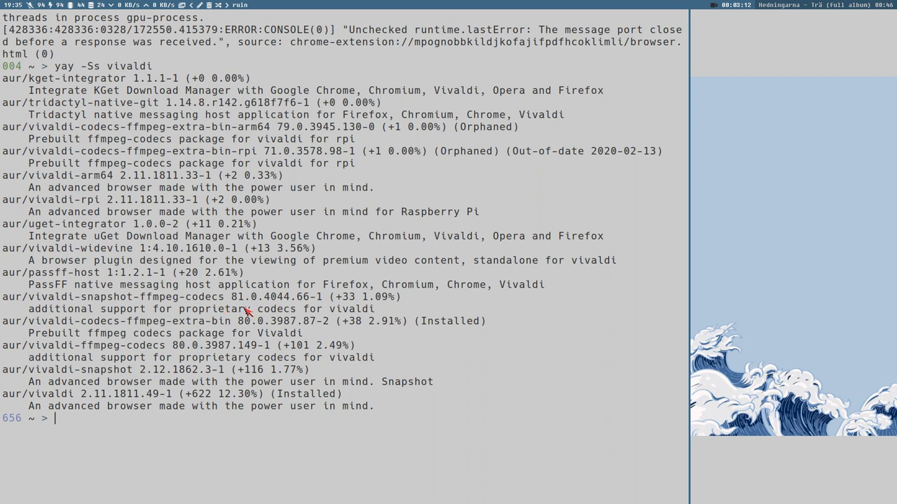
double_click(44, 394)
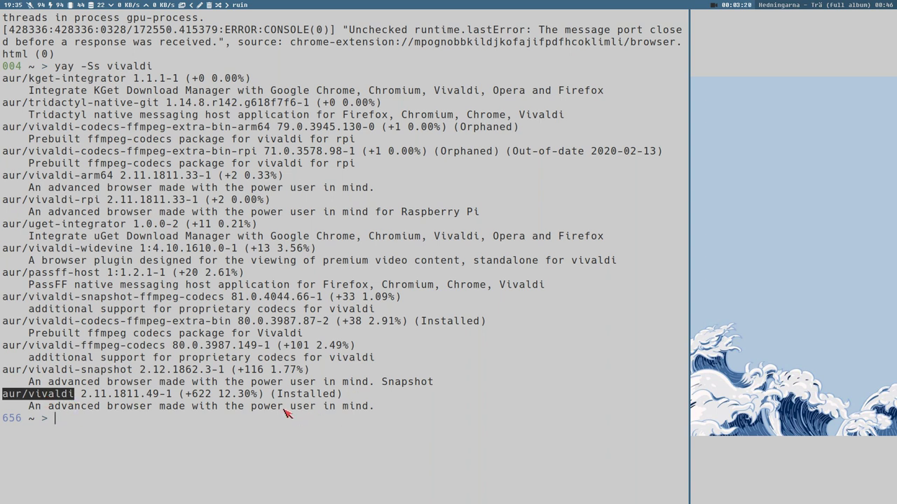
left_click(230, 419)
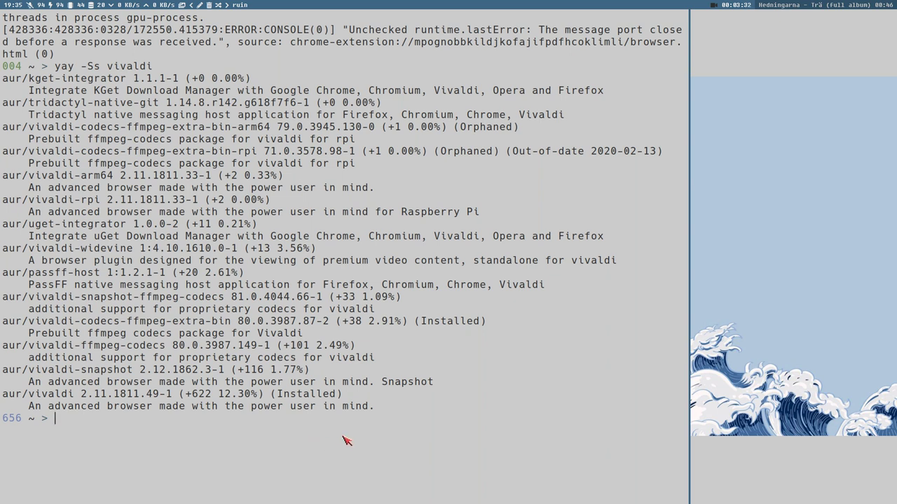
Step: Return to the .config folder list in Thunar and sort it by name
key("BackSpace")
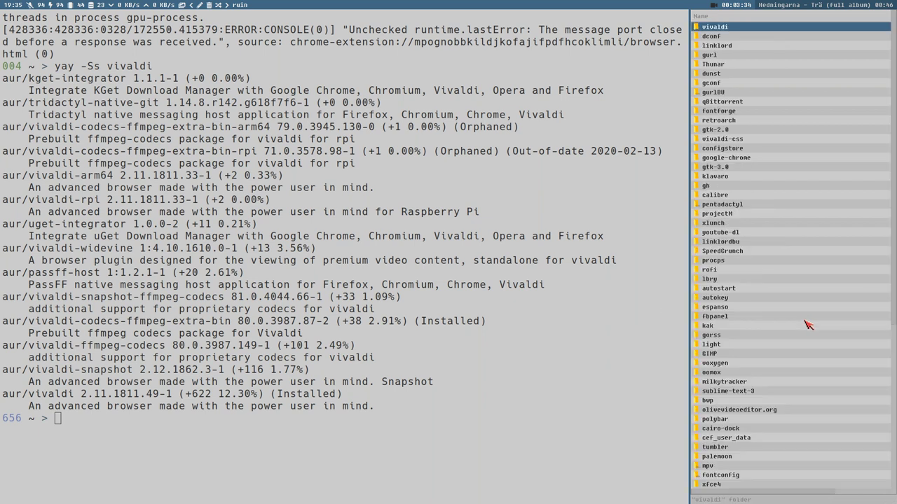
key("BackSpace")
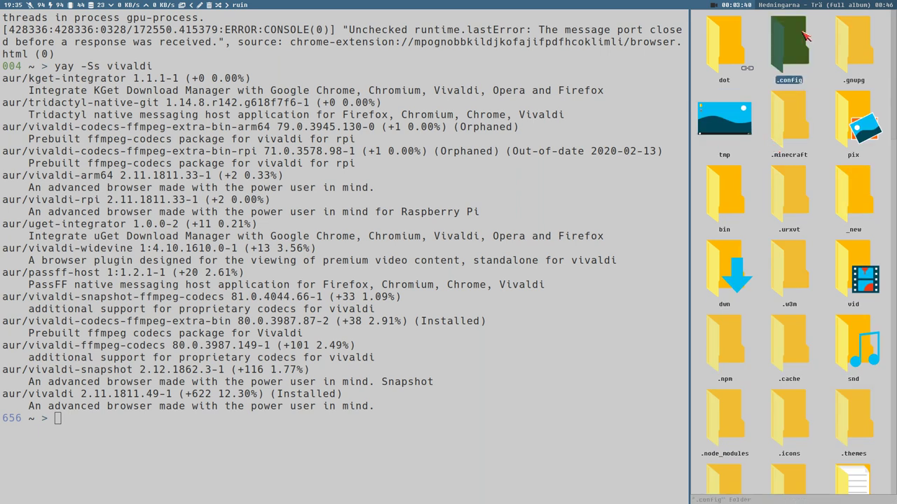
key("alt+Left")
scroll(751, 341, "down", 8)
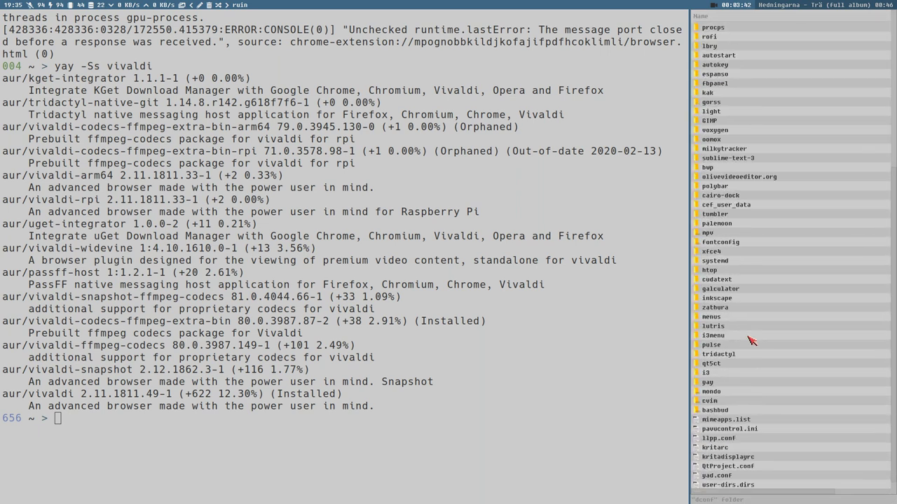
left_click(754, 18)
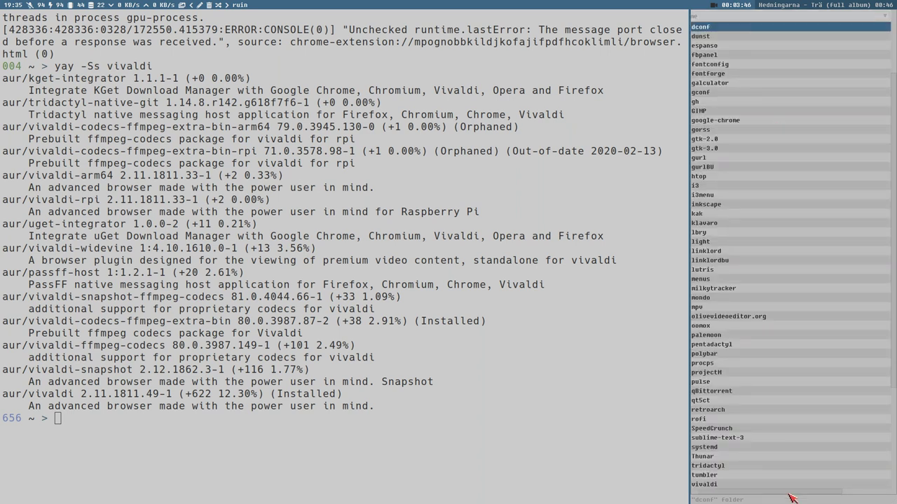
scroll(754, 433, "down", 5)
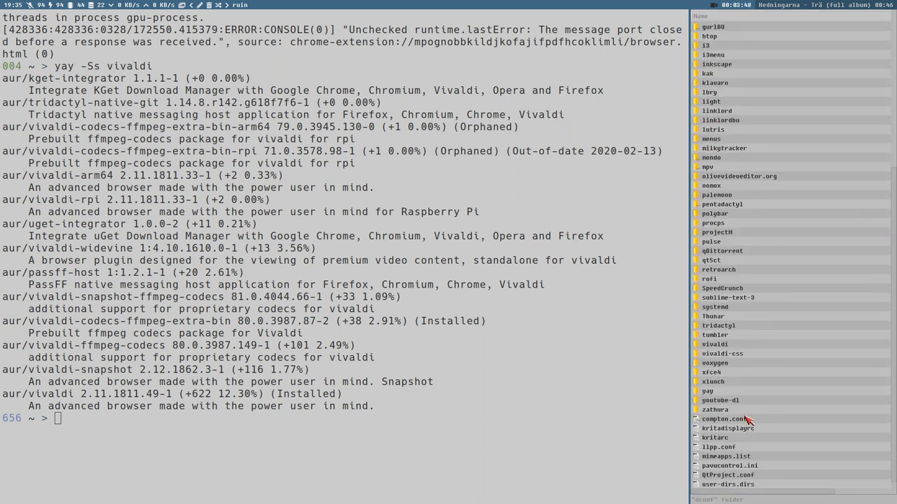
Step: Open the vivaldi folder, select Default, and bring Vivaldi back into view
left_click(728, 345)
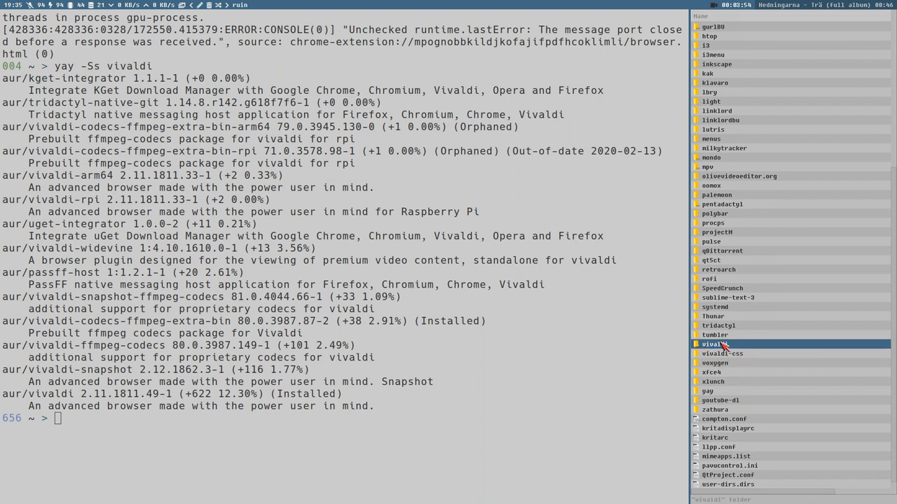
double_click(724, 347)
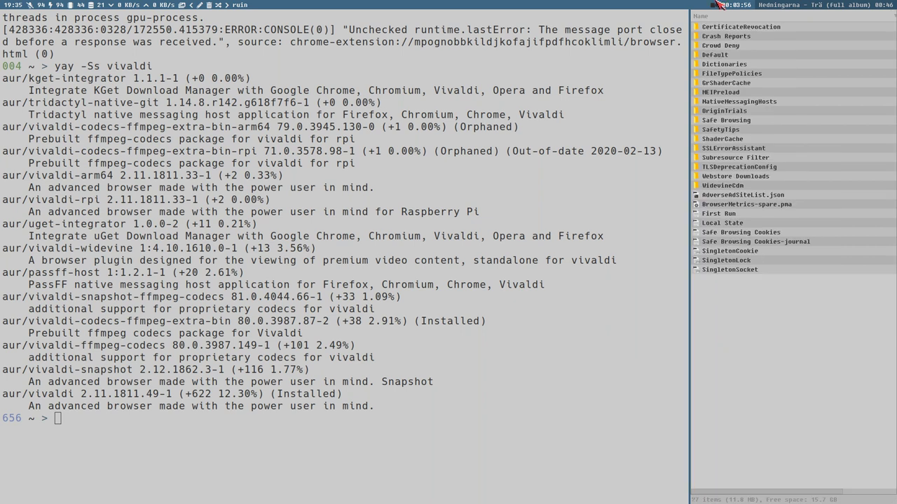
left_click(734, 54)
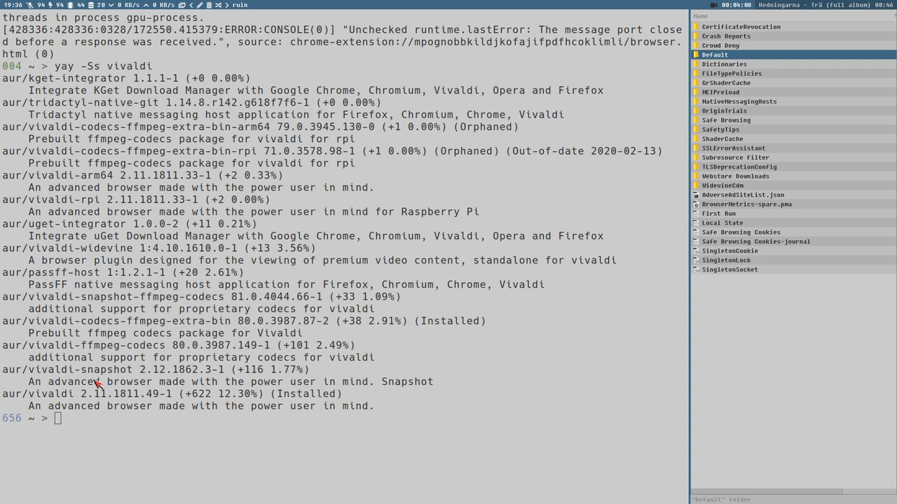
key("super+f")
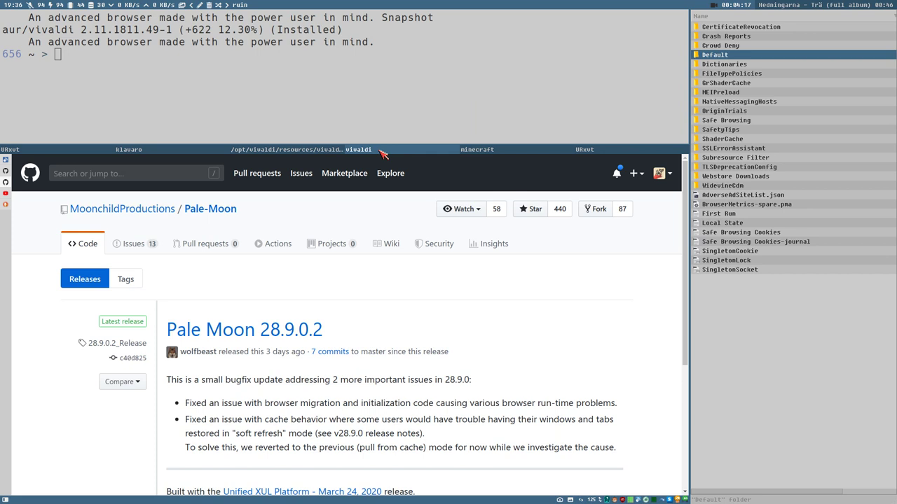
Step: View the YouTube Studio channel videos, then quit Vivaldi
left_click(5, 196)
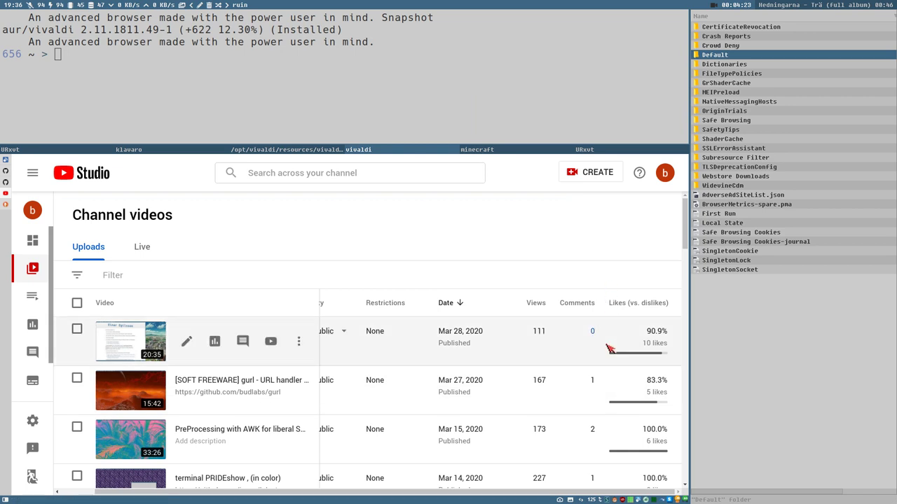
mouse_move(646, 346)
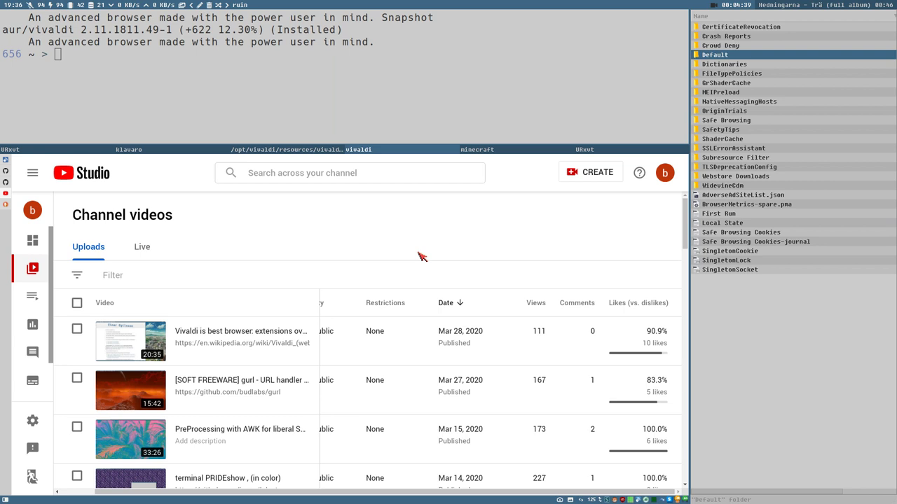
key("ctrl+q")
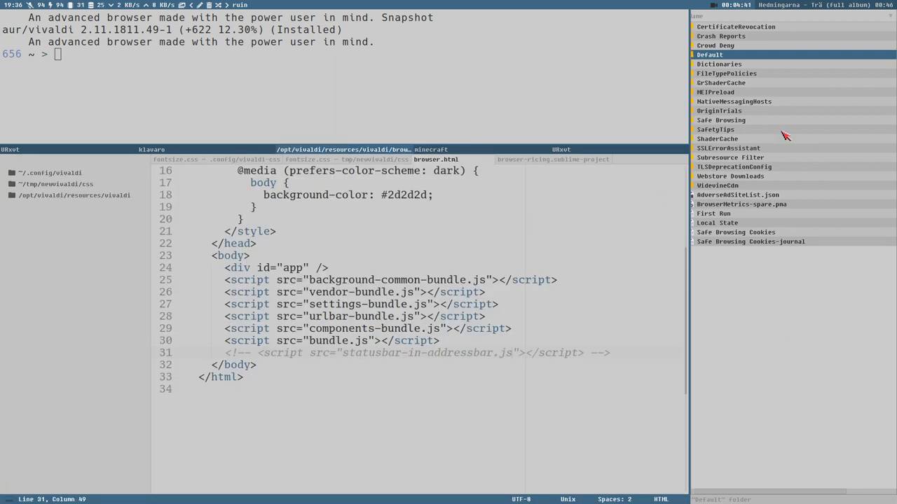
Step: Widen the Thunar file list and rename the Default profile folder to DefaultBU
left_click_drag(689, 300, 625, 290)
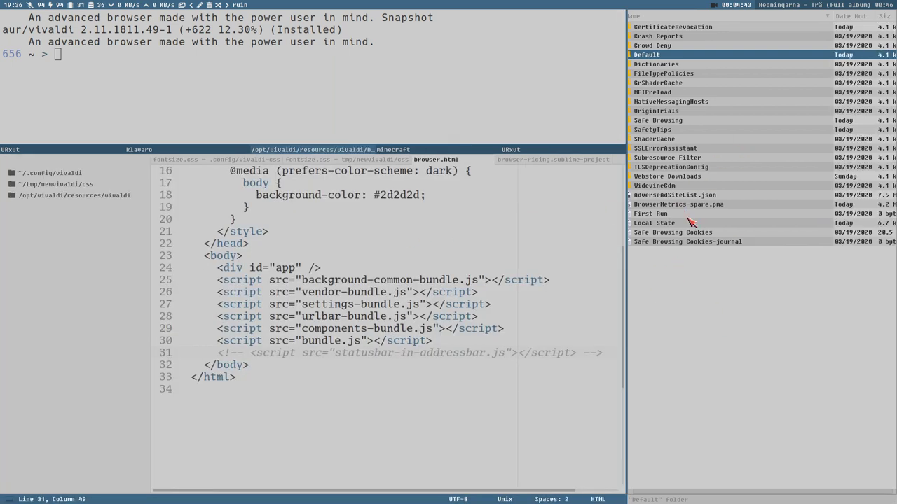
left_click(722, 492)
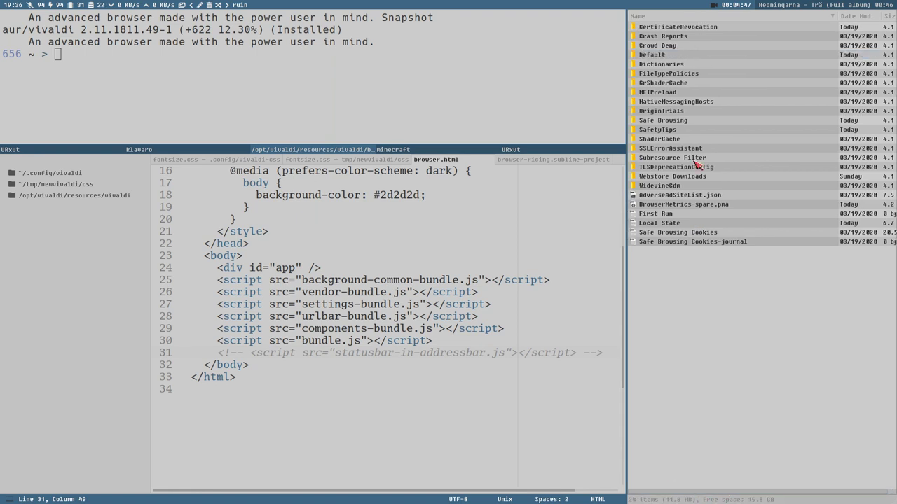
left_click(679, 54)
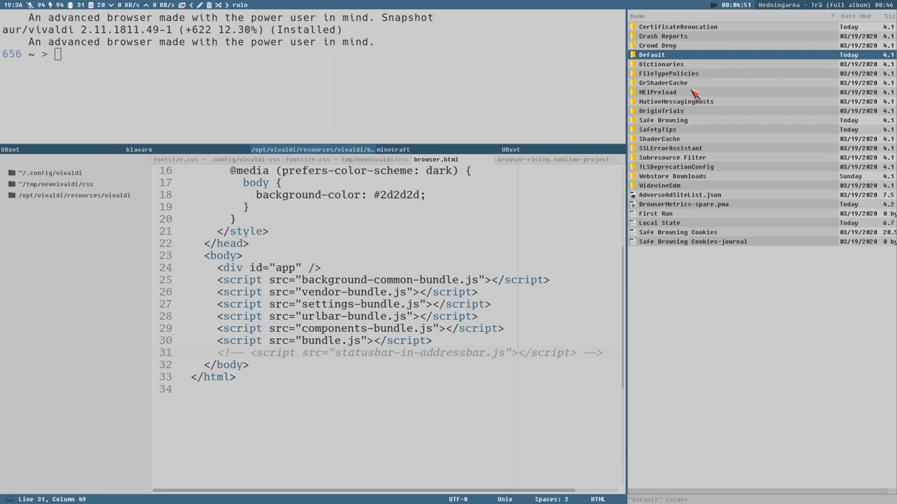
key("F2")
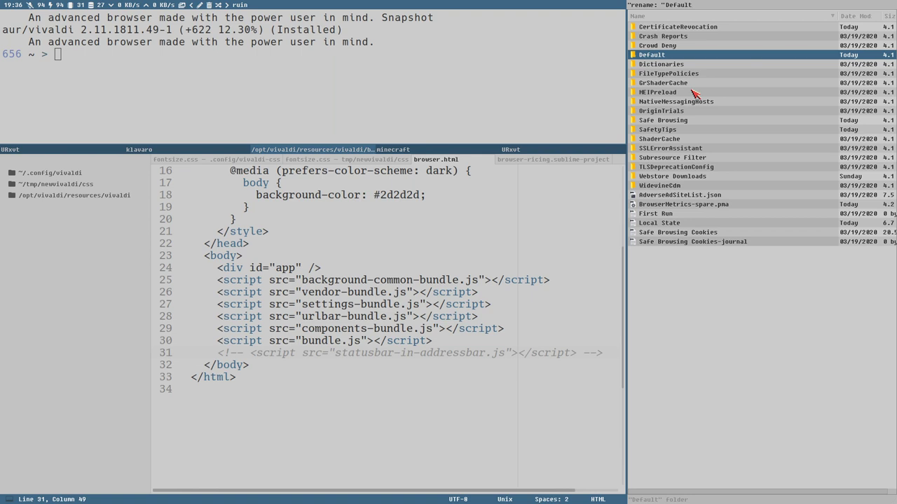
key("Return")
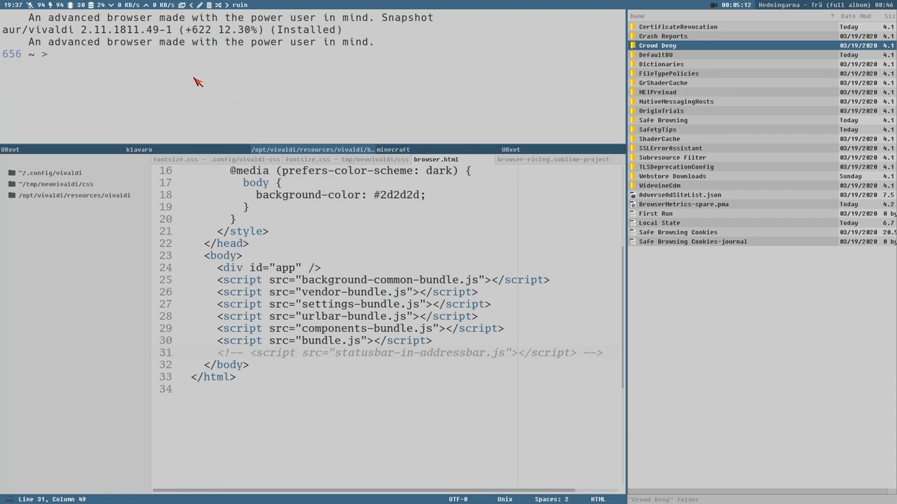
Step: Complete the vivaldi command to vivaldi-stable and run it to launch Vivaldi
key("Tab")
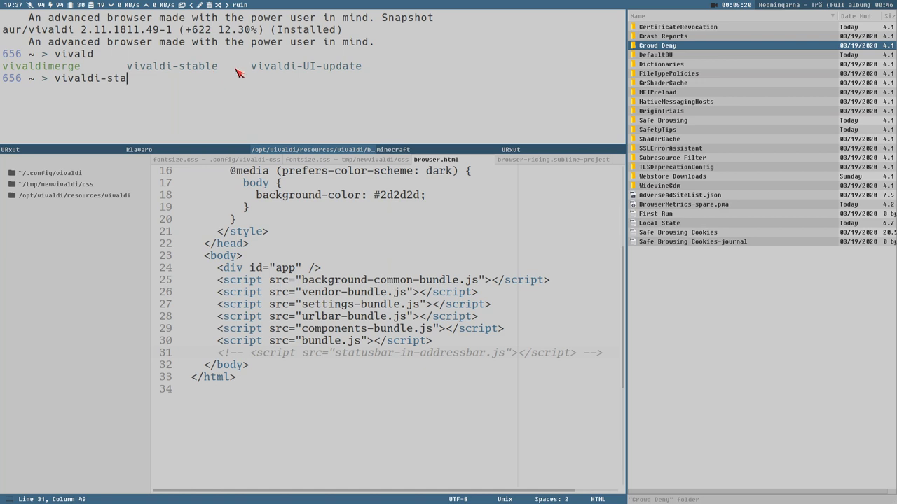
left_click_drag(256, 68, 363, 70)
left_click(217, 82)
double_click(80, 82)
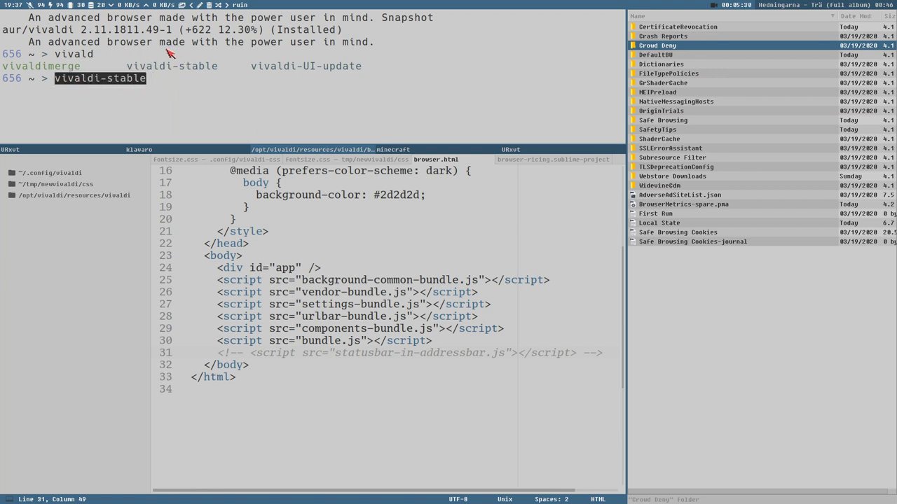
left_click(174, 72)
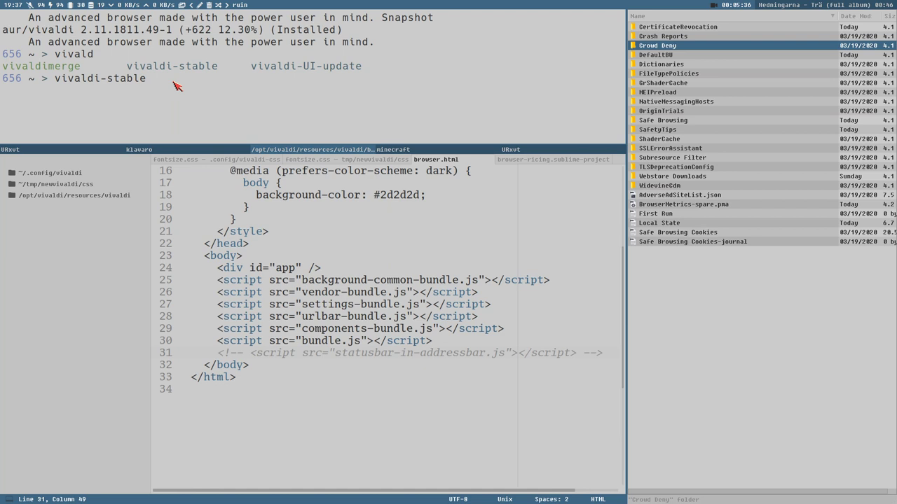
key("Return")
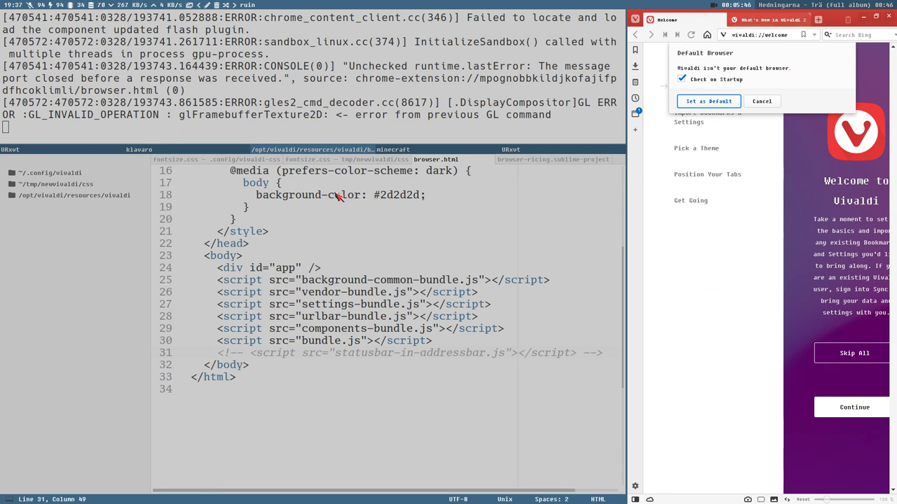
Step: Decline the default-browser prompt and float Vivaldi on workspace 2
left_click(771, 102)
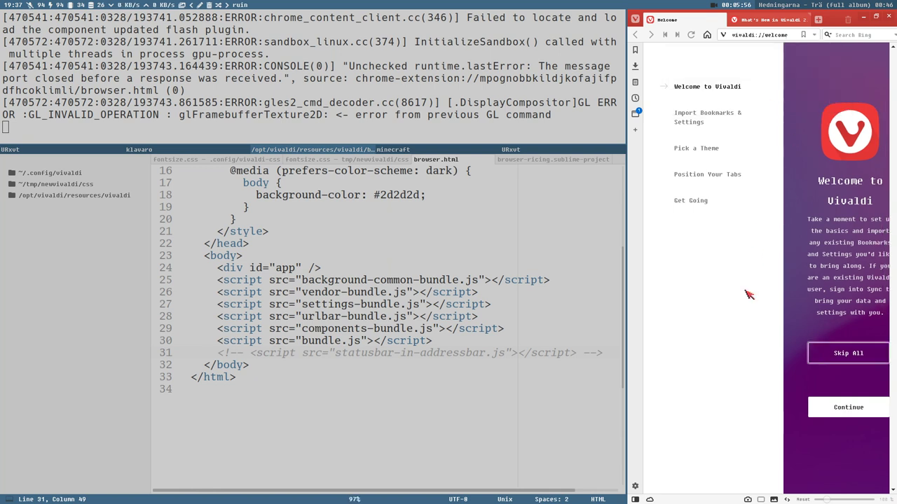
key("super+shift+space")
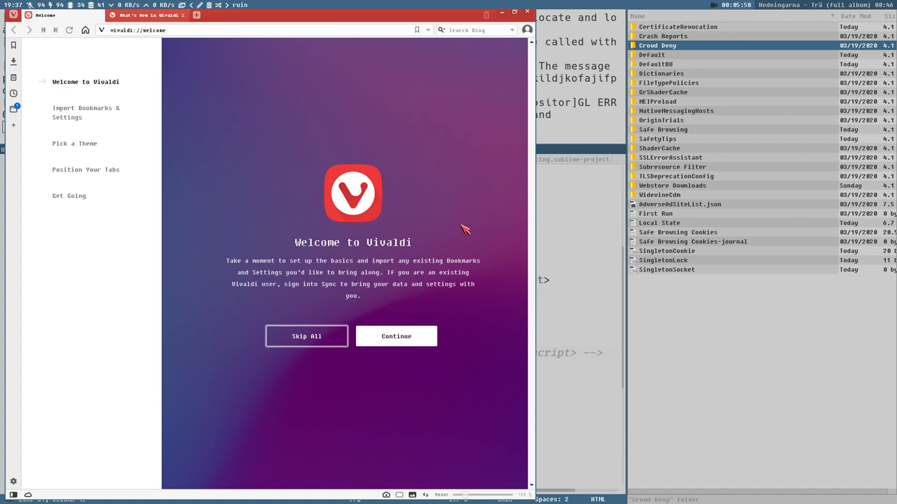
key("super+shift+2")
key("super+2")
Step: Shrink the floating Vivaldi window and center it on screen
key("super+shift+space")
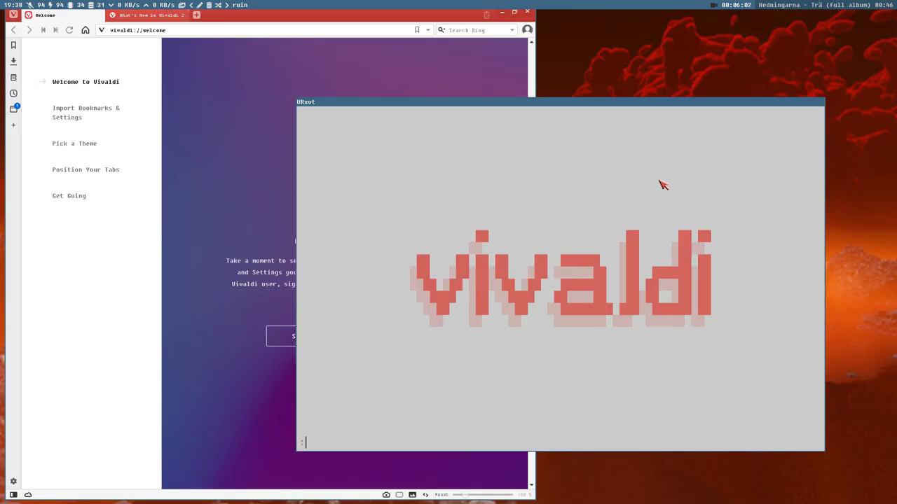
key("q")
left_click_drag(453, 84, 514, 190)
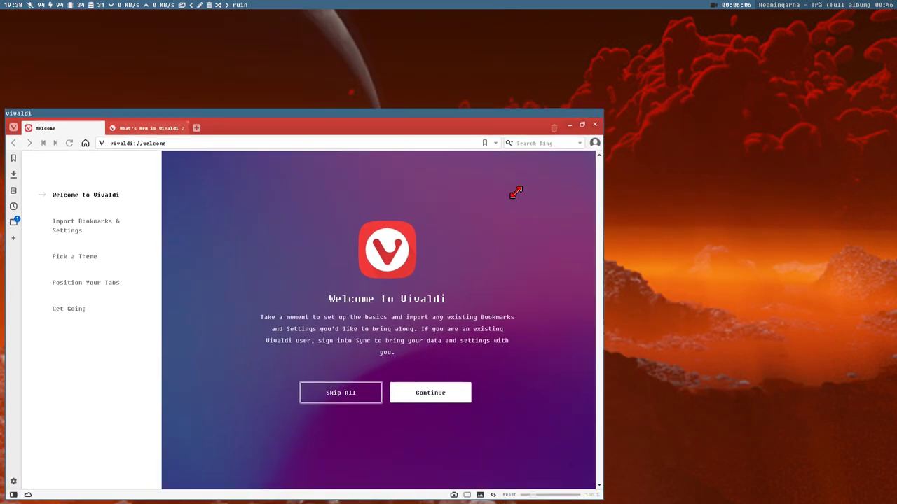
left_click_drag(516, 259, 599, 221)
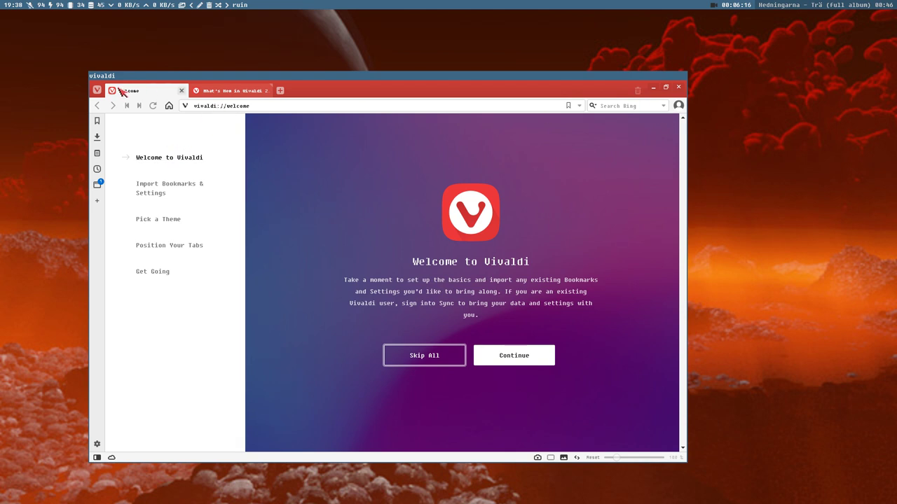
Step: Open Vivaldi settings as a floating window on workspace 2 beside the browser
mouse_move(231, 94)
left_click(97, 445)
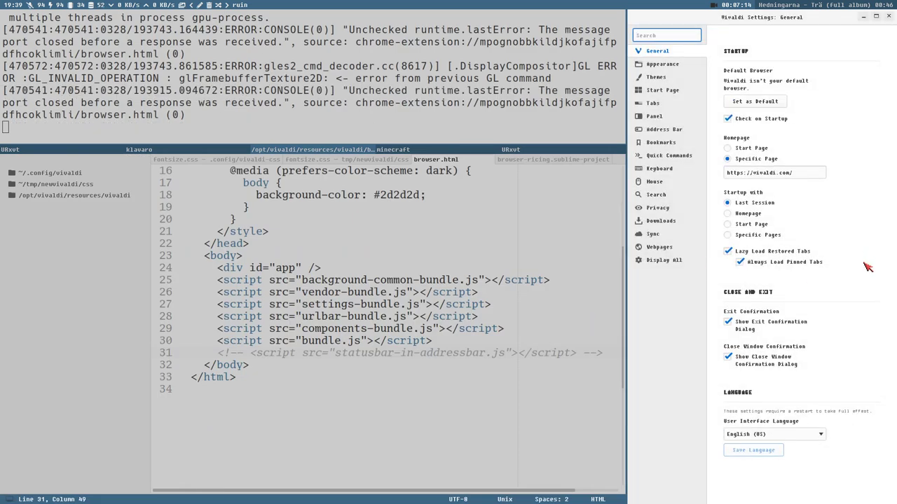
key("super+shift+space")
key("super+shift+2")
key("super+2")
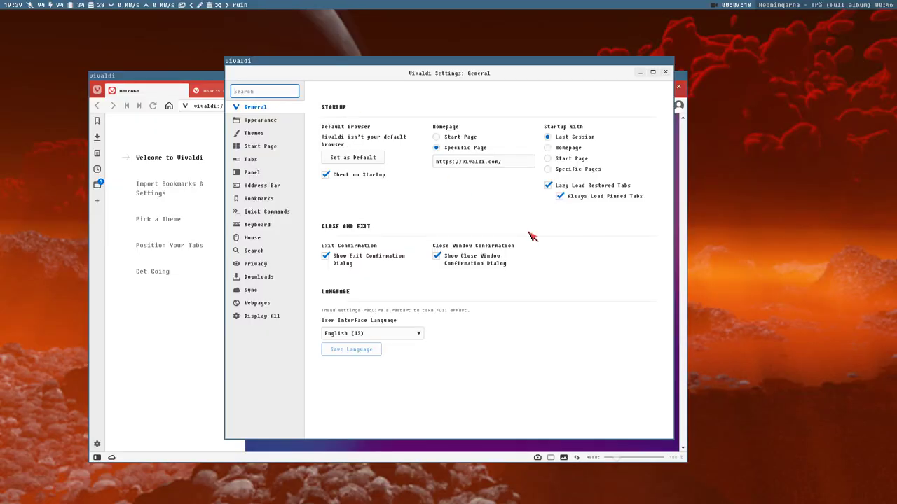
left_click_drag(530, 249, 699, 282)
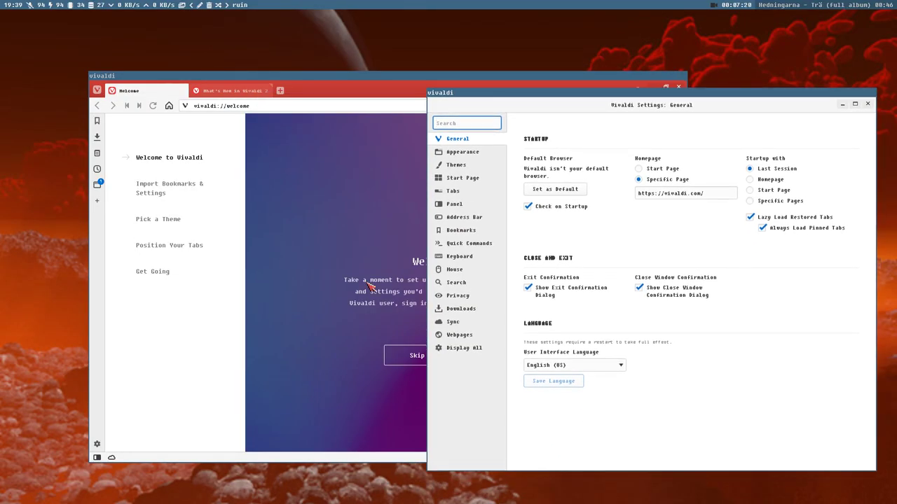
left_click_drag(300, 194, 278, 197)
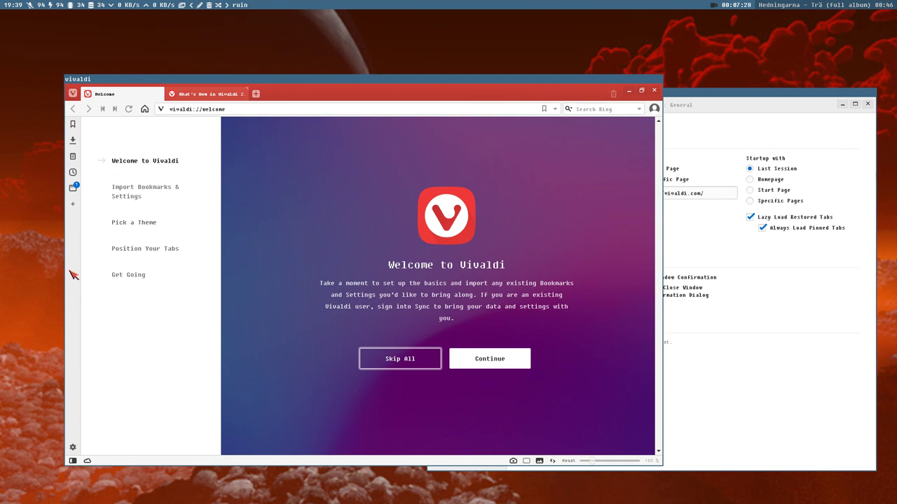
left_click(713, 374)
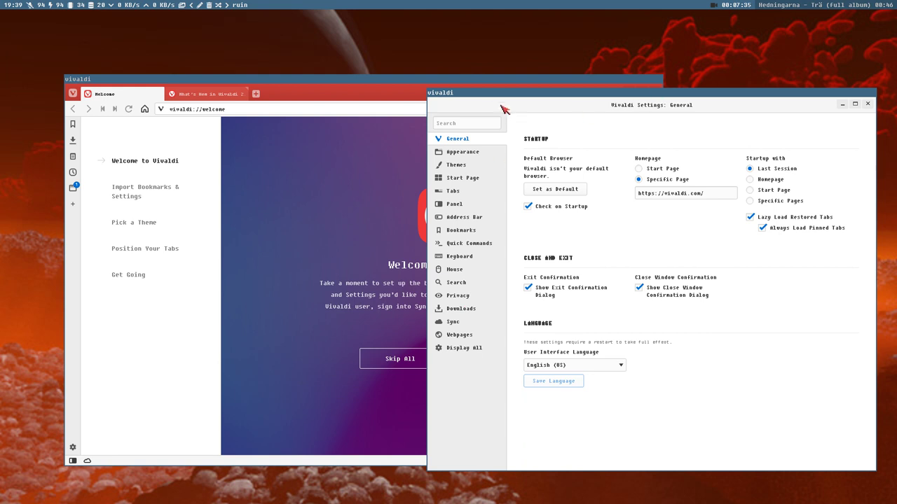
left_click_drag(489, 92, 483, 113)
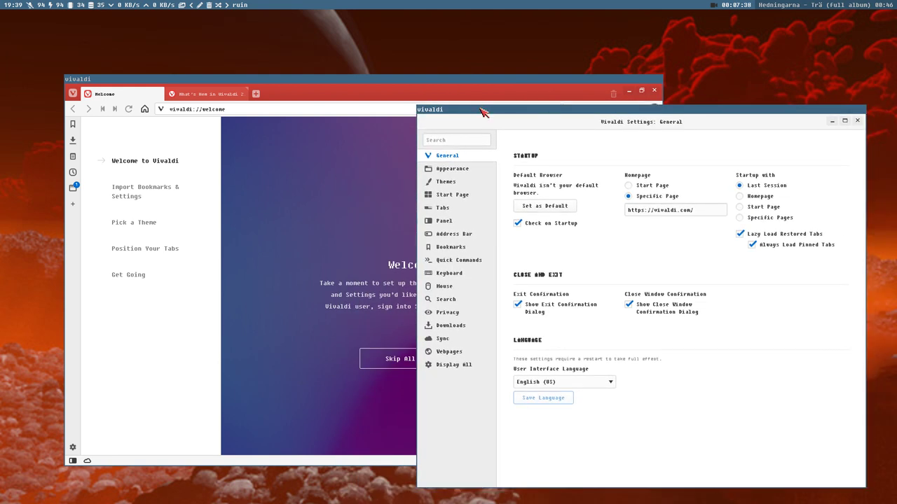
Step: Try the tab bar on the Left and Right, then restore it to Top
left_click(443, 209)
left_click(590, 233)
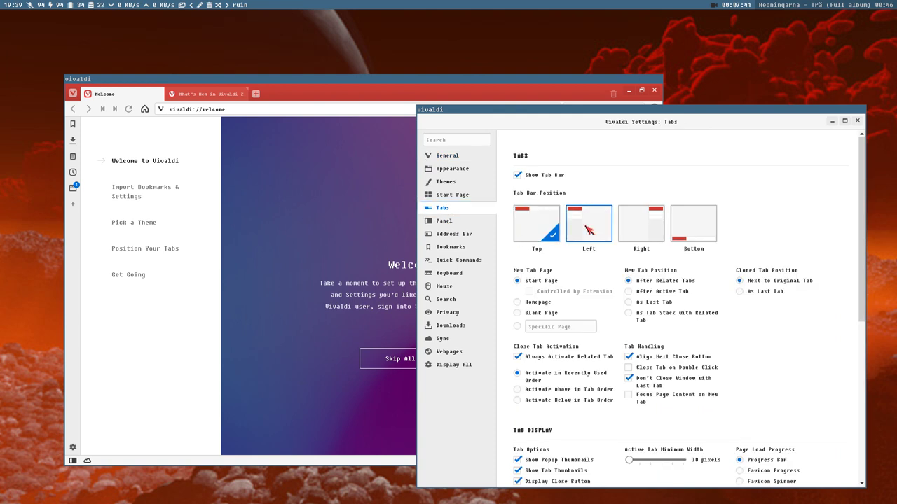
left_click(647, 223)
left_click(549, 227)
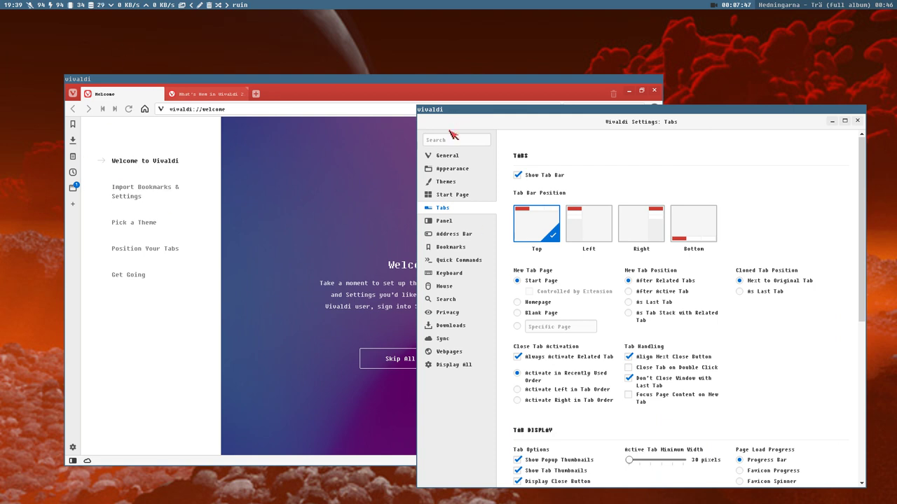
Step: Create a new custom theme, New Theme 1, in the Themes settings
left_click(451, 182)
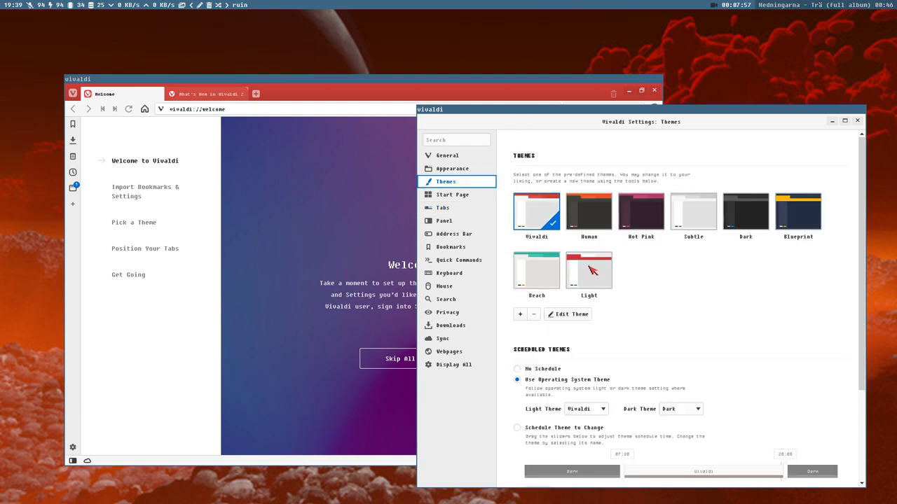
left_click(567, 315)
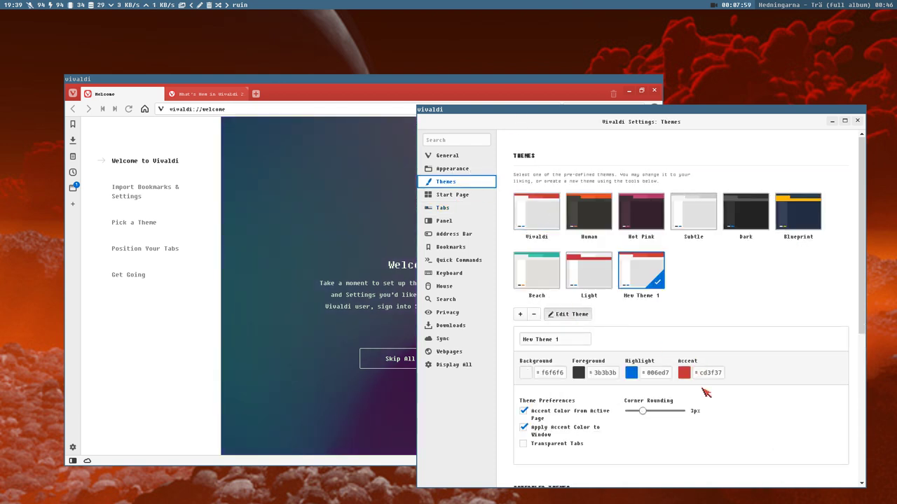
scroll(705, 393, "down", 2)
scroll(698, 346, "up", 2)
Step: Close settings and load vivaldi://experiments by replacing 'welcome' in the address
key("ctrl+w")
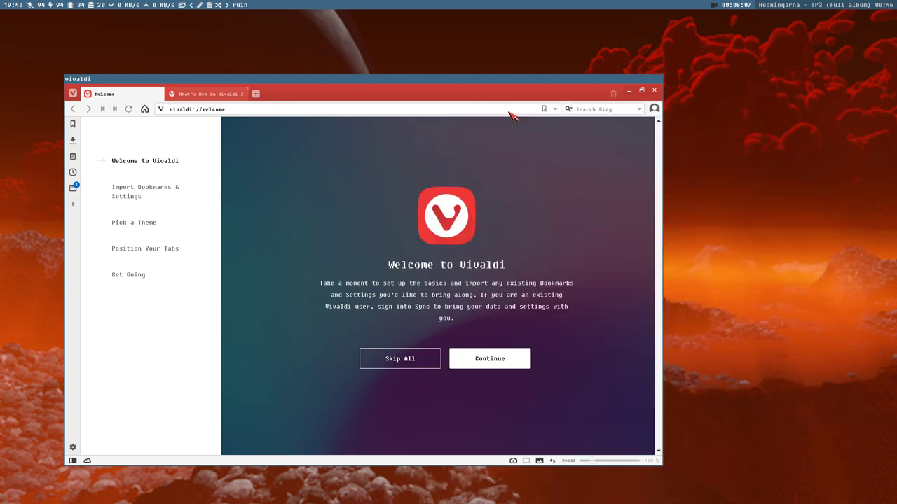
left_click(262, 113)
left_click(208, 112)
double_click(207, 110)
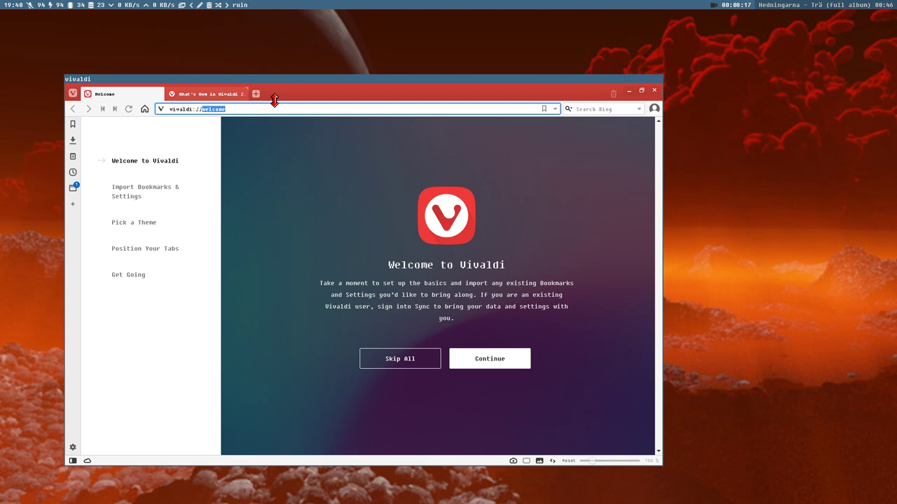
type("experiments")
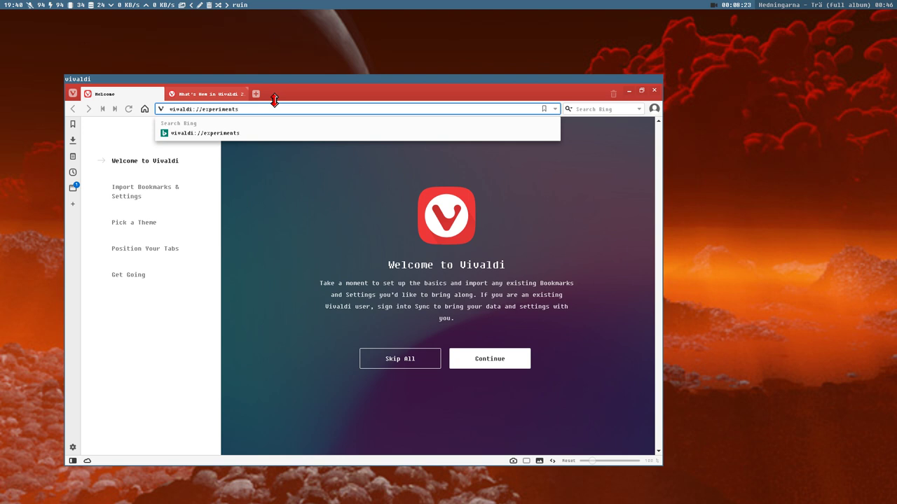
key("Return")
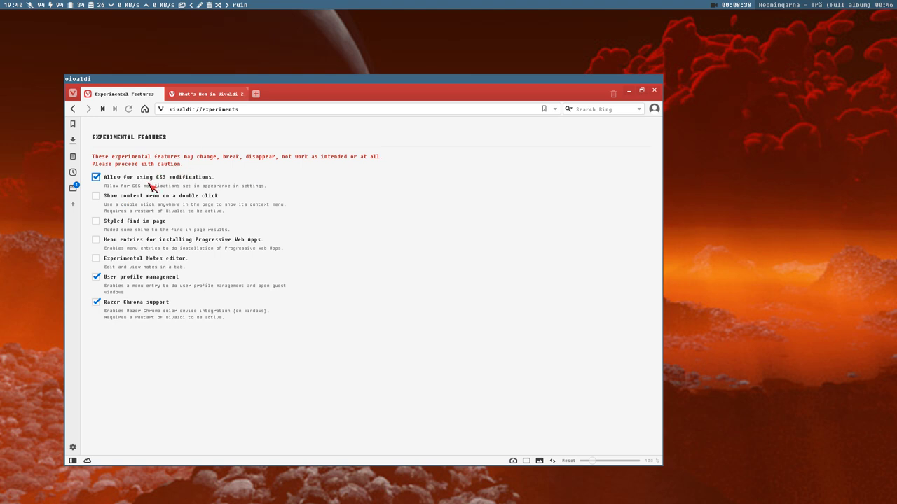
Step: Open Vivaldi settings, send the window to the browser's workspace and move it right
left_click(73, 448)
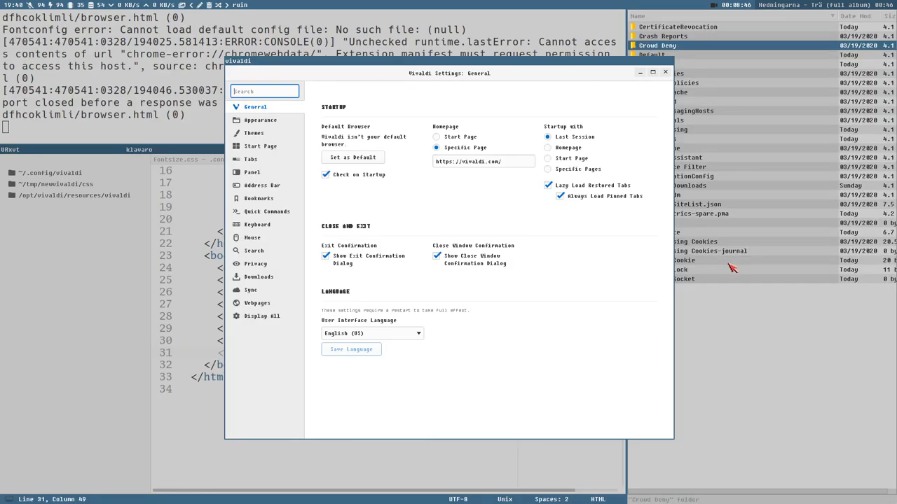
key("super+shift+1")
key("super+1")
left_click_drag(238, 418, 419, 436)
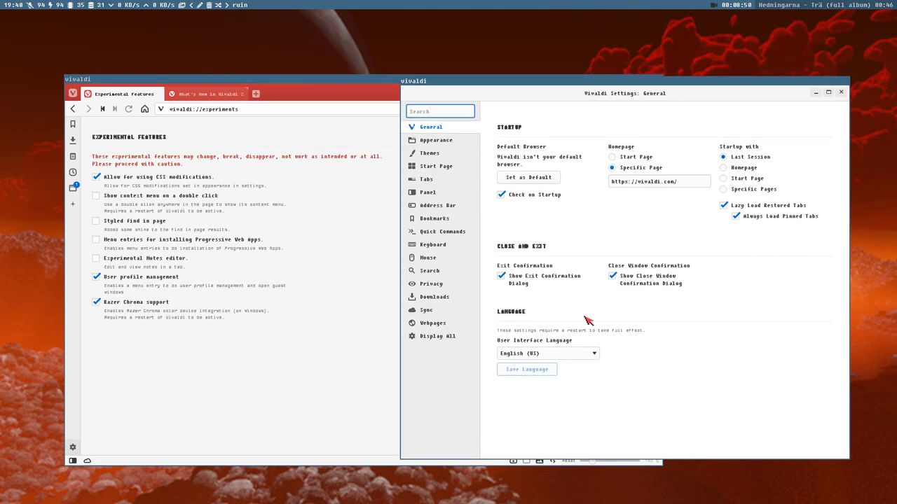
Step: In Appearance, pick the css folder inside newvivaldi for Custom UI Modifications
left_click(436, 141)
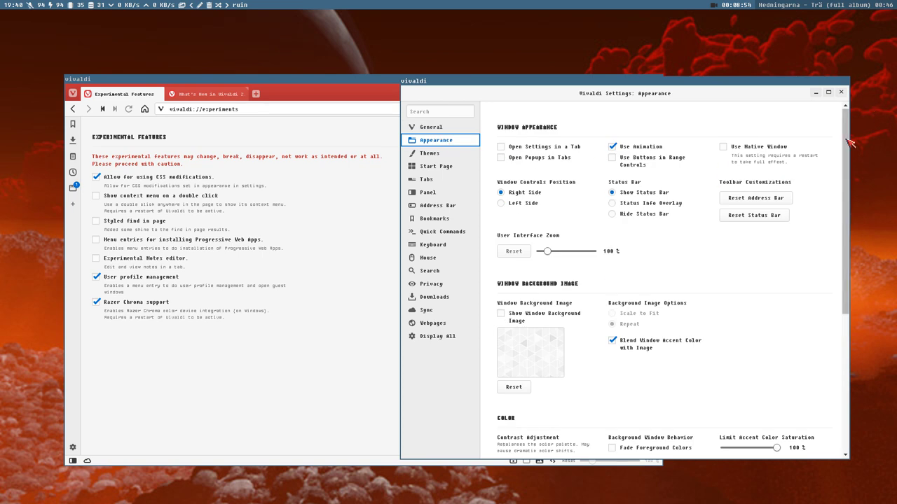
left_click_drag(845, 168, 855, 313)
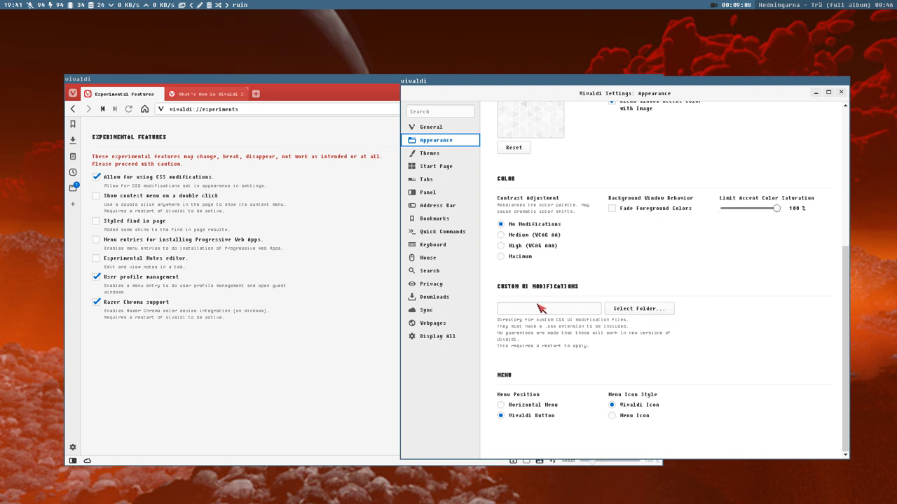
left_click(636, 309)
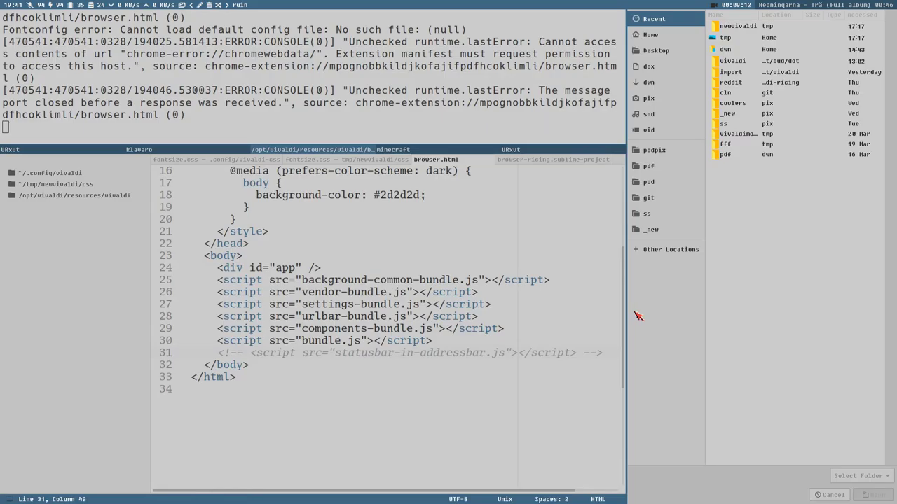
double_click(737, 28)
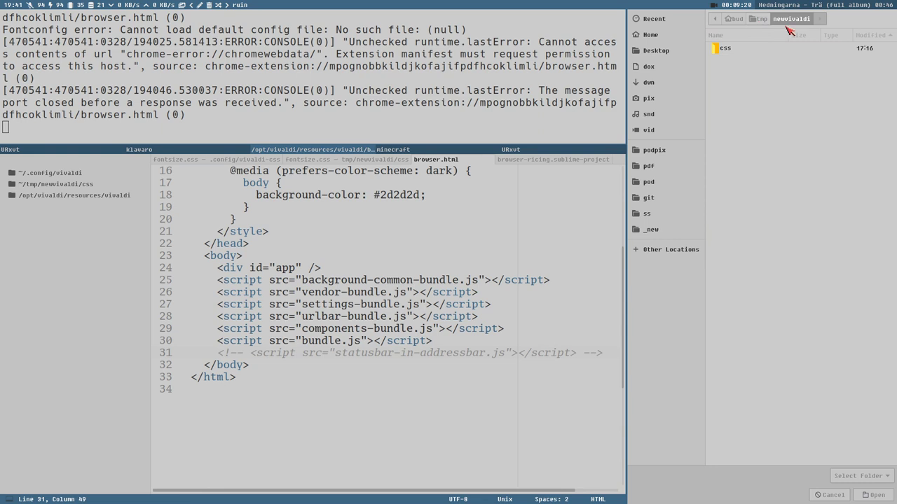
left_click(725, 49)
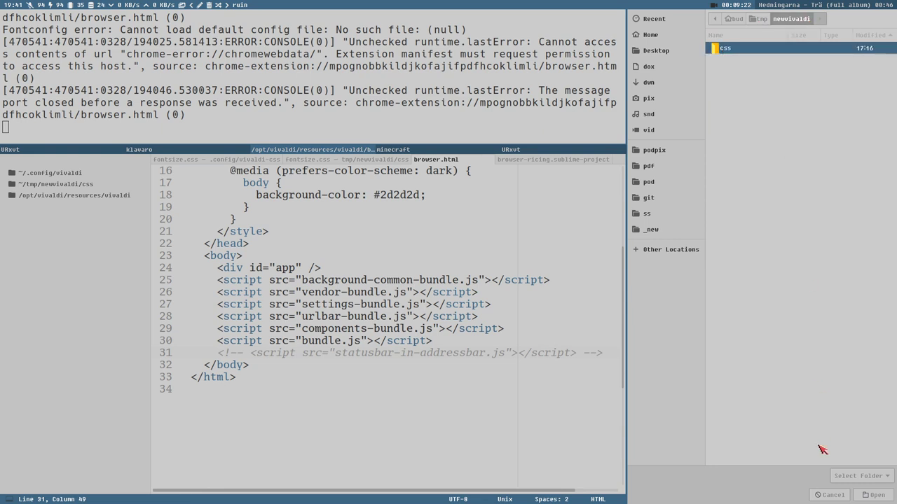
Step: Confirm css as the modifications folder and open fontsize.css in Sublime Text
left_click(875, 496)
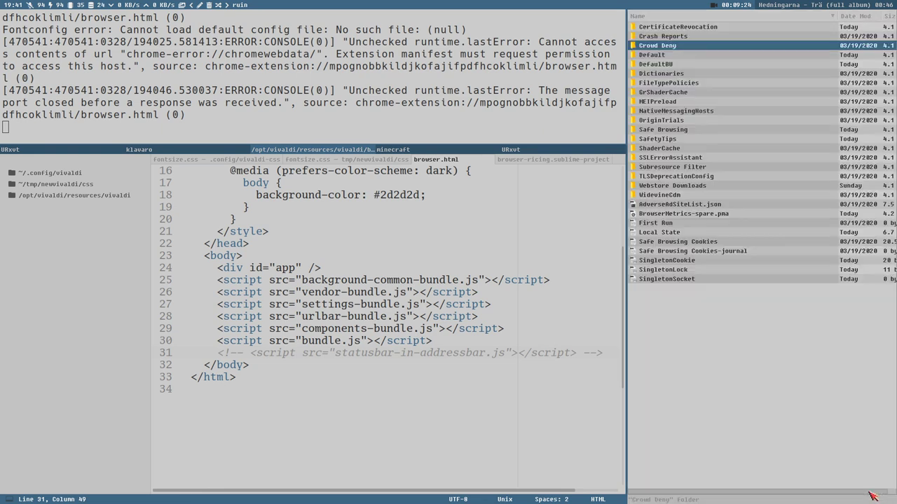
left_click(68, 185)
left_click(63, 196)
Step: Change the --blfont1 size from 19px to 16px and save fontsize.css
left_click_drag(227, 171, 411, 398)
left_click(412, 398)
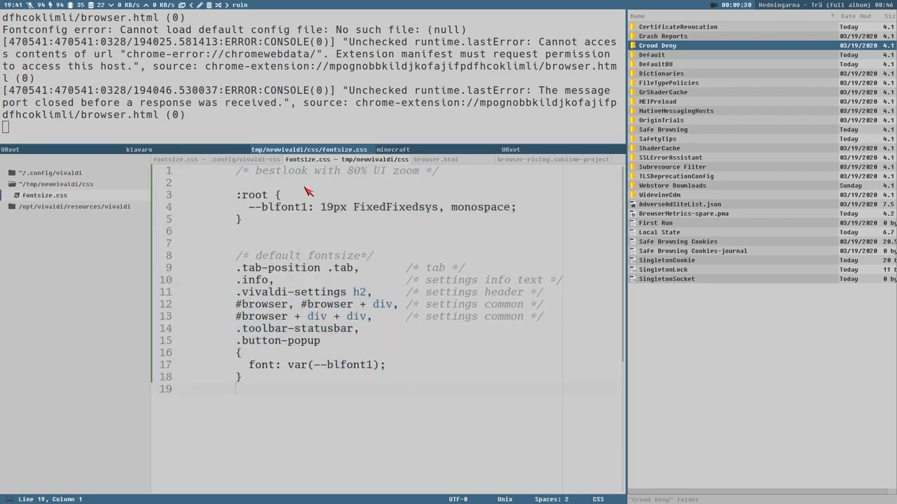
left_click(333, 212)
key("BackSpace")
type("6")
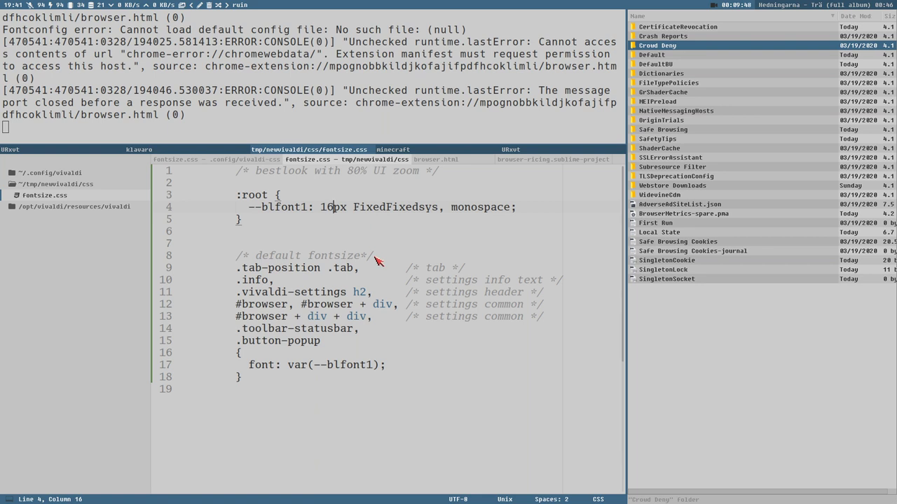
key("ctrl+s")
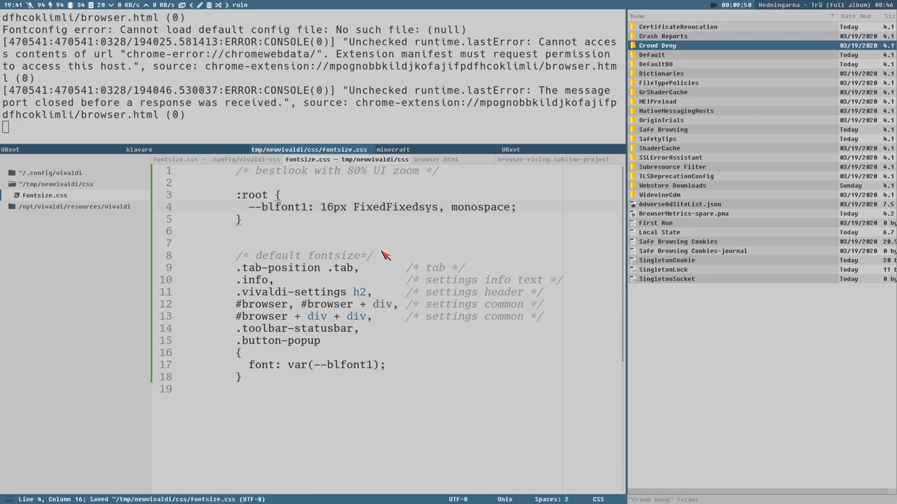
key("super+2")
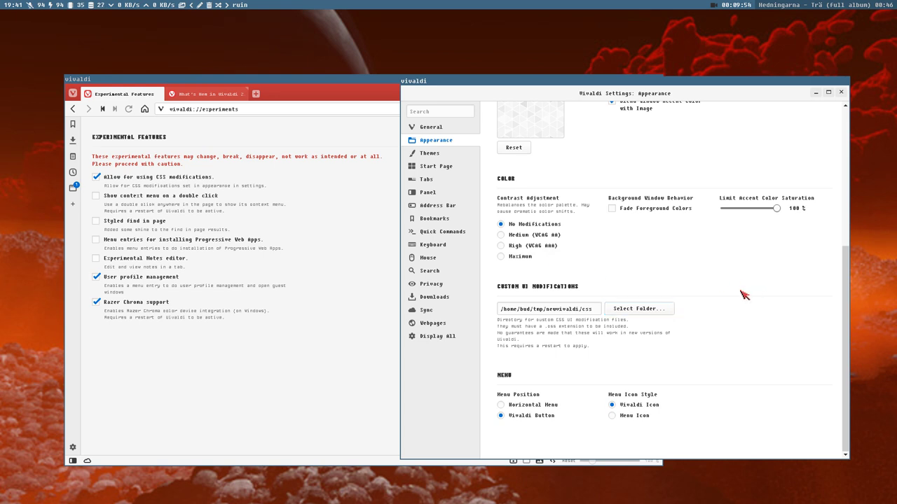
Step: Close the Settings window and quit Vivaldi, confirming the exit
key("ctrl+w")
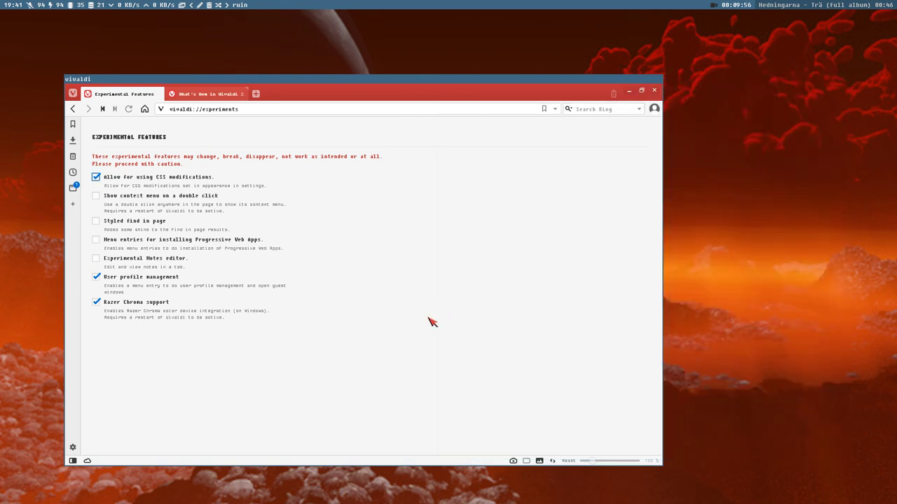
key("ctrl+q")
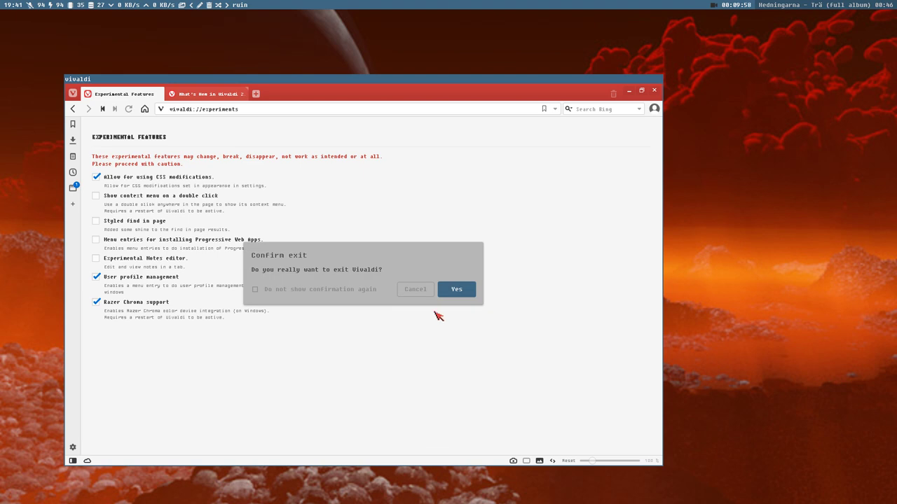
left_click(456, 290)
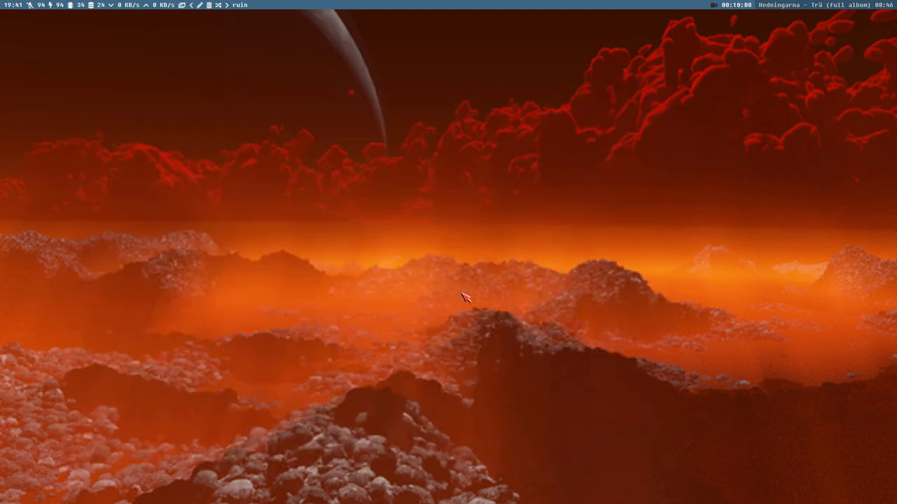
key("super+2")
Step: In the dotfiles project, comment out the Vivaldi-stable rule in layout-horizontal and save
left_click(405, 353)
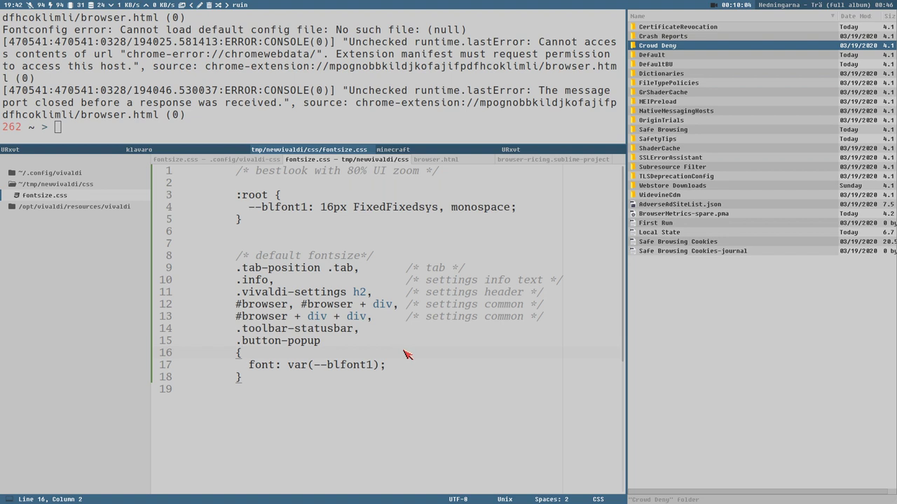
key("ctrl+alt+p")
type("dot")
key("Return")
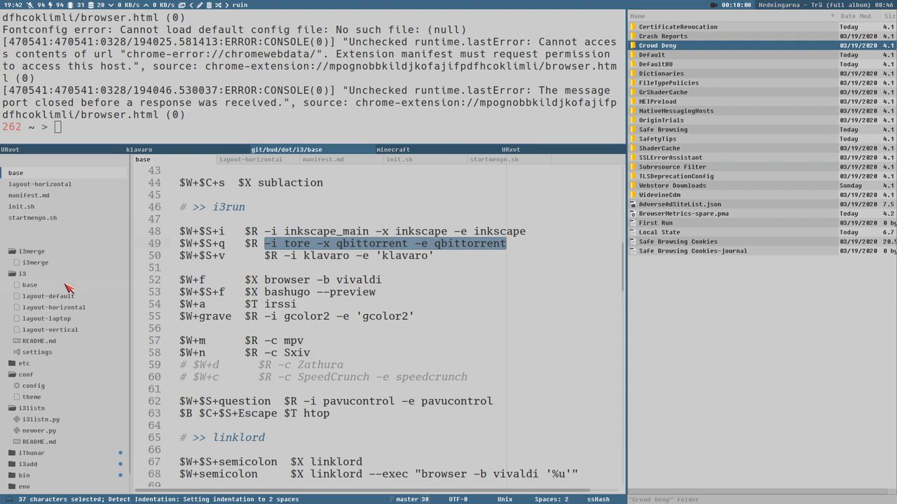
left_click(68, 307)
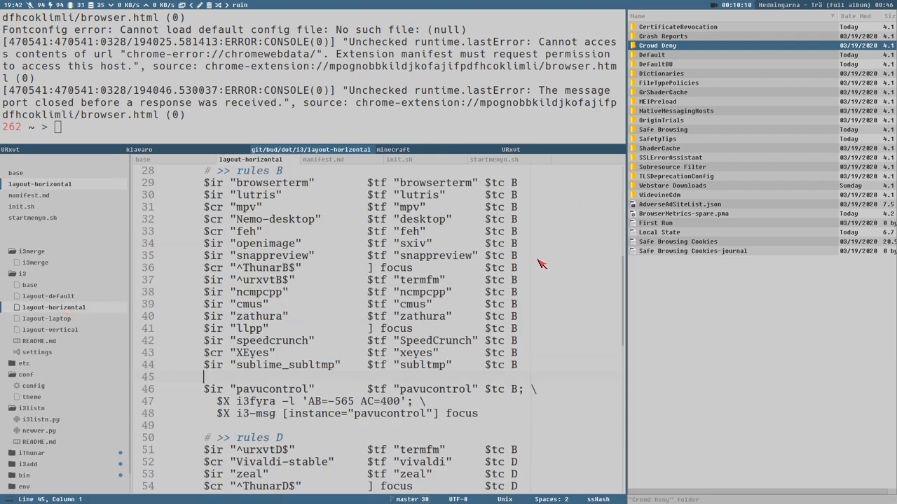
scroll(537, 280, "up", 9)
scroll(510, 323, "down", 12)
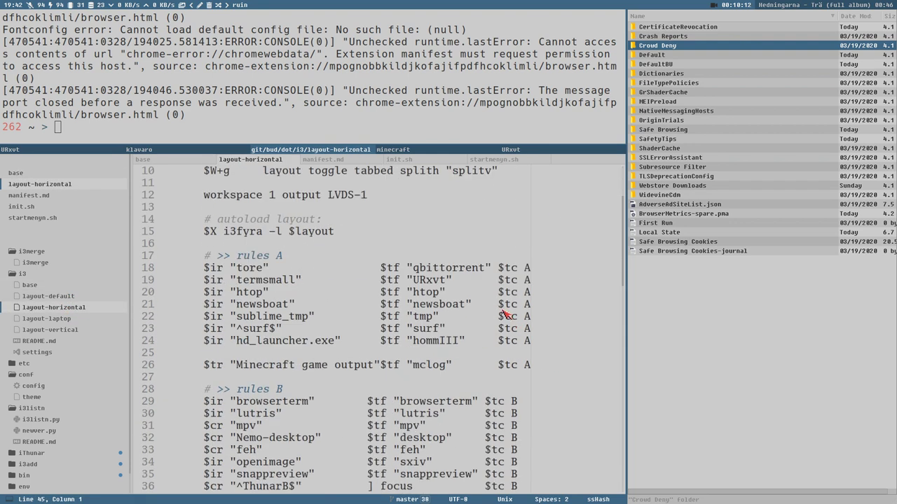
scroll(483, 297, "down", 2)
left_click(542, 280)
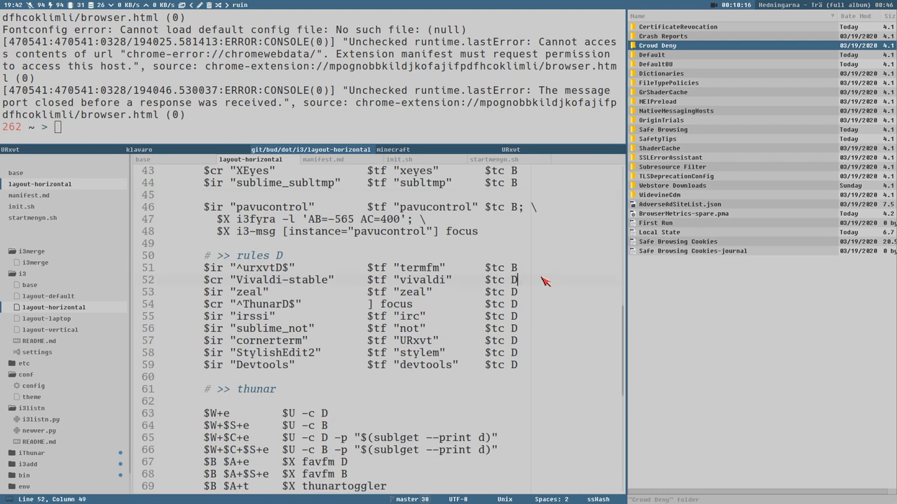
key("ctrl+slash")
key("ctrl+s")
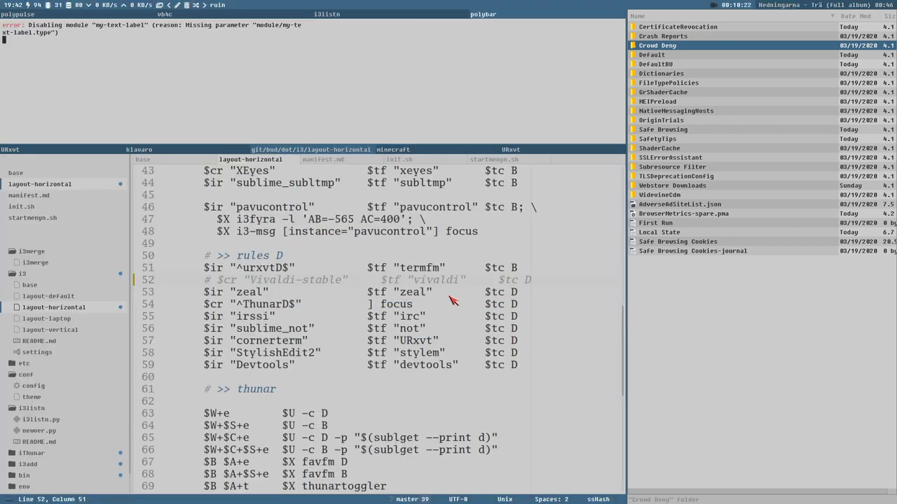
Step: Relaunch the browser by running vivaldi-stable in the terminal
left_click(440, 234)
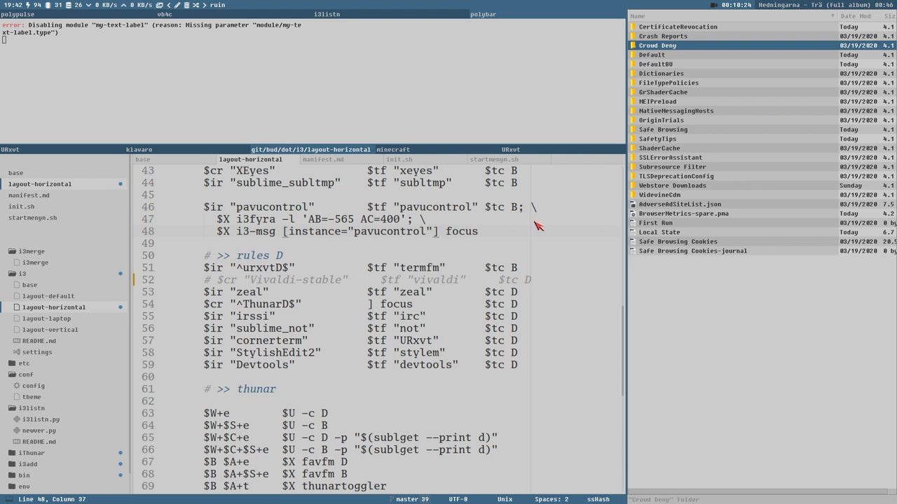
left_click(377, 258)
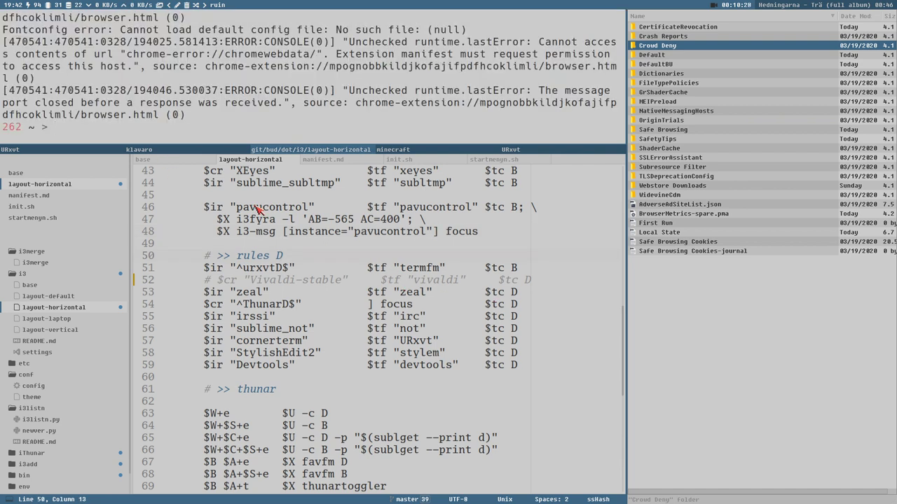
type("vivaldi-stable")
key("Return")
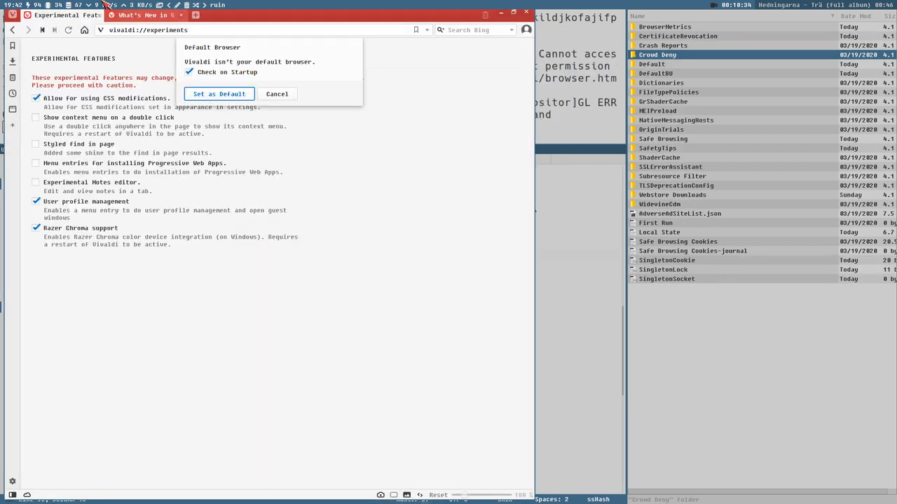
Step: Cancel the default-browser prompt, close the file manager, then float and reposition the Vivaldi window
left_click(279, 93)
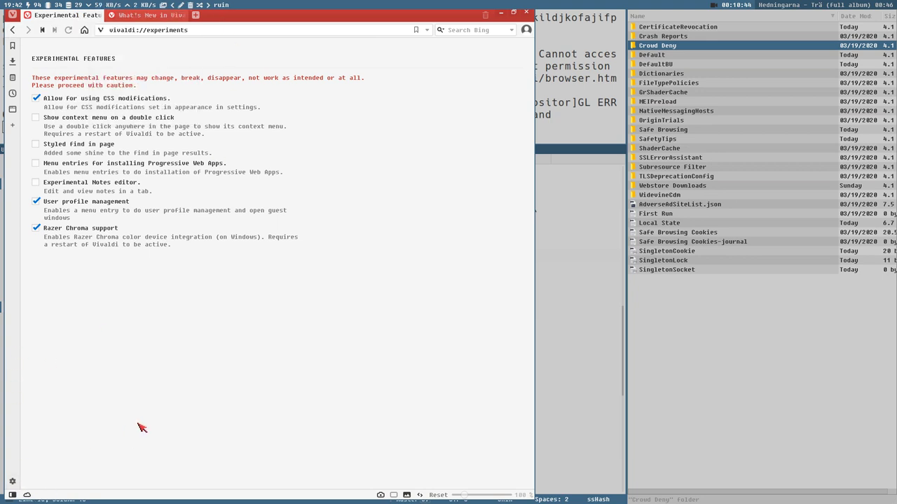
key("super+shift+q")
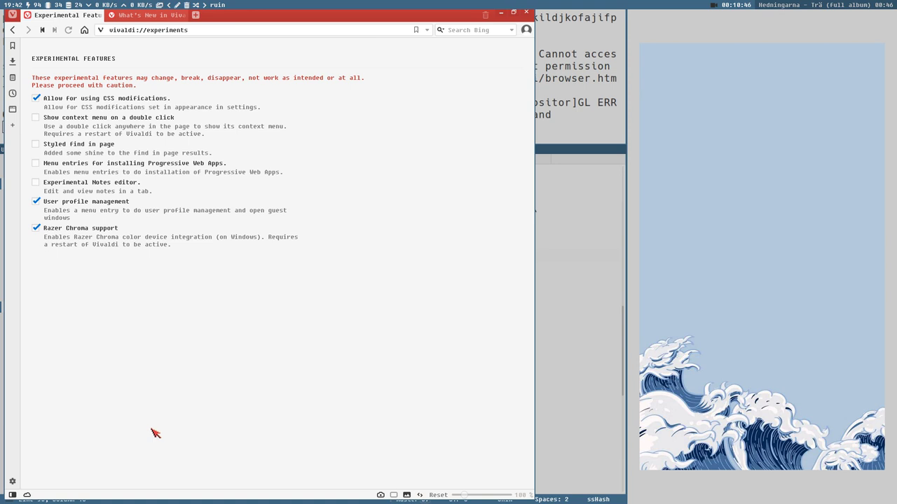
key("super+2")
key("super+1")
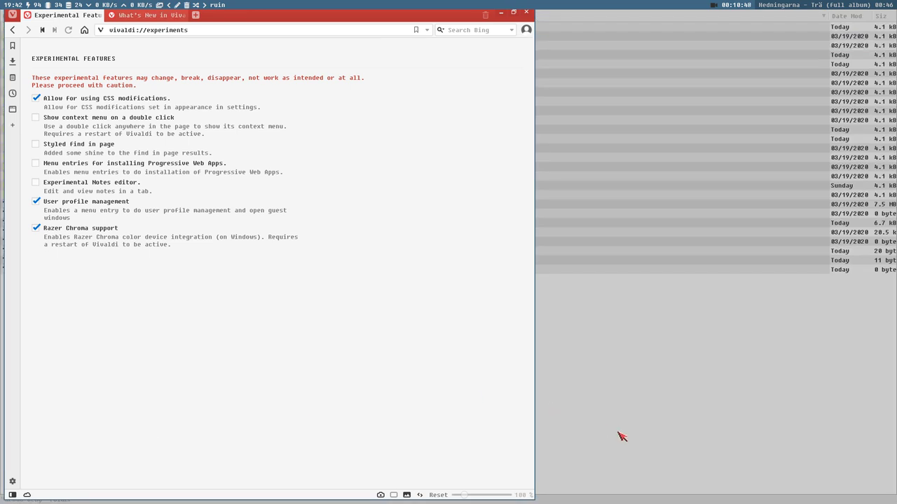
key("super+shift+q")
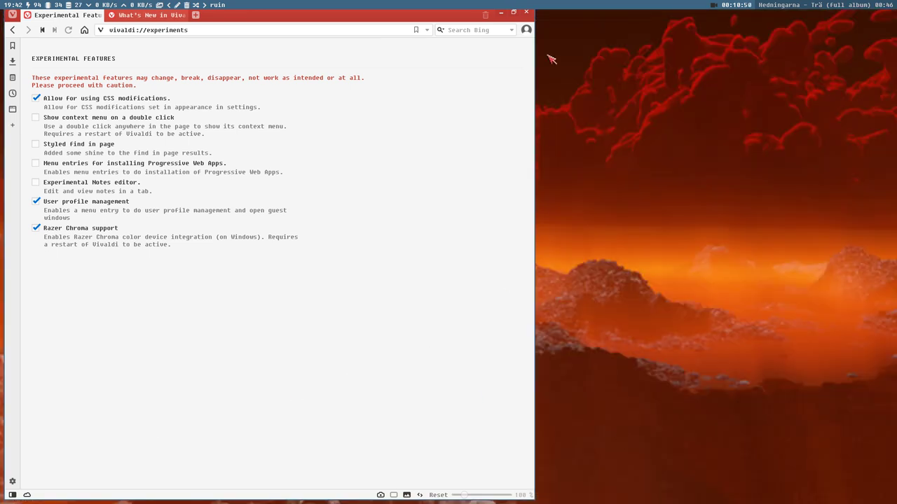
key("super+shift+space")
left_click_drag(374, 386, 407, 337)
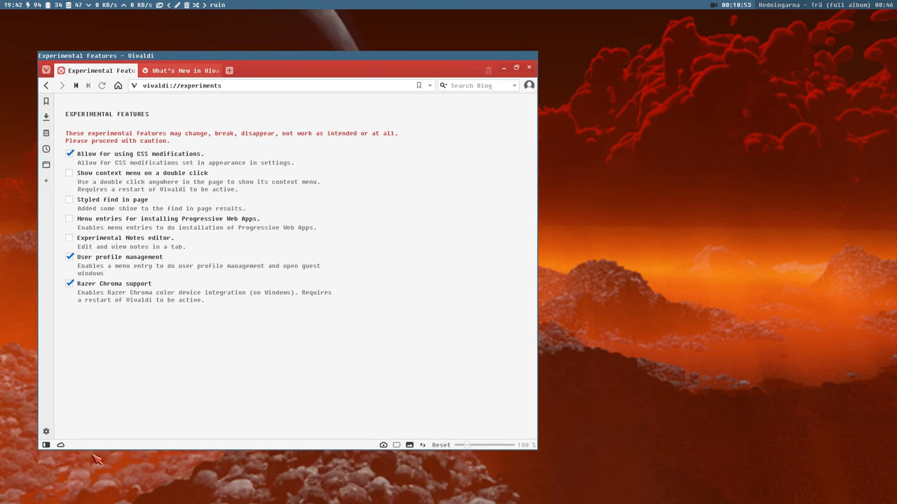
Step: Open Settings and resize and reposition the settings and experimental features windows
left_click(46, 432)
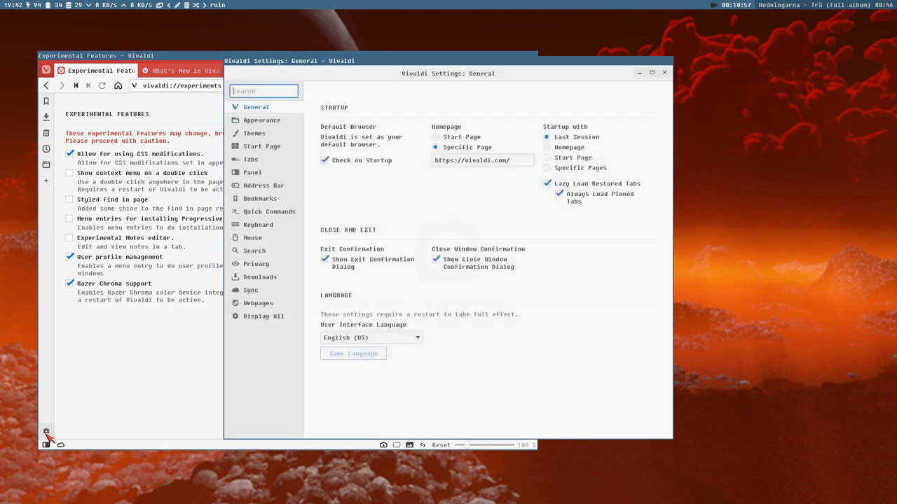
left_click_drag(370, 400, 509, 426)
left_click_drag(386, 429, 518, 406)
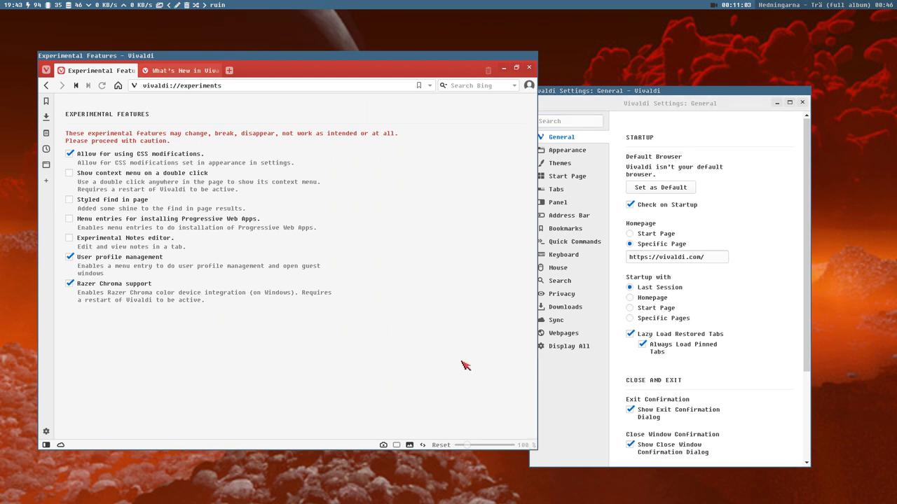
left_click_drag(466, 367, 418, 380)
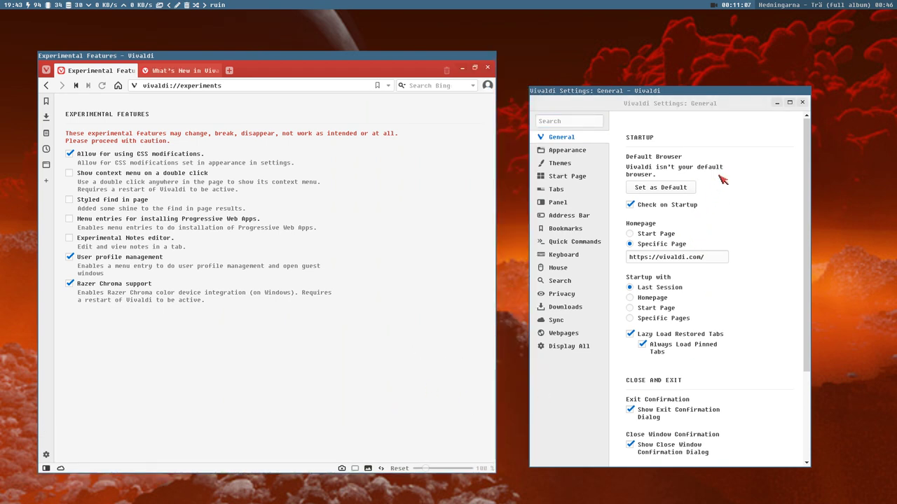
left_click_drag(639, 91, 628, 73)
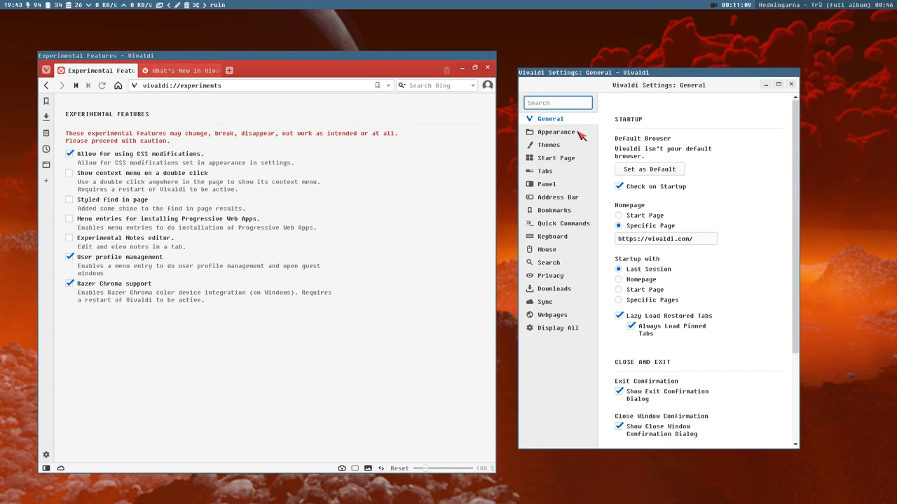
Step: Browse Display All, then in General uncheck Check on Startup and select in the Homepage field
left_click(551, 330)
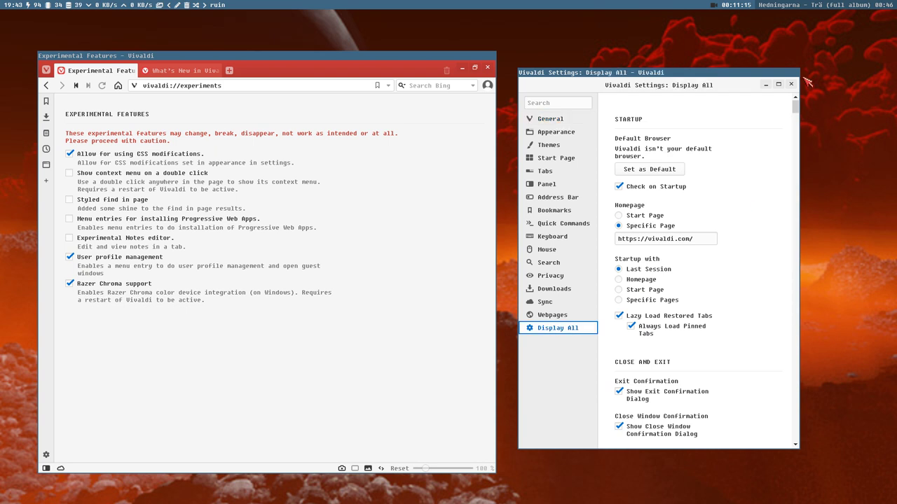
left_click_drag(795, 104, 719, 64)
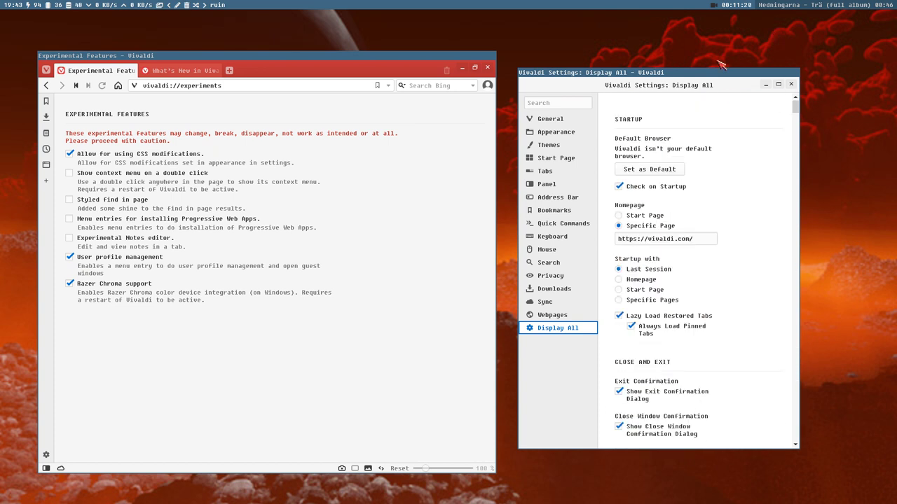
left_click(553, 120)
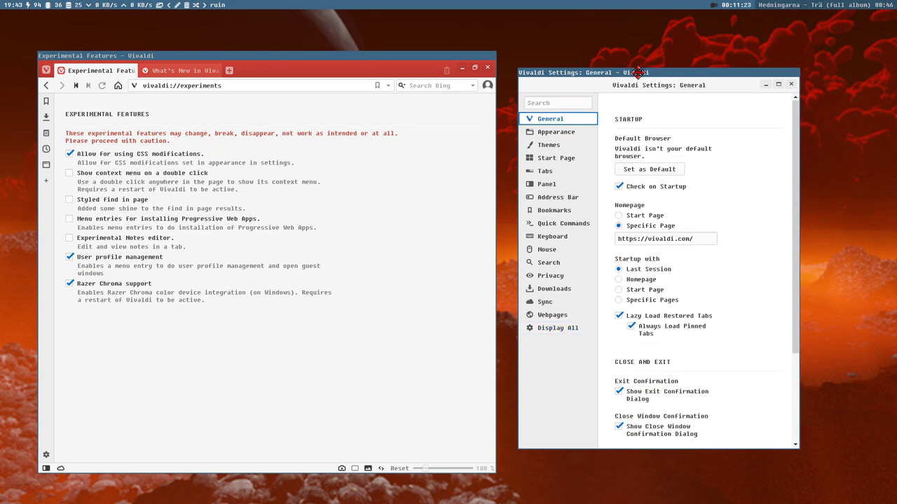
left_click_drag(637, 72, 653, 73)
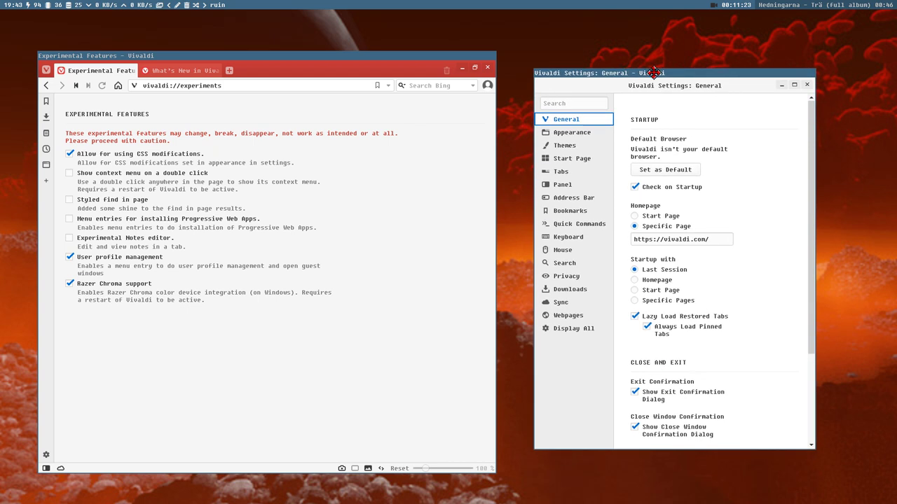
left_click(659, 188)
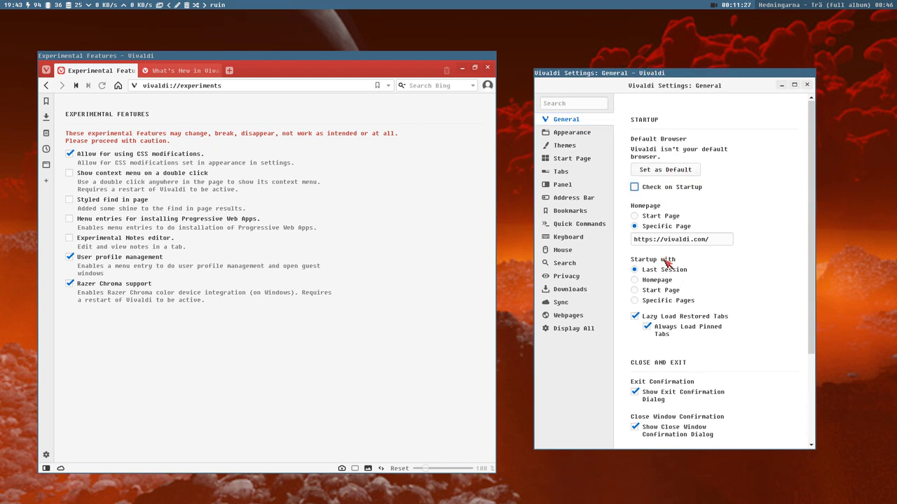
left_click(669, 243)
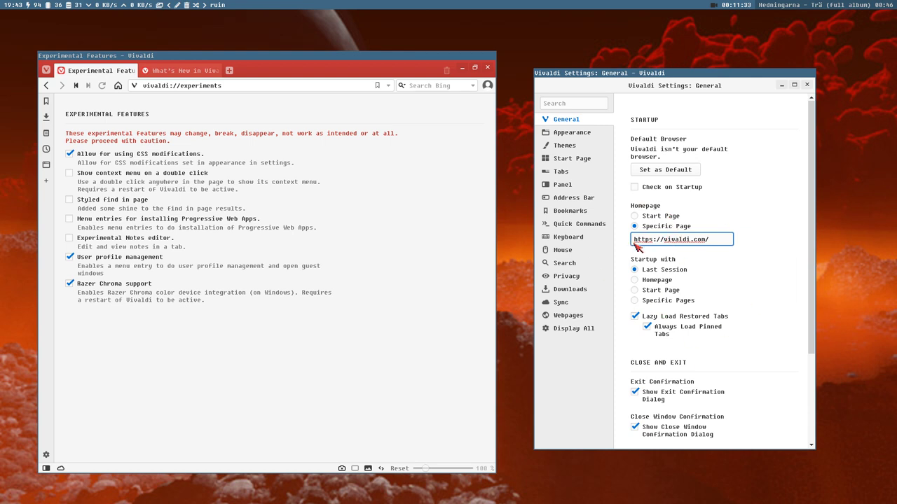
left_click_drag(710, 239, 699, 239)
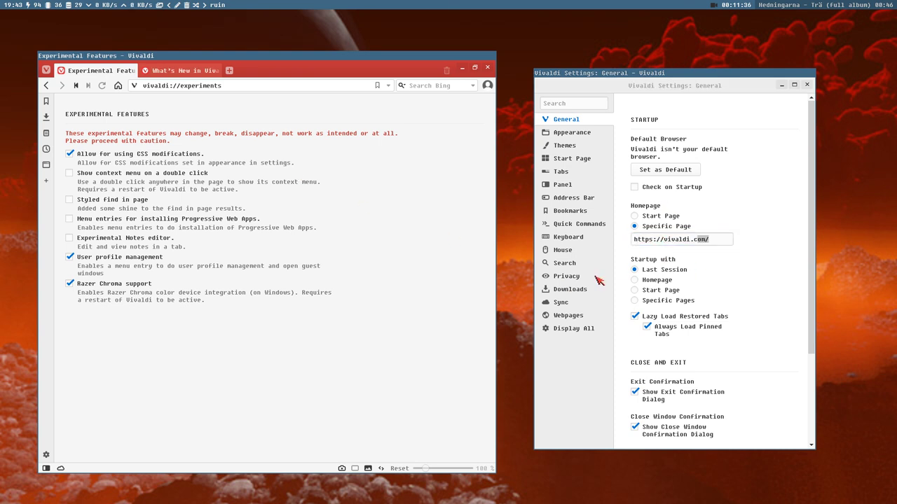
left_click(661, 241)
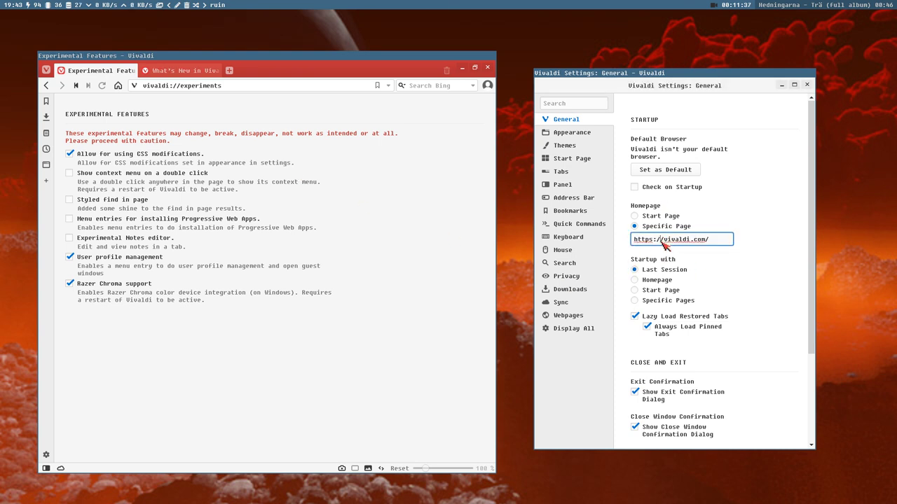
Step: Load the homepage in the What's New tab and select 'vivaldi' in the Homepage address
left_click(188, 70)
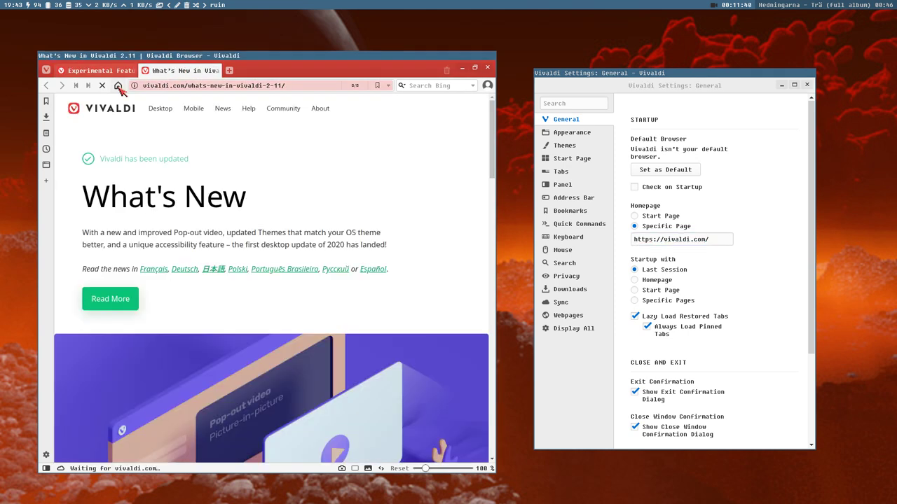
left_click(117, 86)
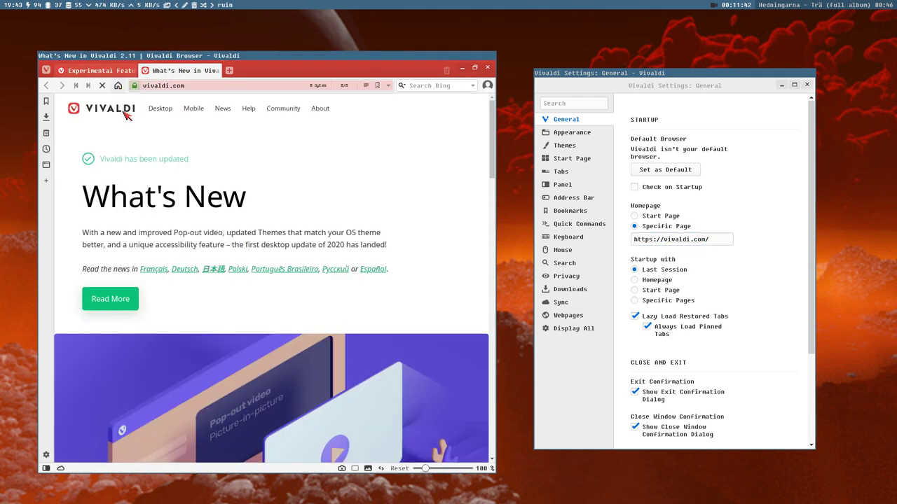
left_click(670, 239)
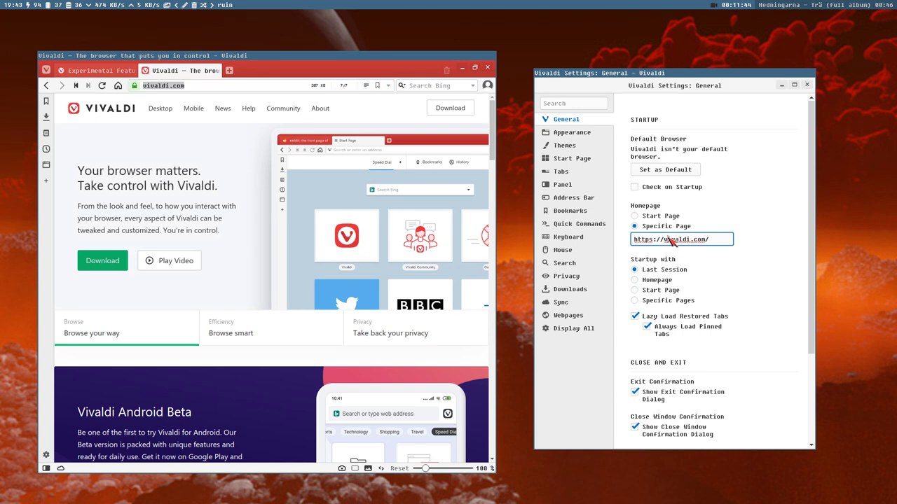
double_click(670, 240)
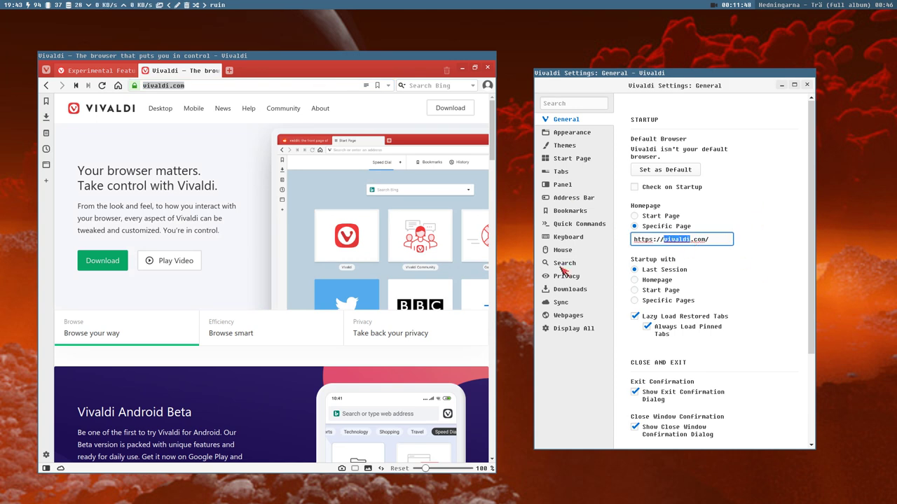
scroll(709, 301, "down", 1)
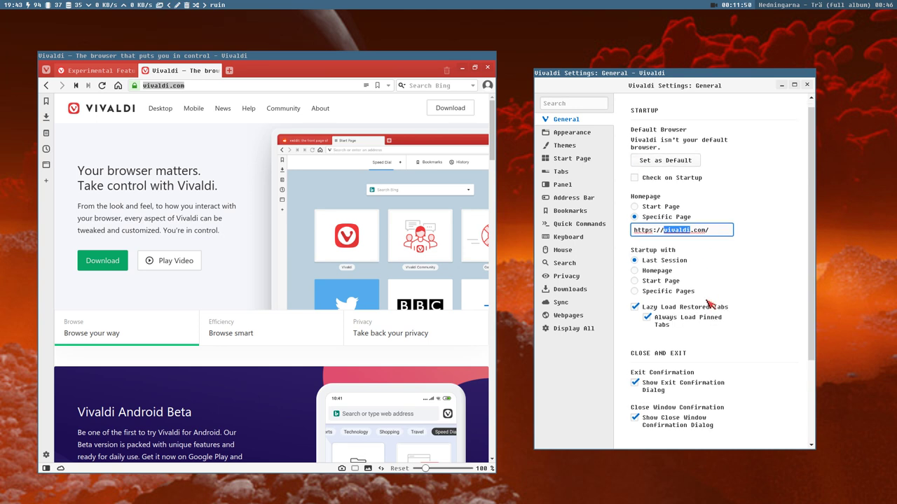
scroll(722, 229, "down", 1)
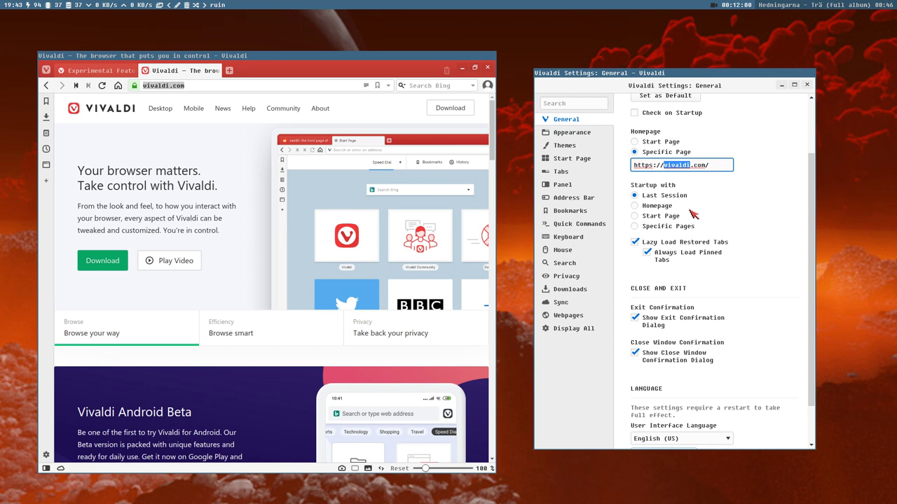
scroll(697, 214, "down", 1)
scroll(701, 216, "up", 1)
Step: Set startup to the Start Page and turn off lazy tab loading and the close-window confirmation
left_click(661, 217)
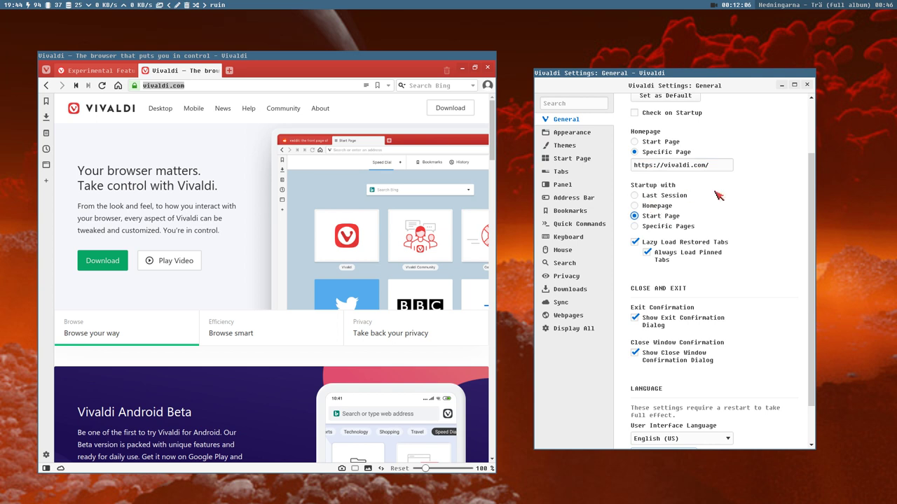
left_click(663, 243)
scroll(702, 306, "down", 1)
scroll(701, 306, "down", 1)
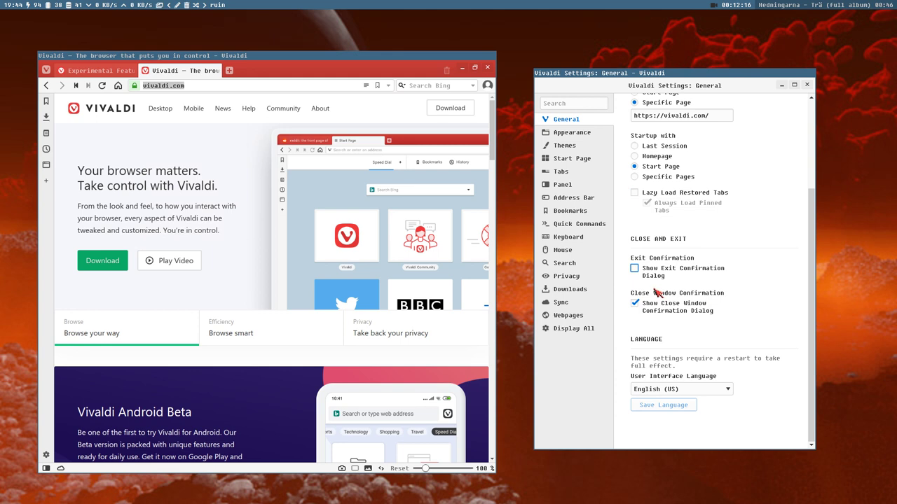
left_click(655, 313)
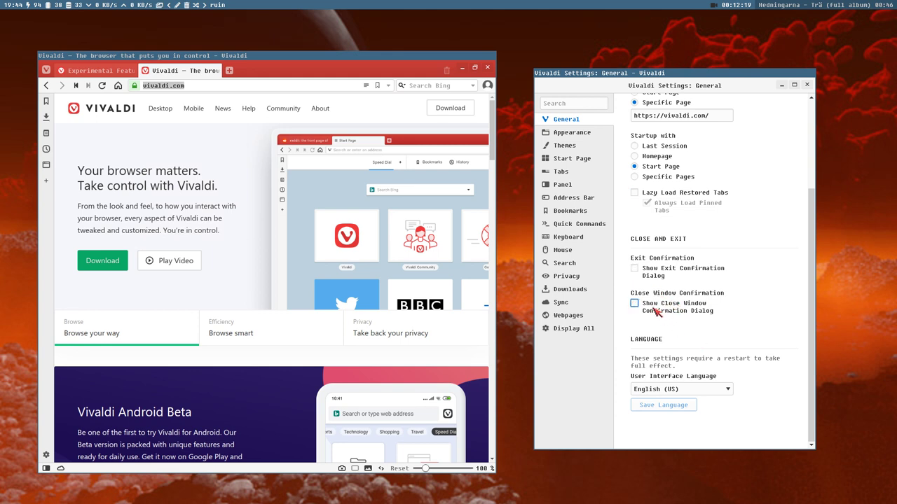
left_click(565, 134)
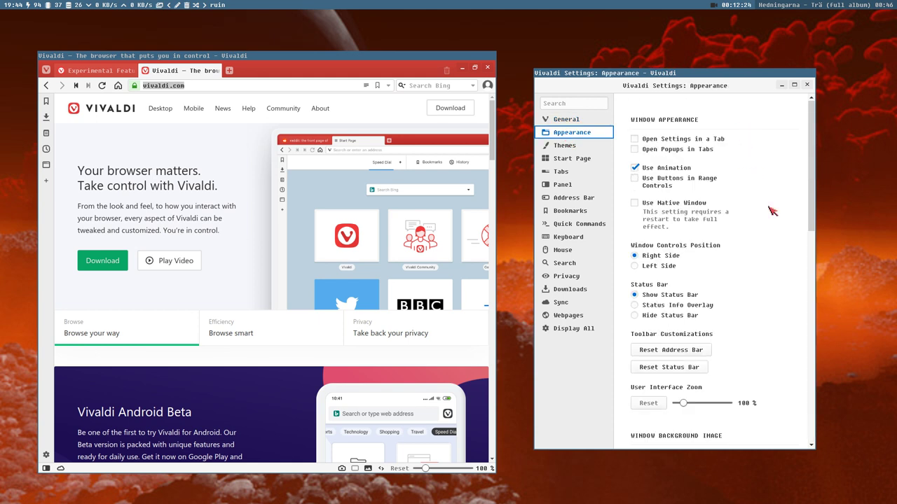
Step: Enable Open Settings in a Tab and reopen Settings, now as a browser tab
left_click(673, 140)
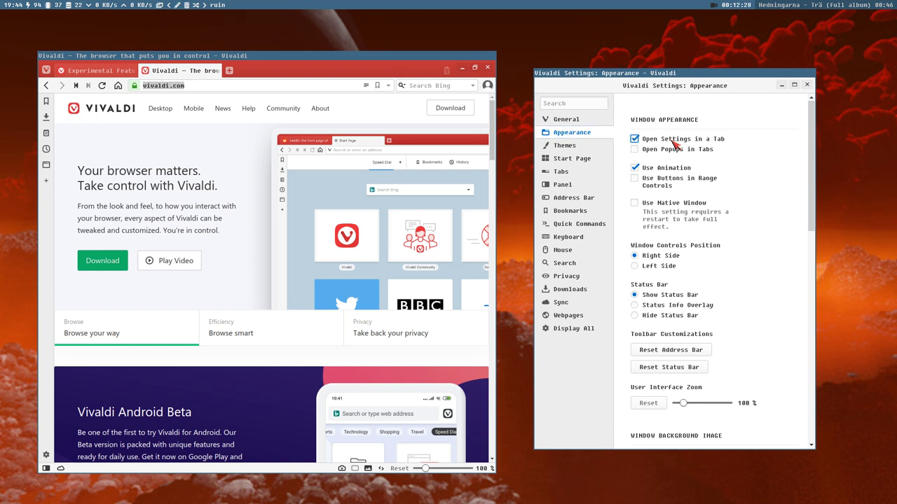
left_click(811, 84)
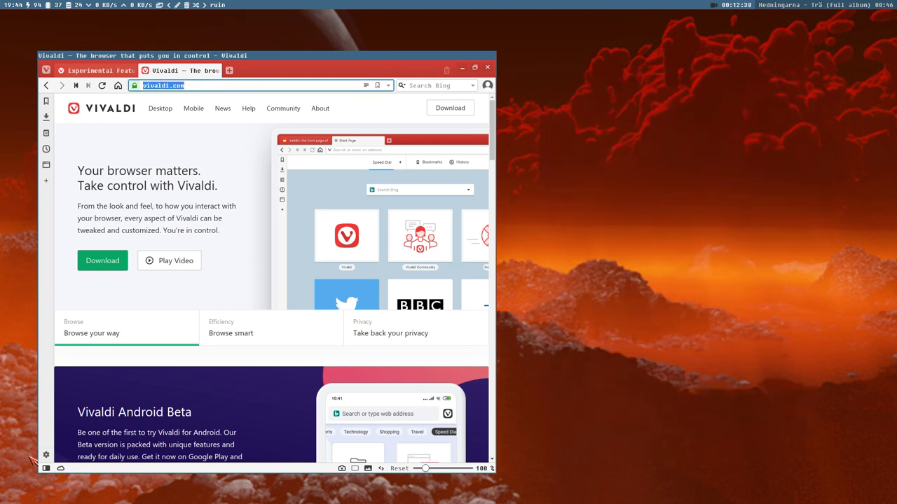
left_click(46, 456)
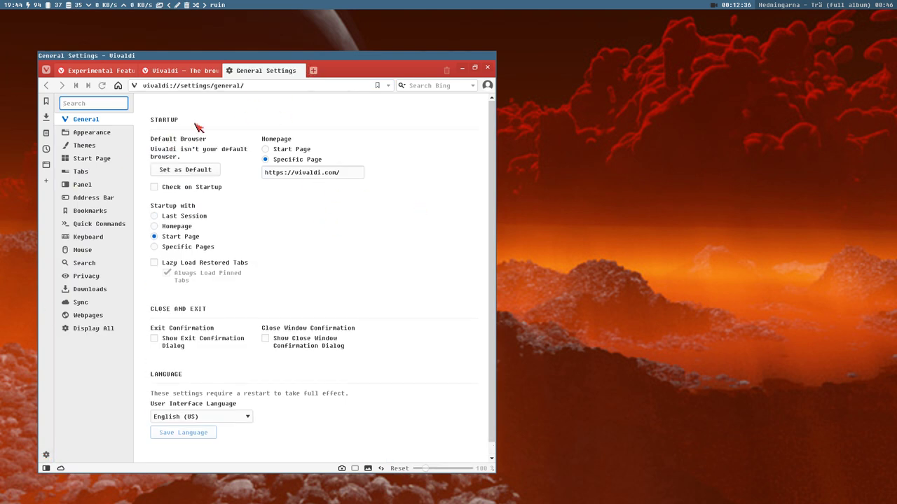
Step: Browse the General and Appearance pages, close the settings tab and reopen Settings as a window
left_click(85, 135)
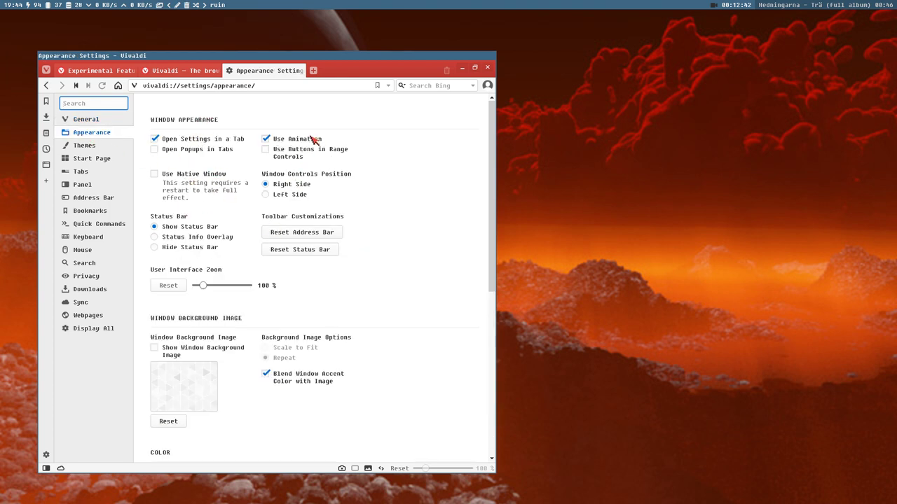
scroll(200, 173, "down", 1)
scroll(200, 171, "up", 1)
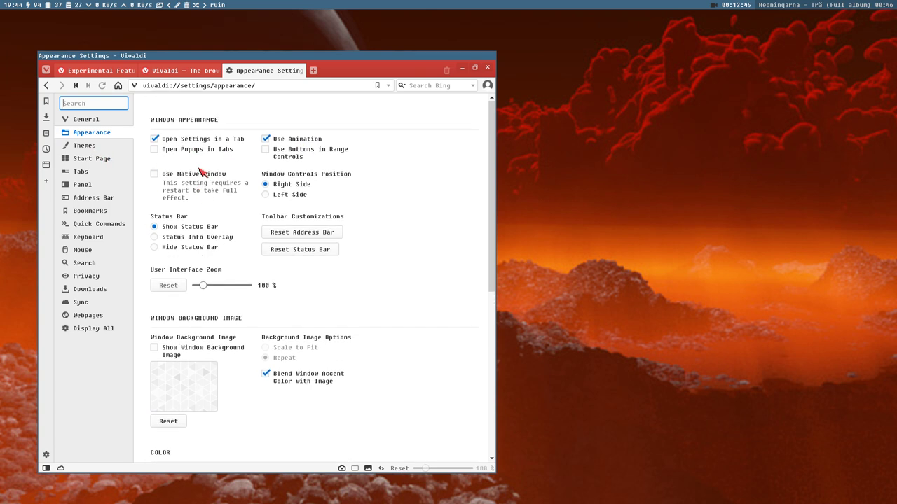
left_click(79, 119)
scroll(248, 256, "down", 1)
scroll(246, 260, "up", 1)
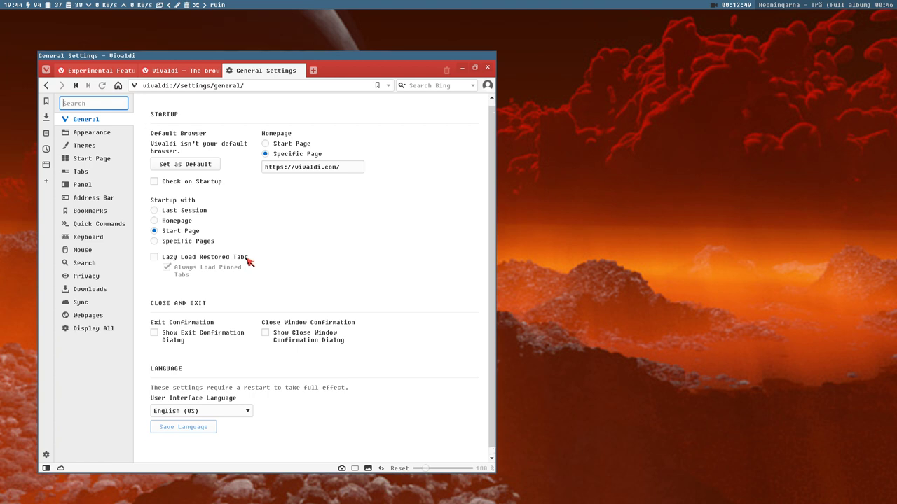
left_click(87, 133)
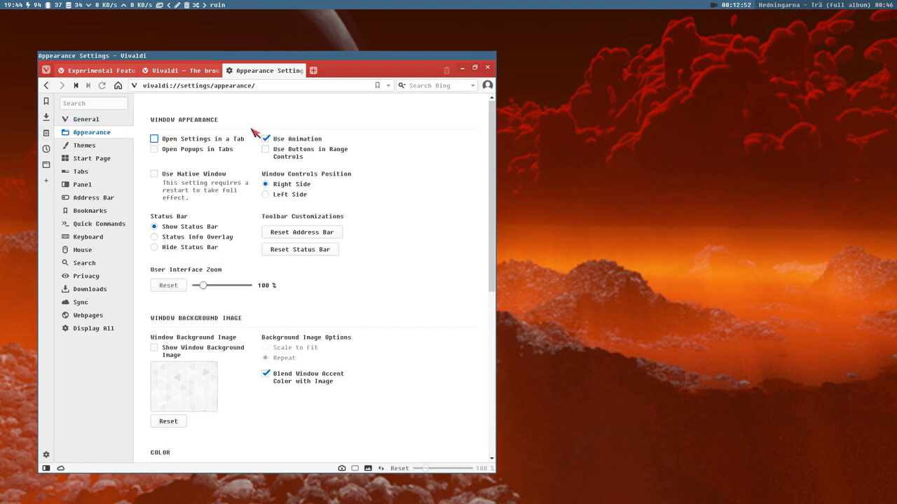
scroll(257, 72, "up", 1)
middle_click(257, 73)
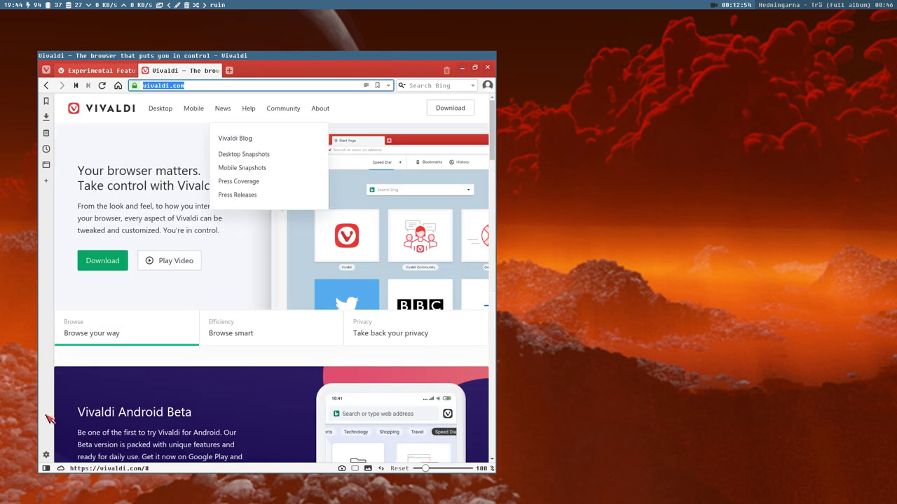
left_click(47, 455)
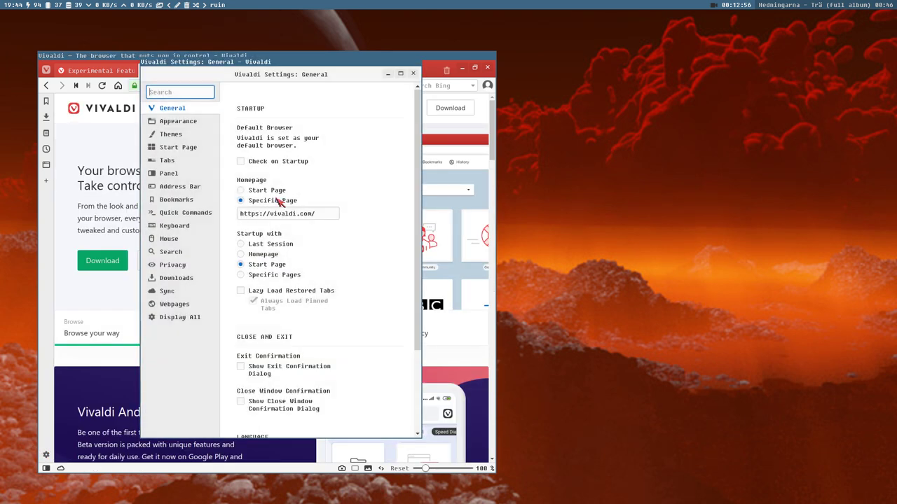
Step: Move the settings window right, open Appearance, and toggle the Downloads panel open and closed twice
left_click_drag(280, 63, 686, 75)
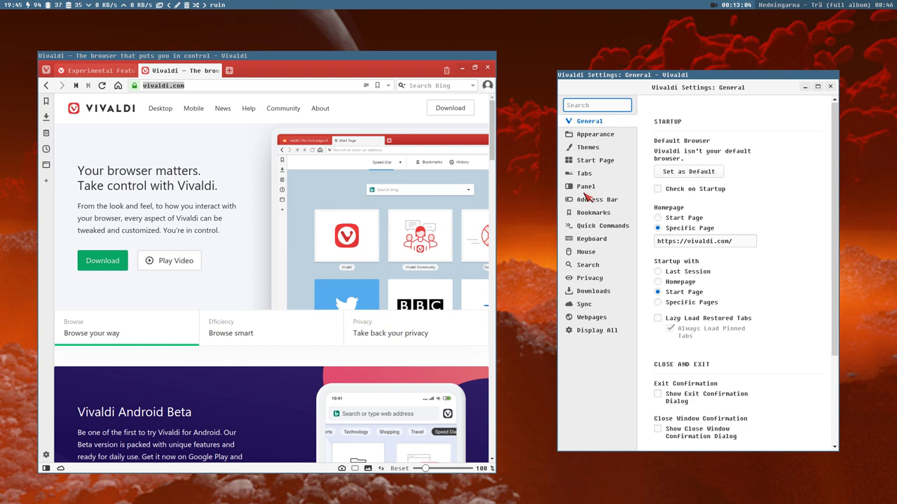
left_click(596, 134)
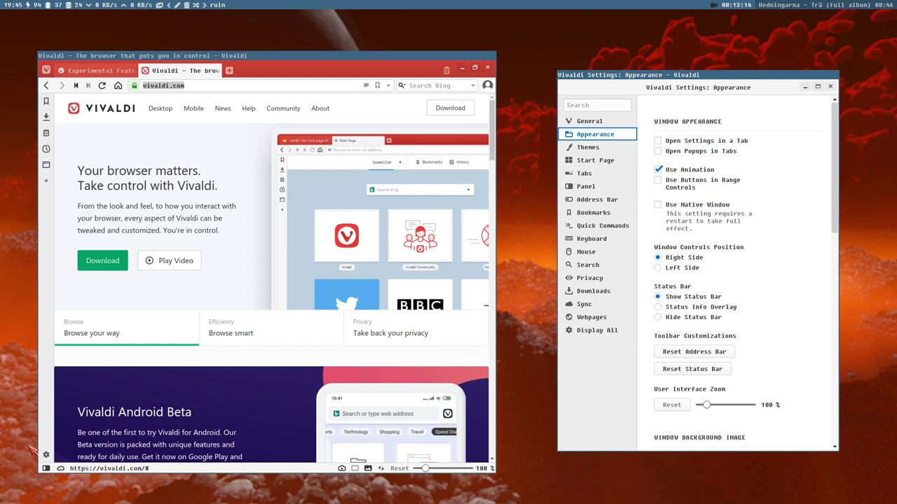
left_click(46, 117)
left_click(46, 119)
left_click(46, 119)
left_click(47, 119)
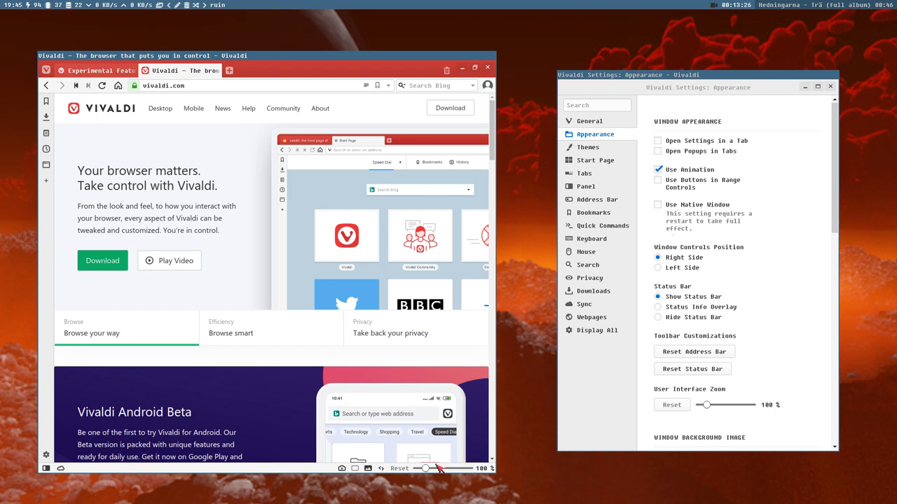
Step: Enable Use Buttons in Range Controls and raise the vivaldi.com page zoom to 200%
mouse_move(426, 469)
left_mouse_down()
mouse_move(464, 474)
mouse_move(423, 470)
mouse_move(435, 471)
left_mouse_up()
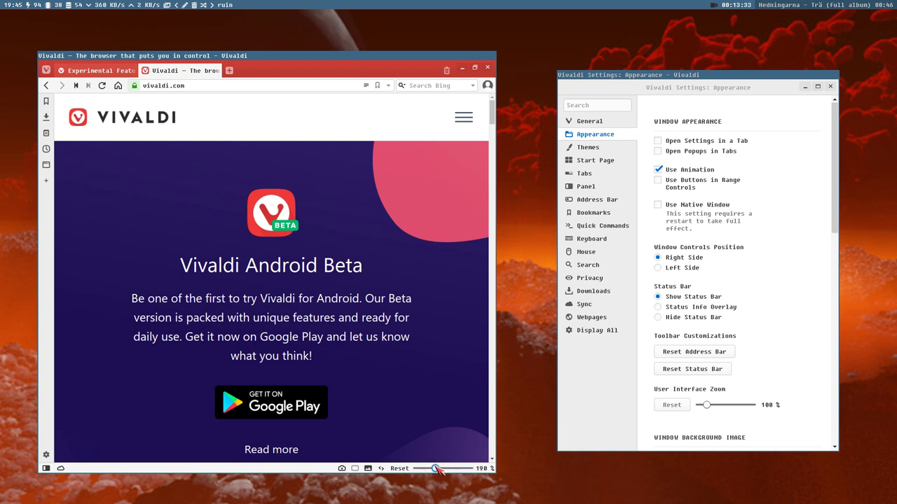
left_click(683, 182)
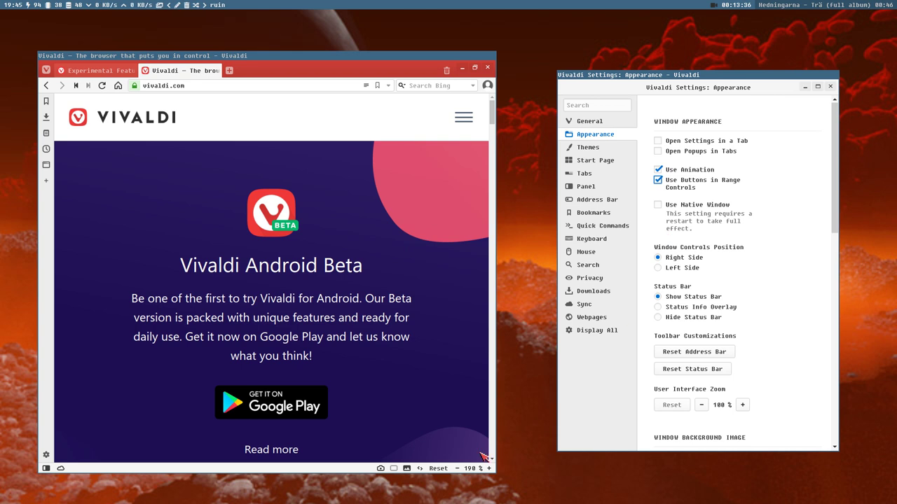
left_click(489, 468)
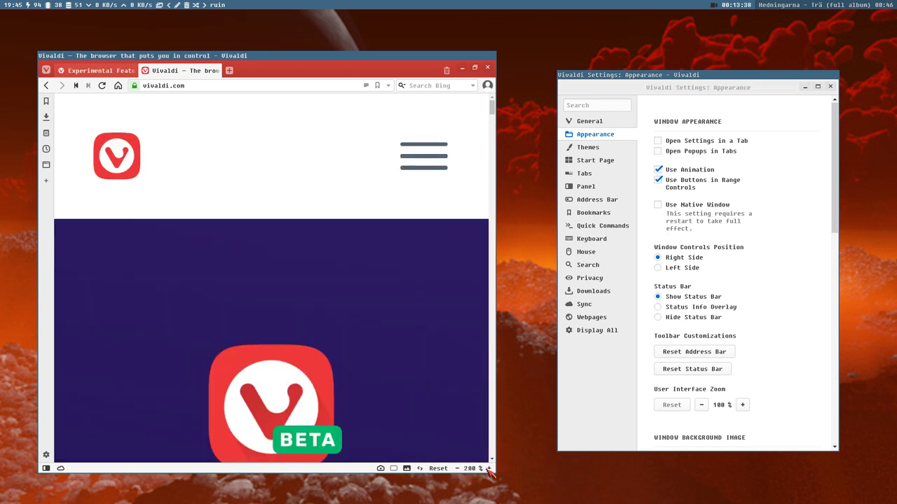
Step: Step the page zoom down to 110%, then toggle range-control buttons off and back on
left_click(456, 468)
left_click(457, 468)
left_click(457, 468)
left_click(457, 468)
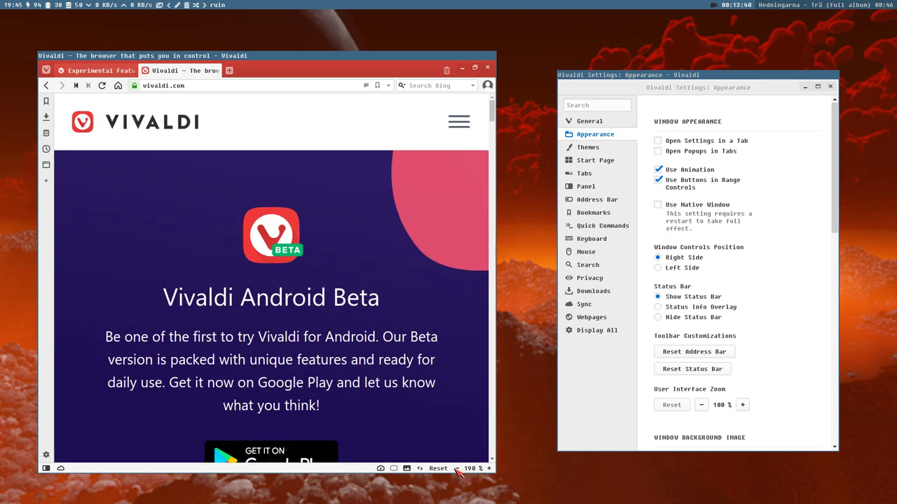
left_click(456, 467)
left_click(457, 468)
left_click(456, 467)
left_click(457, 468)
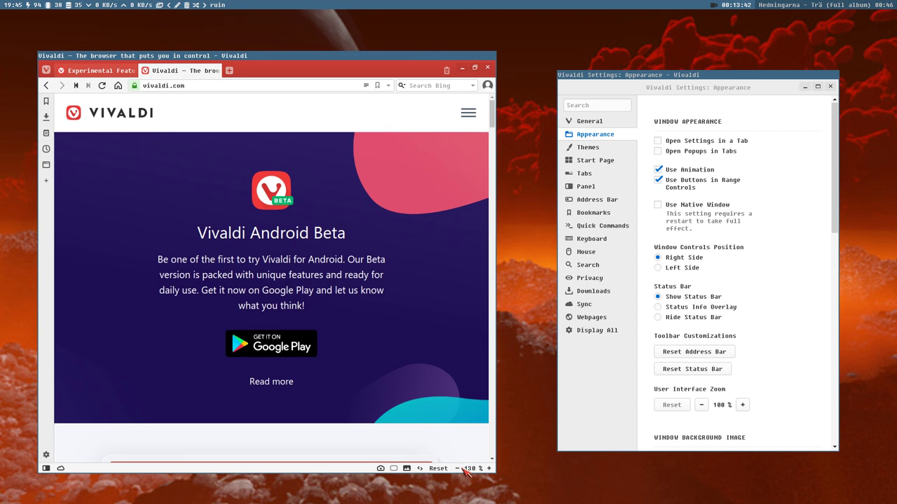
left_click(457, 468)
left_click(457, 468)
left_click(457, 468)
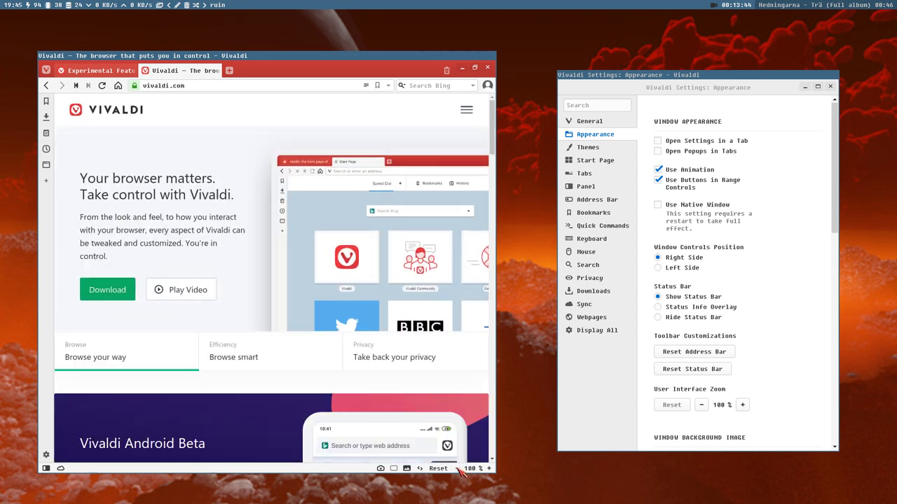
left_click(489, 468)
left_click(692, 183)
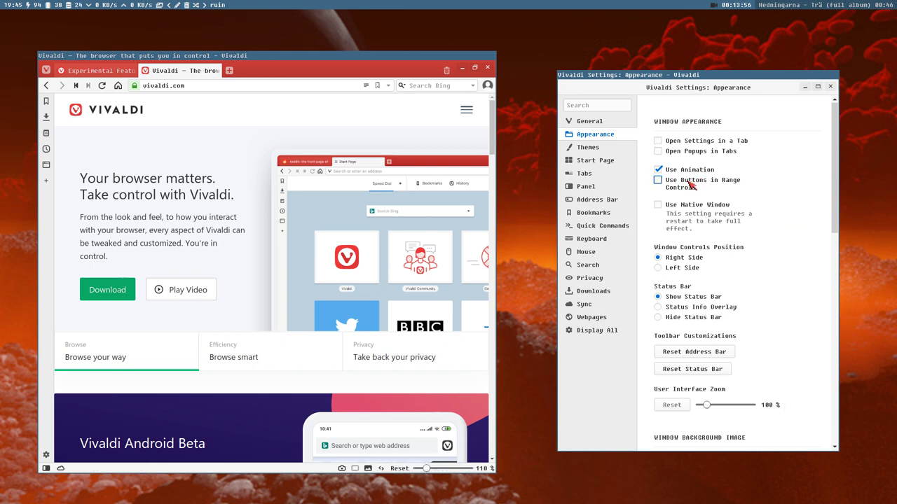
left_click(692, 184)
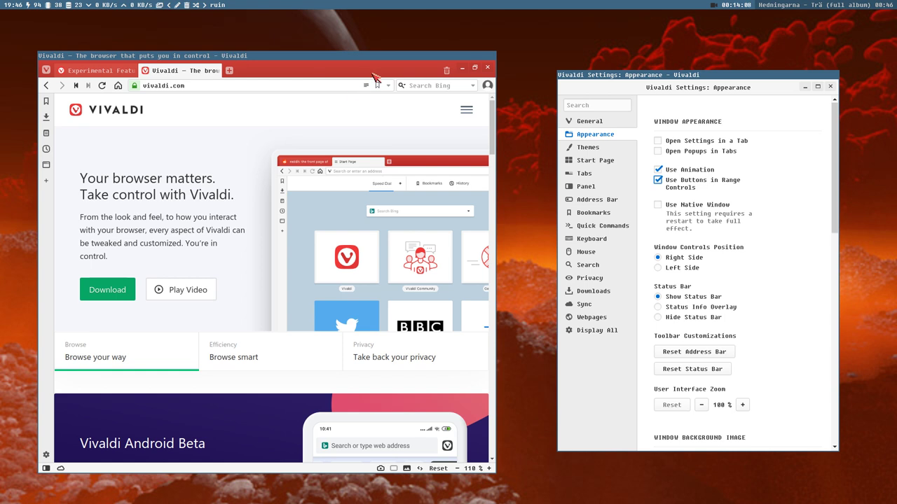
Step: Drag the floating browser window by its tab bar, nudging it slightly right
mouse_move(357, 64)
left_mouse_down()
mouse_move(350, 98)
mouse_move(371, 70)
mouse_move(359, 62)
left_mouse_up()
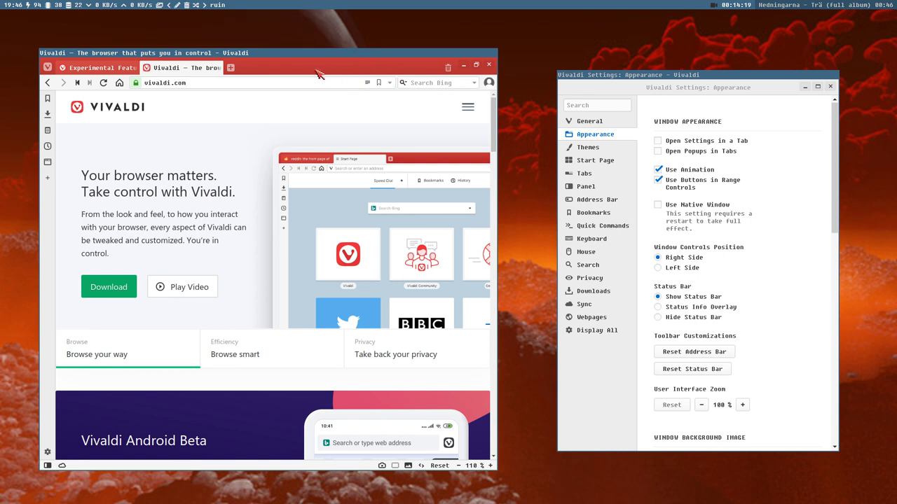
left_click_drag(255, 55, 274, 71)
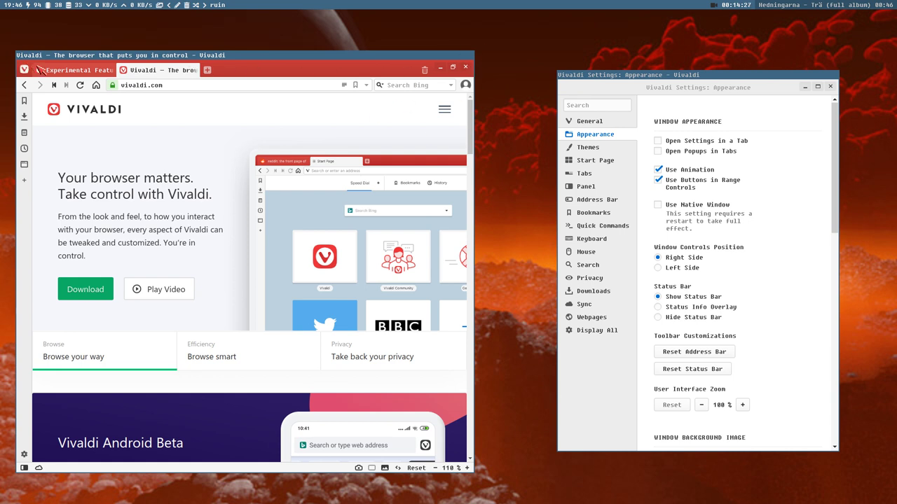
left_click_drag(313, 70, 325, 67)
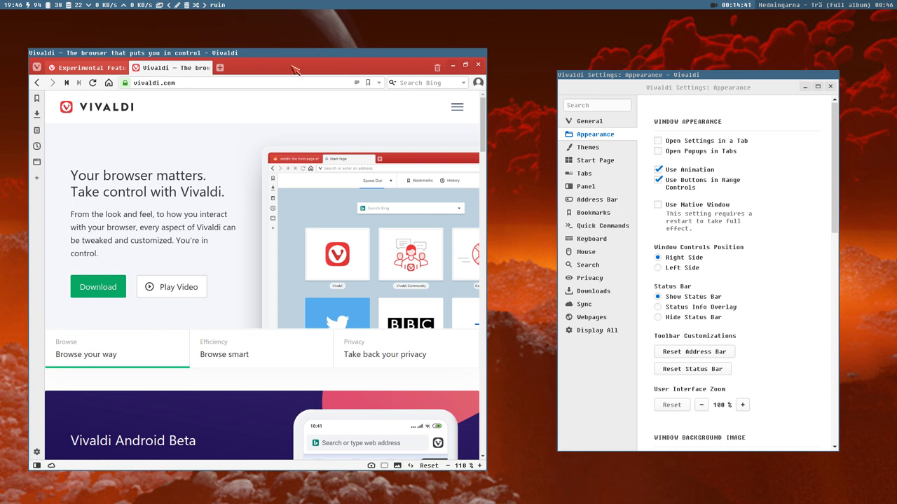
Step: Turn on Use Native Window and relaunch Vivaldi from the terminal with vivaldi-stable
left_click(659, 205)
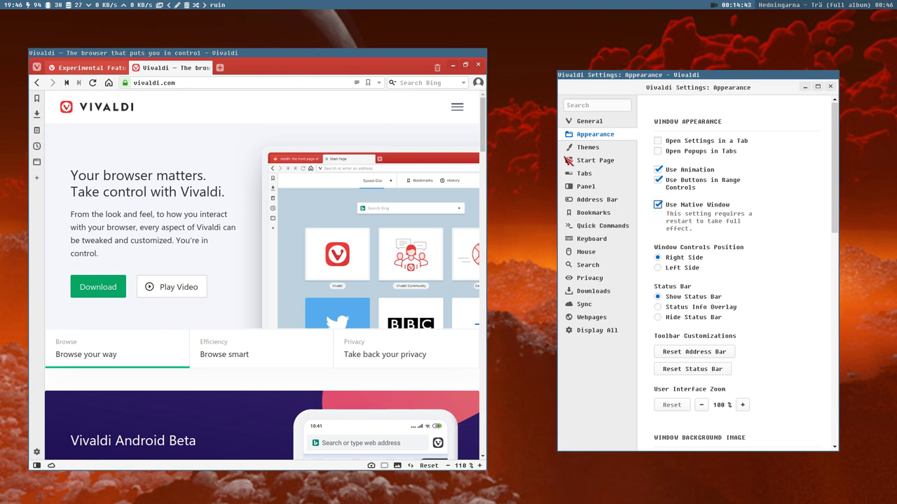
left_click(479, 65)
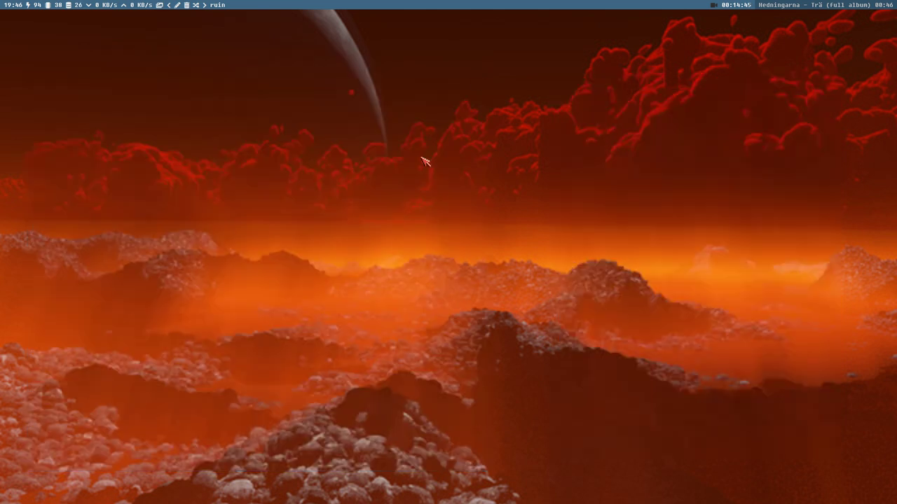
key("super+1")
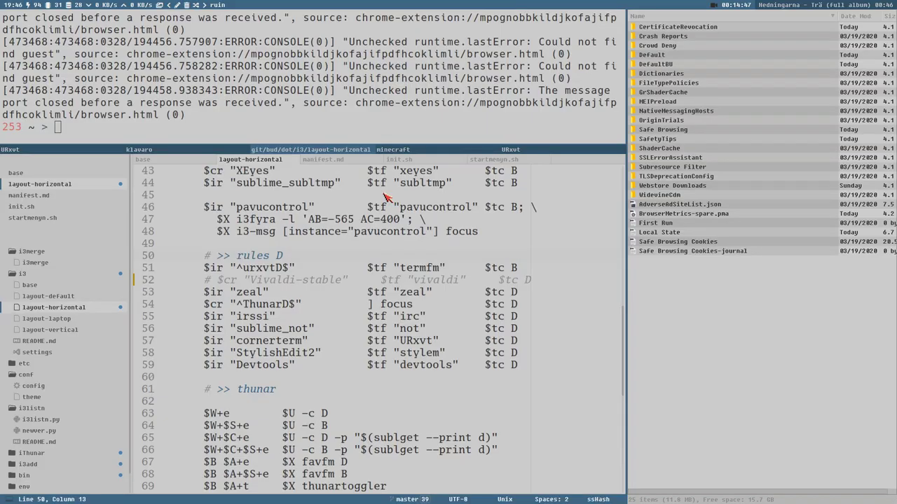
type("vivaldi-stable")
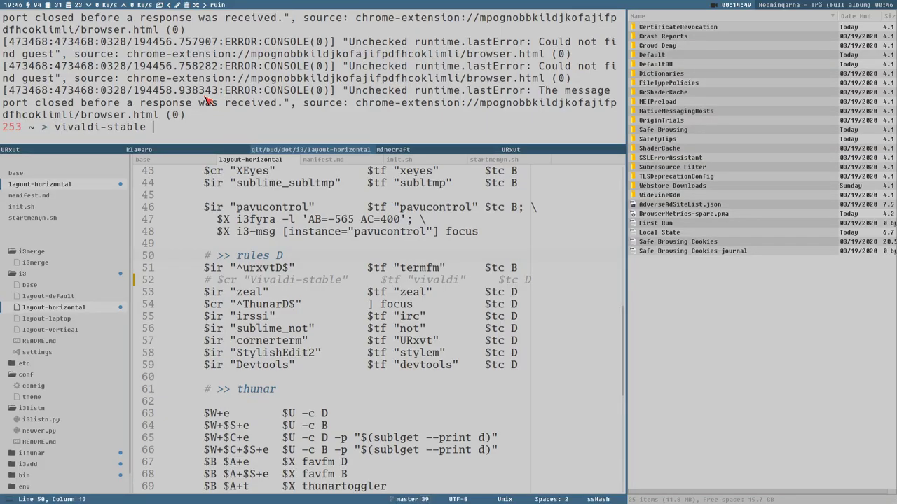
key("Return")
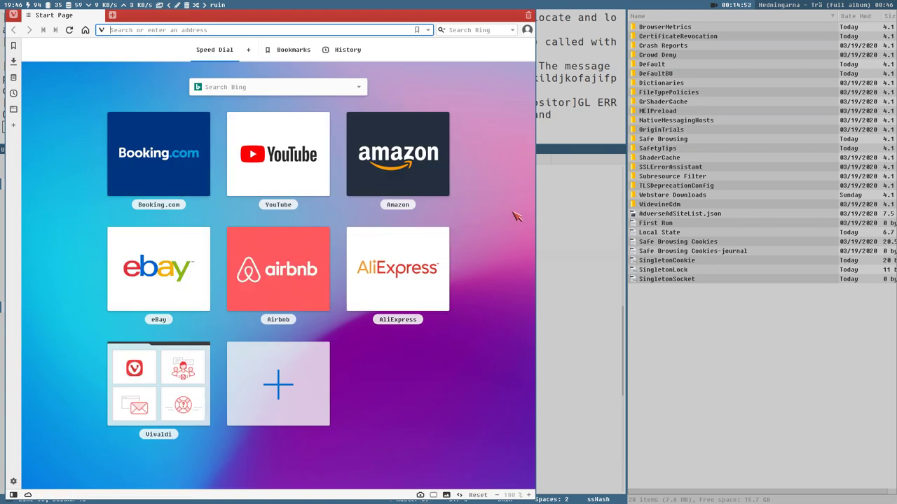
Step: Close the terminal, float the new Vivaldi window and drag its edge to make it narrower
key("super+shift+q")
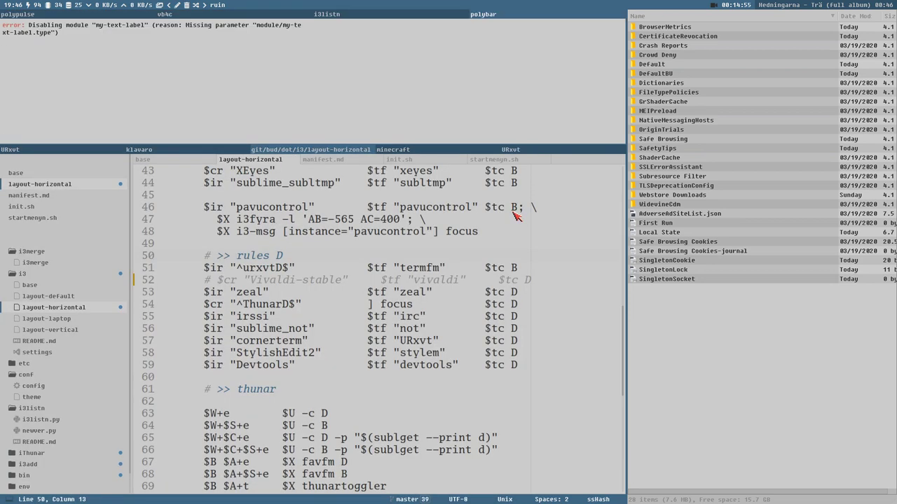
key("super+Tab")
key("super+shift+q")
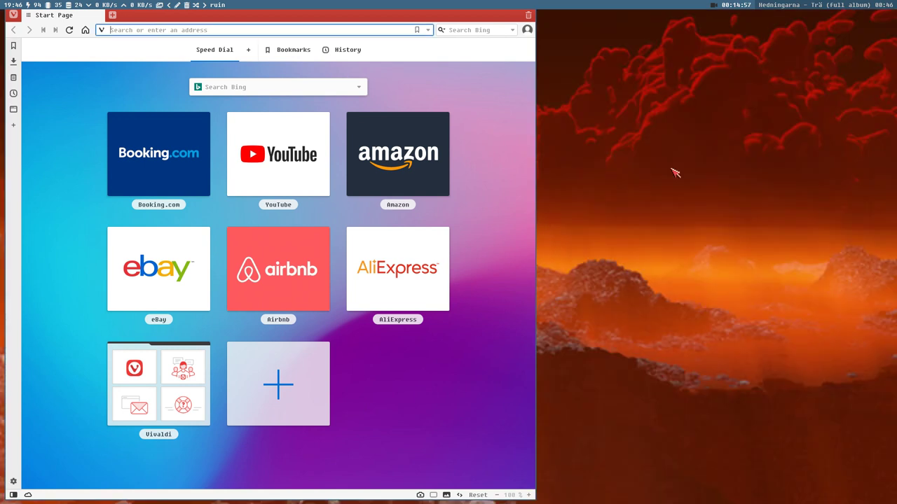
key("super+shift+space")
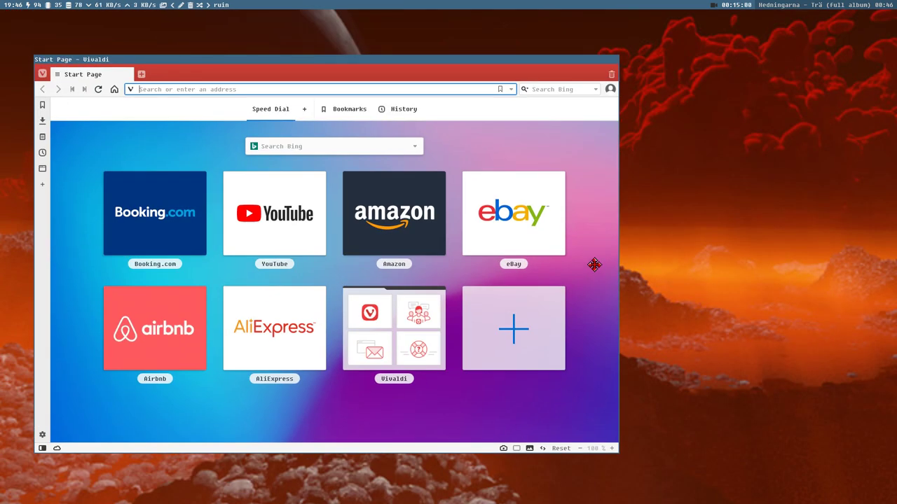
left_click_drag(618, 256, 541, 273)
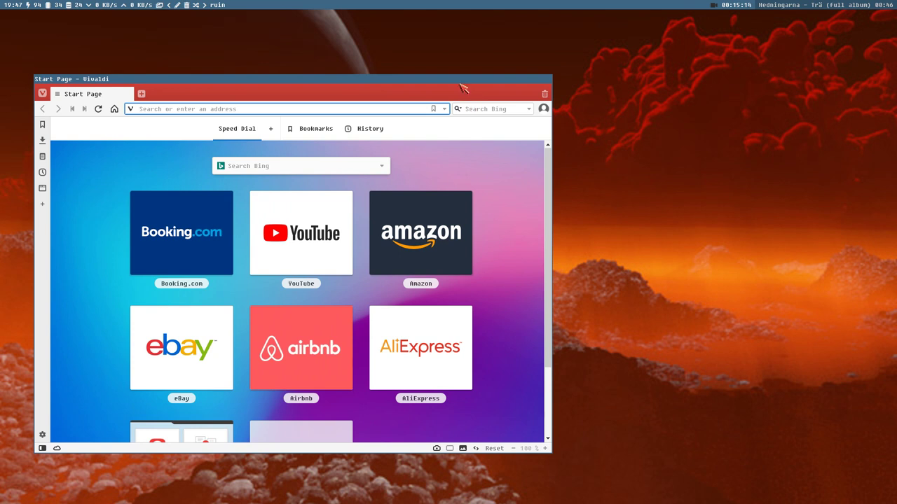
Step: In Settings > Appearance, moved to the right, untick Use Native Window
left_click(43, 436)
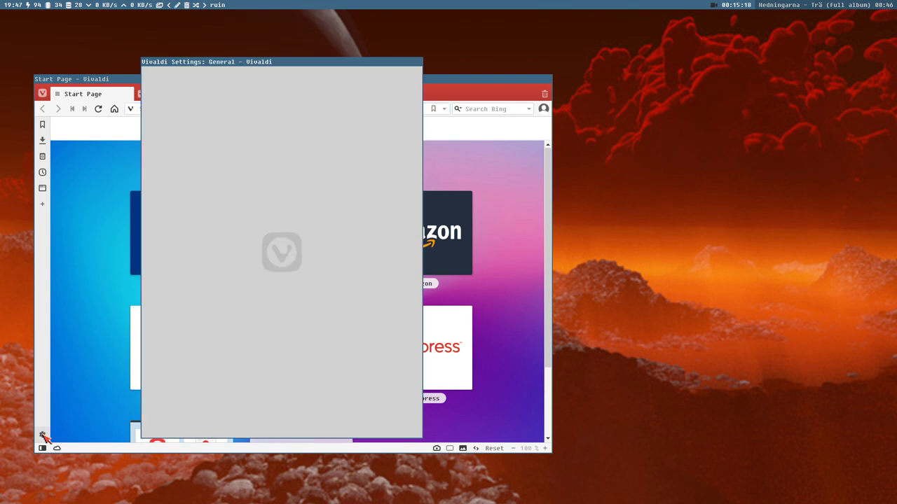
left_click_drag(266, 65, 703, 95)
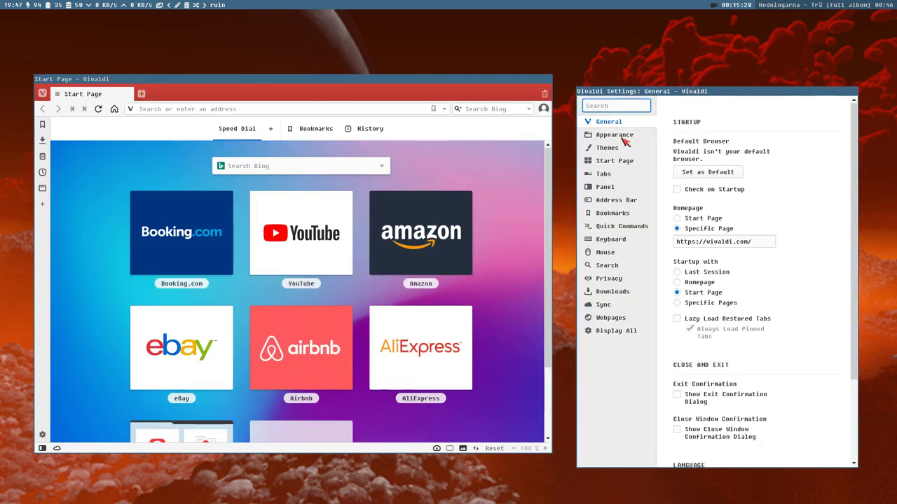
left_click(615, 137)
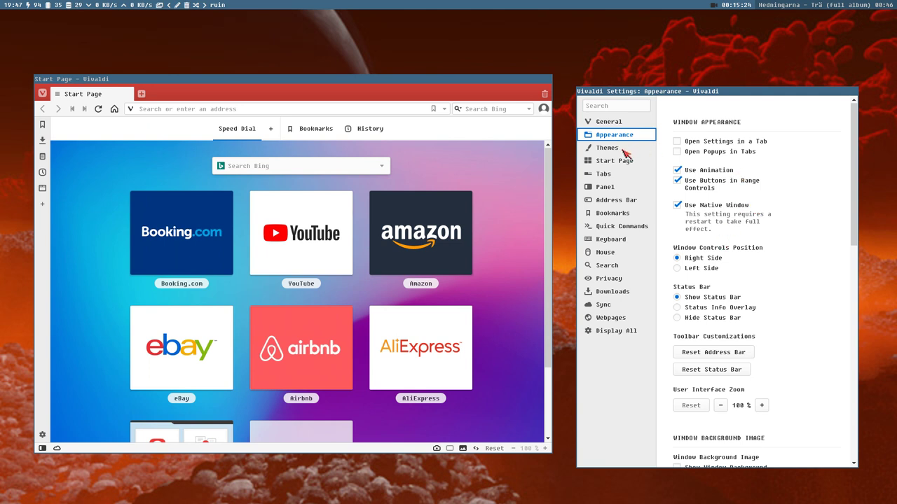
scroll(739, 187, "down", 1)
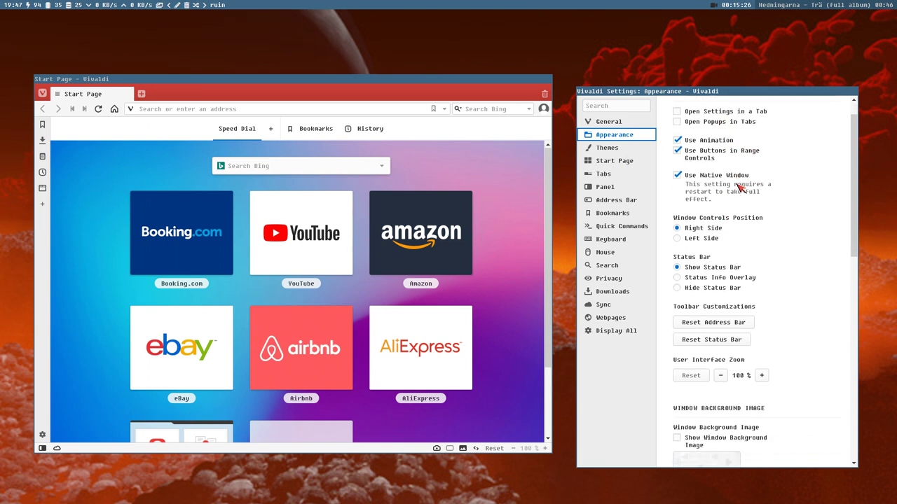
scroll(766, 201, "up", 1)
left_click(734, 184)
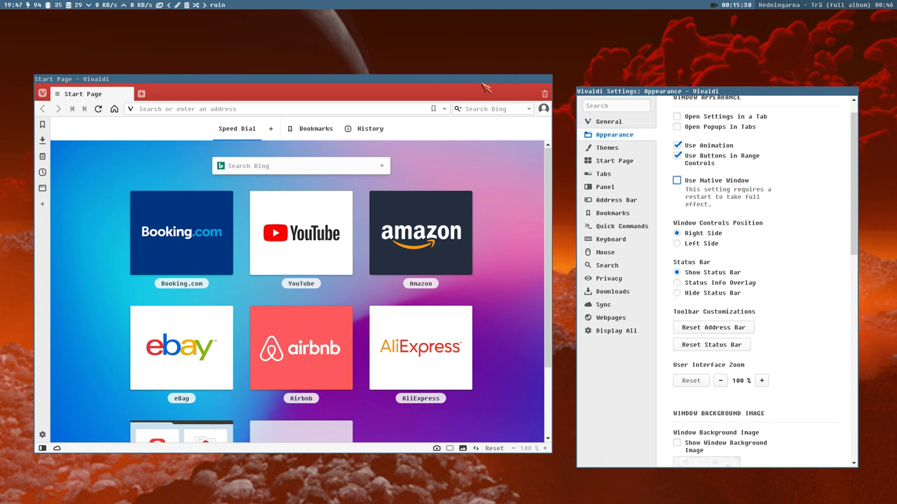
Step: Close Vivaldi, relaunch it with vivaldi-stable, float the window and widen it
key("ctrl+w")
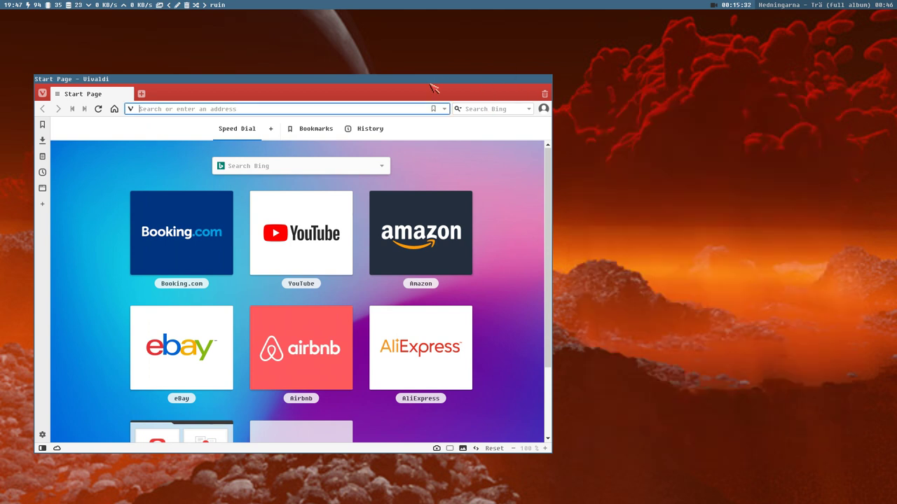
key("ctrl+w")
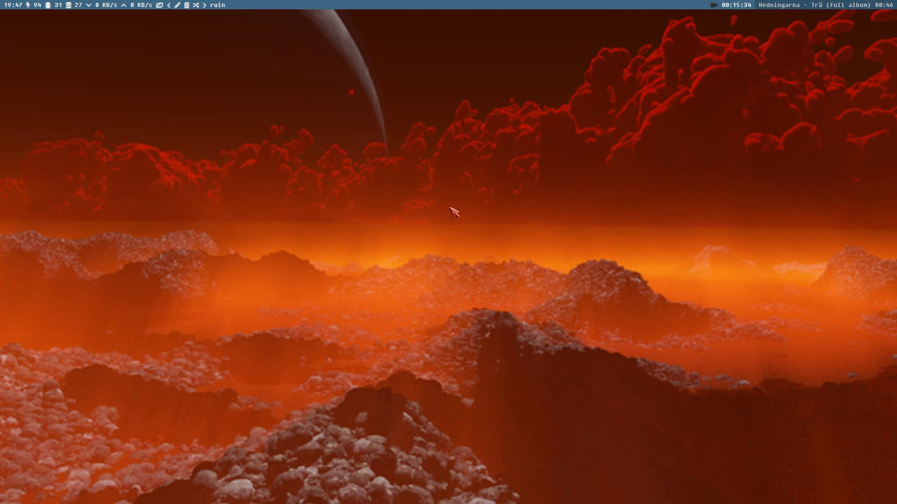
key("super+1")
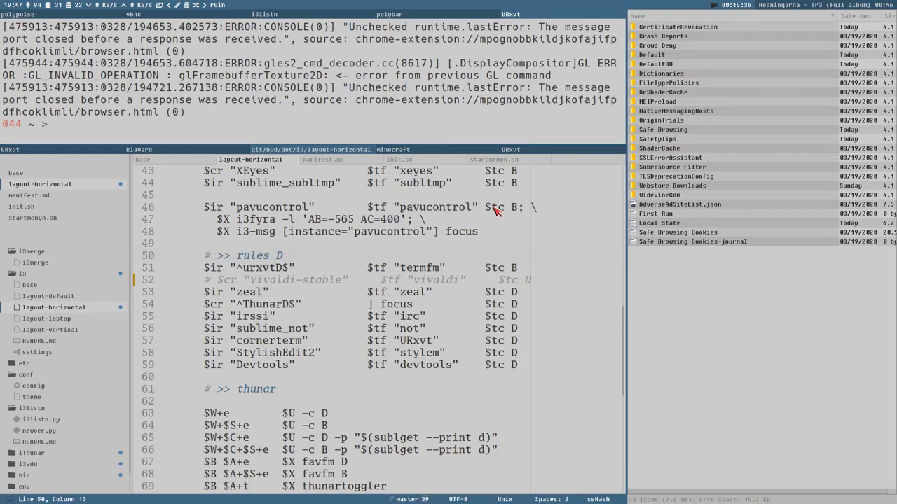
type("vivaldi-stable")
key("Return")
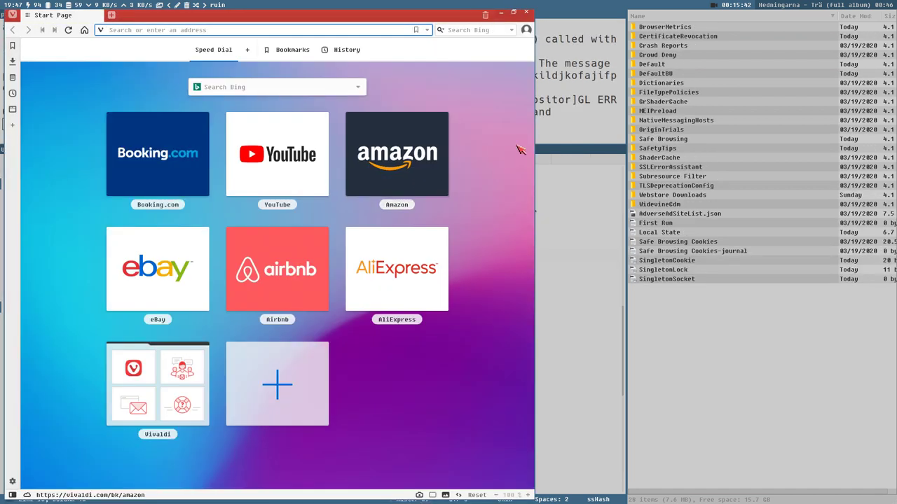
key("super+shift+space")
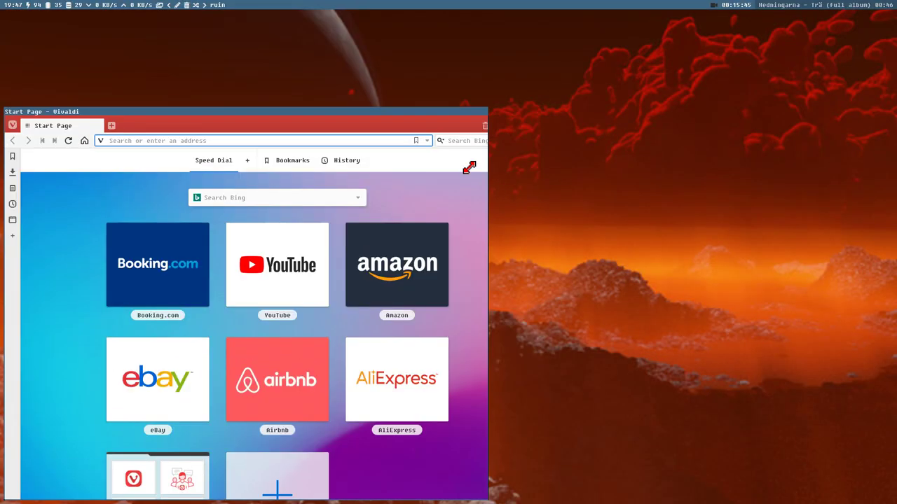
left_click_drag(469, 167, 537, 129)
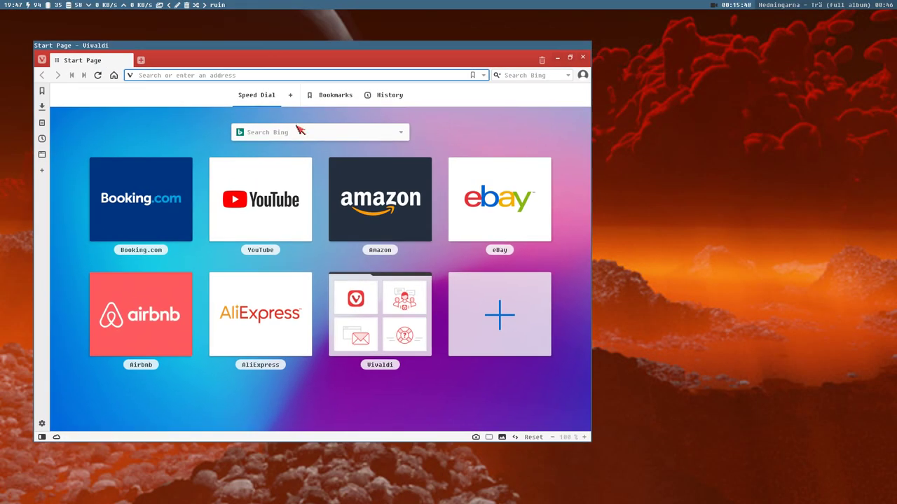
left_click(42, 425)
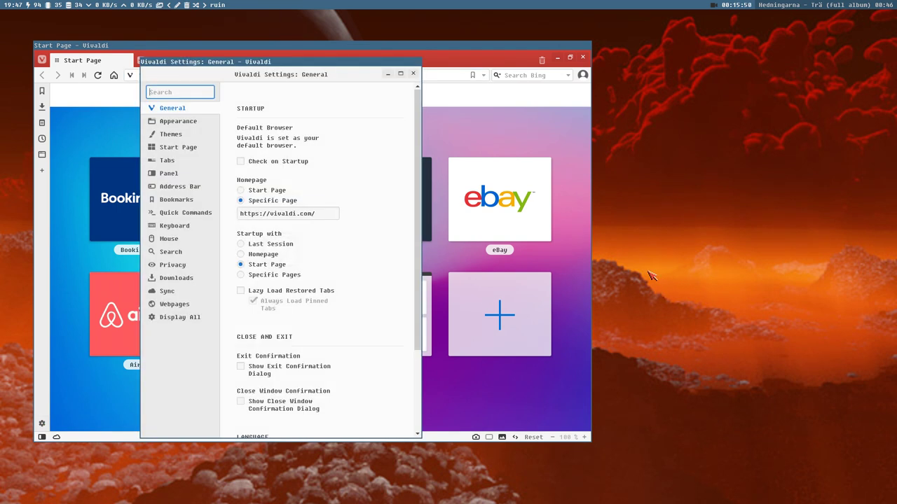
left_click_drag(400, 267, 837, 275)
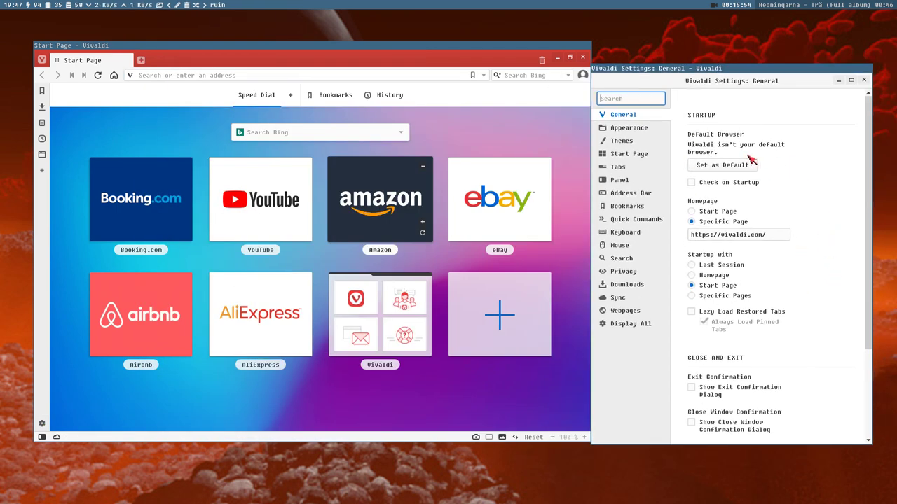
left_click(642, 130)
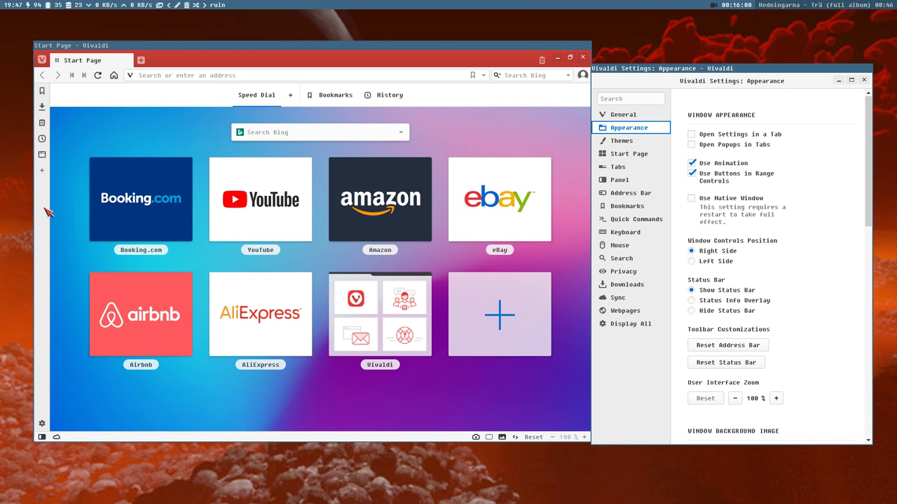
left_click(723, 266)
left_click(731, 251)
left_click(725, 267)
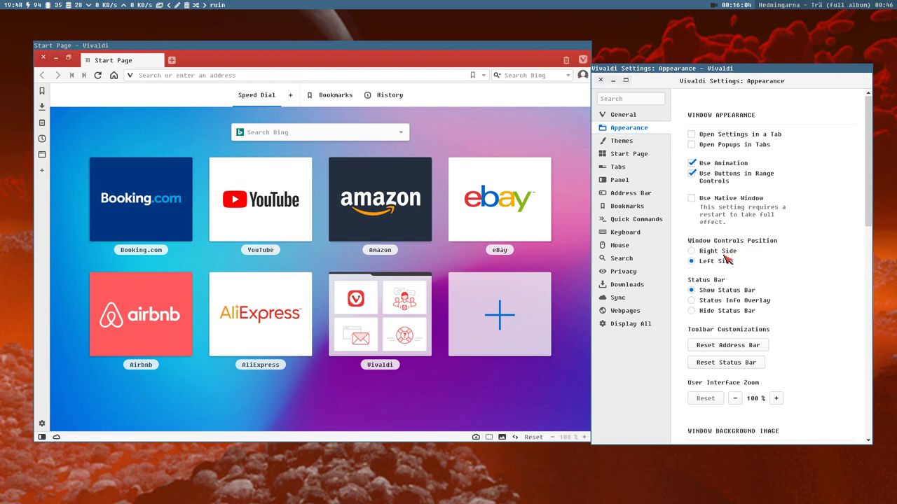
left_click(722, 251)
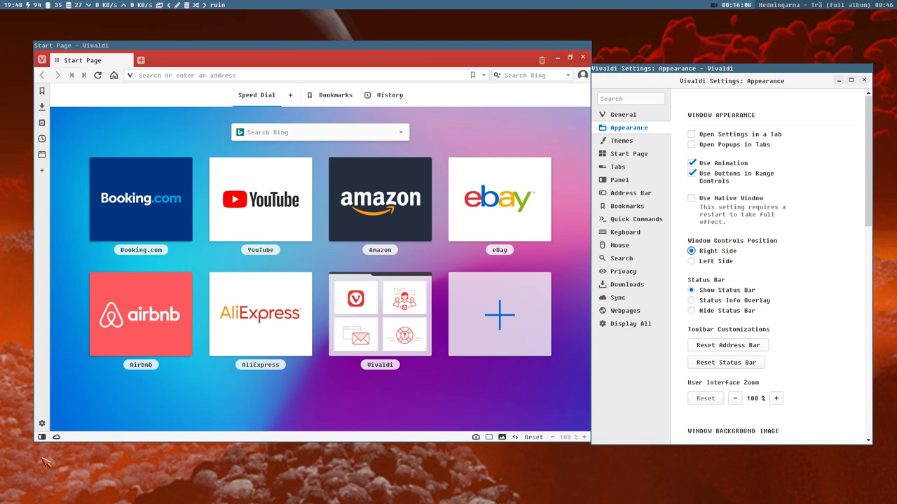
left_click(722, 313)
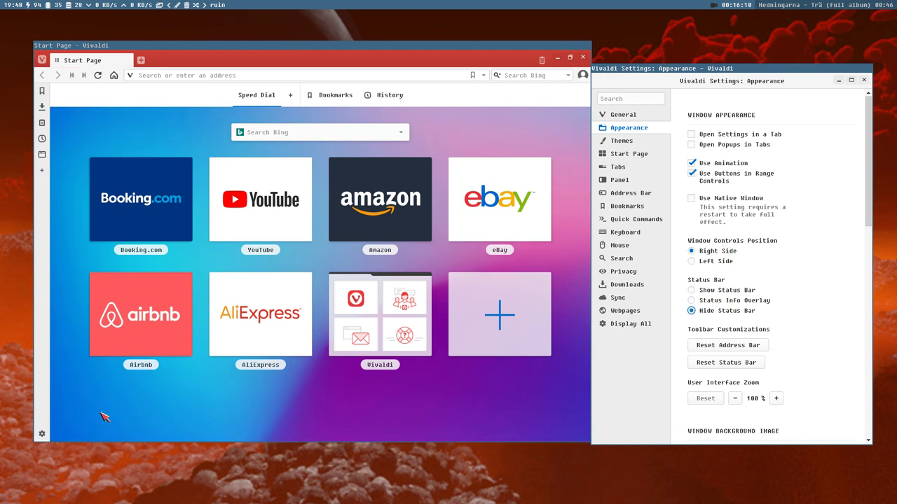
left_click(736, 301)
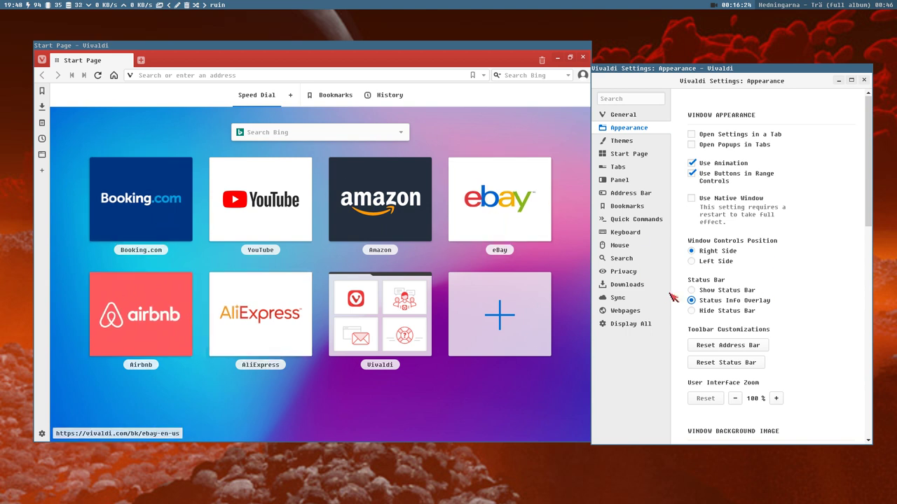
left_click(737, 291)
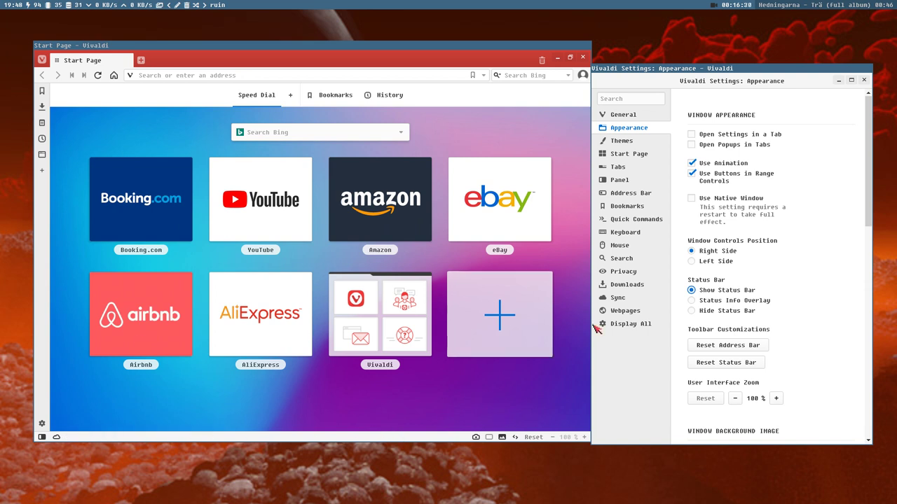
left_click_drag(704, 70, 714, 58)
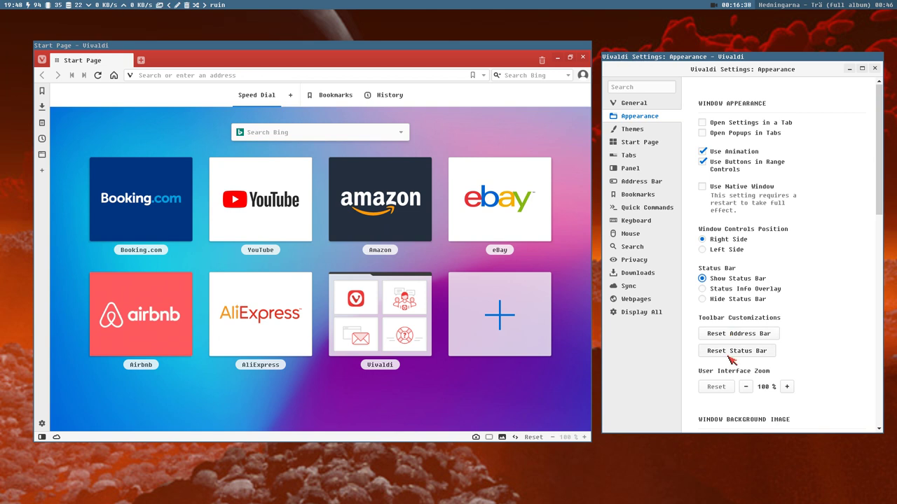
Step: Test Reset Toolbar to Default on the status bar
left_click(431, 440)
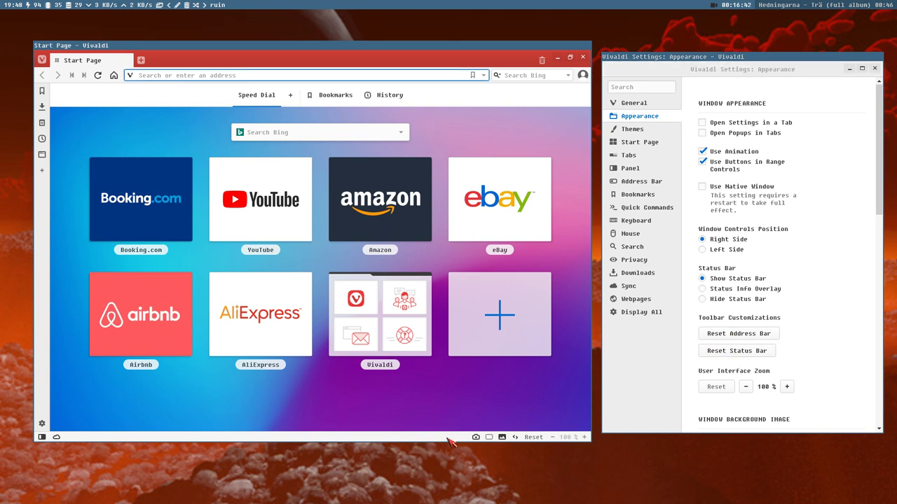
right_click(479, 438)
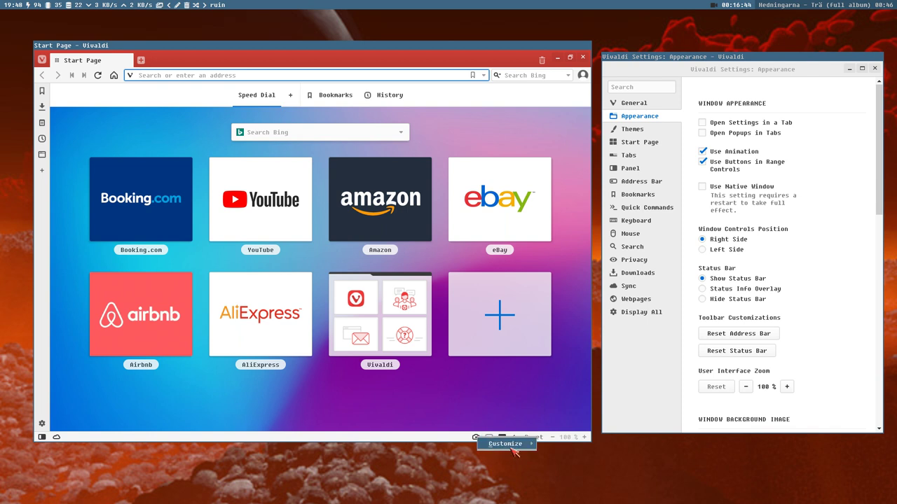
mouse_move(522, 448)
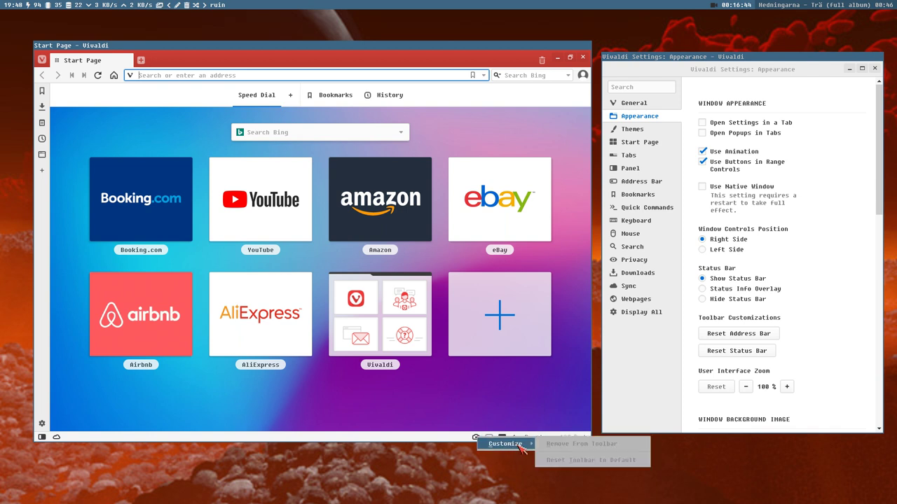
left_click(596, 460)
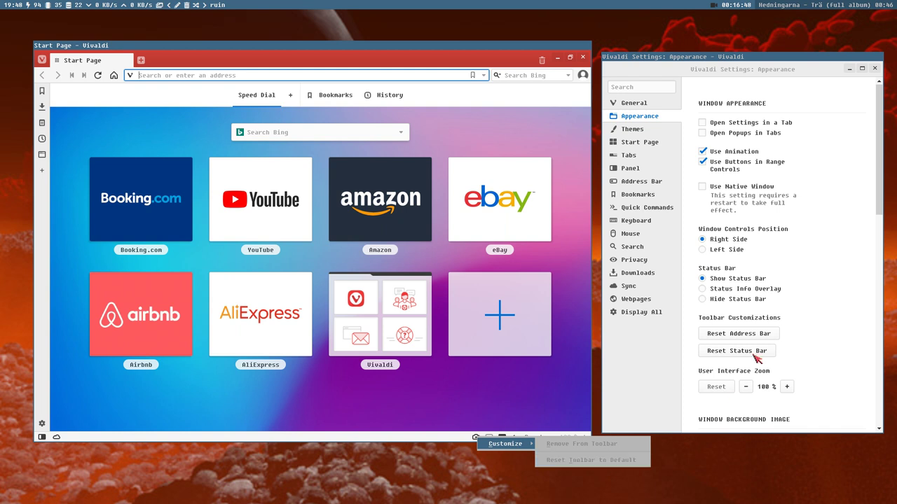
left_click(396, 442)
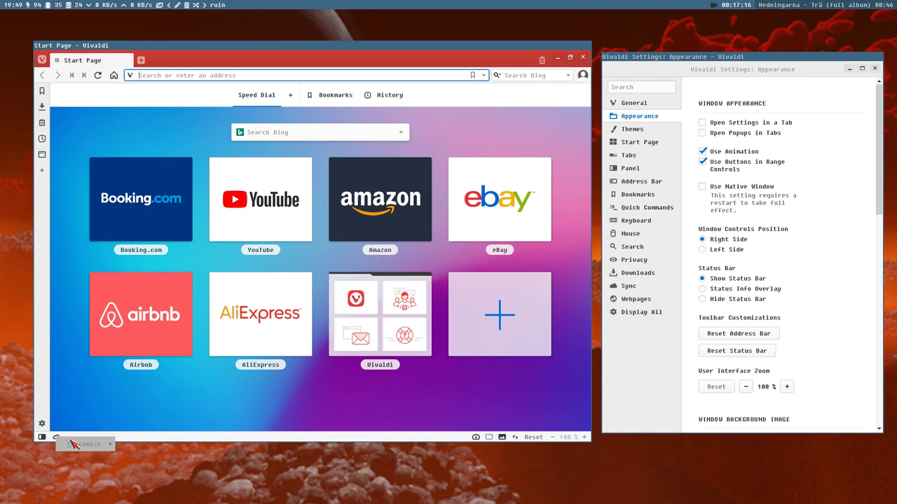
Step: Remove the sync icon from the status bar, then reset the status bar to default again
right_click(57, 438)
mouse_move(90, 445)
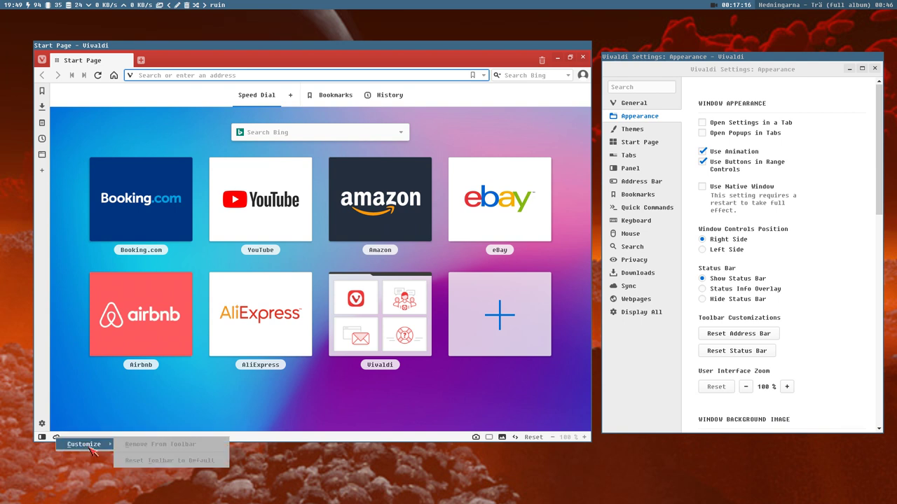
left_click(196, 445)
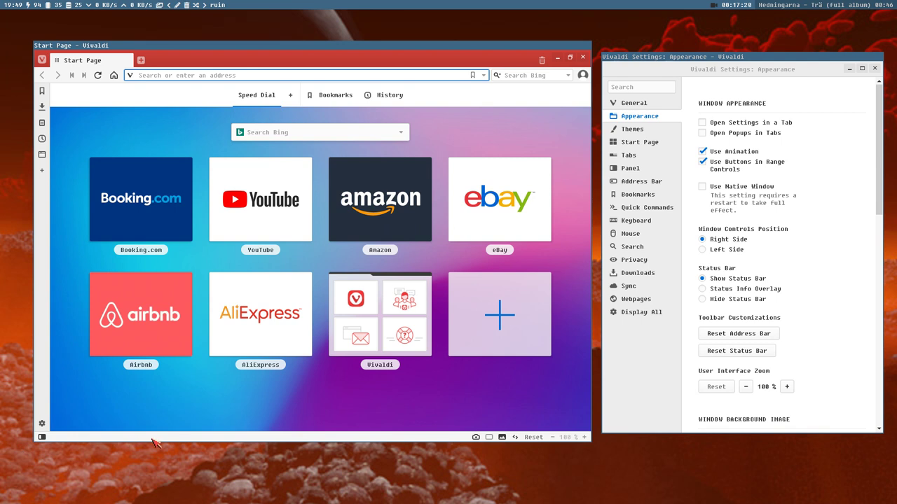
right_click(476, 440)
mouse_move(503, 444)
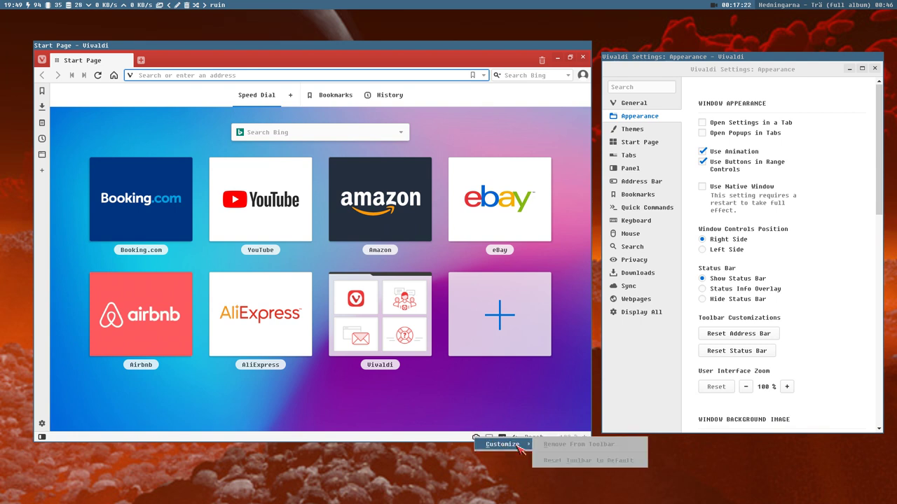
left_click(601, 464)
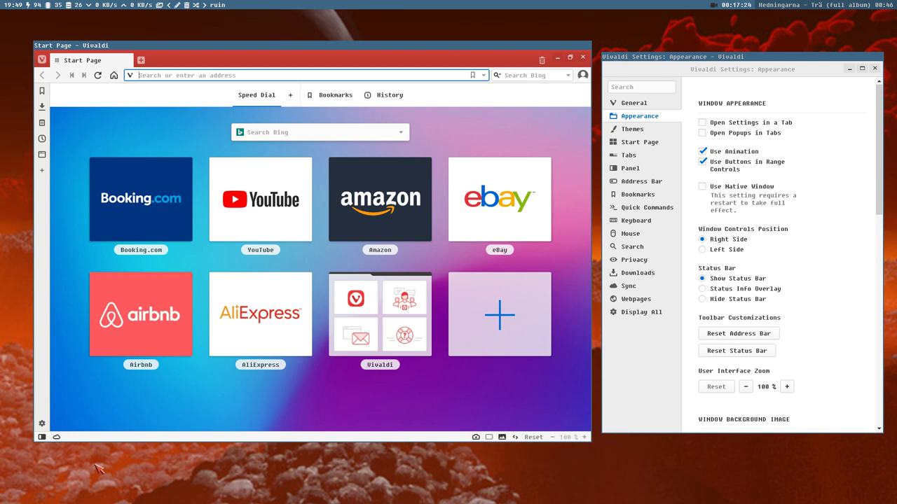
Step: Remove the sync and Capture Page icons from the status bar
right_click(58, 440)
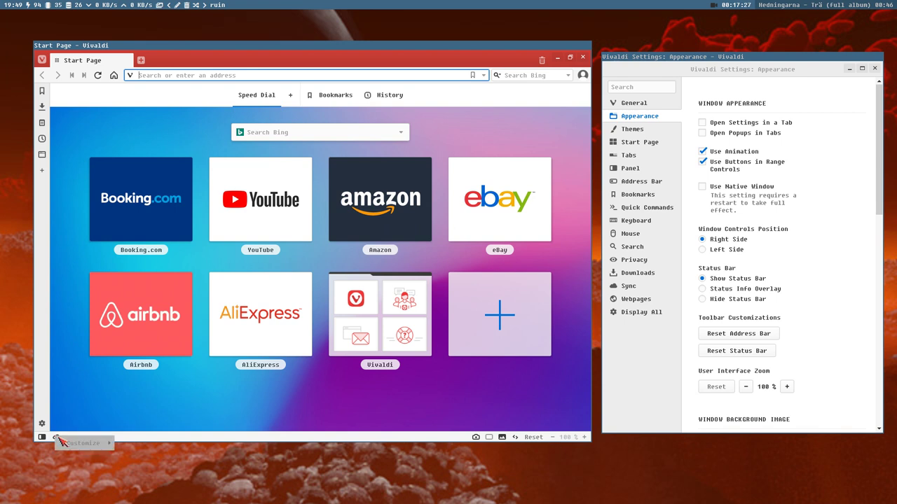
mouse_move(84, 443)
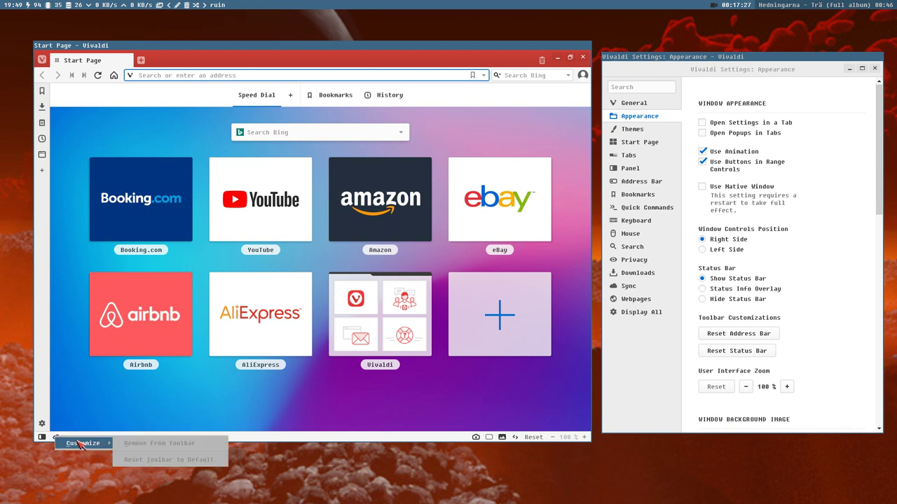
left_click(200, 447)
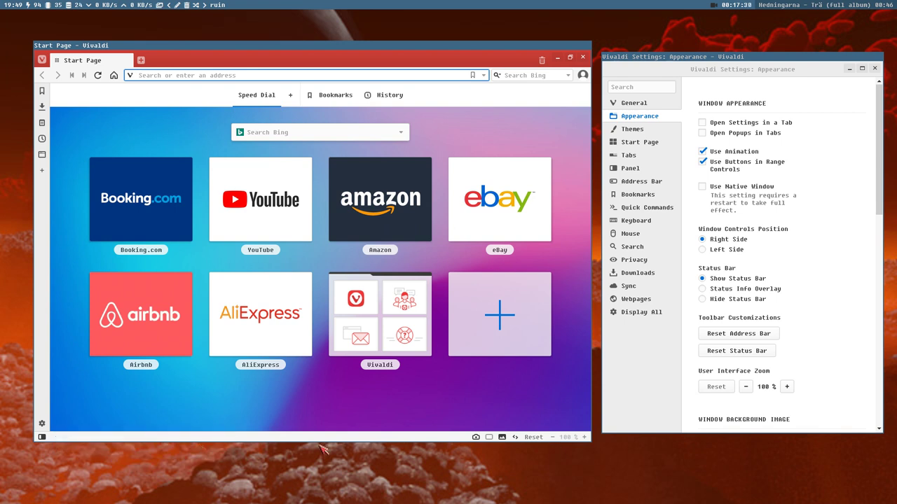
right_click(489, 438)
mouse_move(521, 447)
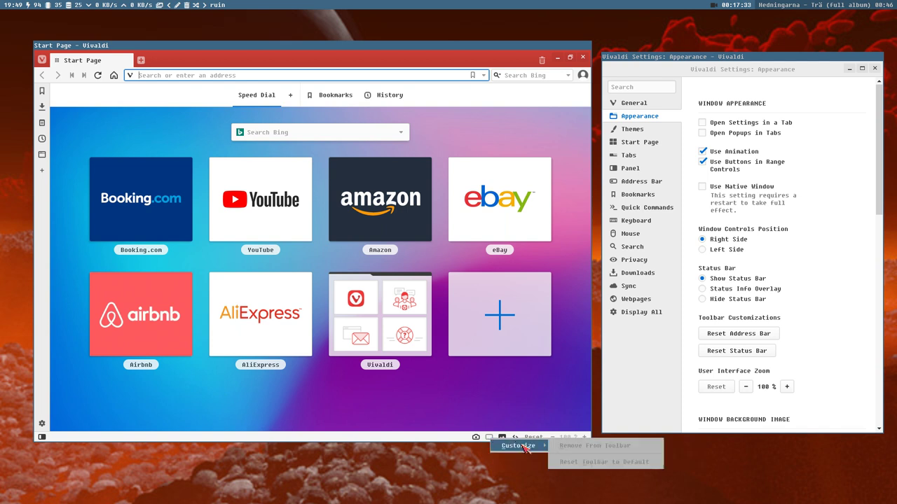
left_click(608, 449)
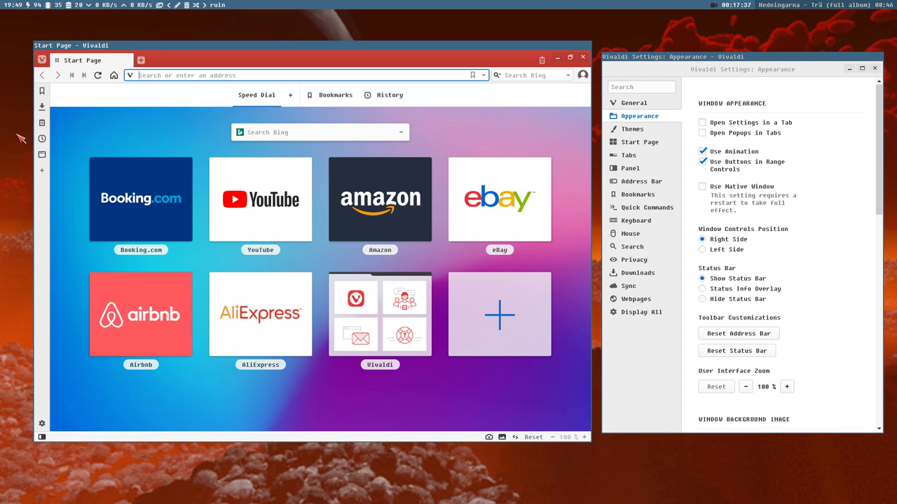
Step: Remove the back, forward, rewind and fast-forward buttons from the address toolbar
right_click(40, 78)
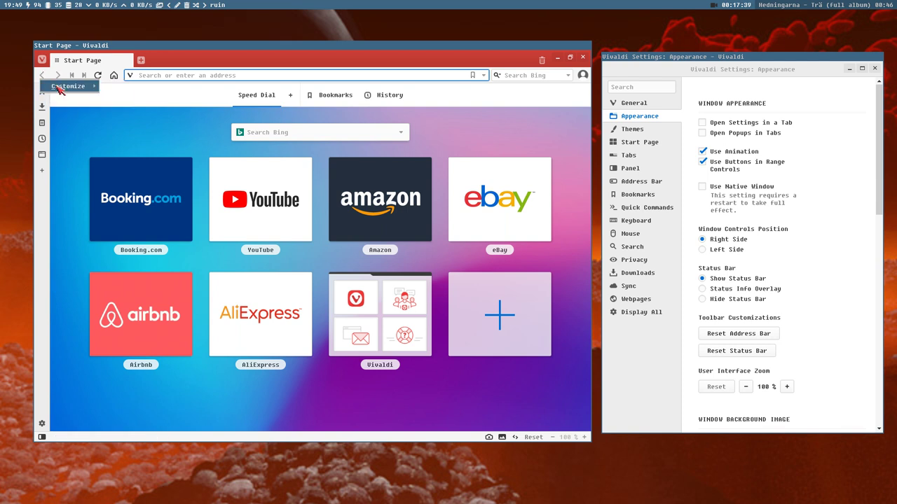
mouse_move(59, 89)
left_click(160, 87)
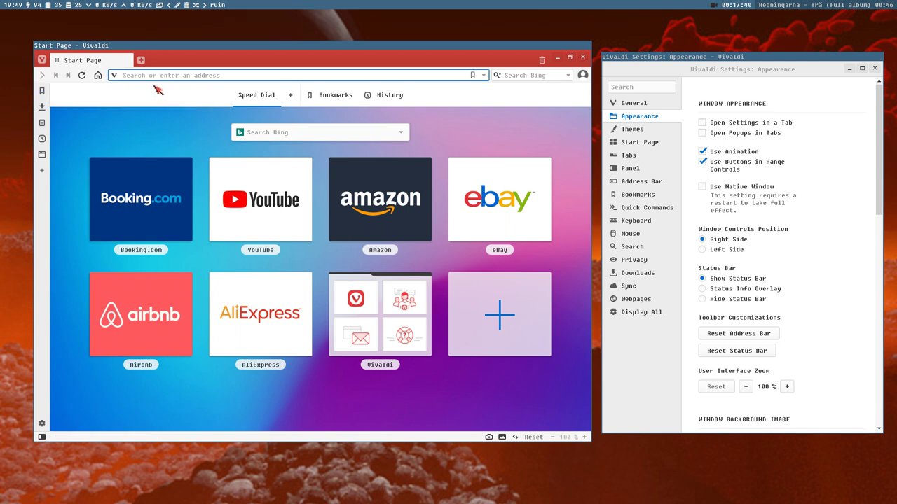
right_click(44, 77)
mouse_move(70, 82)
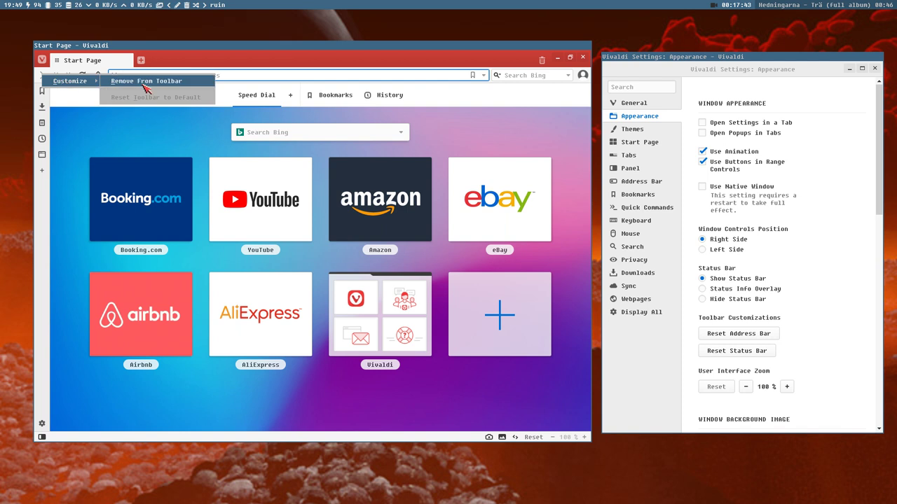
left_click(144, 85)
right_click(41, 76)
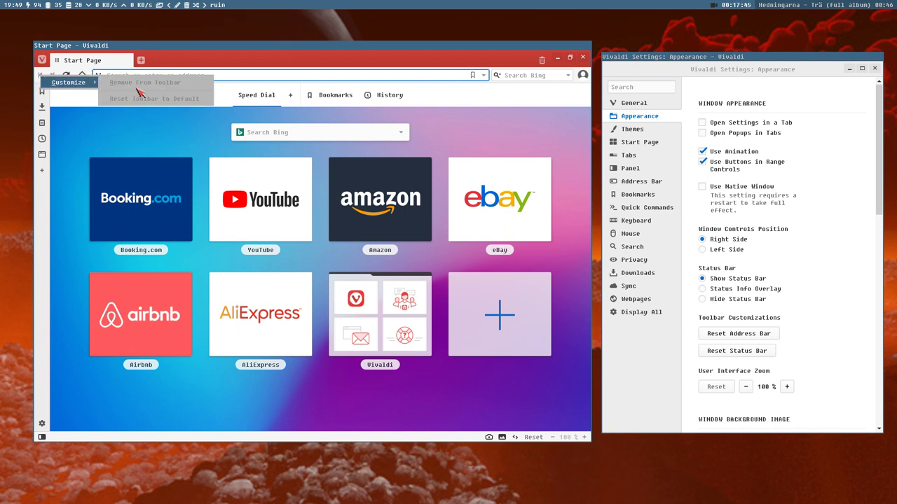
left_click(143, 84)
right_click(42, 78)
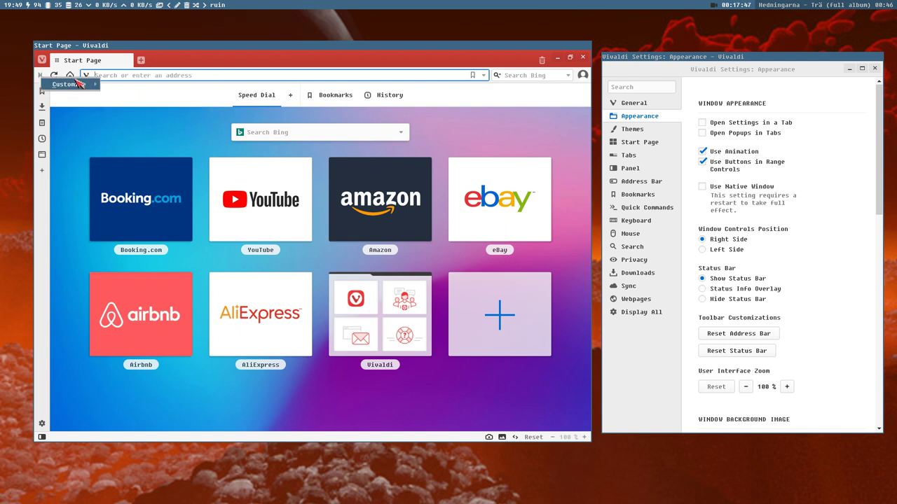
left_click(146, 85)
Step: Remove the Reload and Home buttons so the address field fills the toolbar
right_click(42, 77)
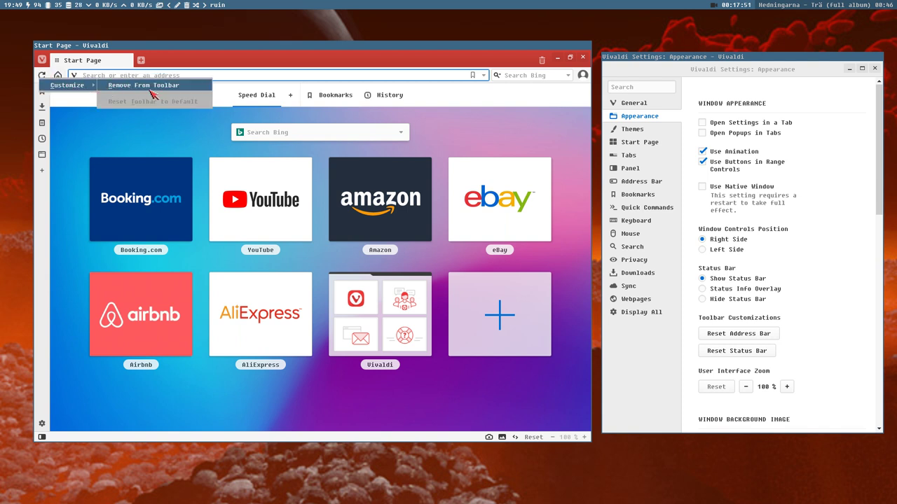
left_click(151, 89)
right_click(42, 77)
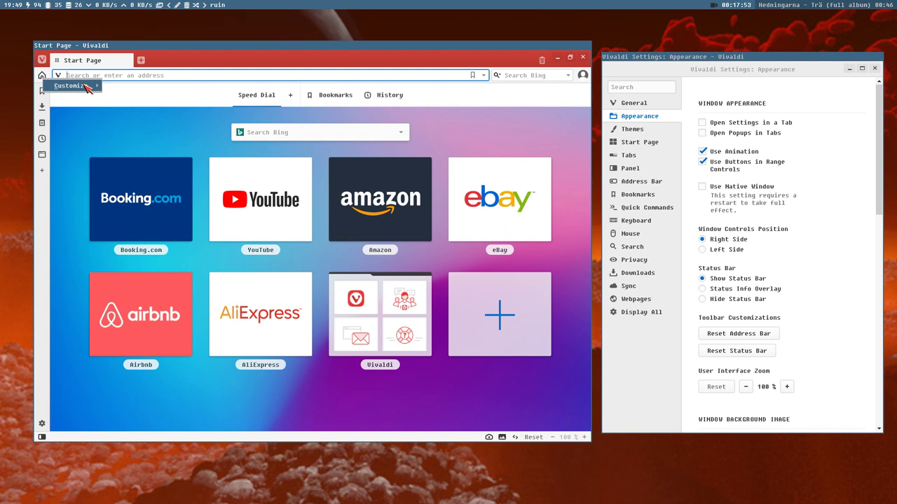
mouse_move(77, 86)
left_click(151, 89)
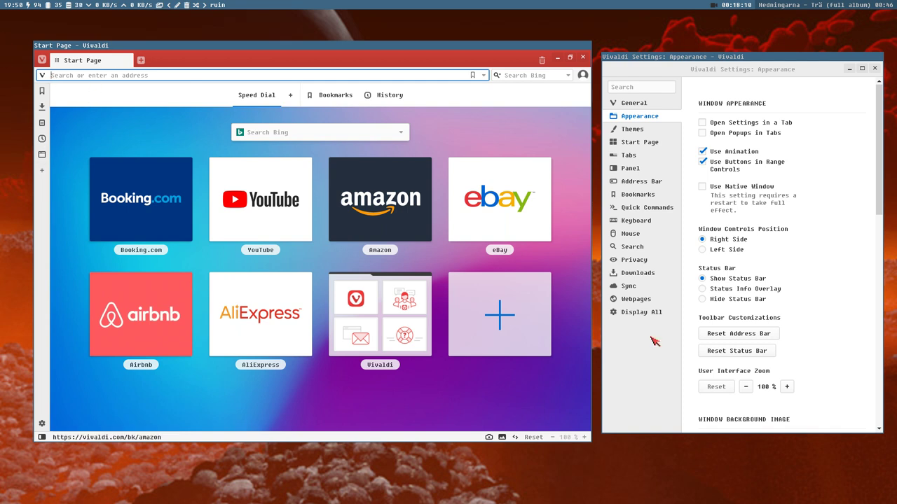
Step: Lower User Interface Zoom in 5% steps from 100% to 80%
left_click(745, 387)
left_click(745, 388)
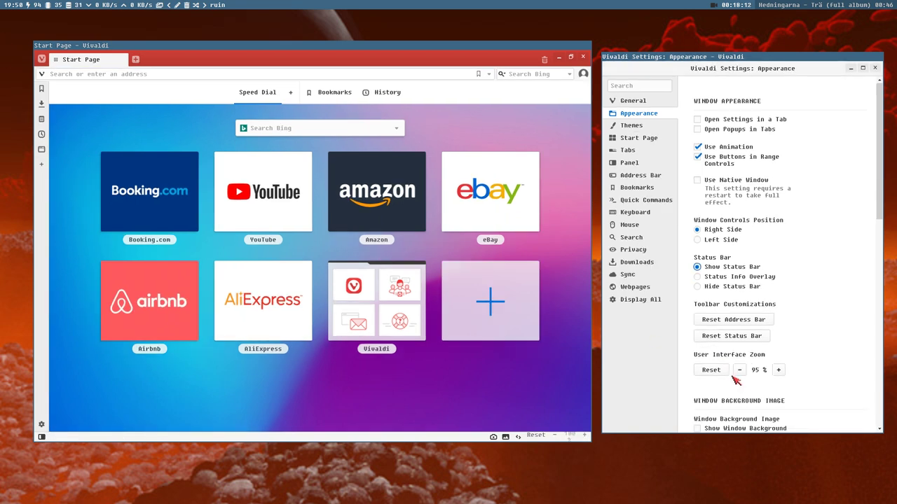
left_click(737, 372)
left_click(732, 357)
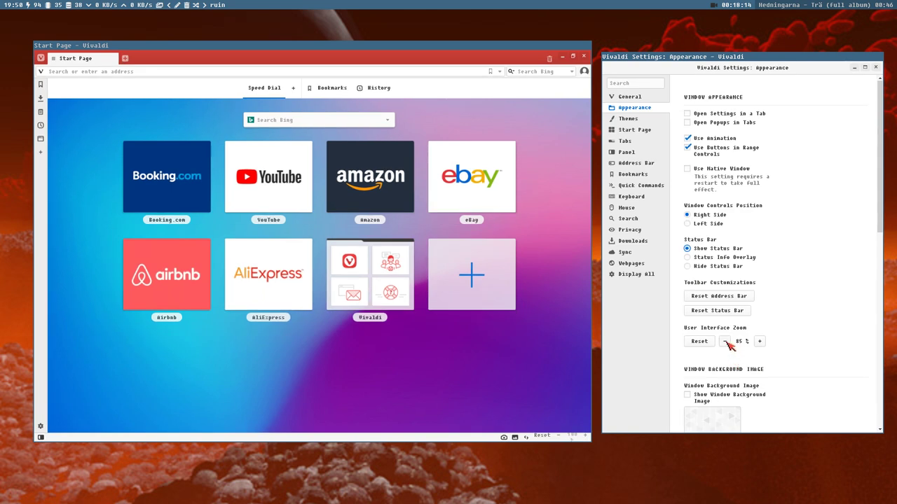
left_click(726, 341)
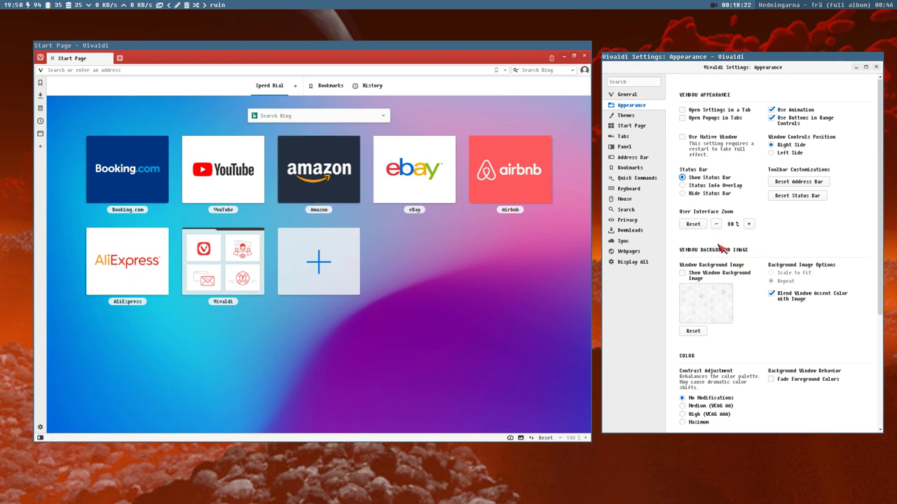
Step: Open the browser-ricing project in Sublime Text
key("super+2")
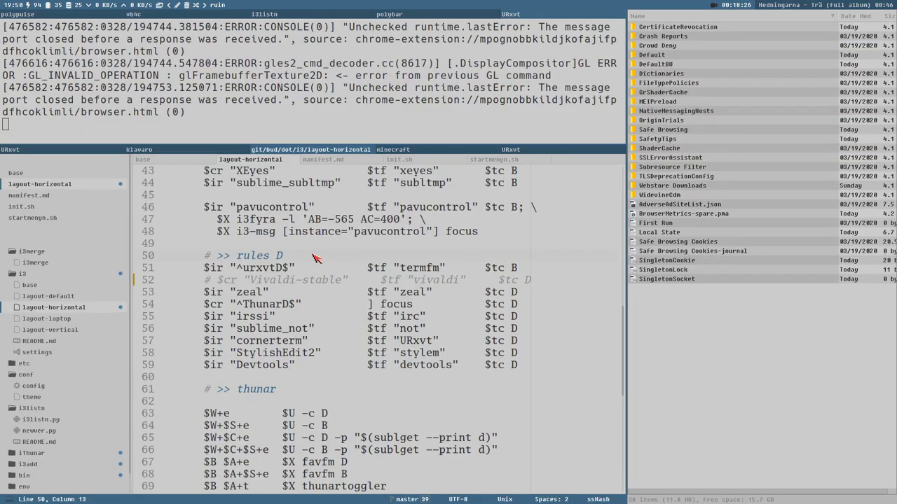
key("ctrl+alt+p")
key("Down")
key("Return")
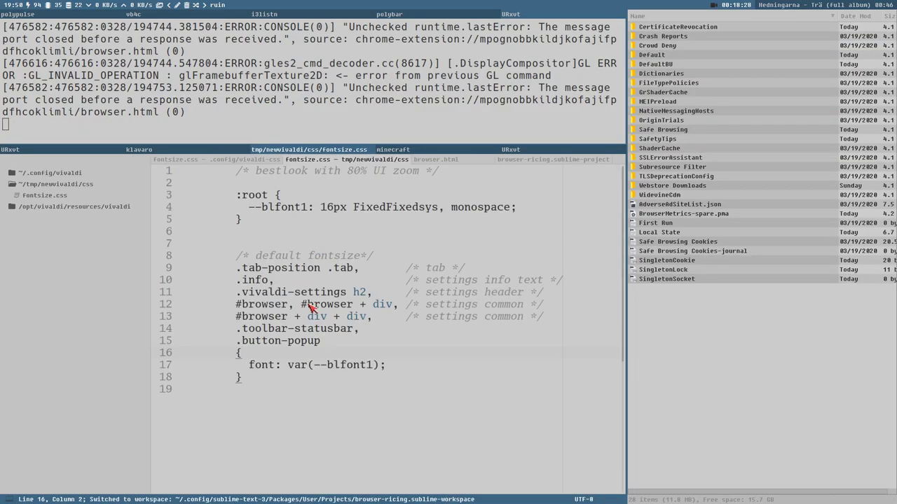
Step: Change --blfont1 from 16px to 19px in fontsize.css, save, and return to Vivaldi
left_click_drag(261, 171, 375, 174)
left_click(366, 172)
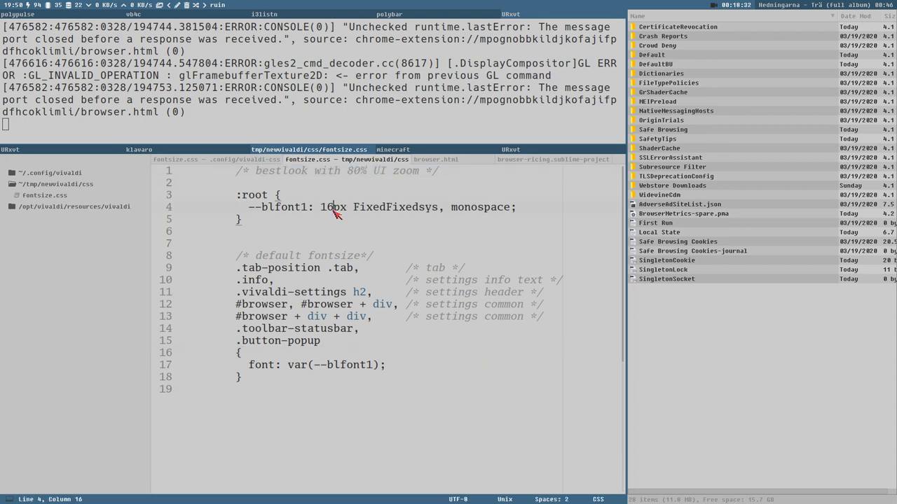
key("BackSpace")
type("9")
key("ctrl+s")
key("super+2")
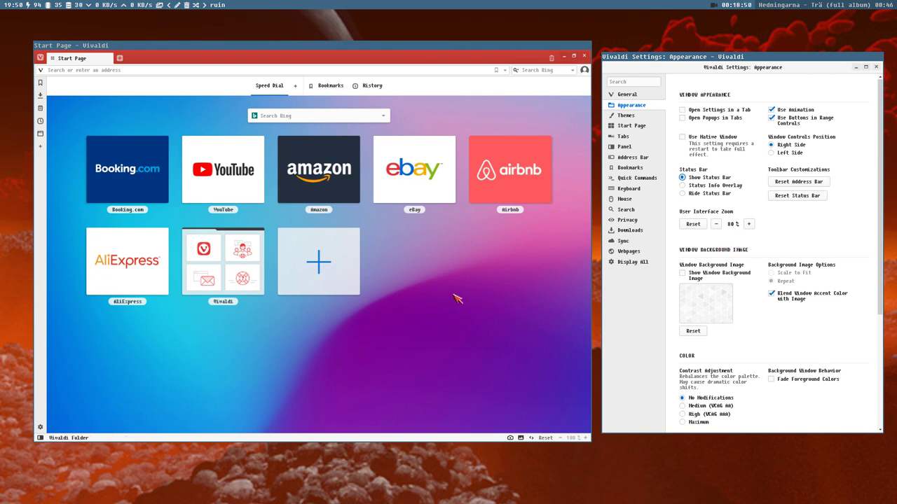
Step: Raise User Interface Zoom step by step from 80% to 100%
left_click(750, 225)
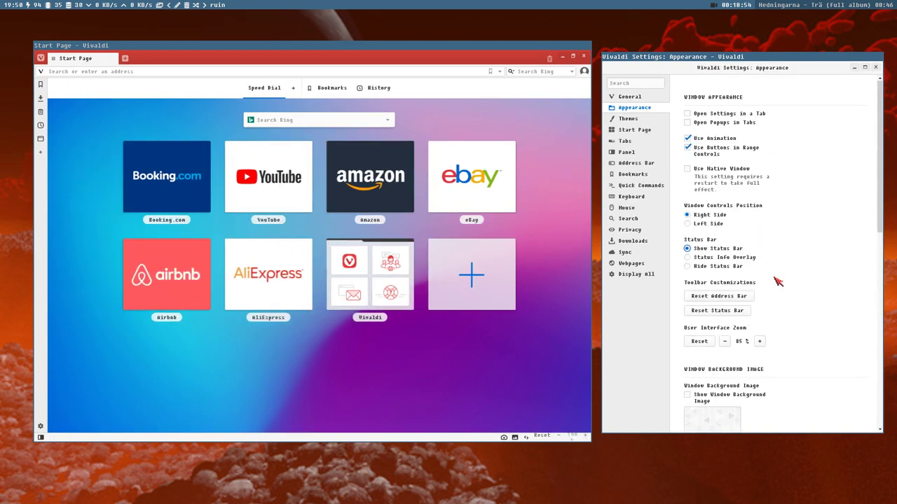
left_click(763, 341)
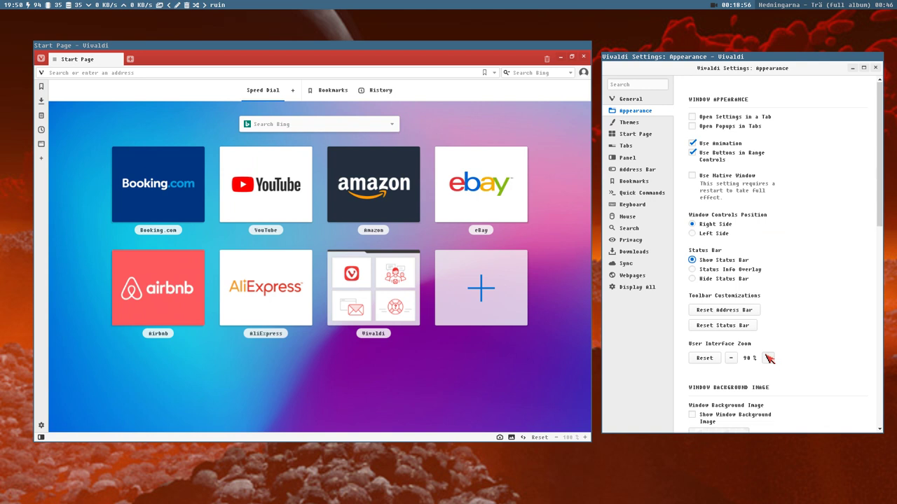
left_click(769, 358)
left_click(779, 369)
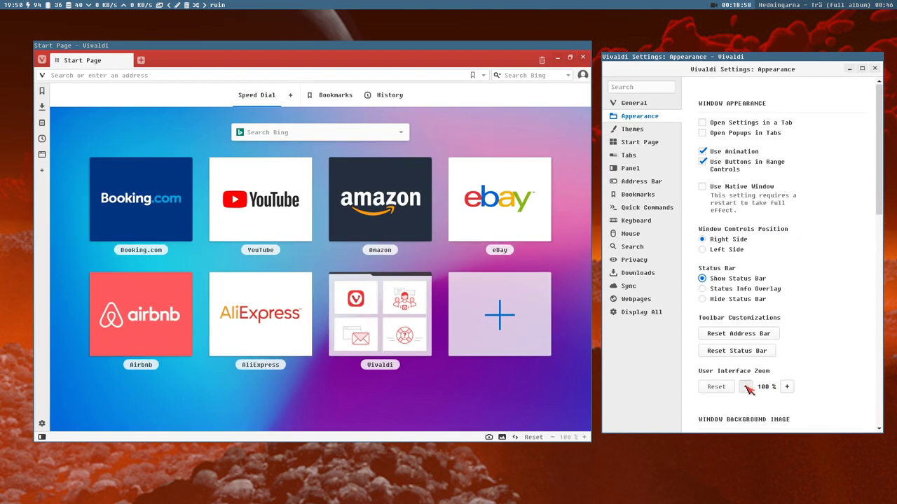
Step: Lower User Interface Zoom back to 80% and close the Settings and browser windows
left_click(746, 386)
left_click(739, 371)
left_click(729, 356)
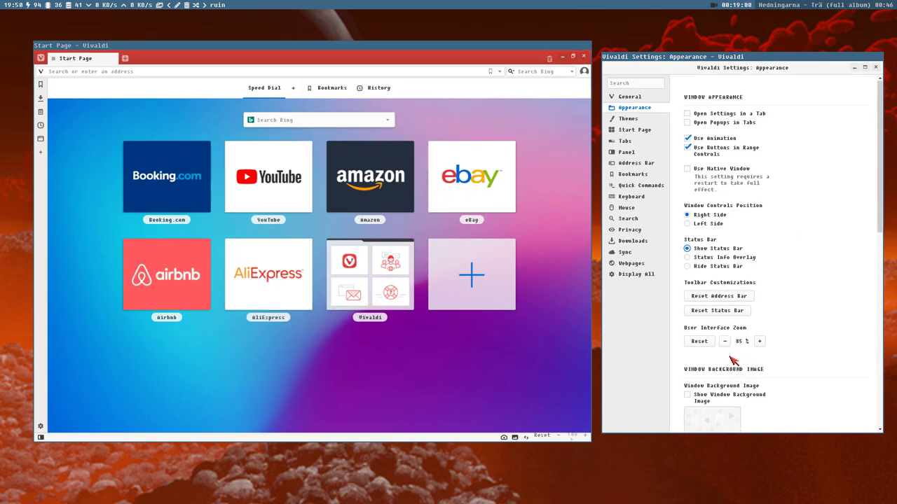
left_click(721, 340)
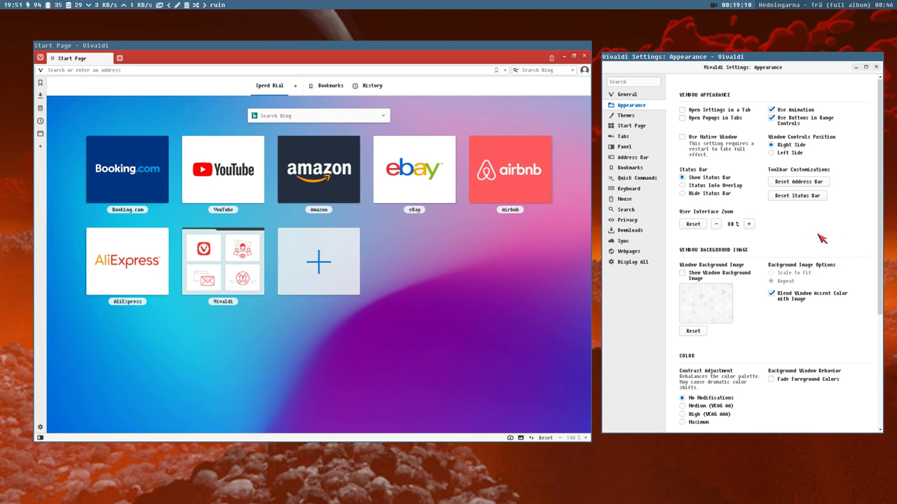
key("ctrl+w")
key("ctrl+w")
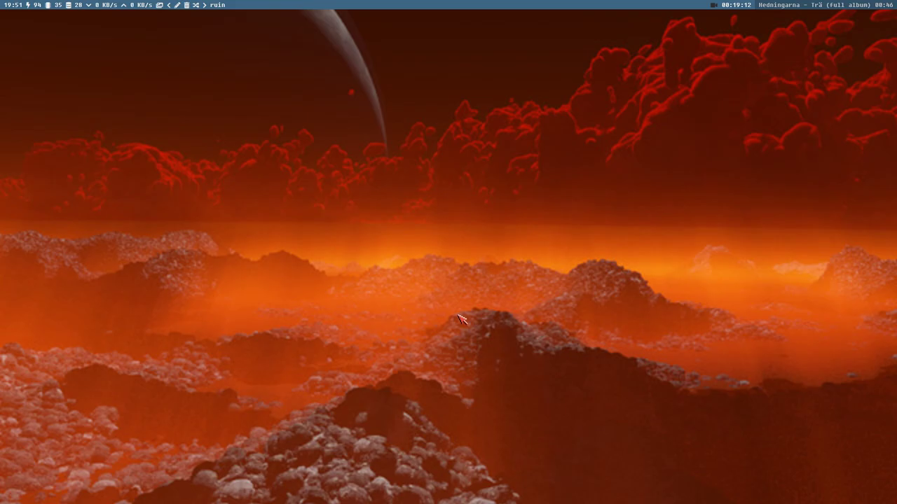
Step: Rerun vivaldi-stable from terminal history, float the window on an empty workspace and reposition it
key("super+1")
key("Up")
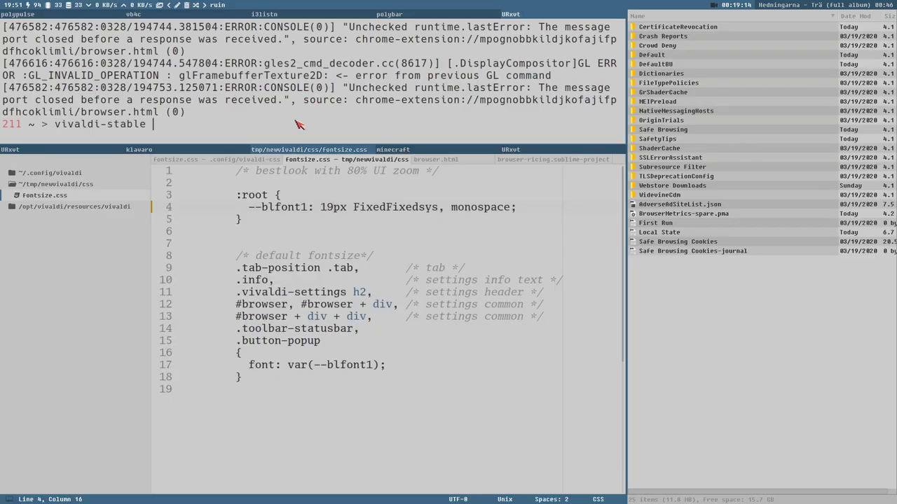
key("Return")
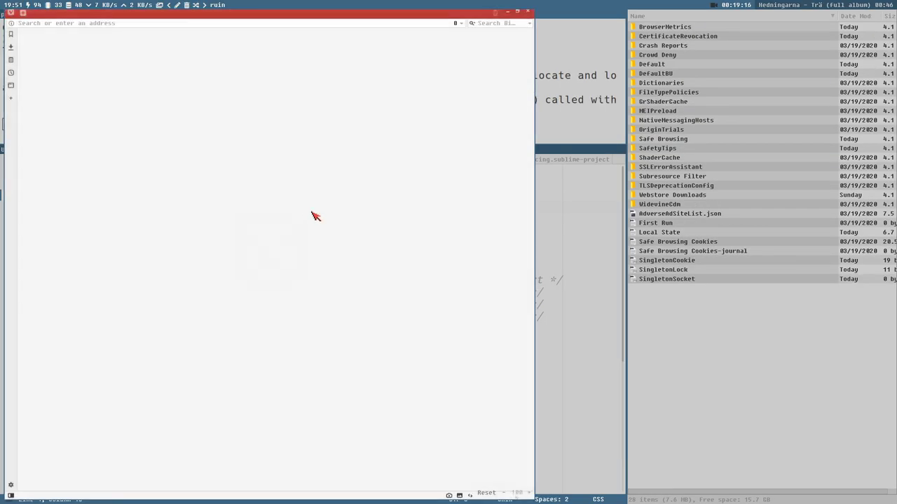
key("super+shift+space")
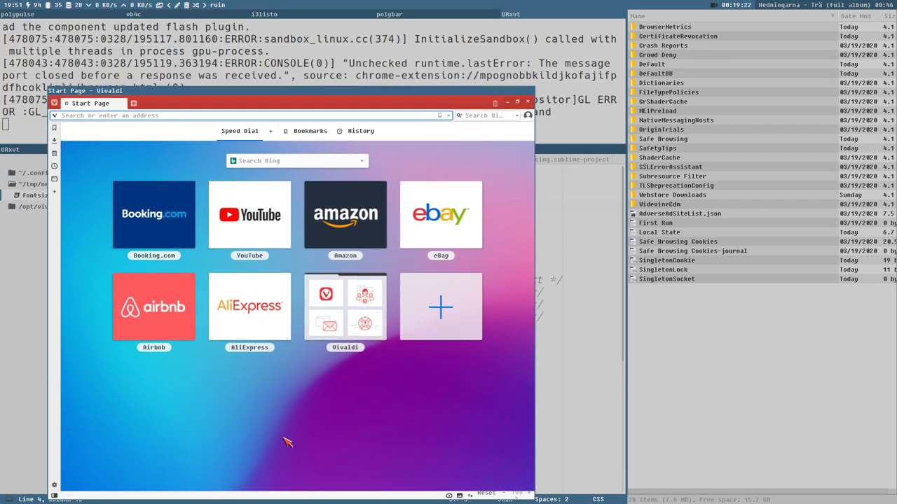
key("super+shift+q")
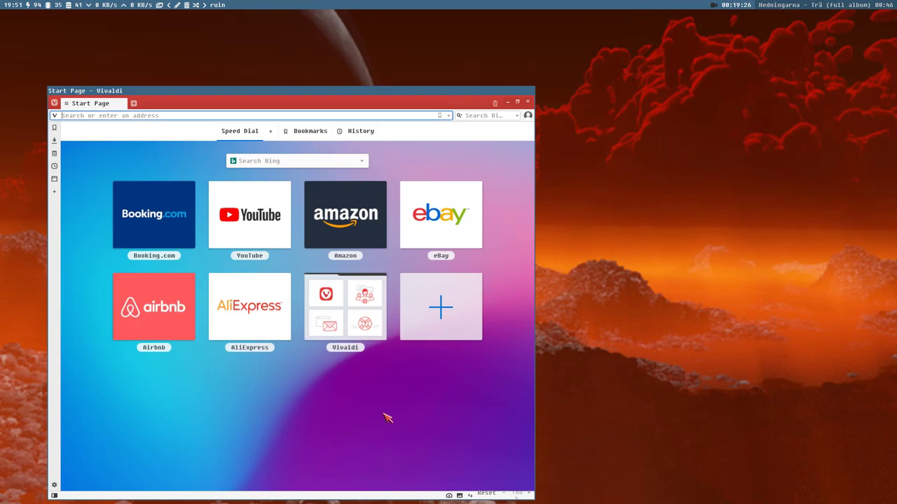
left_click_drag(361, 435, 342, 396)
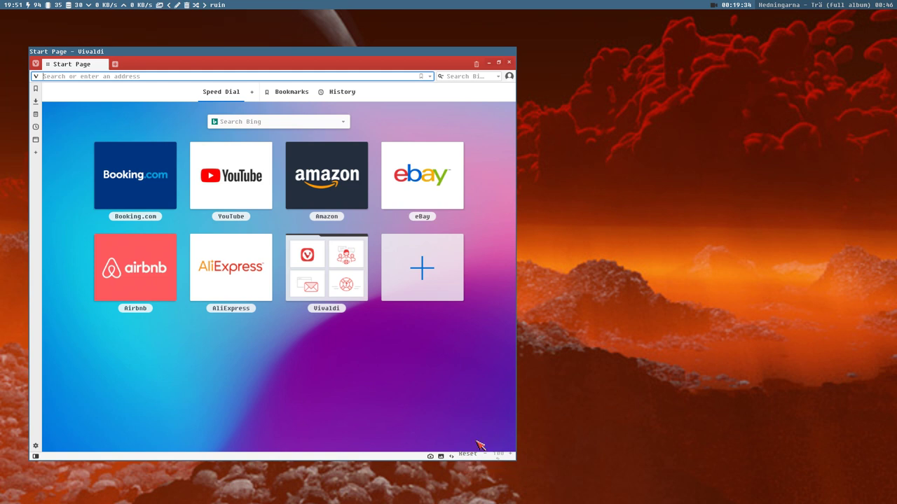
Step: Open Settings in a window beside the browser and show the Appearance section
left_click(36, 446)
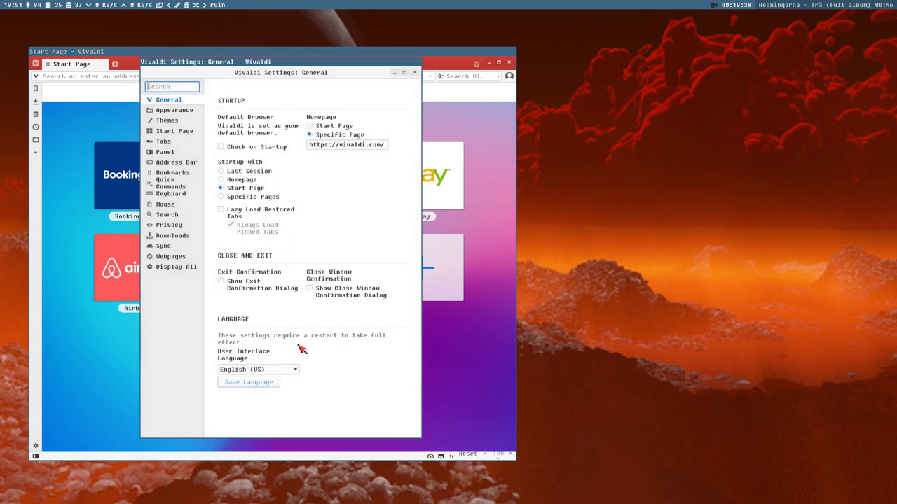
left_click_drag(359, 178, 771, 185)
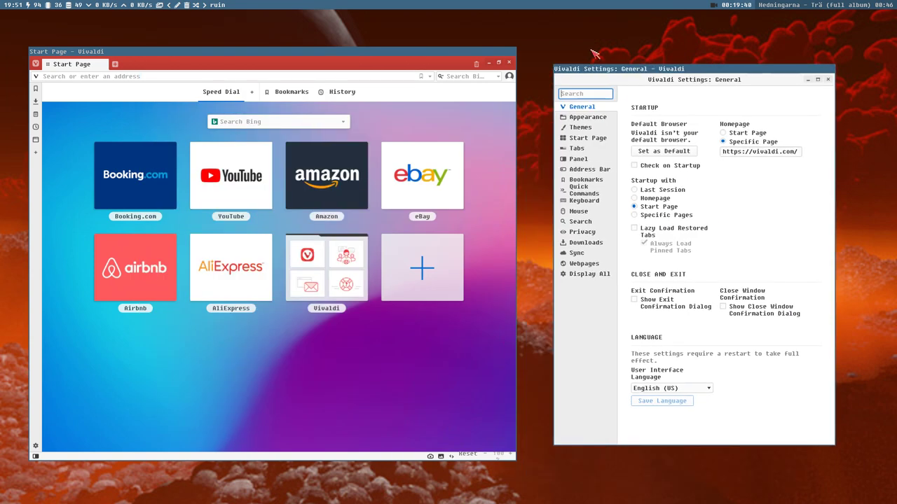
left_click(587, 117)
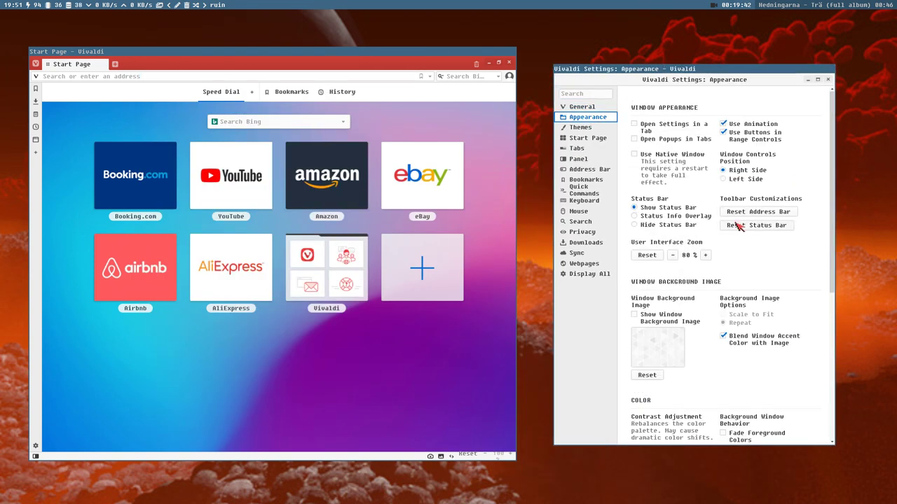
scroll(735, 221, "down", 3)
scroll(723, 299, "up", 2)
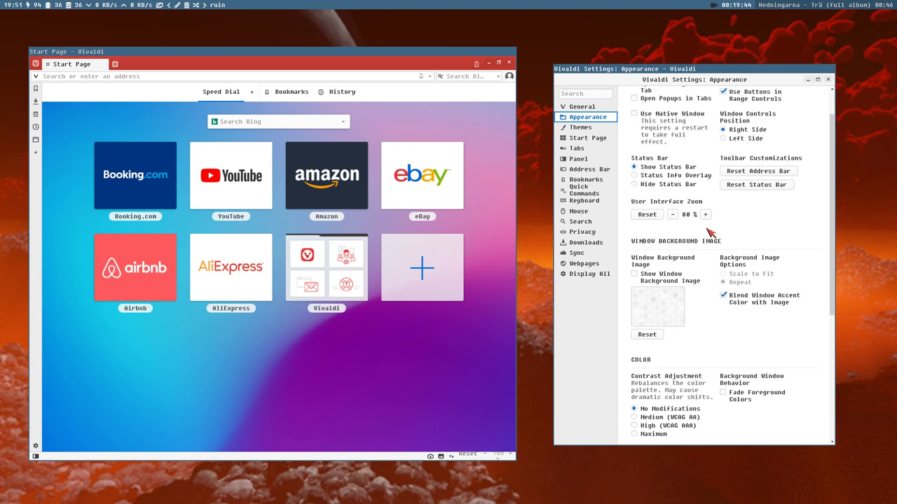
Step: Toggle Show Window Background Image on, then back off
scroll(698, 235, "down", 1)
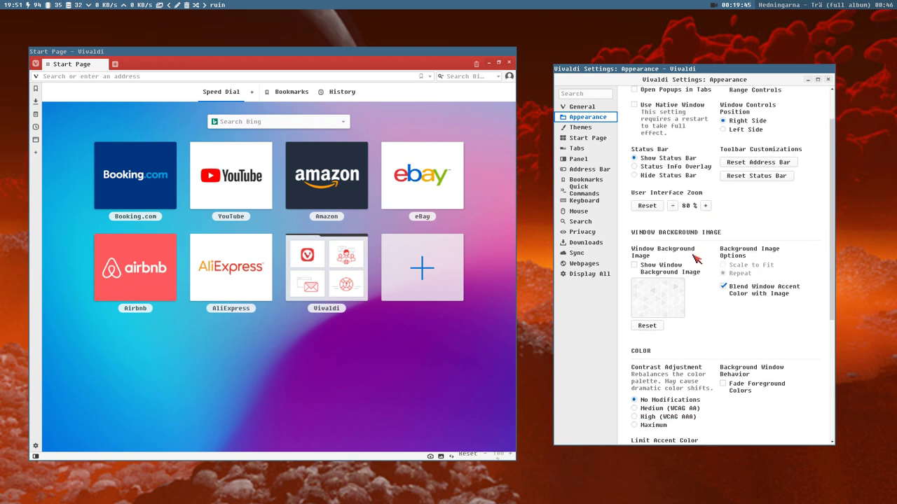
left_click(635, 266)
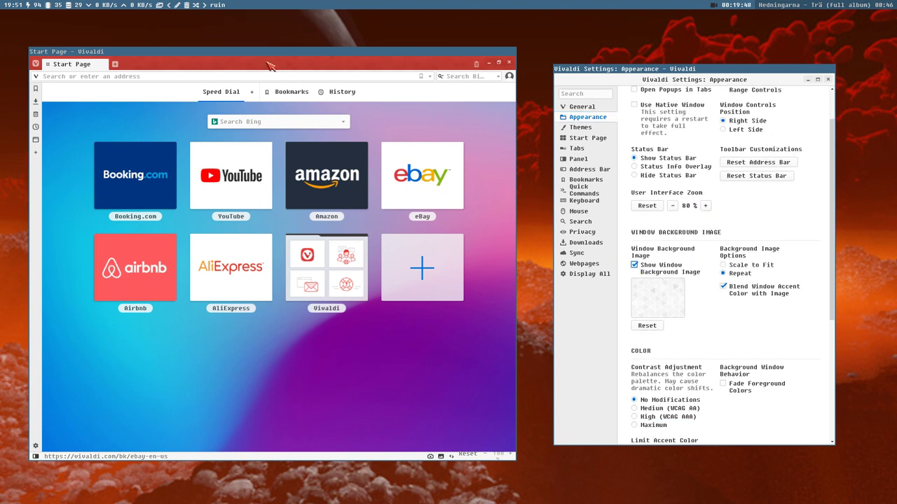
mouse_move(644, 293)
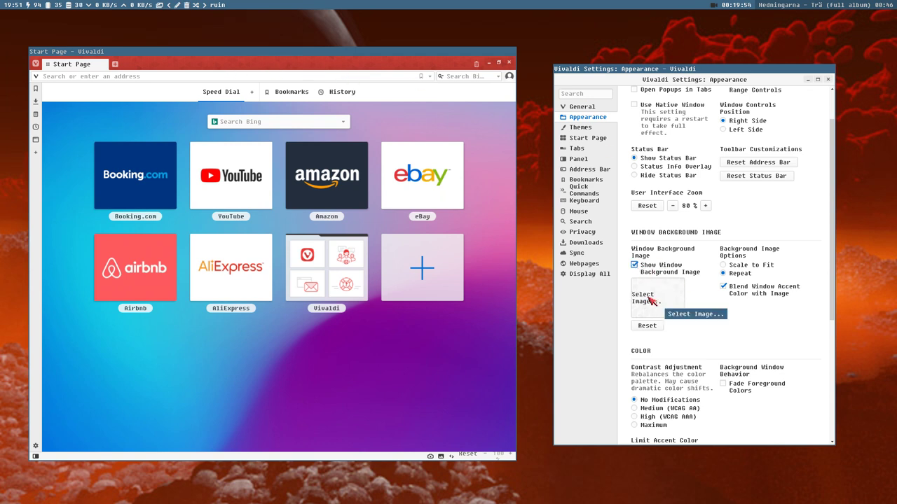
left_click(636, 265)
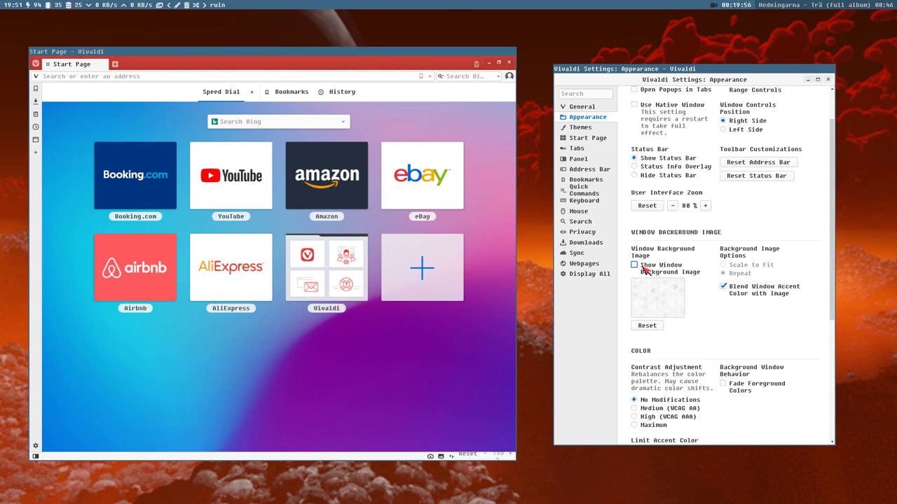
scroll(731, 329, "down", 5)
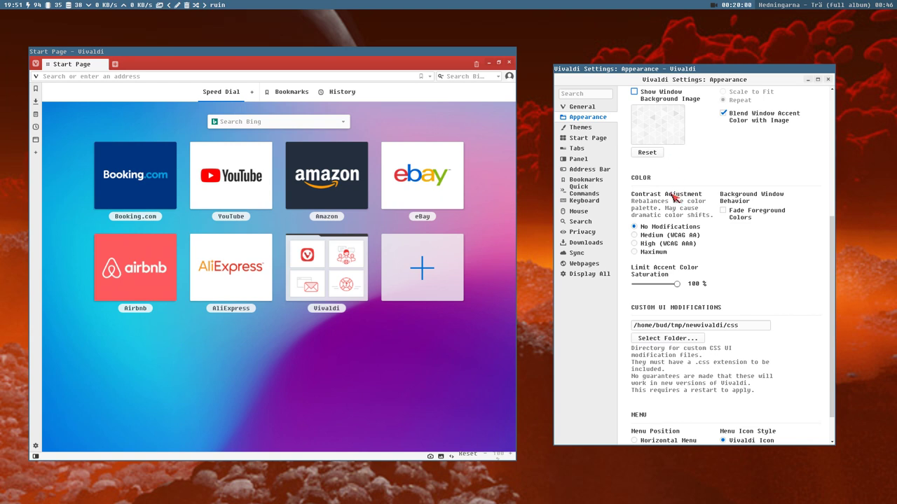
Step: Try the Contrast Adjustment options, ending with No Modifications
left_click(642, 253)
left_click(646, 244)
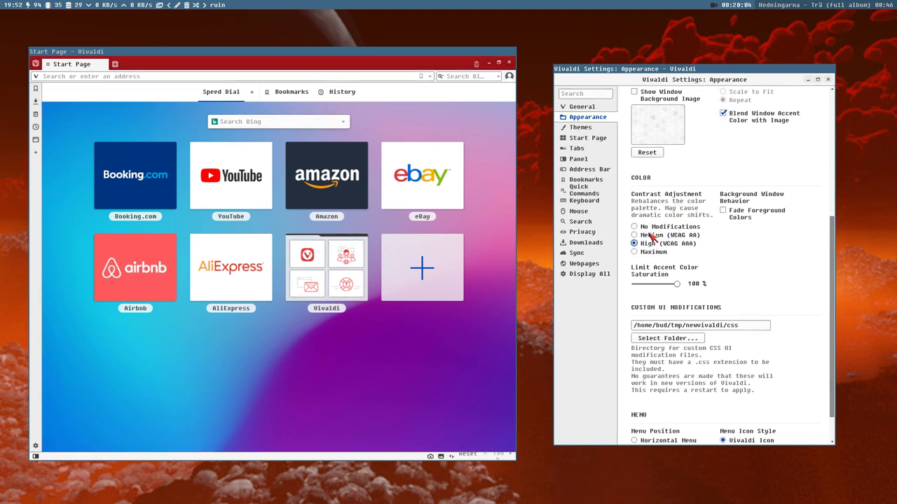
left_click(652, 228)
left_click(656, 237)
left_click(654, 229)
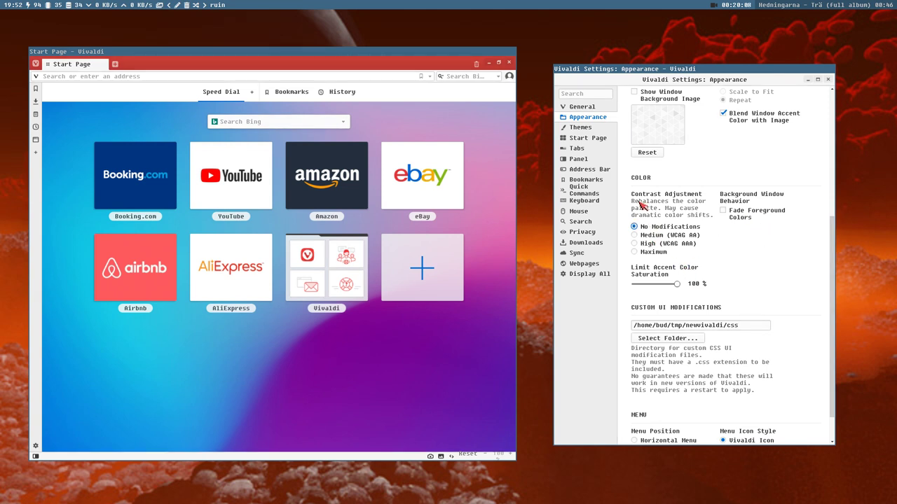
scroll(666, 210, "down", 1)
scroll(686, 224, "up", 1)
scroll(690, 241, "down", 1)
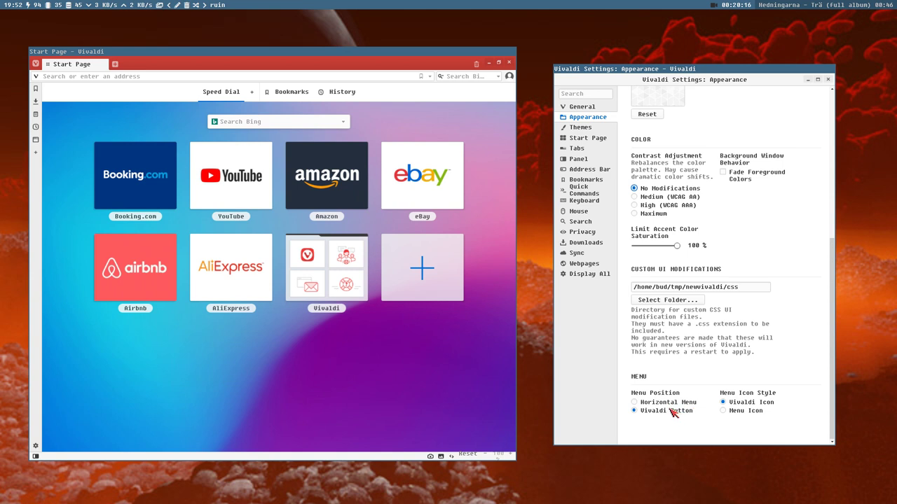
Step: Try Horizontal menu position, then return to the single Vivaldi Button
left_click(35, 63)
left_click(35, 64)
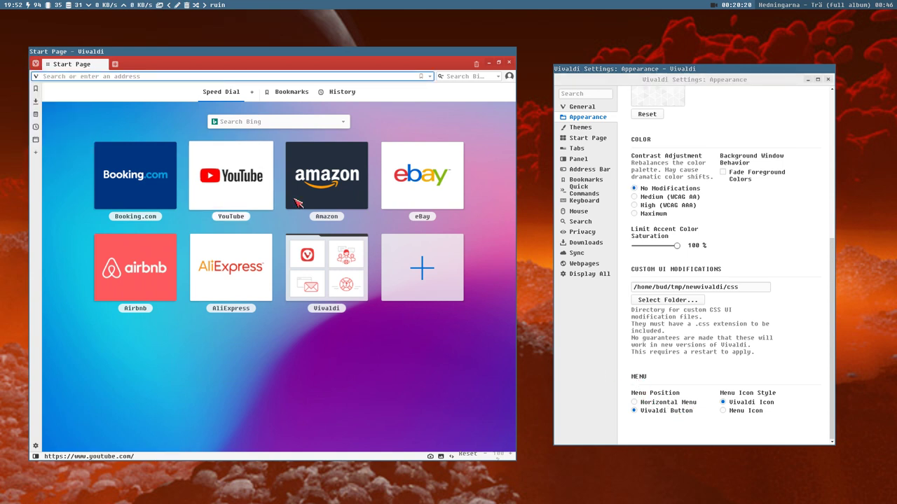
left_click(671, 404)
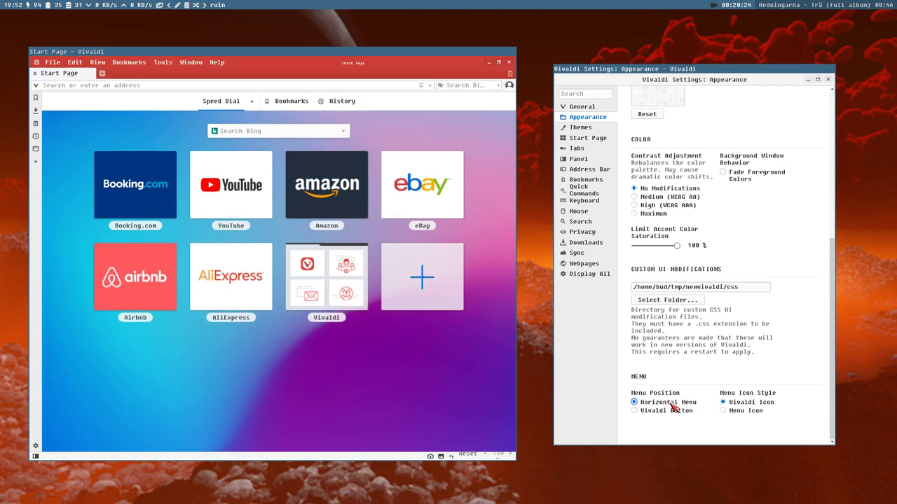
left_click(659, 411)
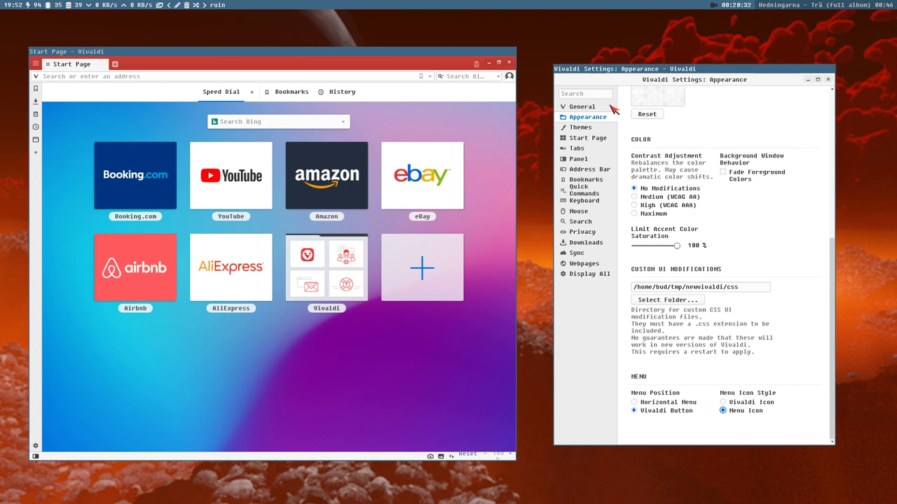
Step: Preview the Subtle theme, go back to the Vivaldi theme, and make the Settings window taller
left_click(581, 128)
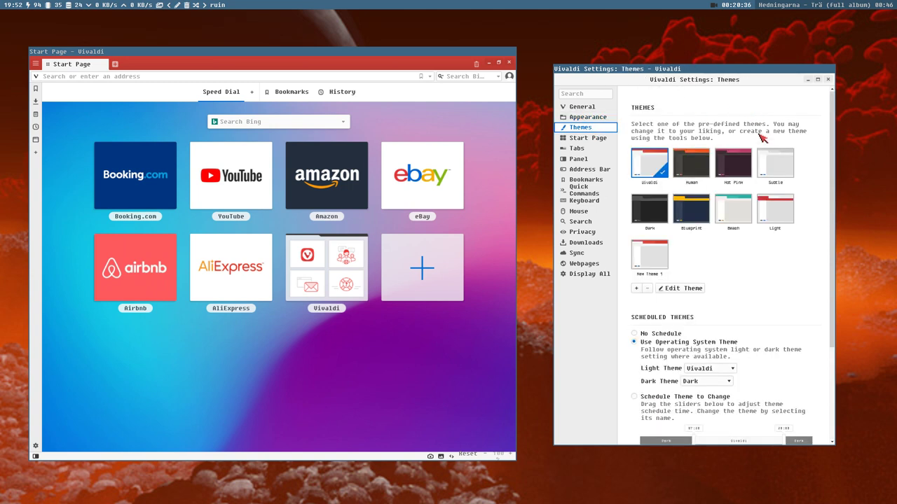
left_click(776, 164)
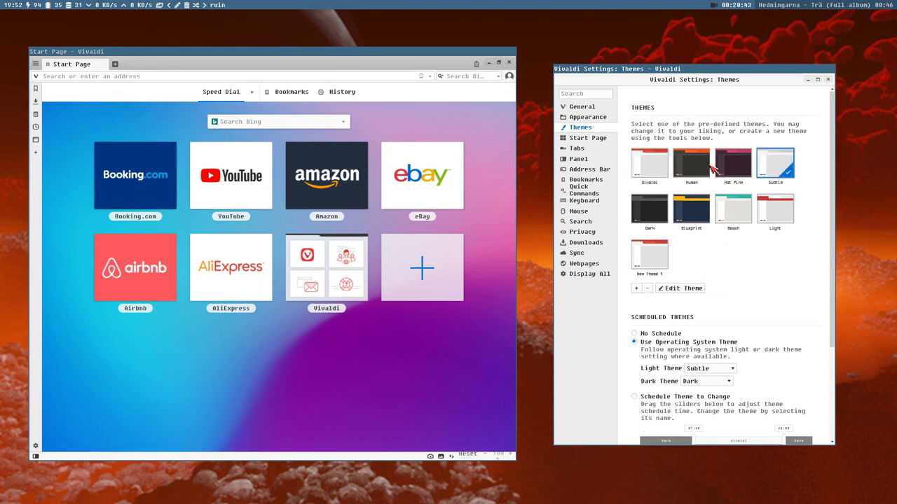
left_click(662, 170)
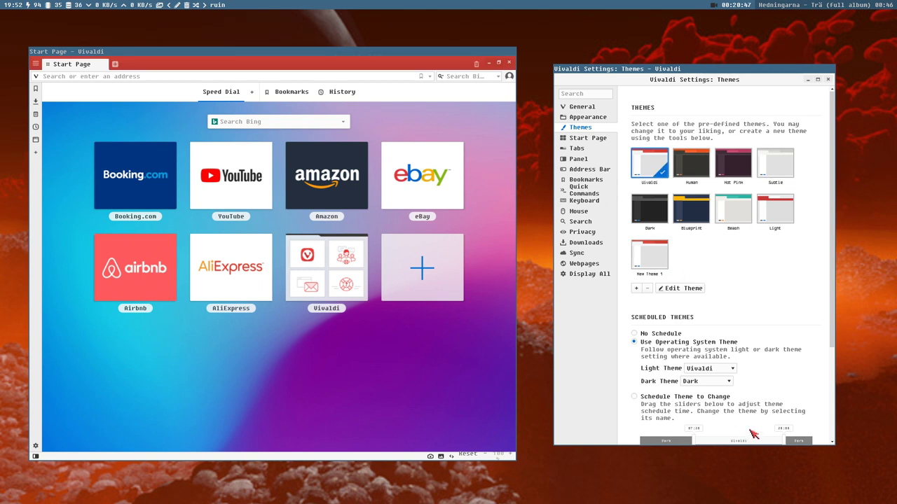
left_click_drag(826, 444, 830, 486)
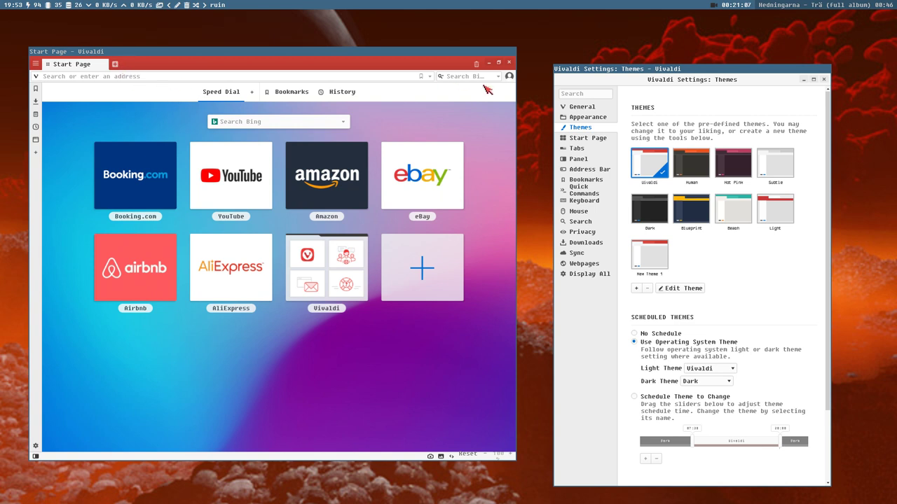
Step: Search 'something' with DuckDuckGo as the search engine
left_click(446, 76)
left_click(452, 111)
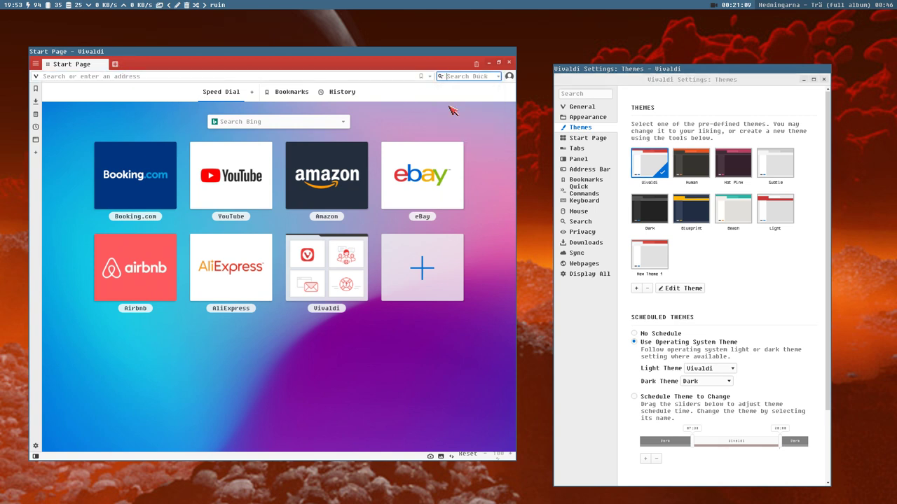
type("something")
key("Return")
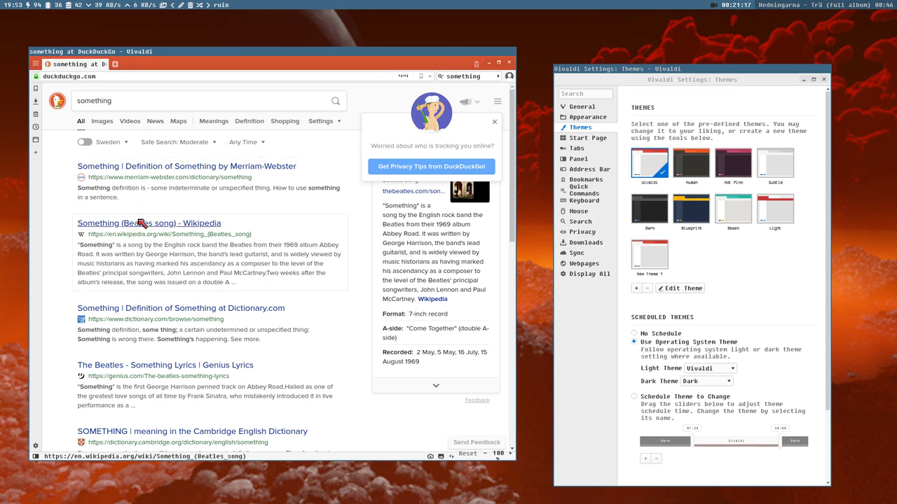
Step: Open the 'Something (Beatles song)' Wikipedia result in a new tab and switch between both tabs
middle_click(141, 224)
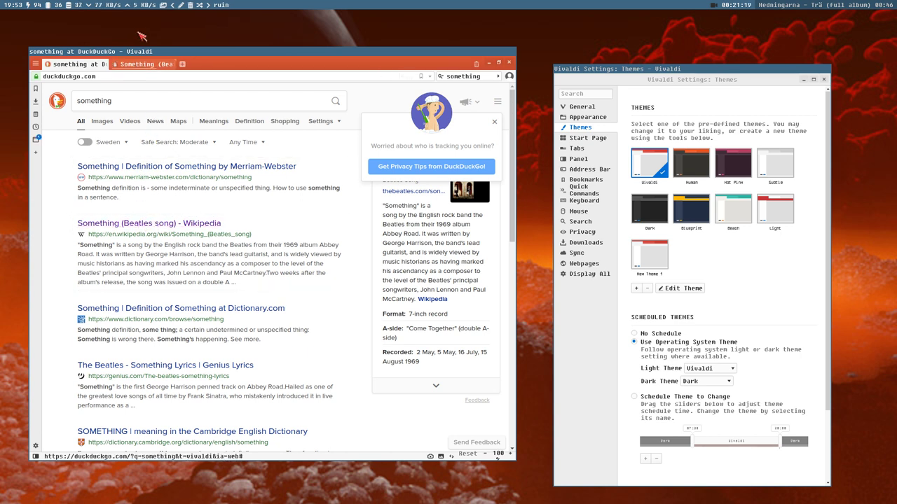
left_click(143, 65)
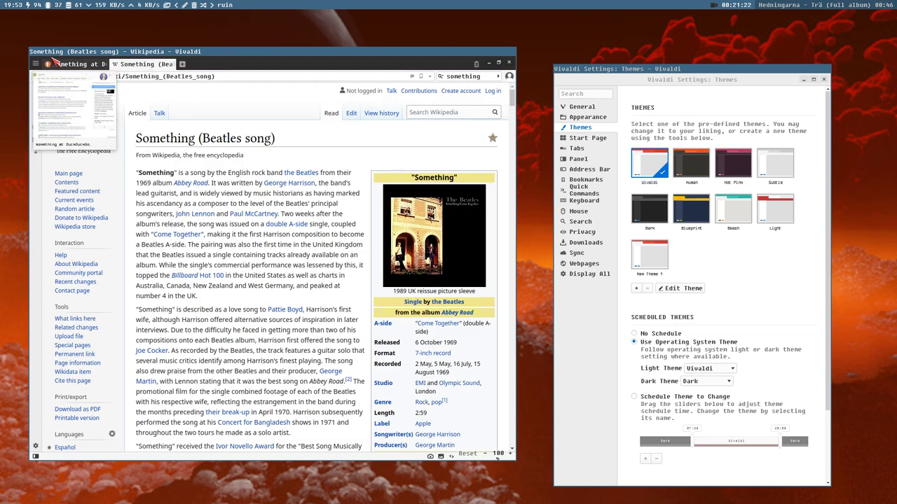
left_click(73, 65)
left_click(139, 64)
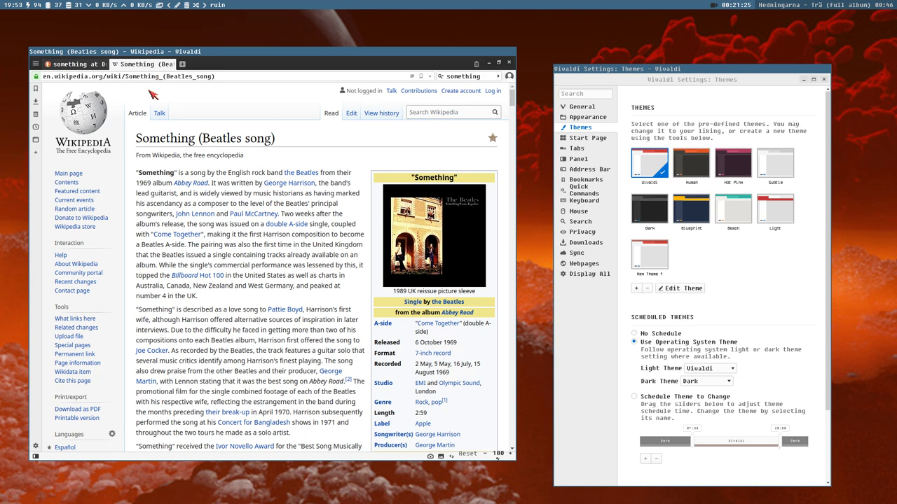
left_click(74, 64)
left_click(149, 68)
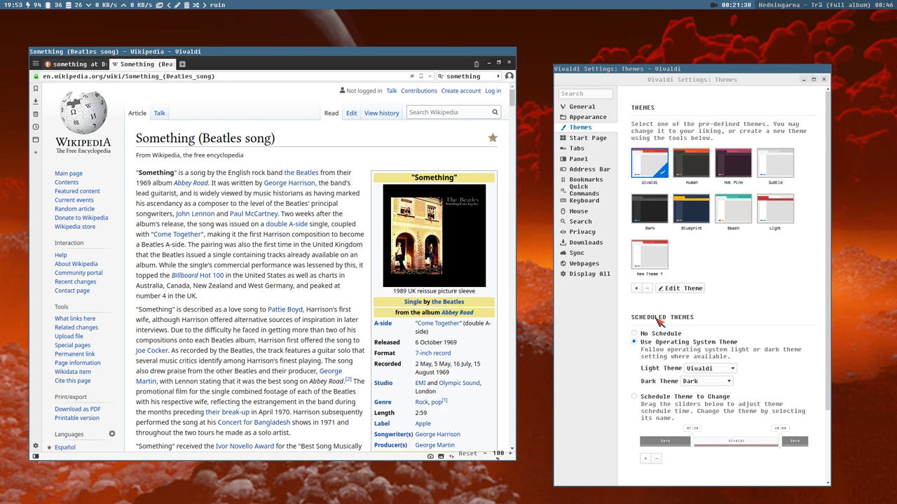
Step: Create New Theme 2 with Accent Color from Active Page off and Transparent Tabs on
left_click(677, 293)
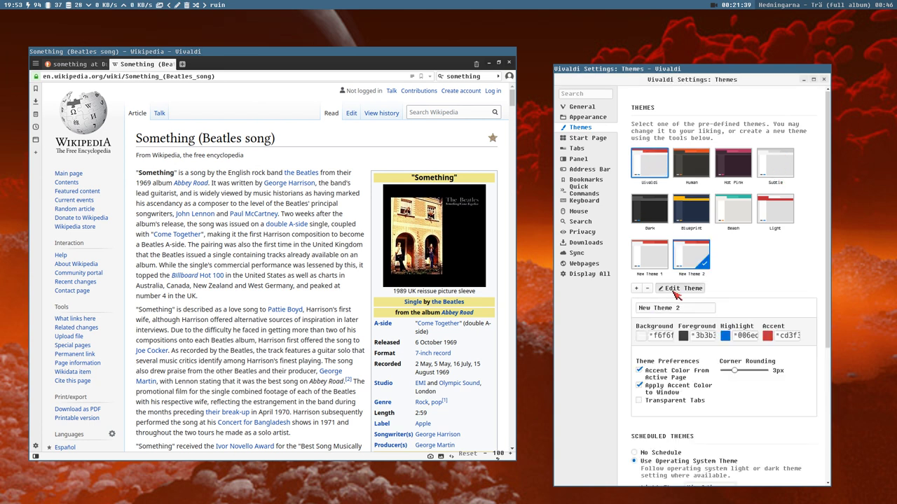
left_click(677, 373)
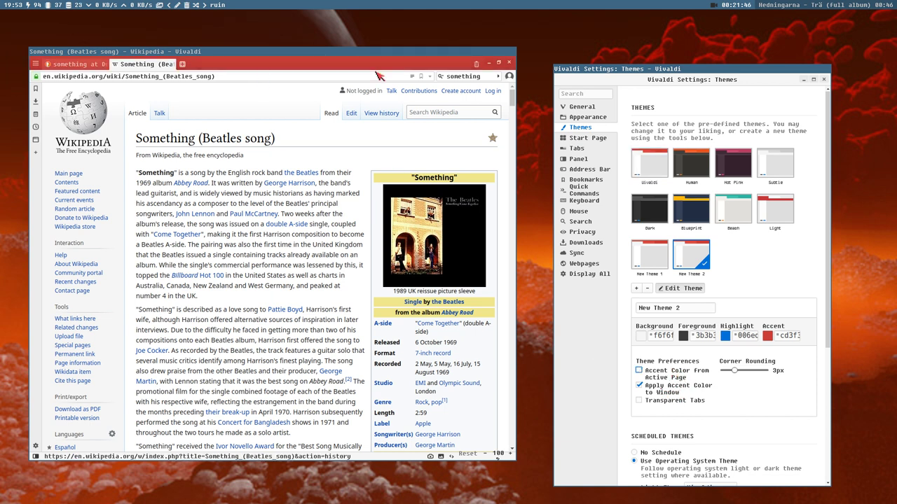
left_click(67, 63)
left_click(139, 65)
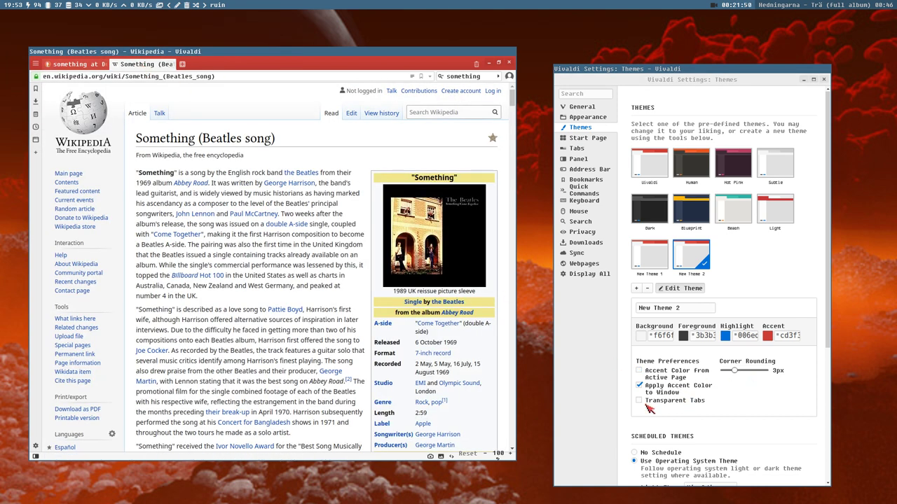
left_click(685, 404)
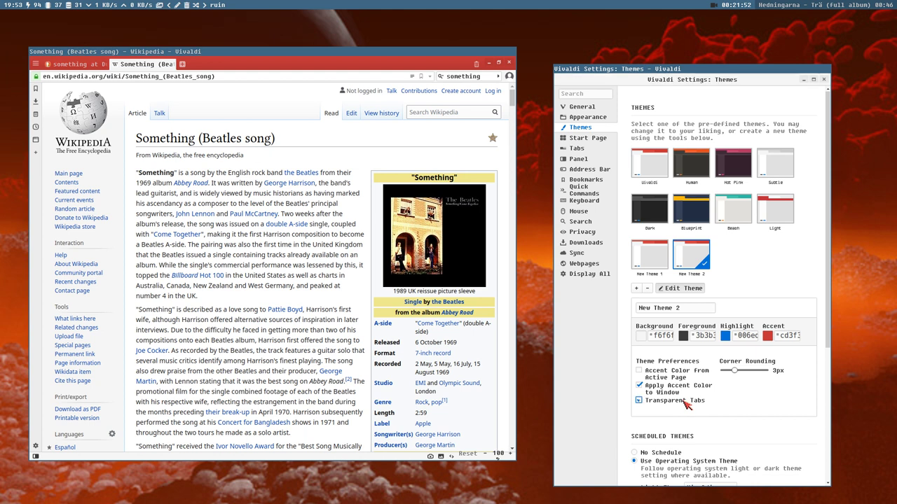
Step: Switch the browser to the Subtle theme and reposition the Settings window
left_click(773, 166)
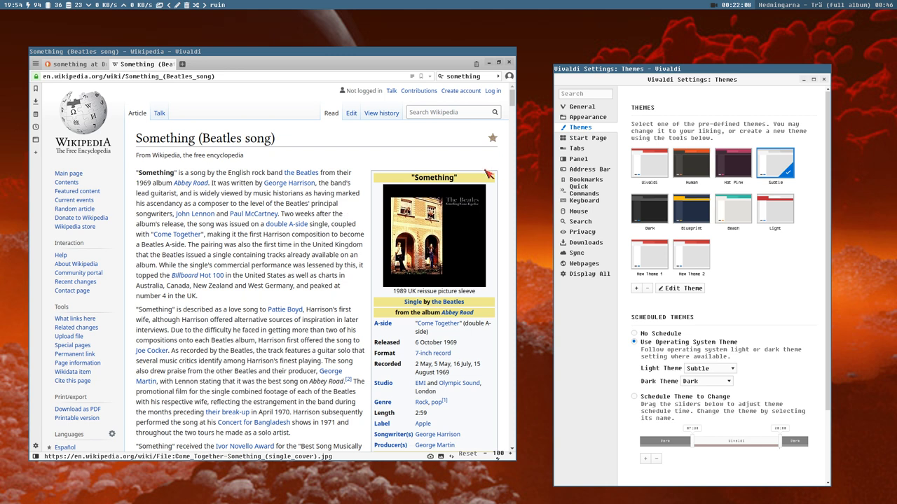
scroll(337, 270, "down", 3)
scroll(335, 275, "down", 5)
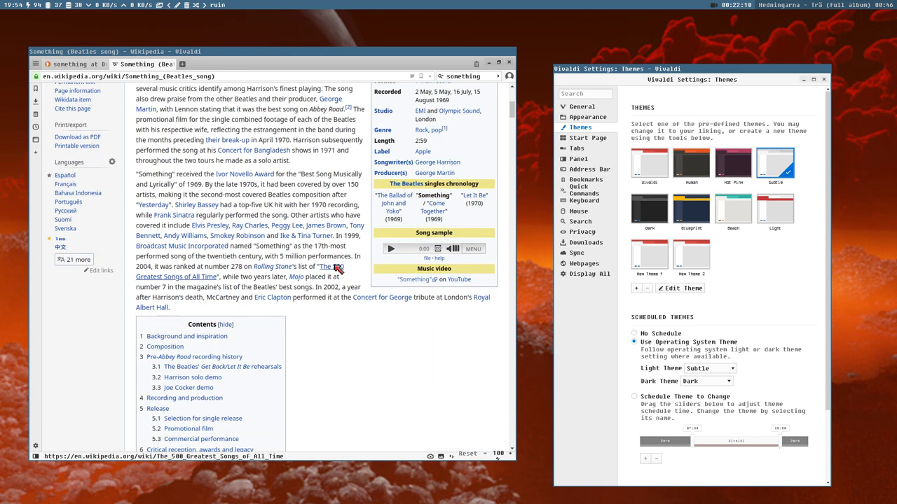
scroll(311, 263, "up", 3)
scroll(303, 256, "up", 6)
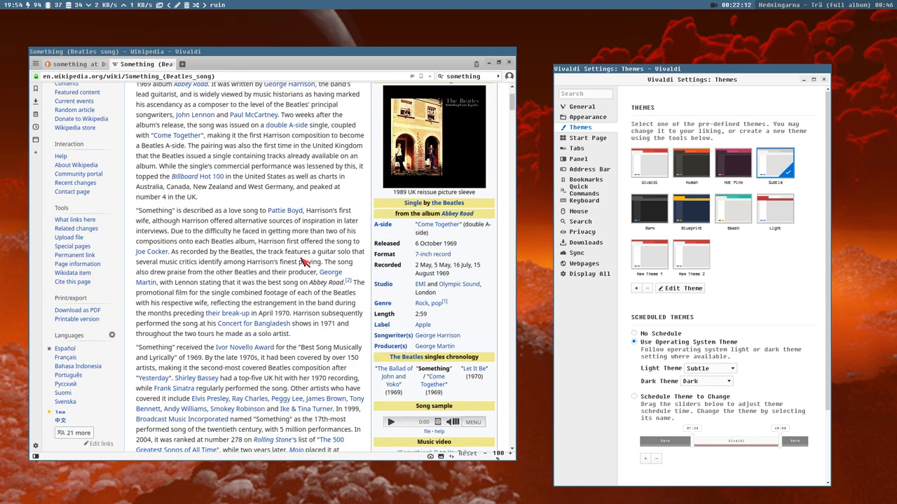
left_click(512, 112)
left_click_drag(512, 116, 483, 6)
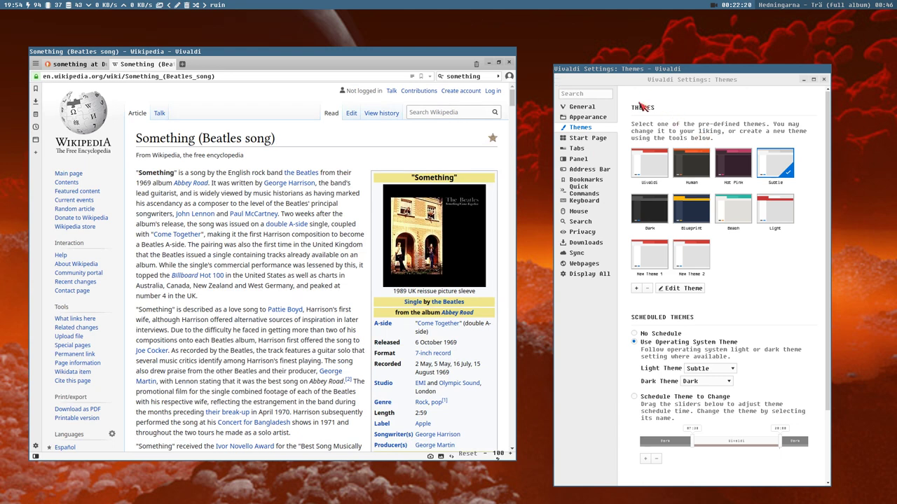
Step: Open a new Start Page tab, hide its background image, and use the Pro background colour
left_click(580, 139)
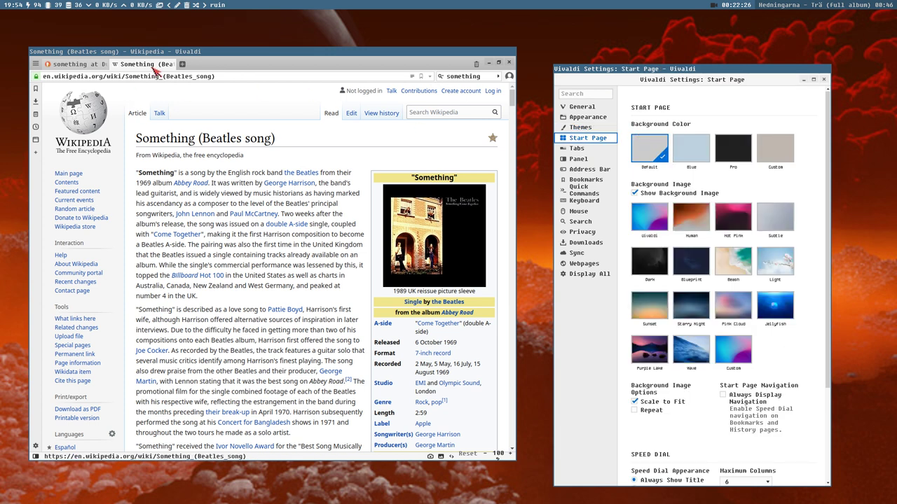
left_click(184, 65)
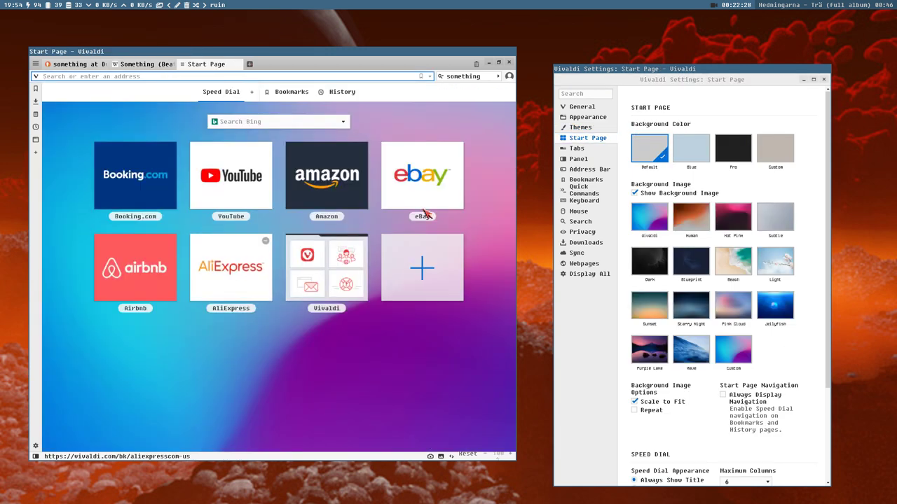
left_click(635, 193)
left_click(733, 149)
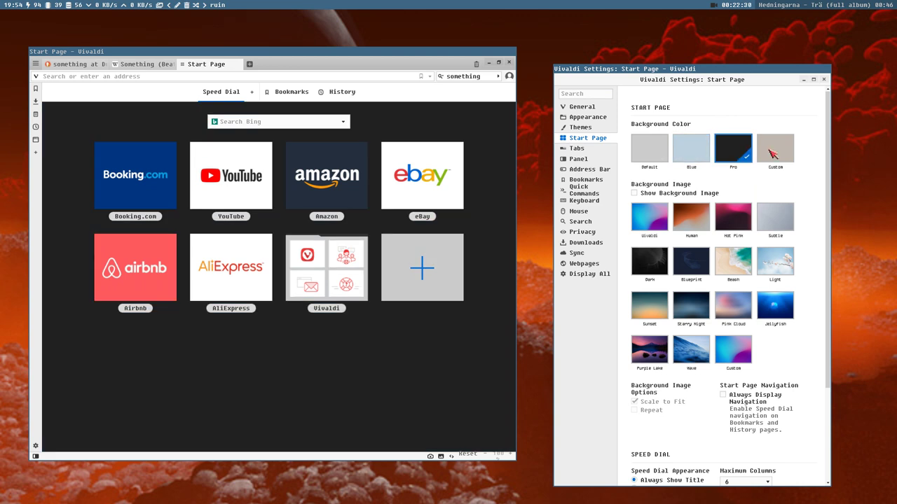
Step: Try the Human, Vivaldi, Dark, Blueprint, Sunset, Purple Lake and Wave background images
left_click(690, 224)
left_click(644, 226)
left_click(653, 266)
left_click(696, 266)
left_click(656, 309)
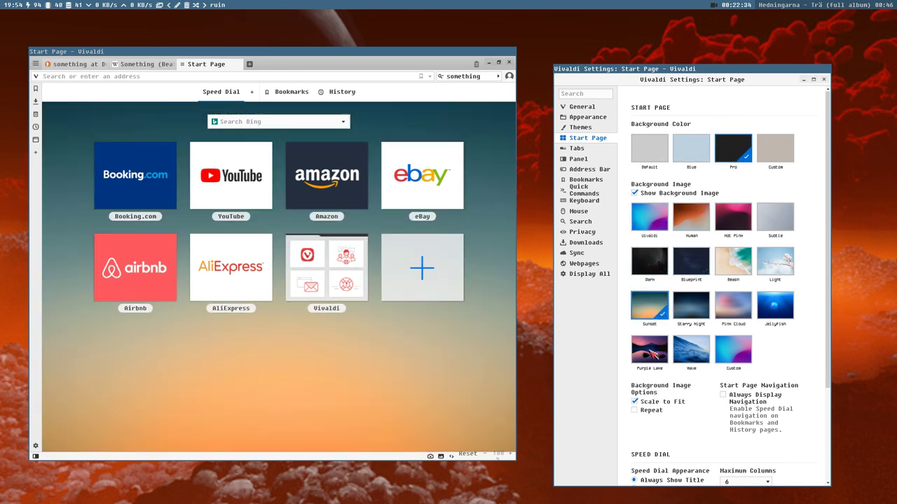
left_click(653, 355)
left_click(697, 354)
Step: Try custom, Subtle, Hot Pink and Human images, then settle on the Vivaldi background image
left_click(741, 354)
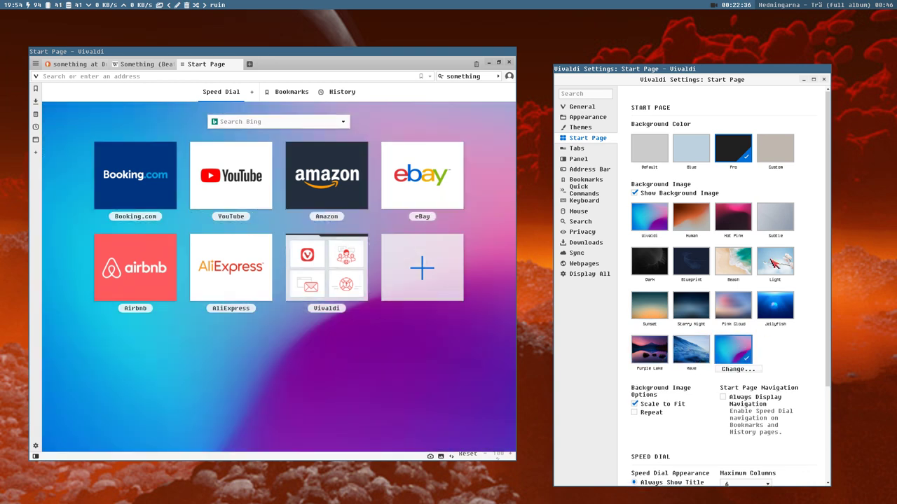
left_click(776, 225)
left_click(744, 222)
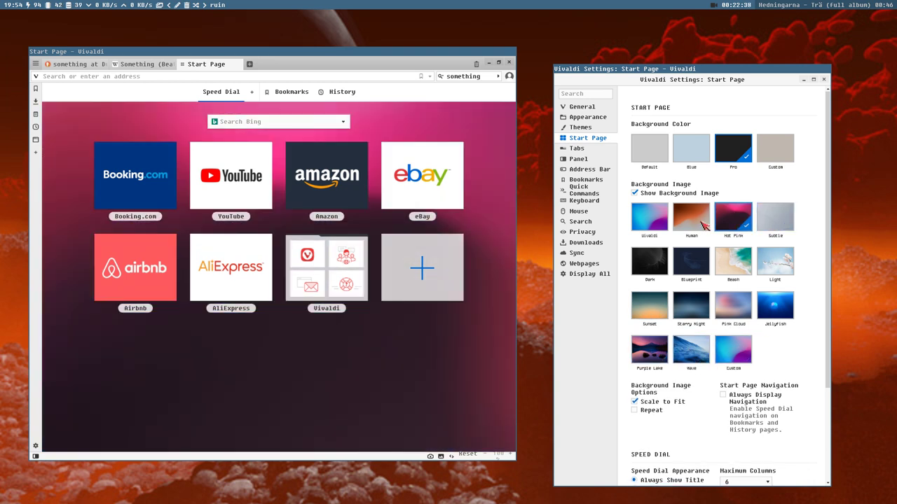
left_click(696, 222)
left_click(658, 222)
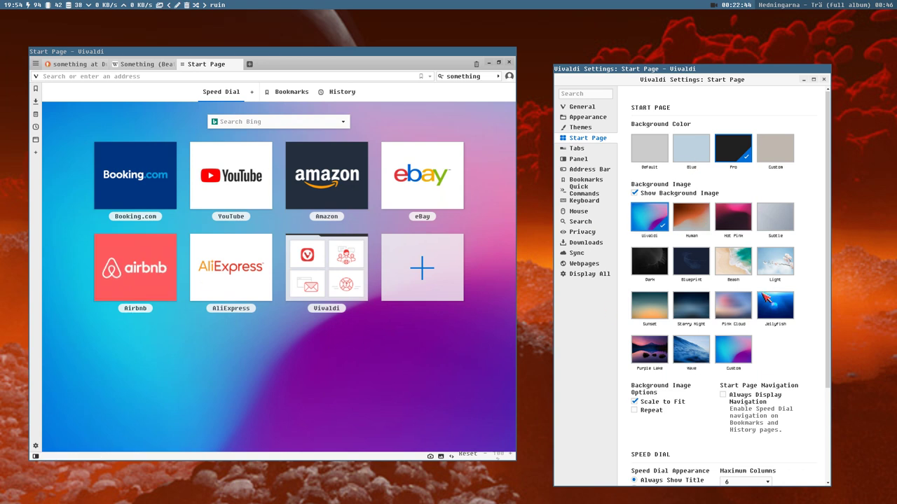
left_click(577, 151)
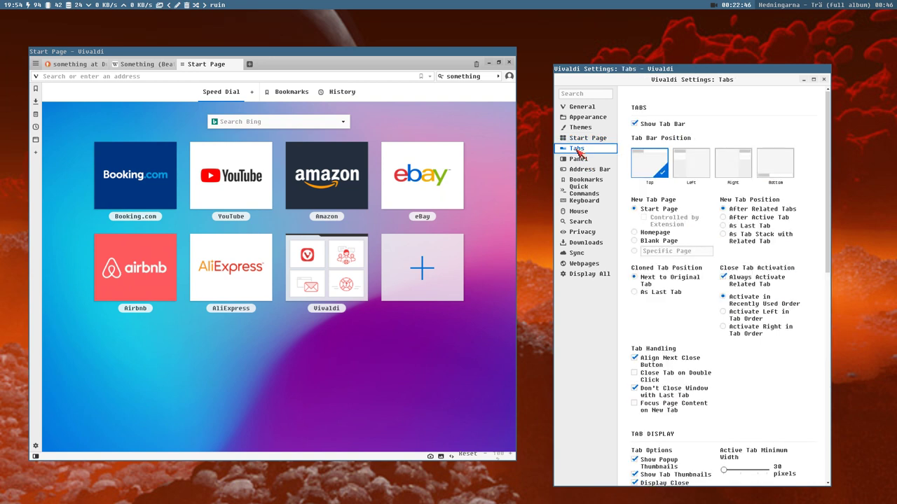
Step: Toggle Show Tab Bar off and on, try Left, Right and Bottom, and place tabs on the Left
left_click(646, 125)
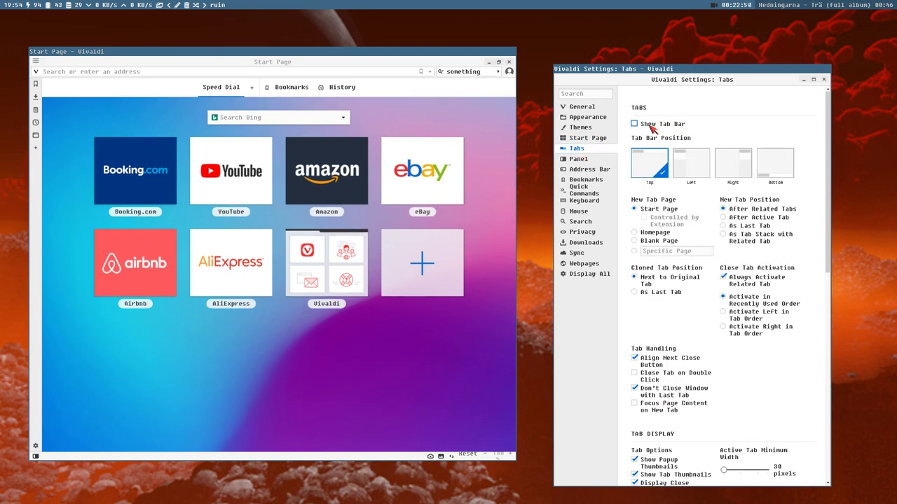
left_click(651, 126)
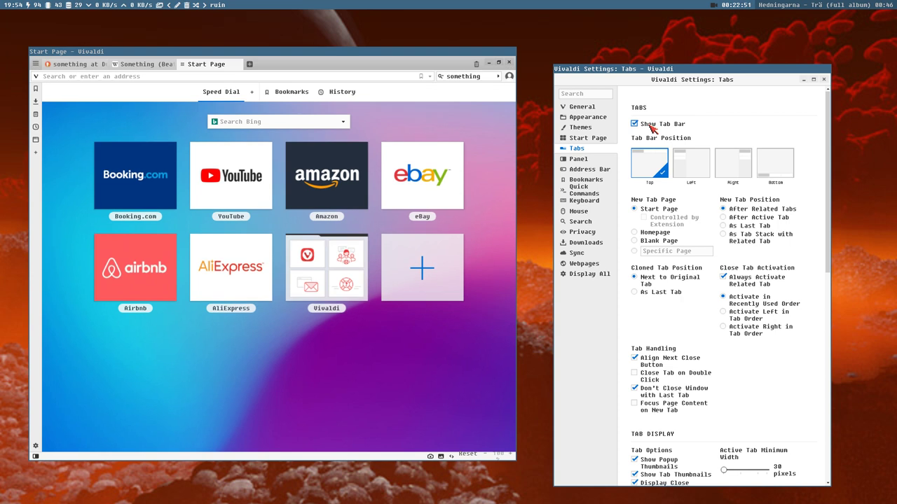
left_click(693, 168)
left_click(737, 171)
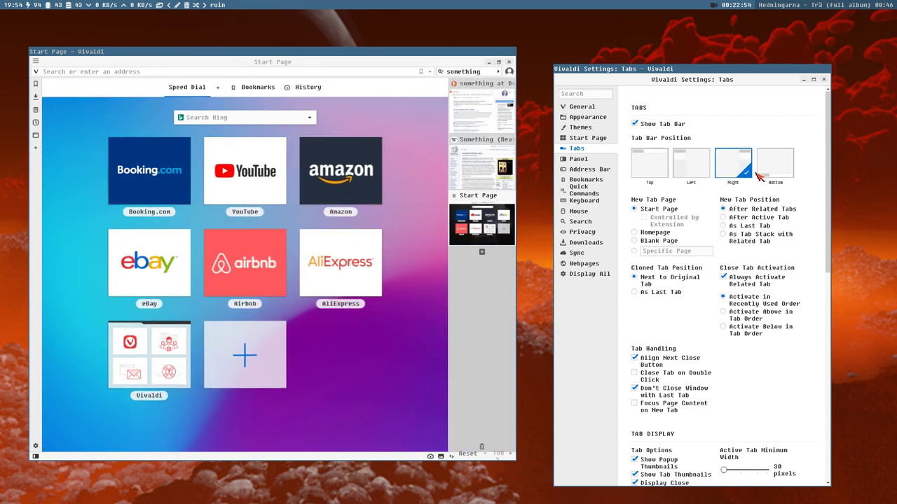
left_click(777, 168)
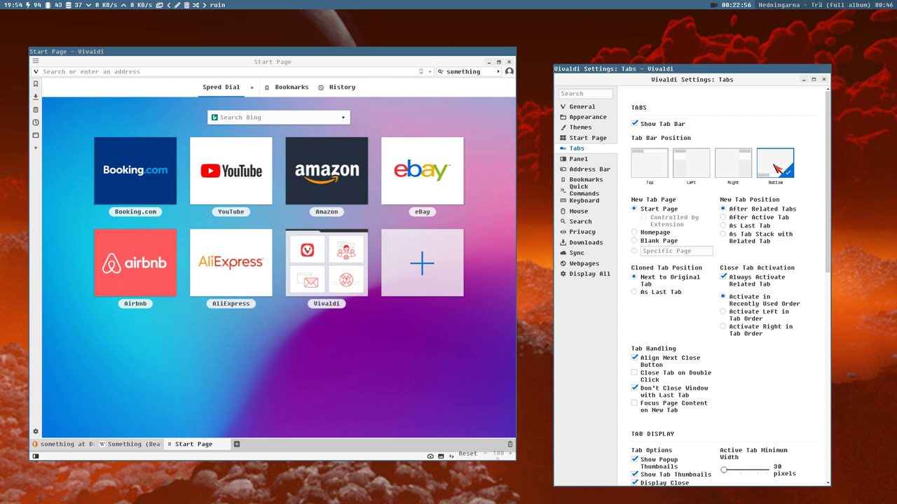
left_click(680, 167)
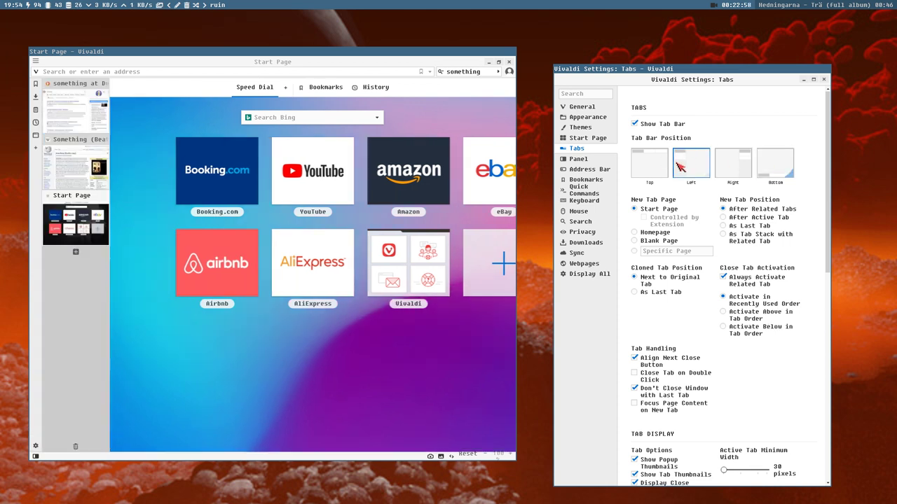
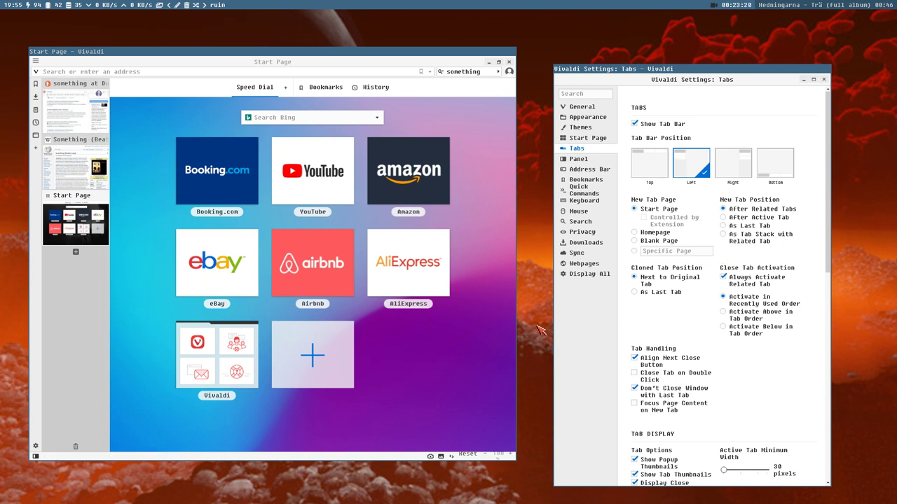
Step: Make new tabs show the Start Page, open after the active tab, and not activate related tabs on close
mouse_move(73, 185)
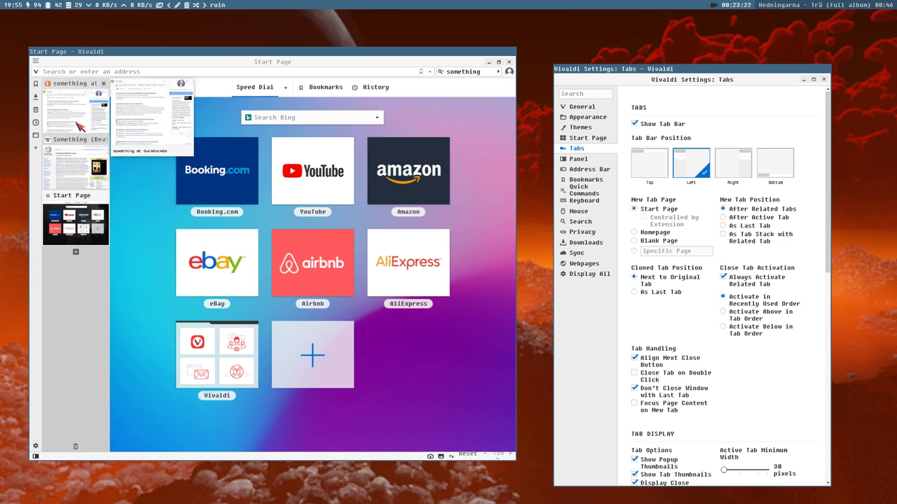
double_click(720, 281)
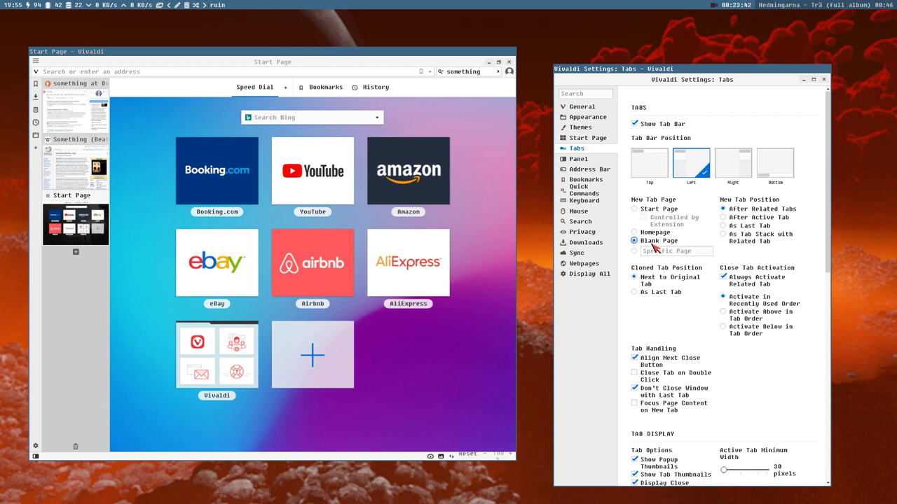
left_click(635, 209)
left_click(724, 218)
scroll(676, 307, "down", 2)
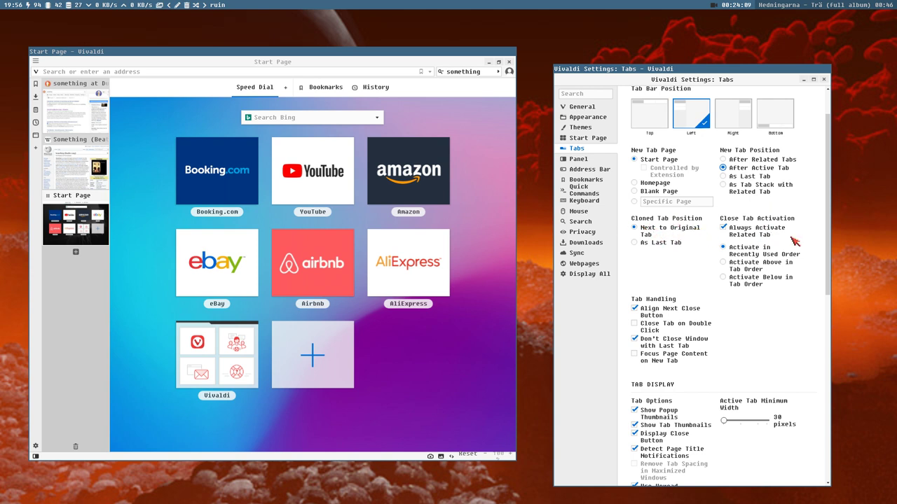
scroll(794, 239, "down", 2)
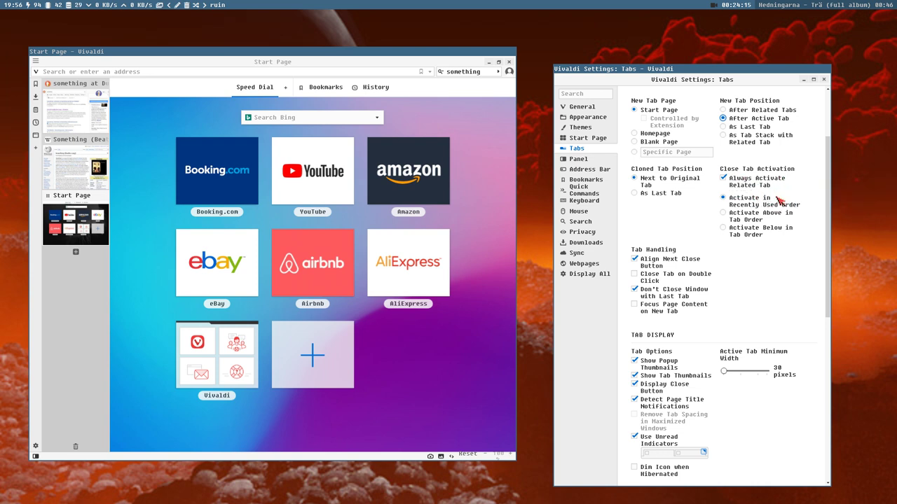
left_click(724, 178)
Step: Switch to the DuckDuckGo results tab, then close the 'Something' (Beatles song) tab
mouse_move(90, 113)
mouse_move(78, 162)
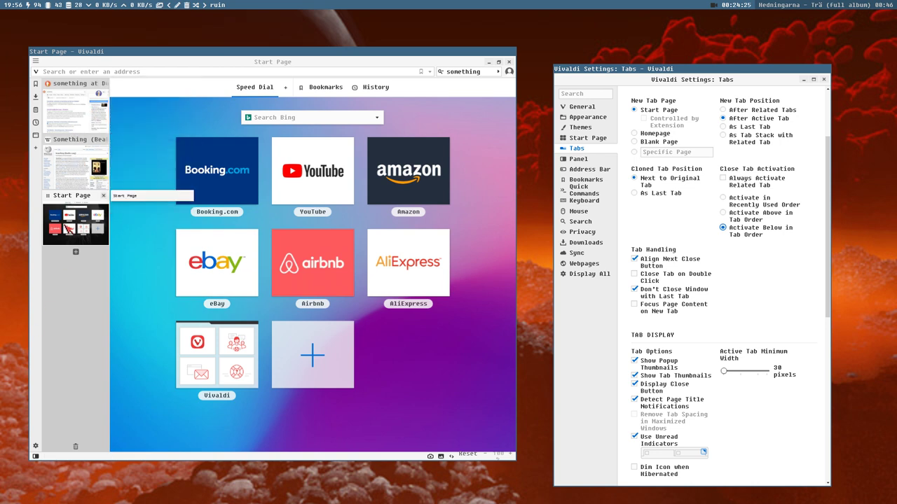
mouse_move(62, 90)
left_click(67, 110)
left_click(77, 139)
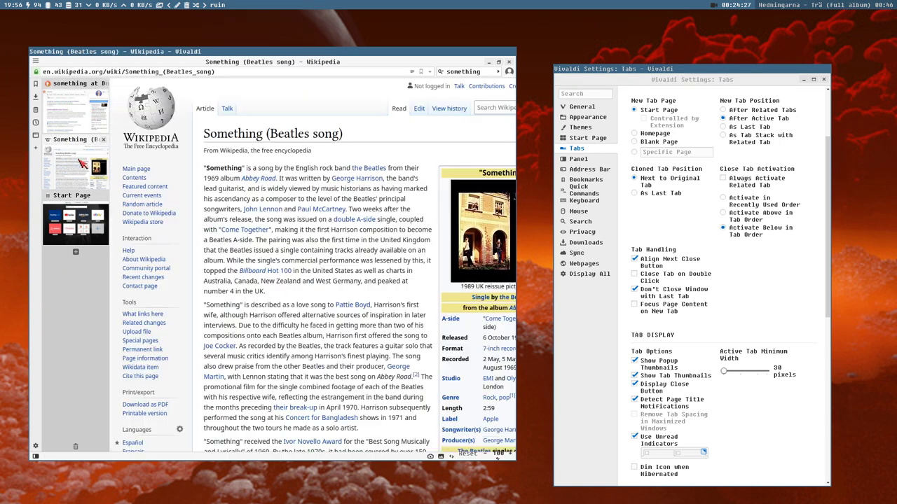
left_click(103, 140)
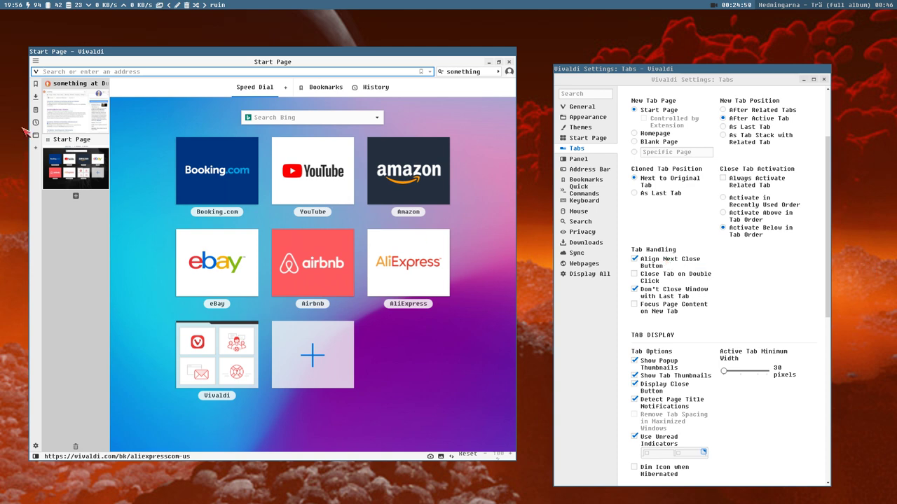
Step: Turn on Focus Page Content on New Tab, leaving Align Next Close Button enabled
mouse_move(94, 108)
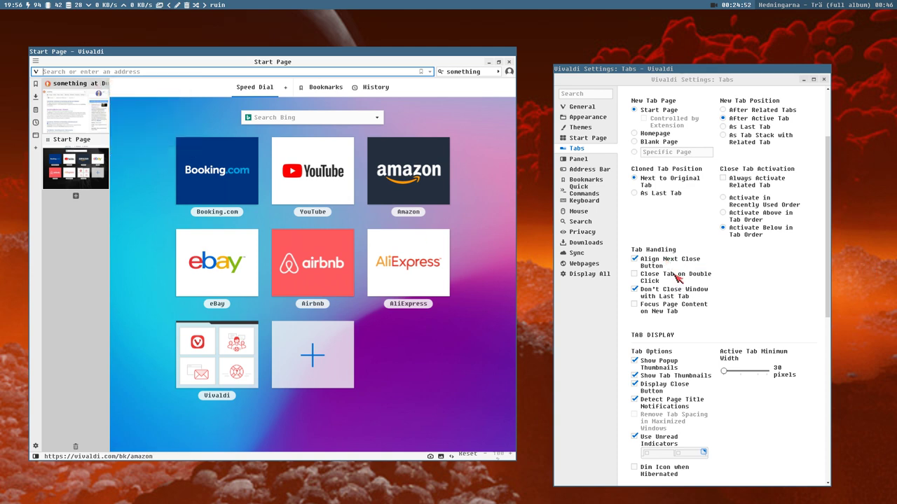
left_click(634, 259)
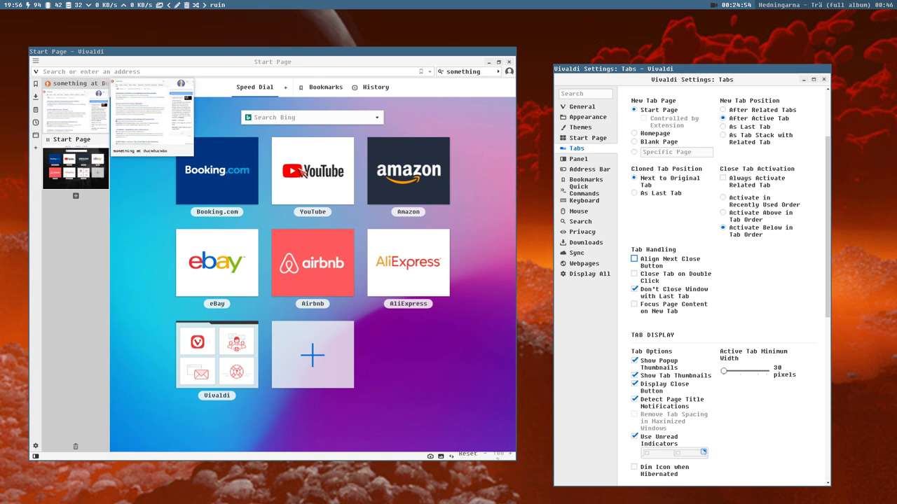
left_click(635, 258)
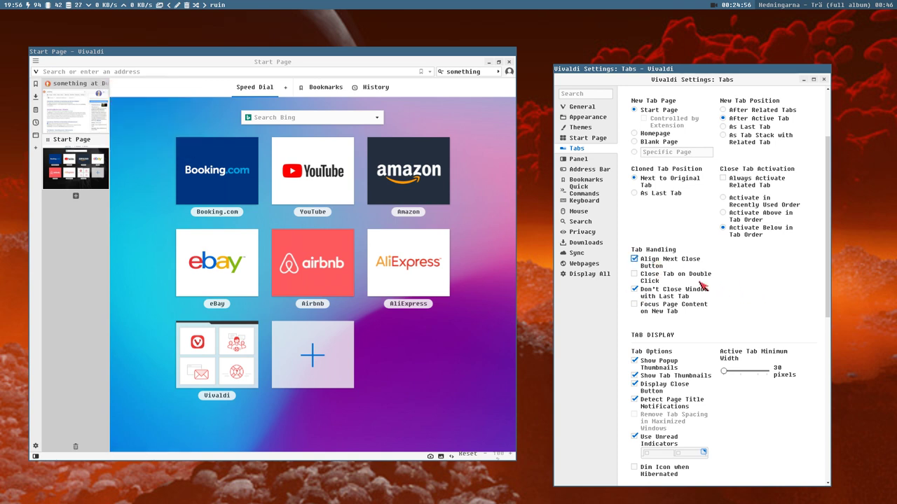
left_click(669, 311)
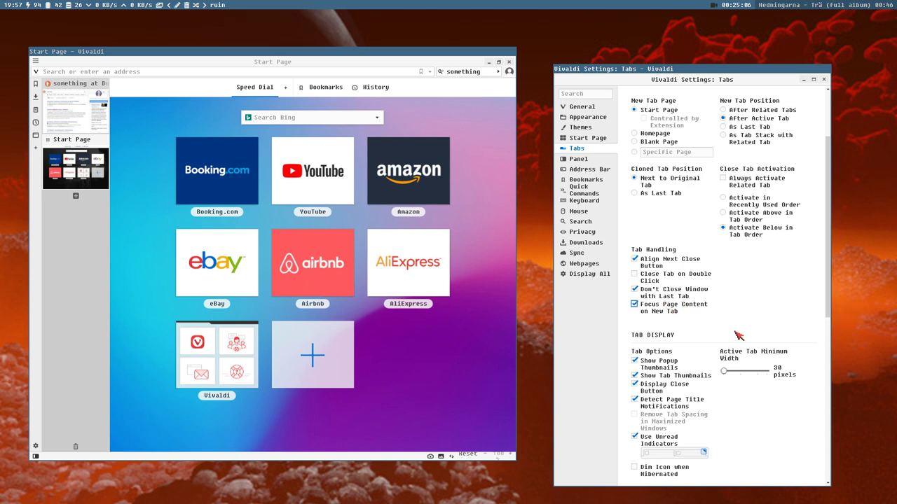
scroll(739, 336, "down", 4)
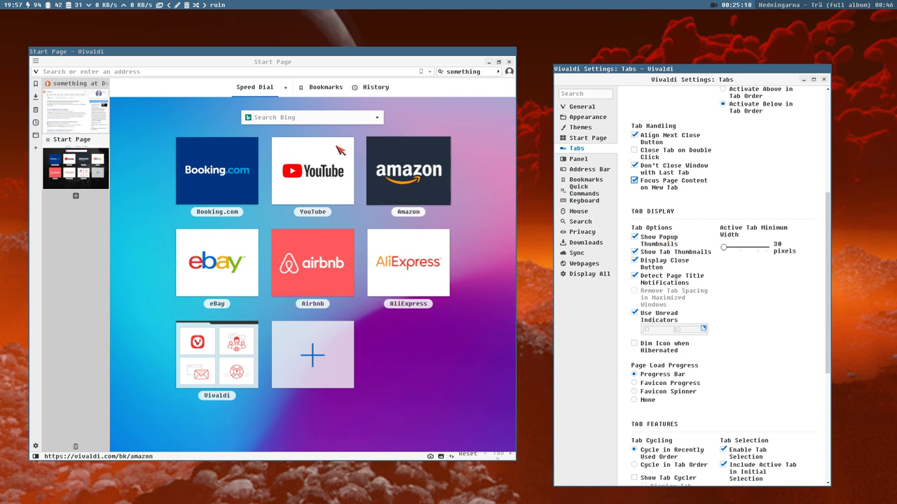
Step: Switch off Show Popup Thumbnails, toggling Show Tab Thumbnails off and back on
mouse_move(84, 135)
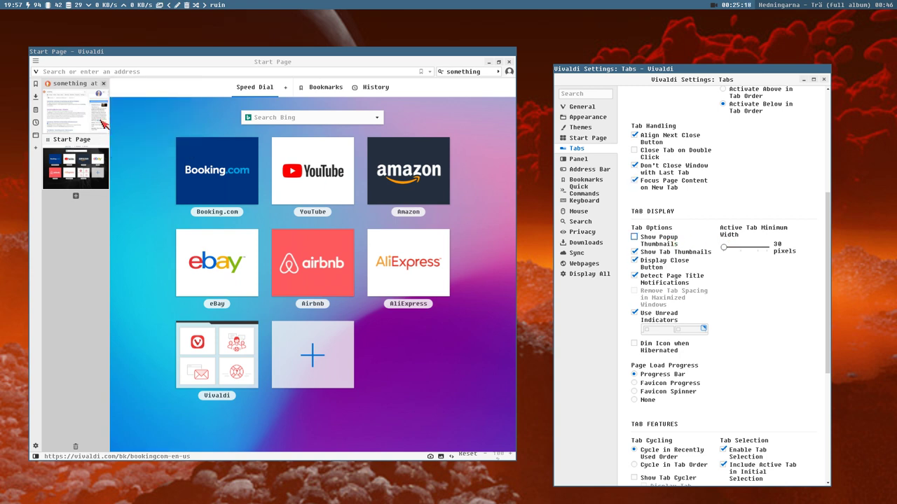
left_click(667, 253)
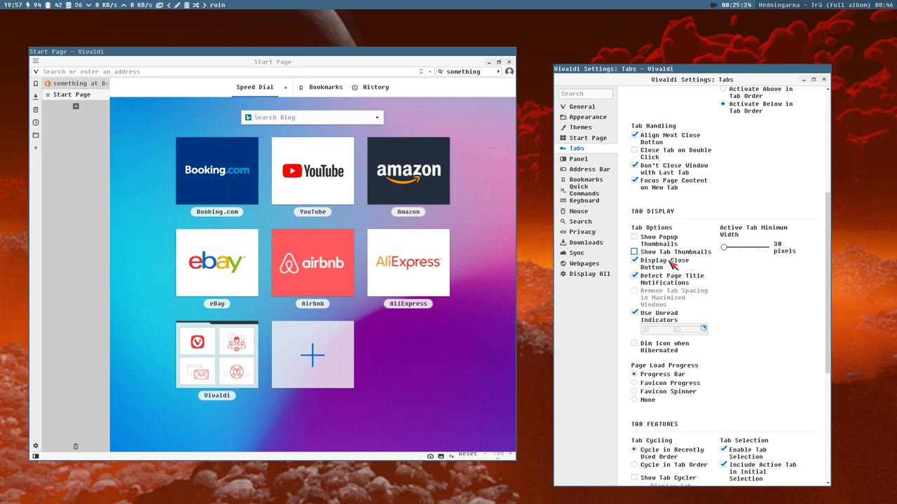
left_click(676, 254)
scroll(712, 288, "up", 6)
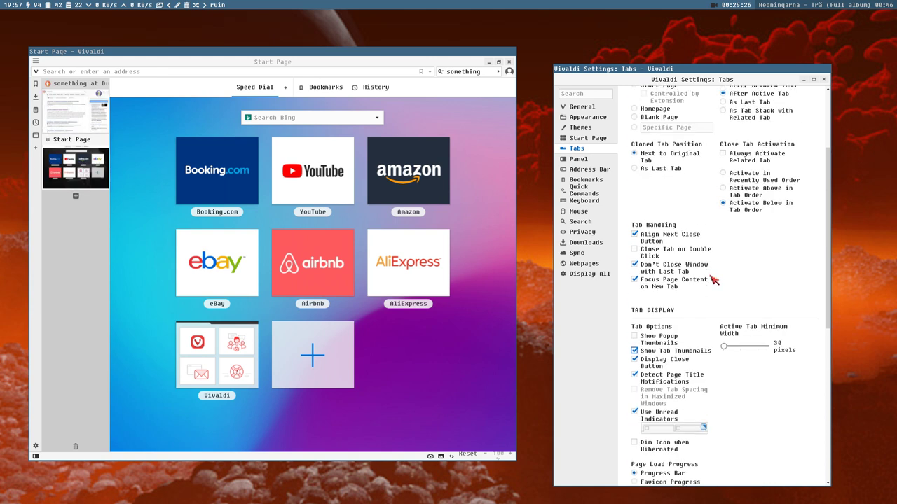
Step: Try the tab bar at the top, return it to the left, and uncheck Show Tab Thumbnails
left_click(643, 161)
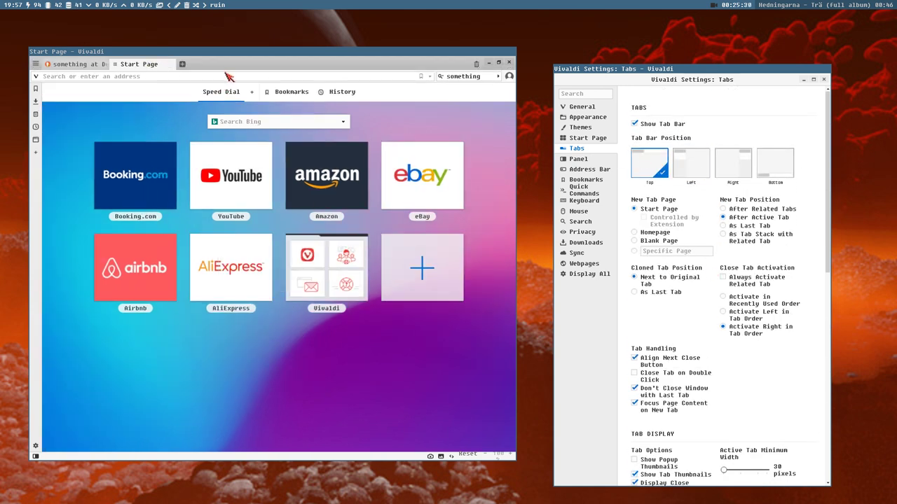
left_click_drag(224, 72, 219, 121)
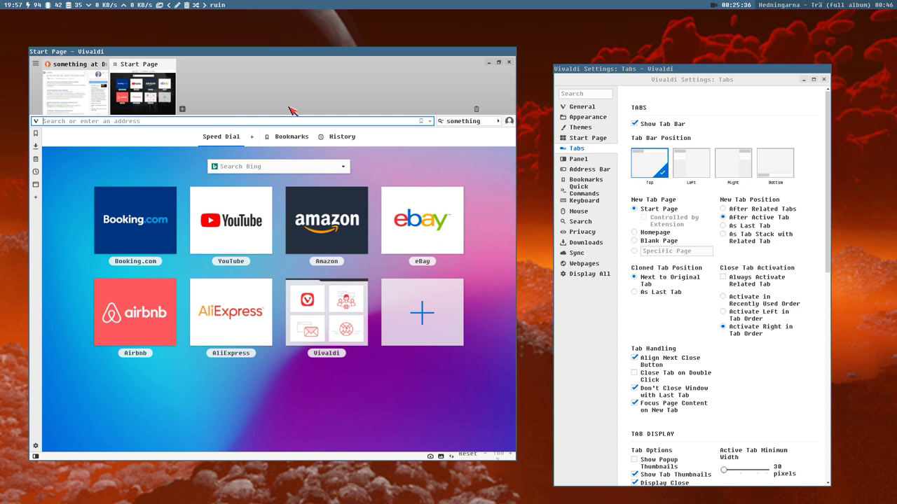
left_click_drag(291, 114, 279, 58)
left_click(698, 168)
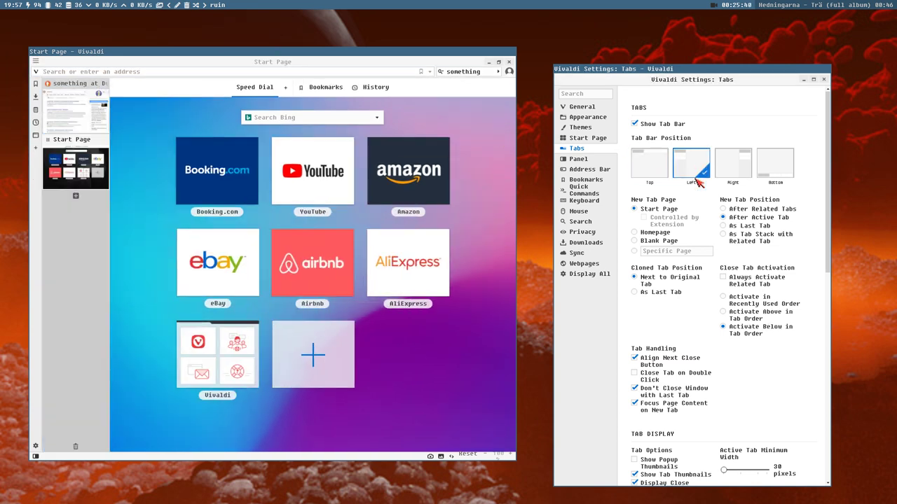
scroll(667, 347, "down", 3)
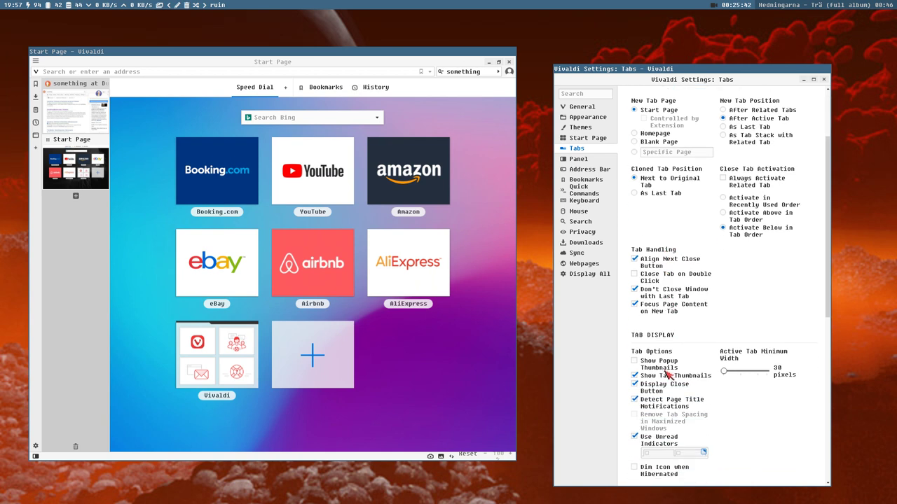
left_click(666, 377)
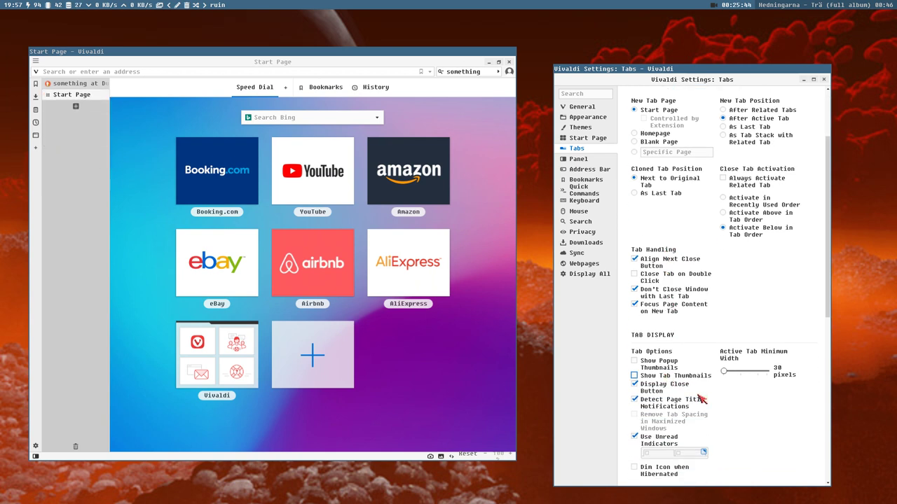
scroll(676, 396, "down", 2)
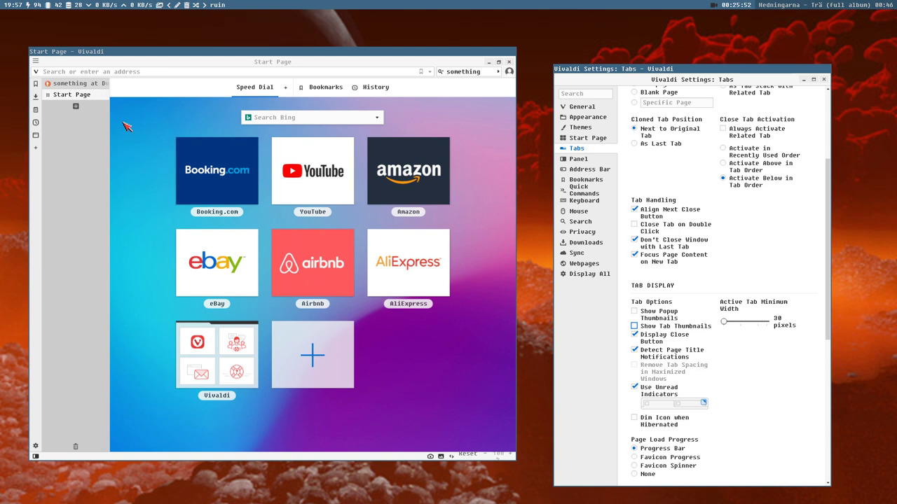
Step: Shrink the tab panel to site icons, uncheck Display Close Button, and drag the YouTube tile onto the panel bar
left_click_drag(104, 244, 43, 225)
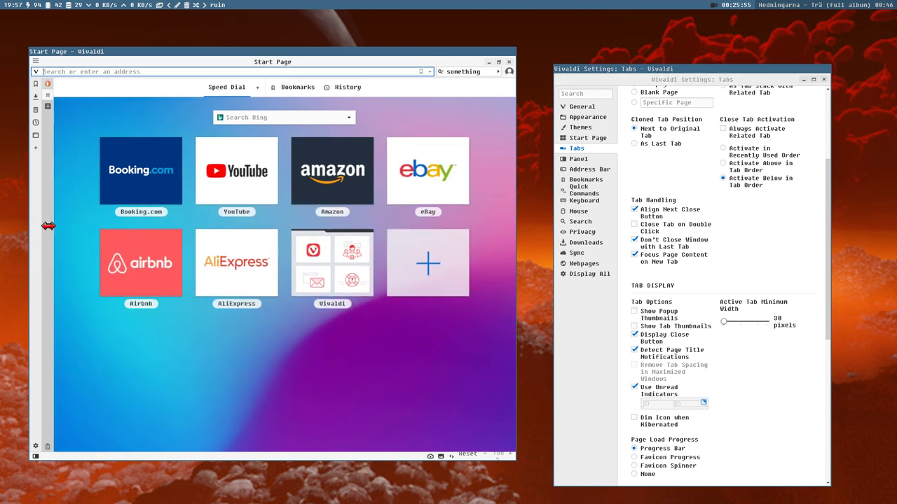
left_click(48, 96)
left_click(678, 343)
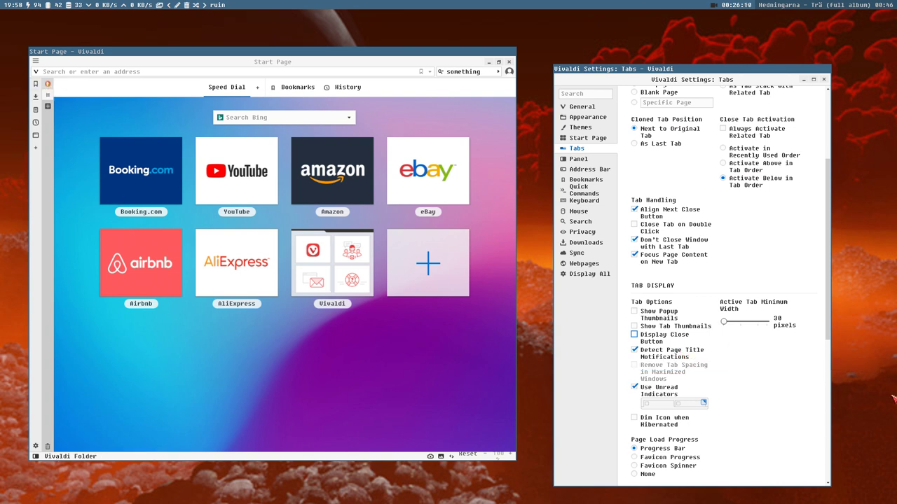
scroll(747, 384, "down", 1)
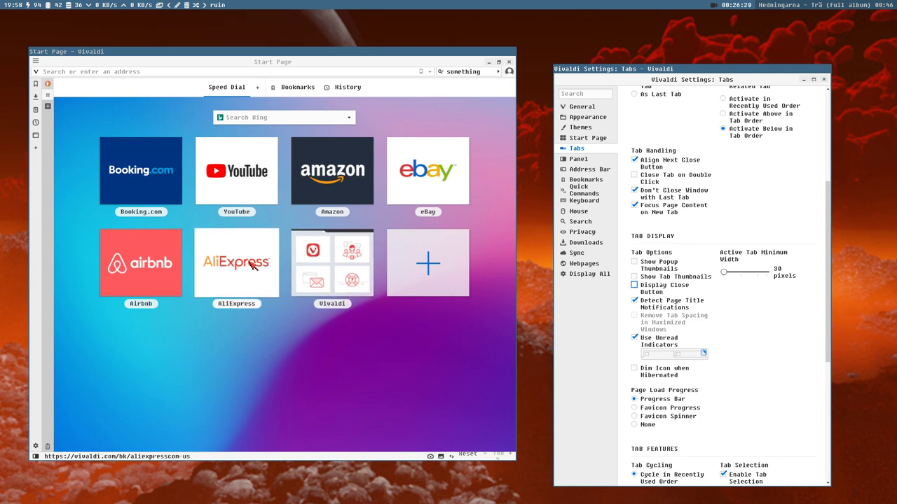
left_click(242, 177)
left_click_drag(226, 176, 48, 107)
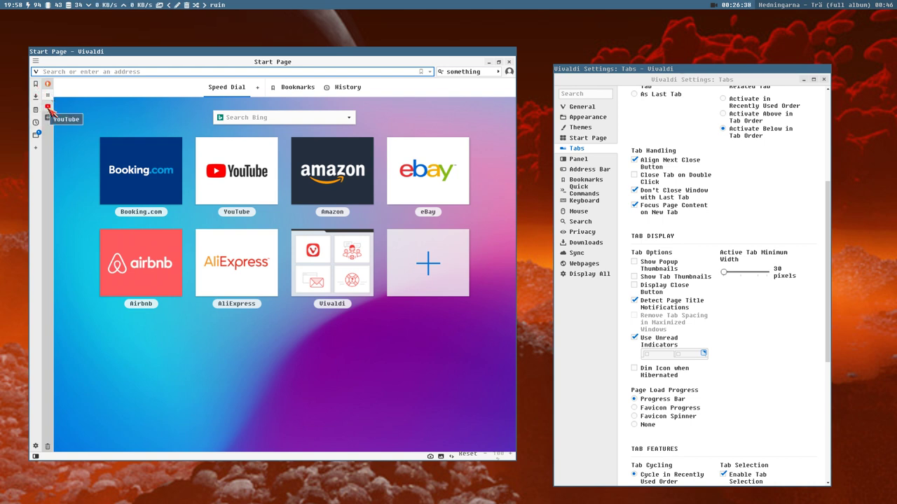
Step: Cycle tabs in tab order with the tab cycler shown, testing it with Ctrl+Tab
scroll(724, 372, "down", 5)
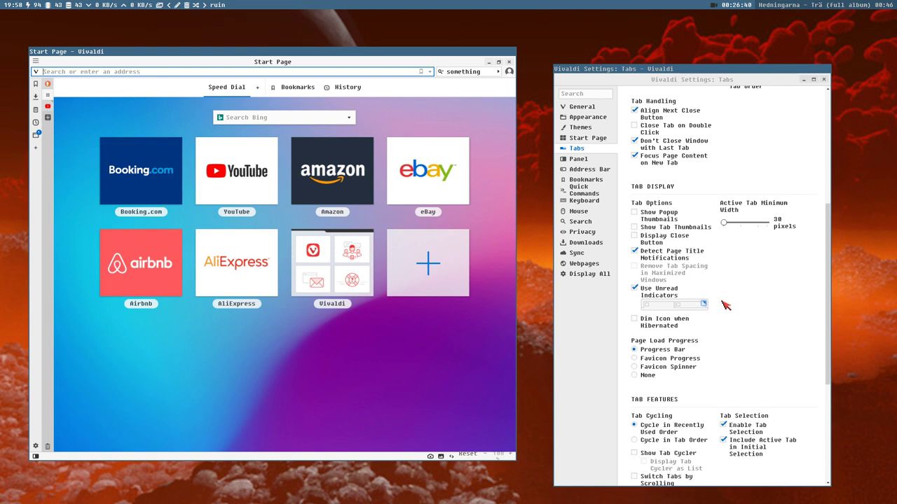
scroll(634, 354, "down", 3)
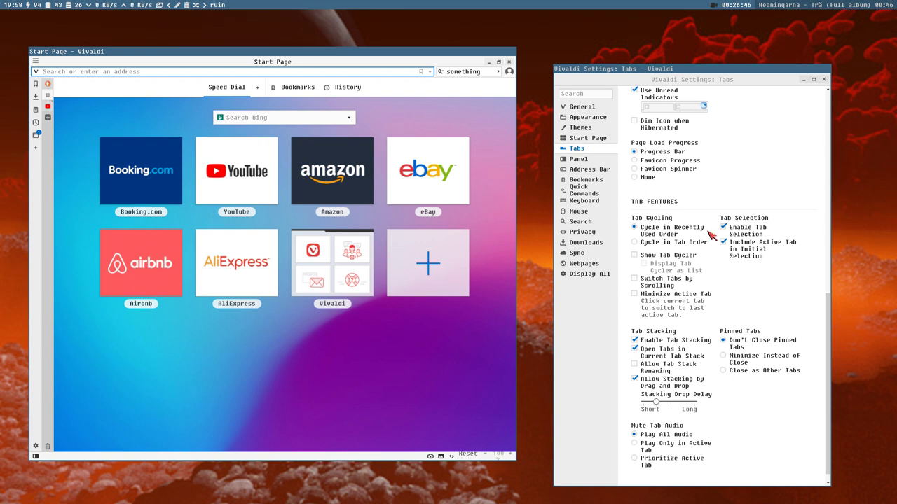
left_click(661, 243)
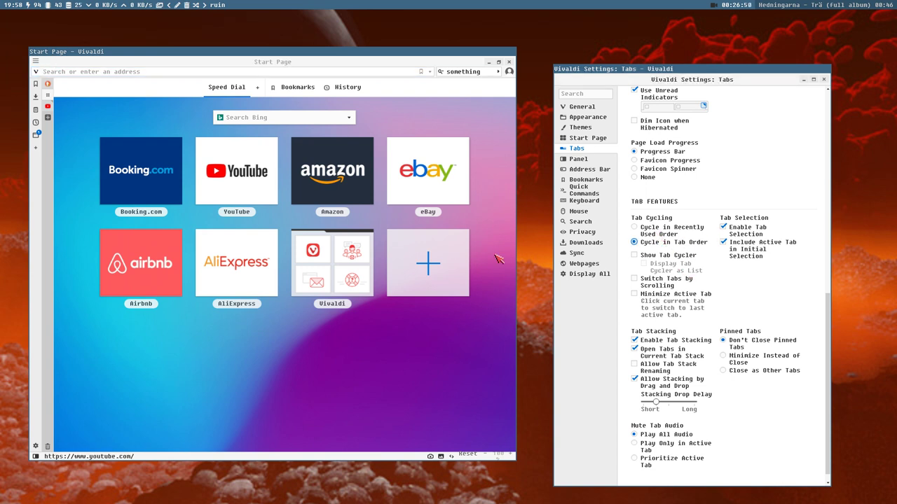
key("ctrl+Tab")
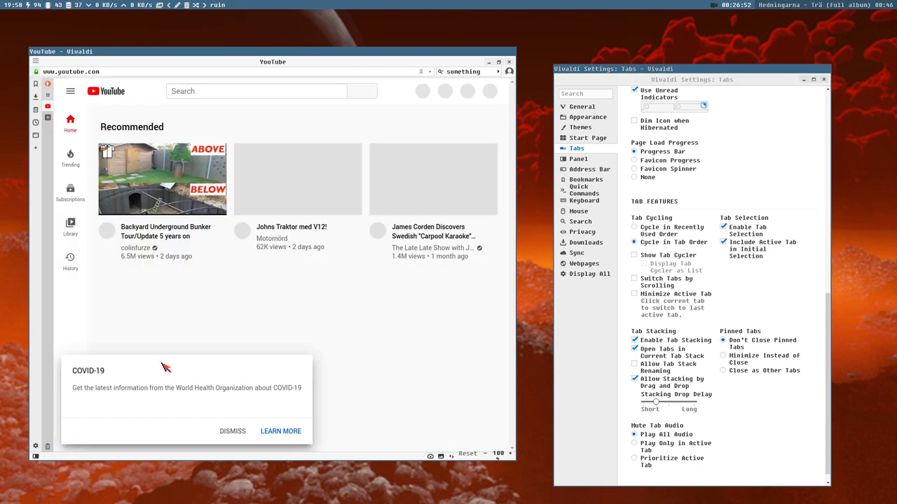
key("ctrl+Tab")
key("ctrl+Tab")
key("ctrl+Tab")
key("ctrl+Tab")
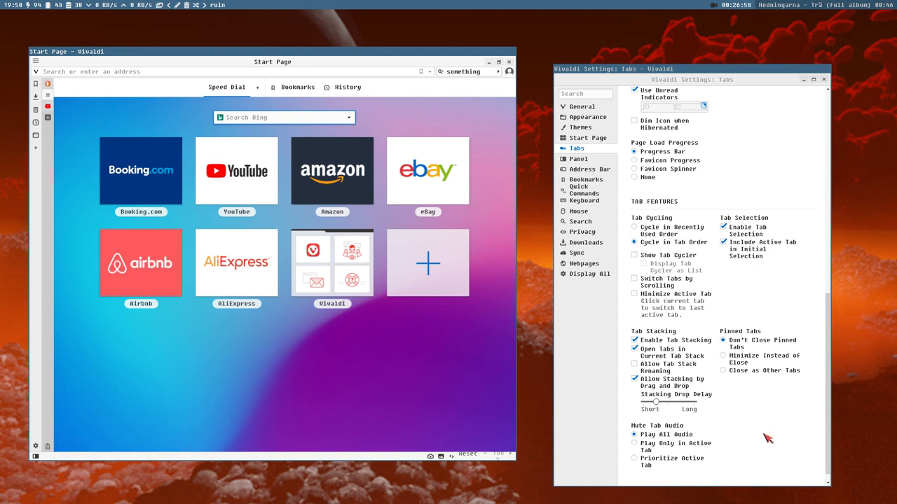
left_click(670, 256)
left_click(273, 346)
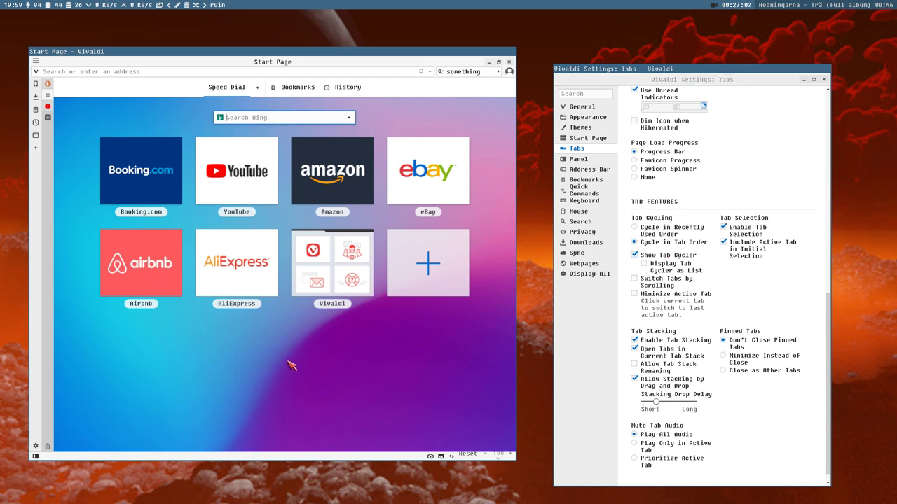
key("ctrl+Tab")
key("ctrl+Tab")
key("ctrl+Tab")
key("ctrl+shift+Tab")
key("ctrl+Tab")
key("ctrl+Tab")
key("ctrl+shift+Tab")
key("ctrl+Tab")
key("ctrl+shift+Tab")
key("ctrl+Tab")
key("ctrl+Tab")
key("ctrl+Tab")
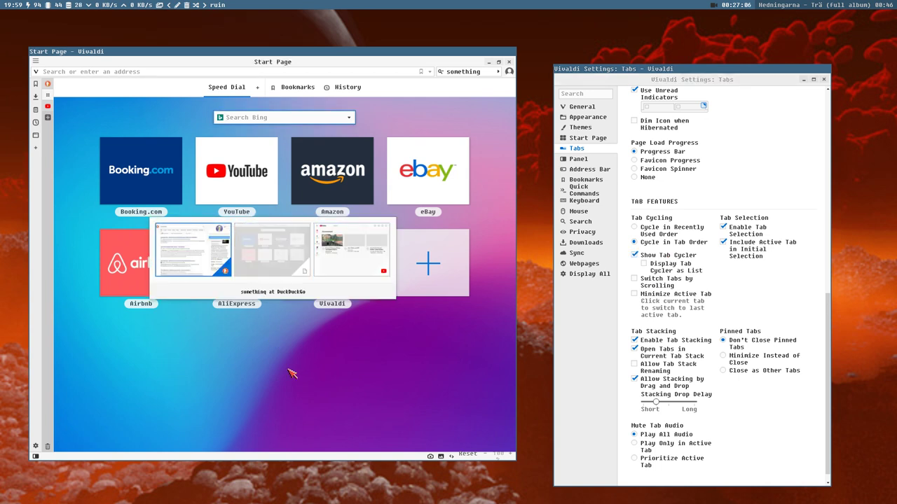
Step: Show the tab cycler as a list and cycle through tabs, staying on the Start Page
left_click(647, 269)
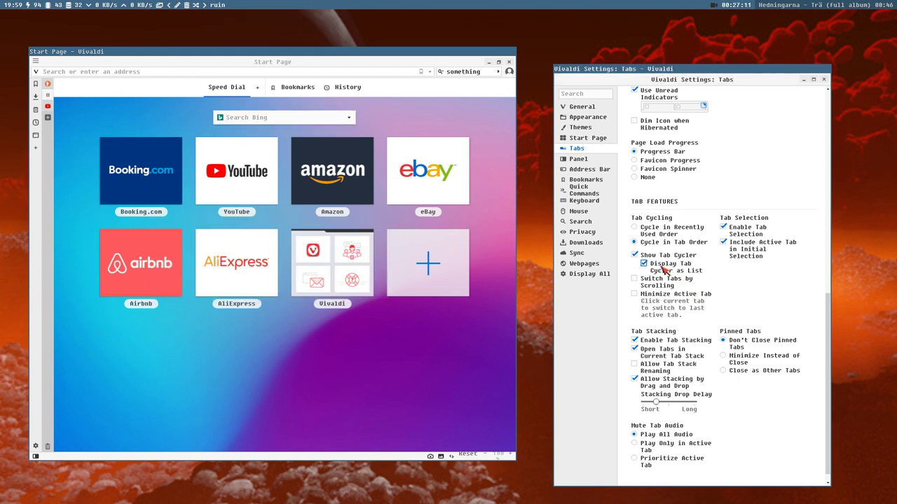
key("ctrl+Tab")
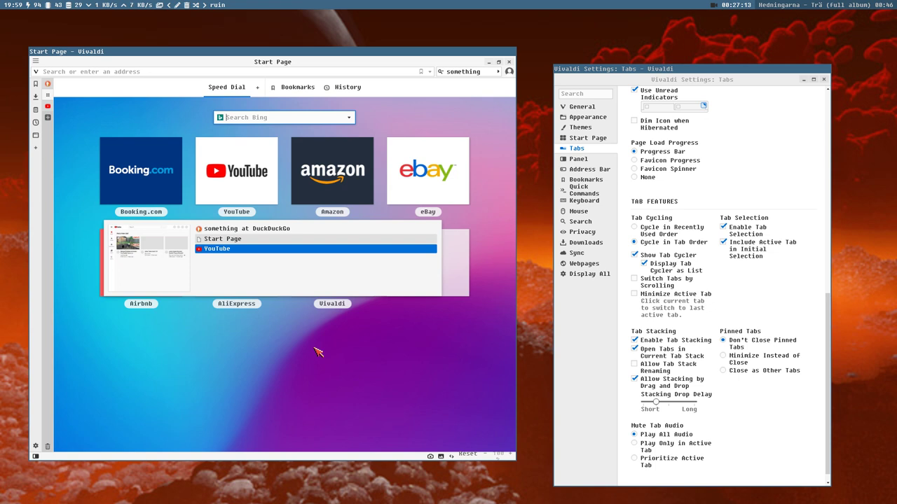
key("ctrl+Tab")
key("ctrl+Tab")
key("ctrl+Tab")
key("ctrl+Tab")
key("ctrl+Tab")
key("ctrl+Tab")
key("ctrl+Tab")
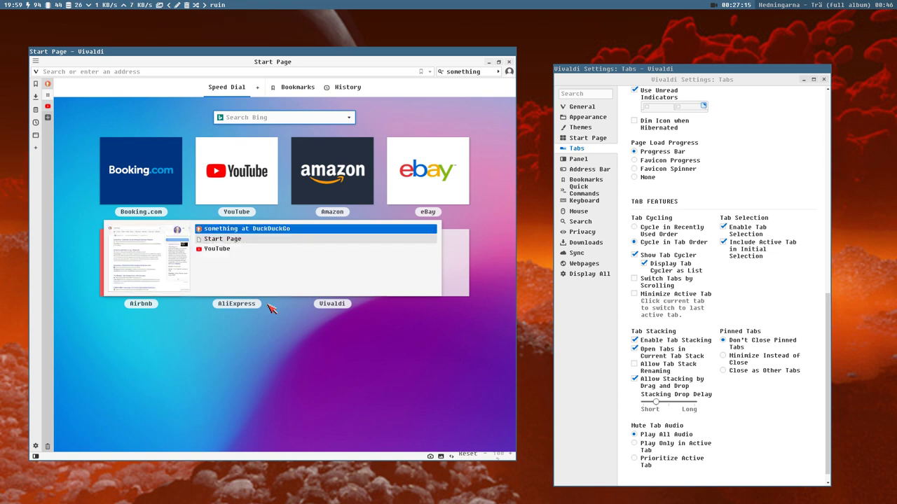
key("ctrl+Tab")
key("ctrl+Tab")
key("ctrl+Tab")
key("ctrl+Tab")
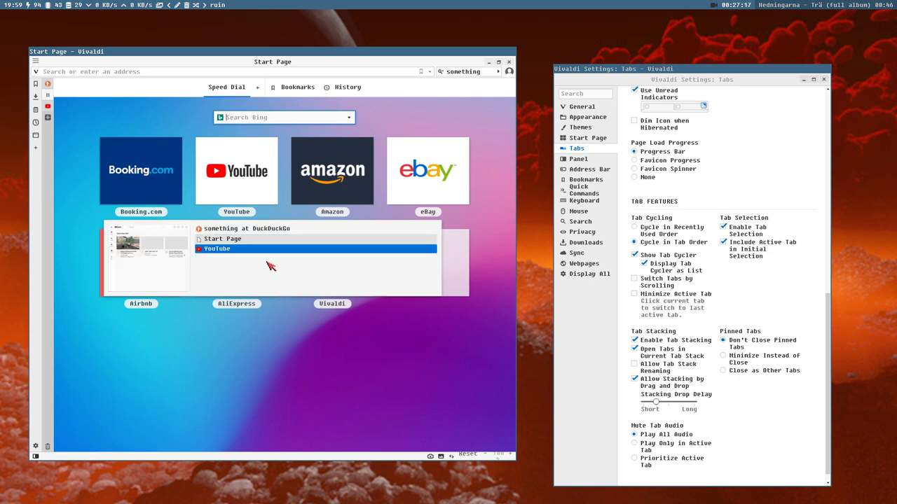
key("ctrl+Tab")
key("ctrl+Tab")
key("ctrl+Tab")
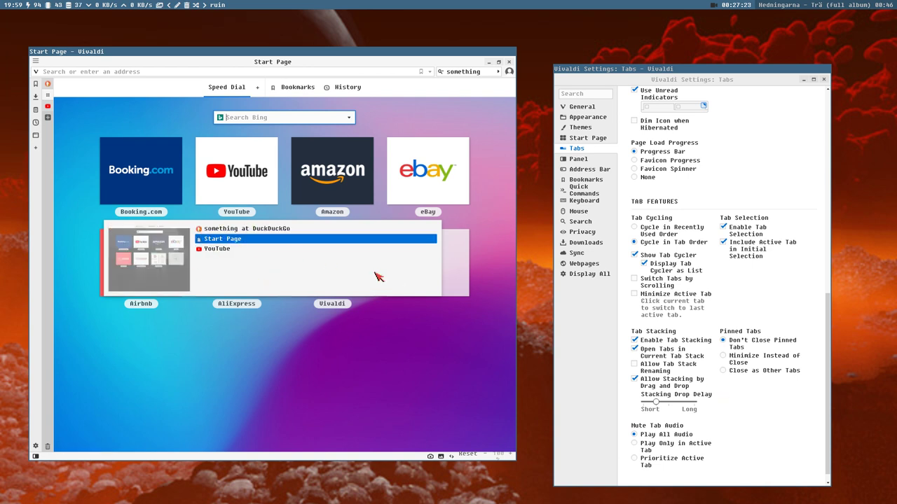
key("Escape")
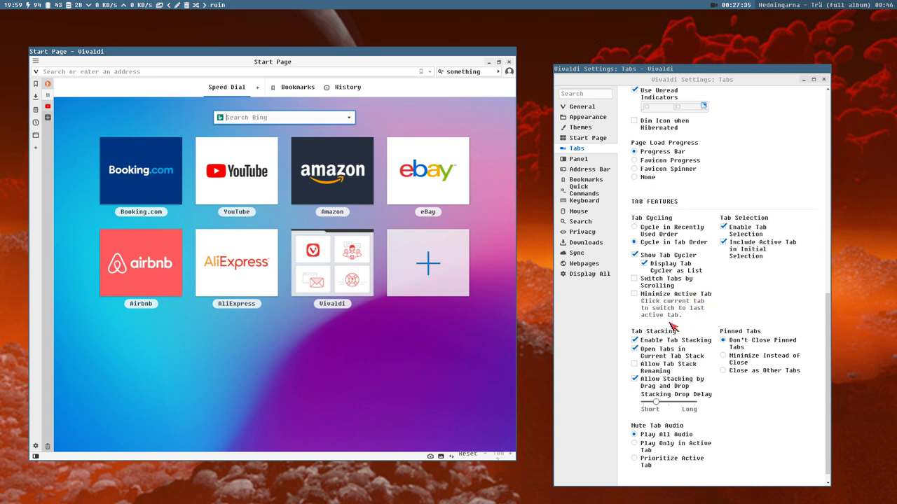
Step: Disable Tab Selection, Include Active Tab, Open Tabs in Current Stack and Drag-and-Drop Stacking, then load YouTube
left_click(757, 235)
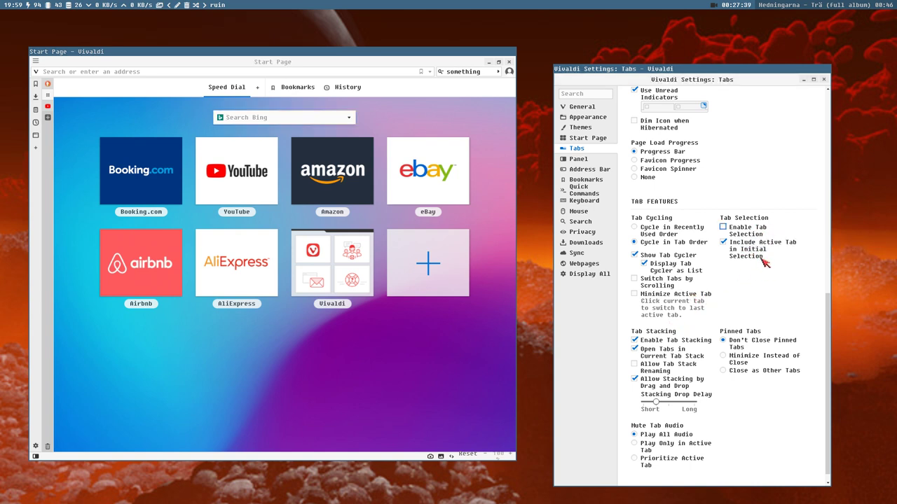
left_click(756, 252)
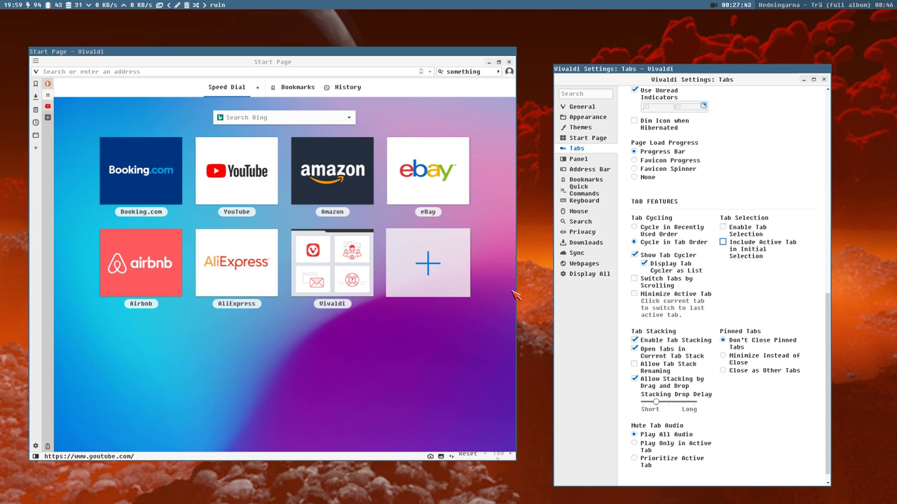
left_click(651, 353)
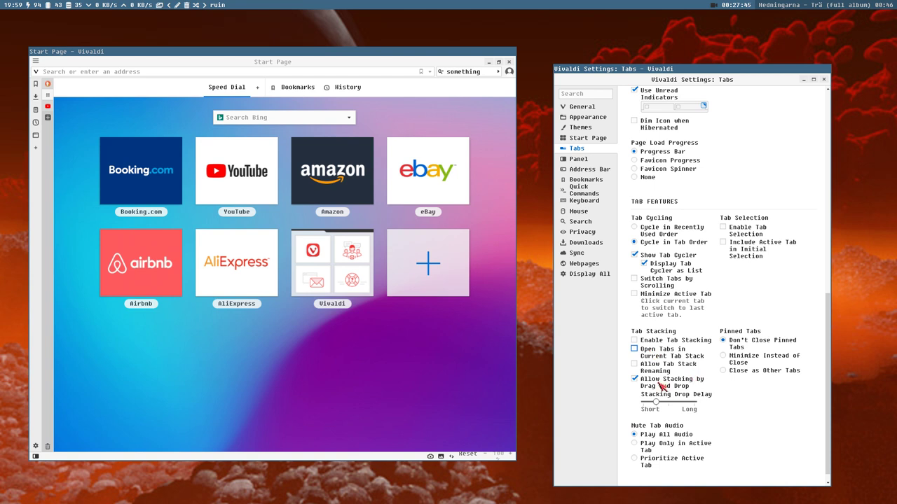
left_click(655, 384)
scroll(743, 445, "down", 1)
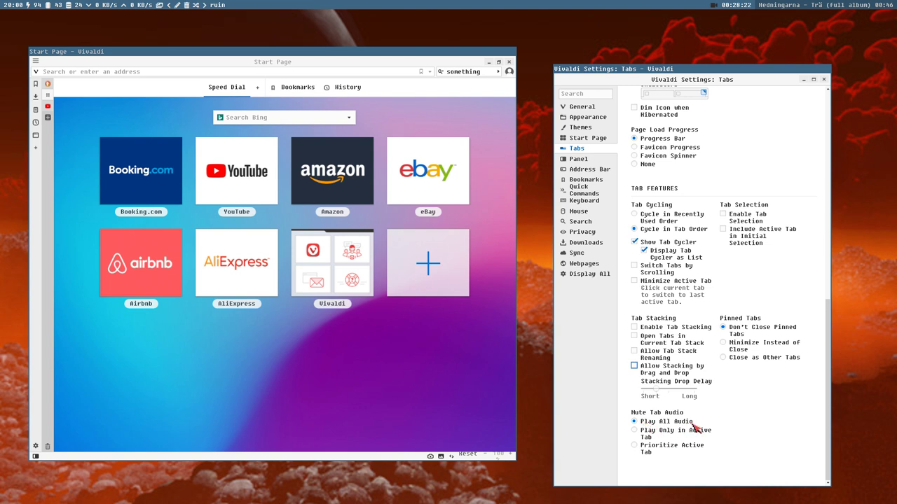
left_click(49, 110)
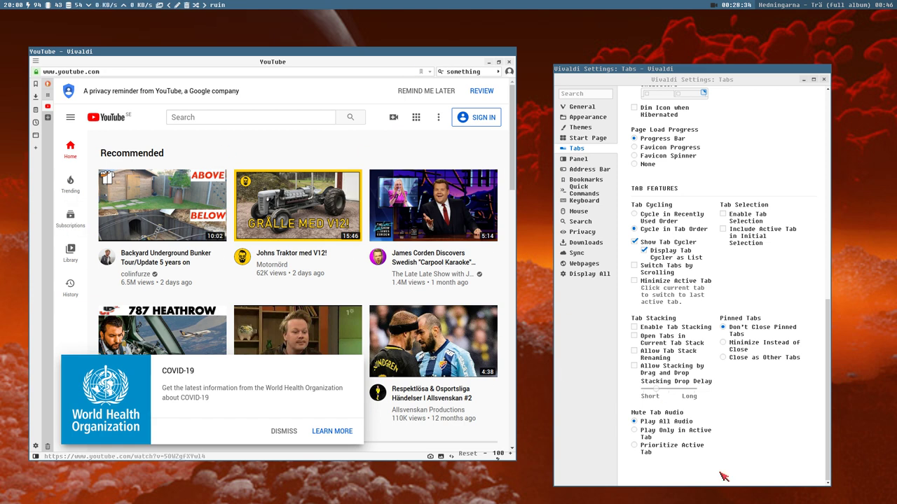
Step: Set Mute Tab Audio to Prioritize Active Tab after trying Play Only in Active Tab
left_click(662, 433)
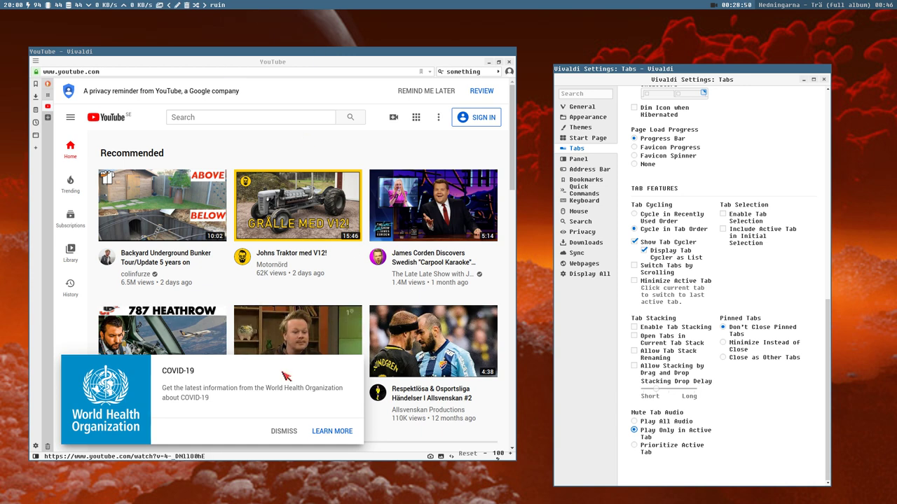
left_click(652, 449)
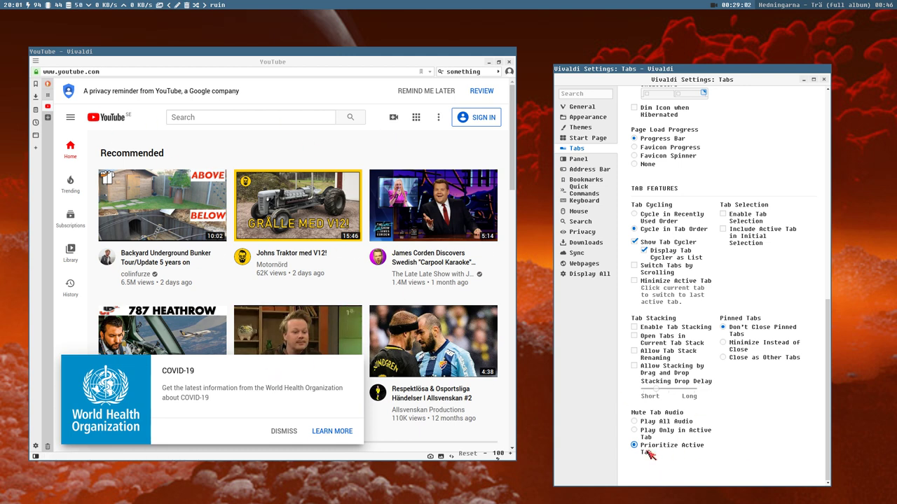
Step: In Panel settings, try the panel on the right then left, and toggle Show Panel Toggle on and off
left_click(582, 161)
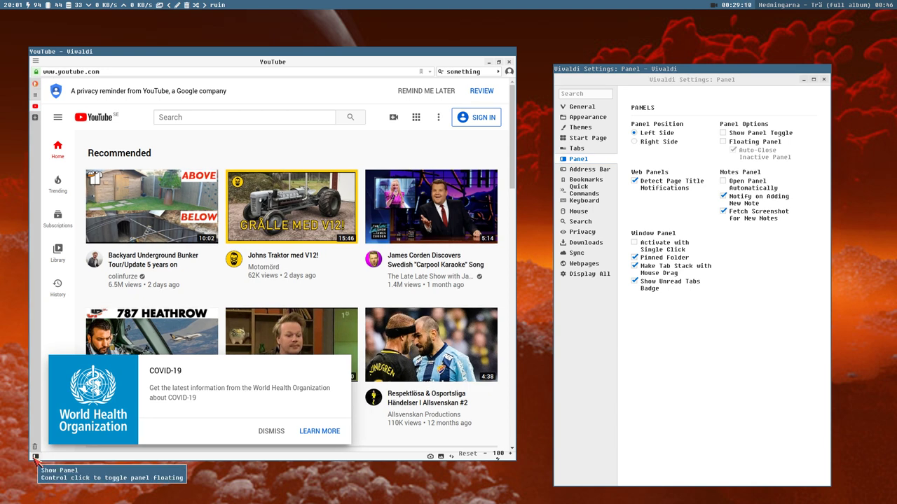
left_click(655, 142)
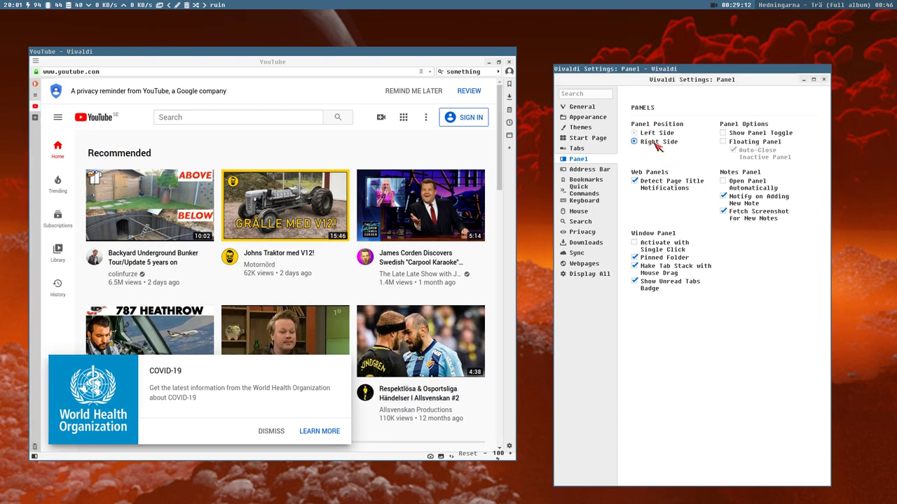
left_click(654, 135)
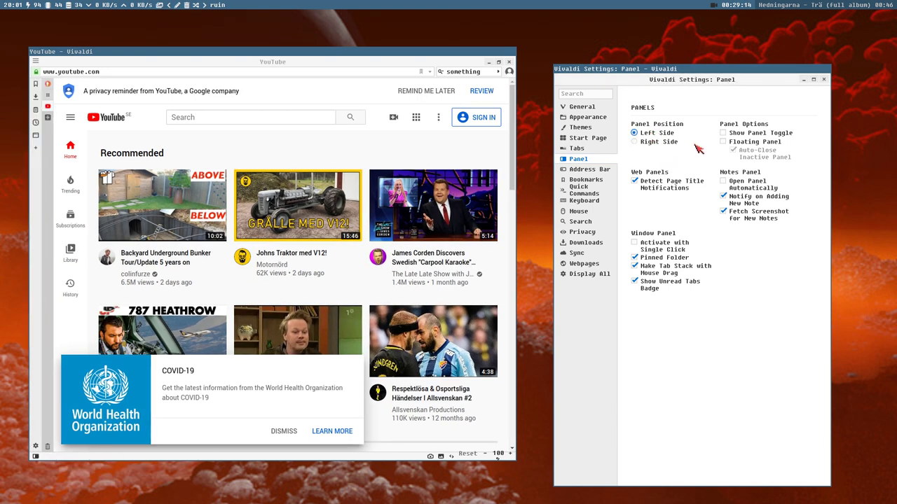
left_click(736, 136)
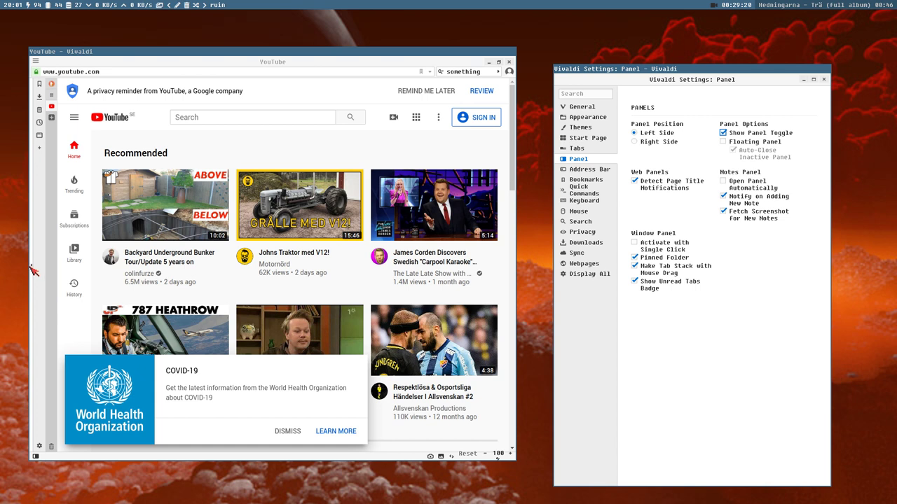
left_click(35, 270)
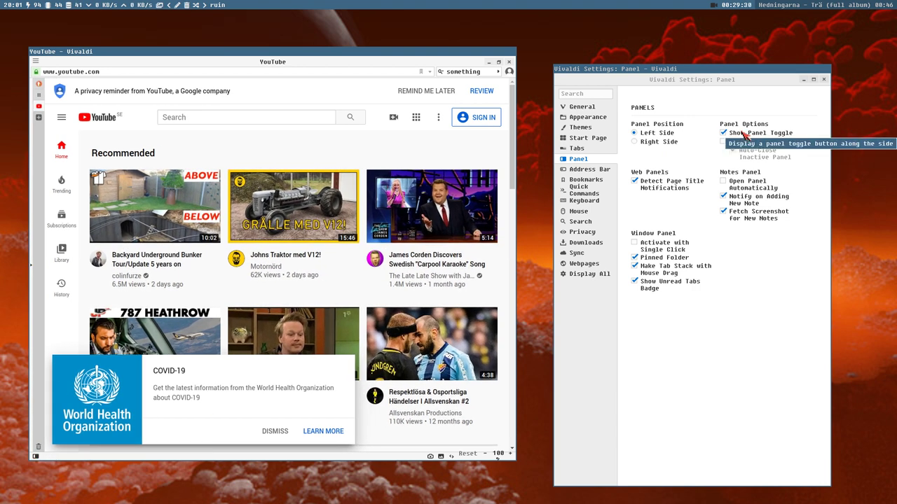
left_click(742, 133)
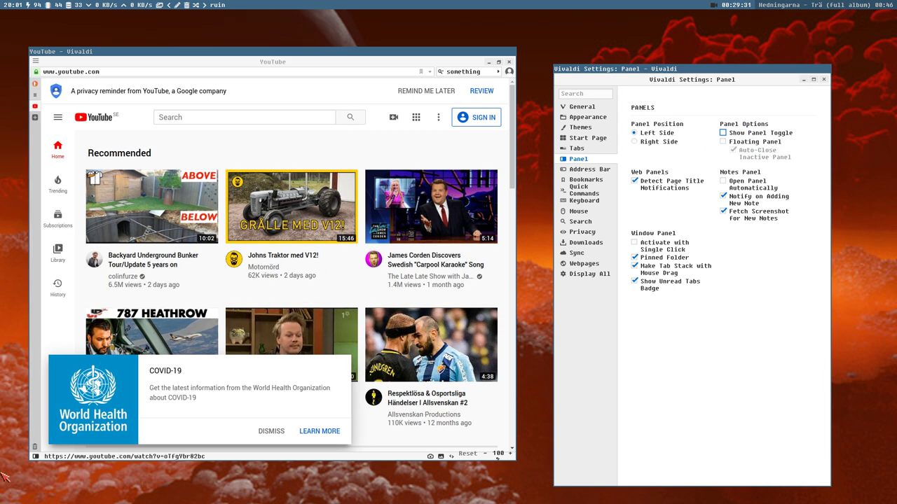
left_click(35, 456)
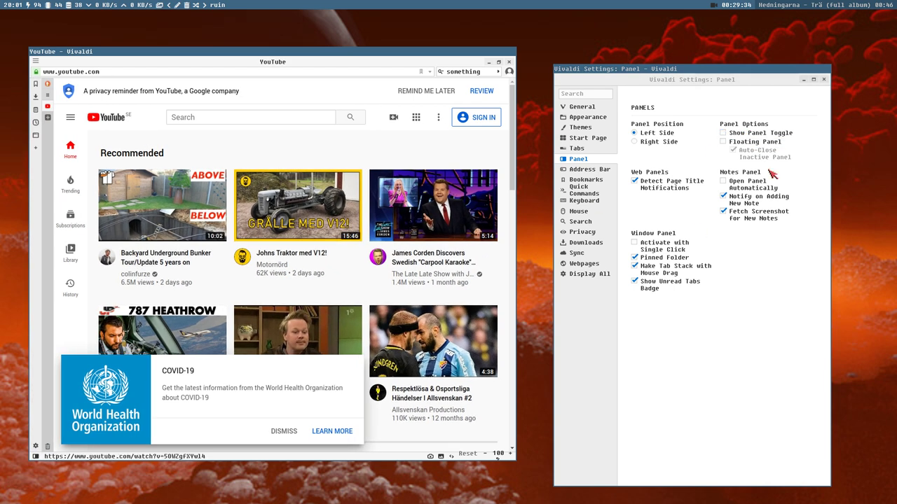
Step: Enable Floating Panel, testing it with the Bookmarks, Notes and Downloads panels
left_click(723, 143)
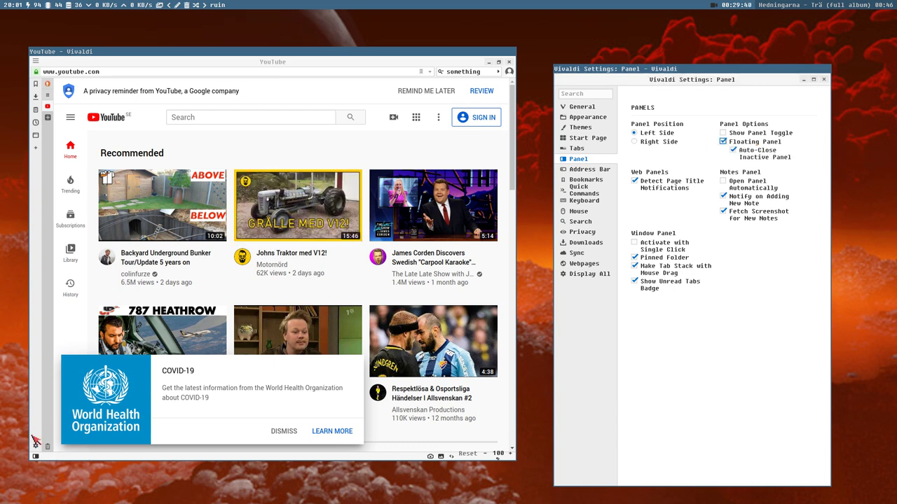
left_click(36, 457)
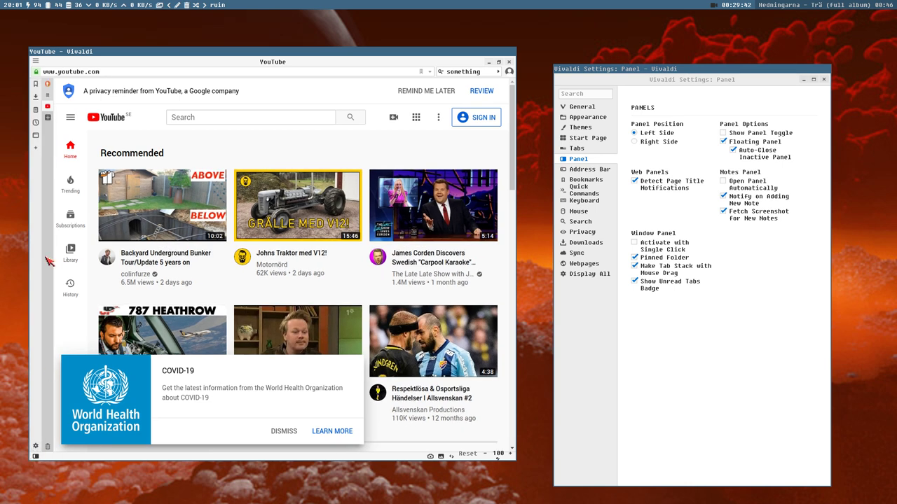
left_click(37, 85)
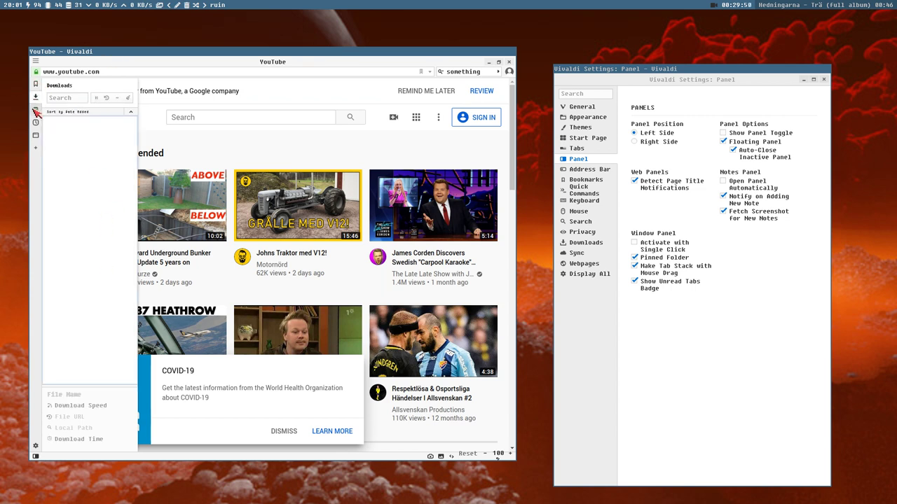
left_click(35, 110)
left_click(36, 84)
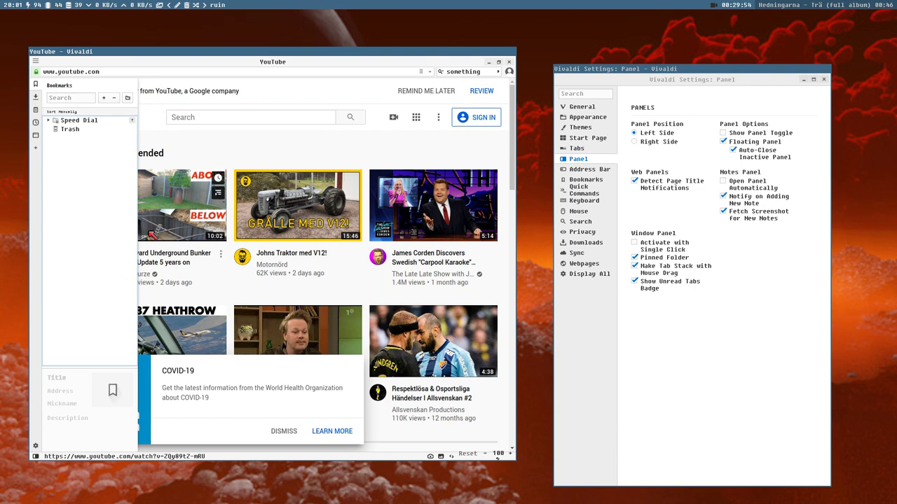
left_click(250, 145)
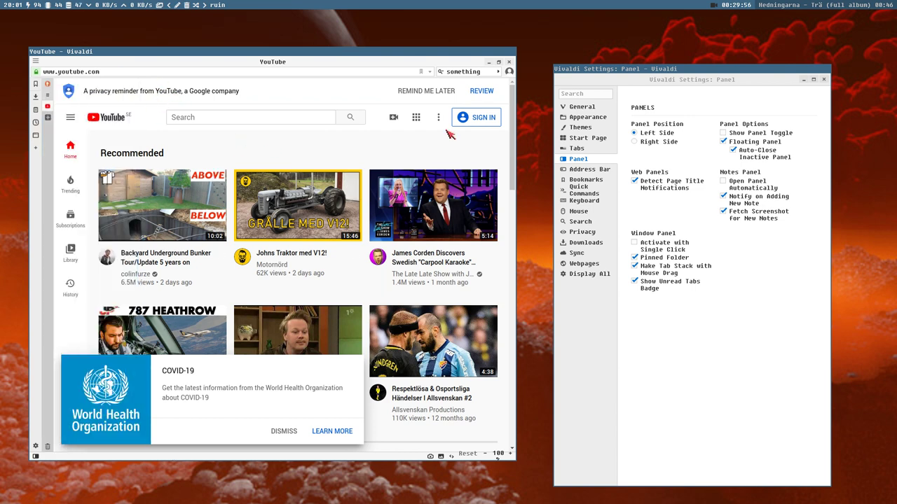
left_click(740, 142)
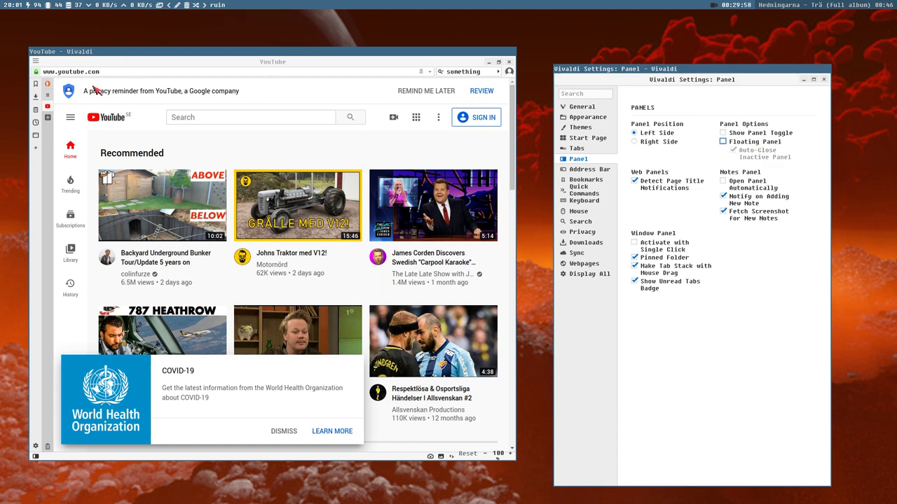
left_click(35, 97)
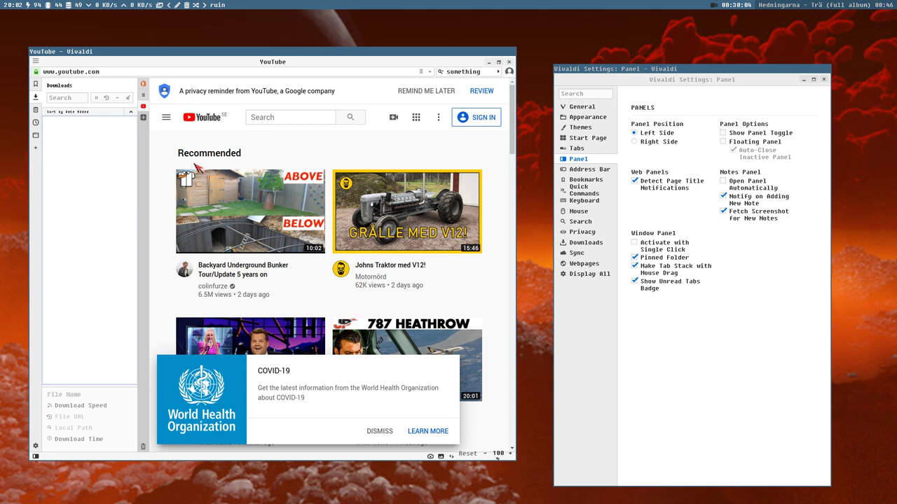
left_click(750, 142)
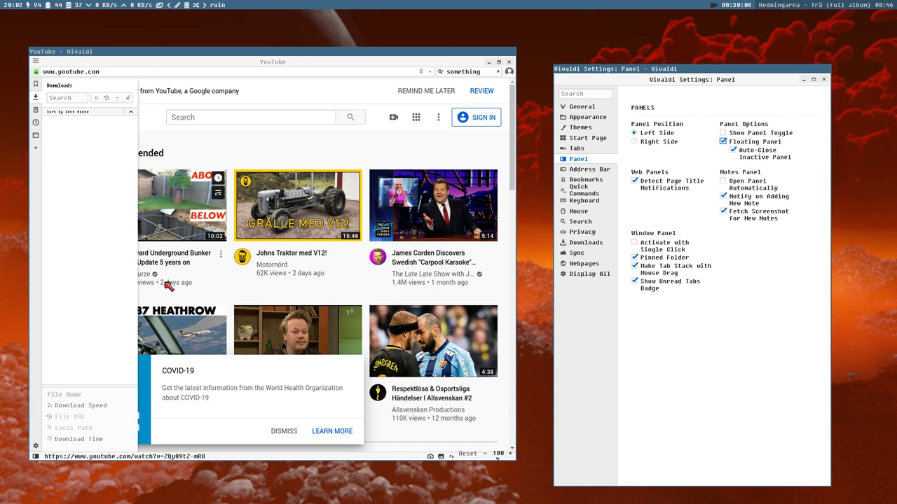
left_click(36, 97)
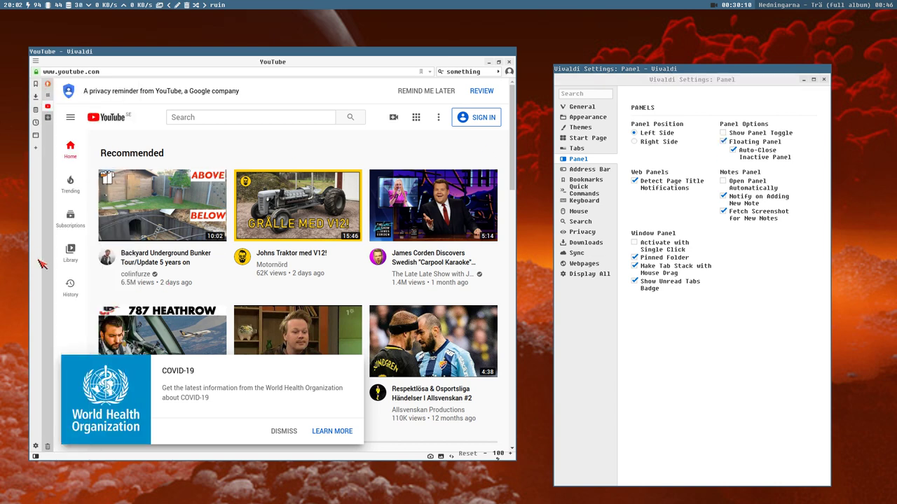
Step: From the panel bar's context menu, remove Bookmarks, toggle Window, and enable Web Panels
right_click(34, 82)
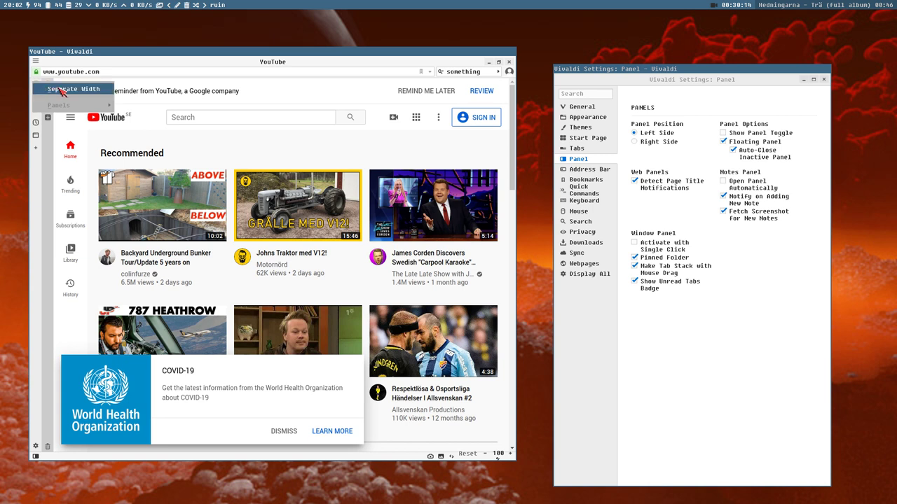
mouse_move(92, 106)
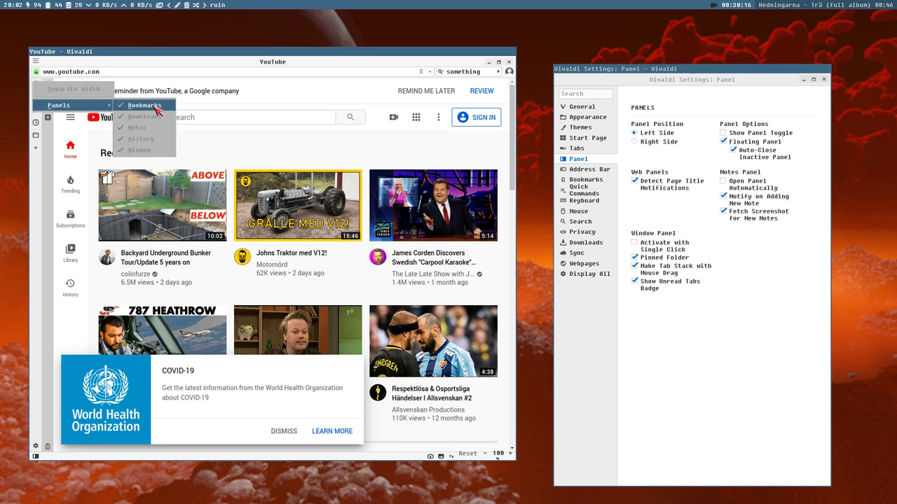
left_click(157, 110)
right_click(41, 88)
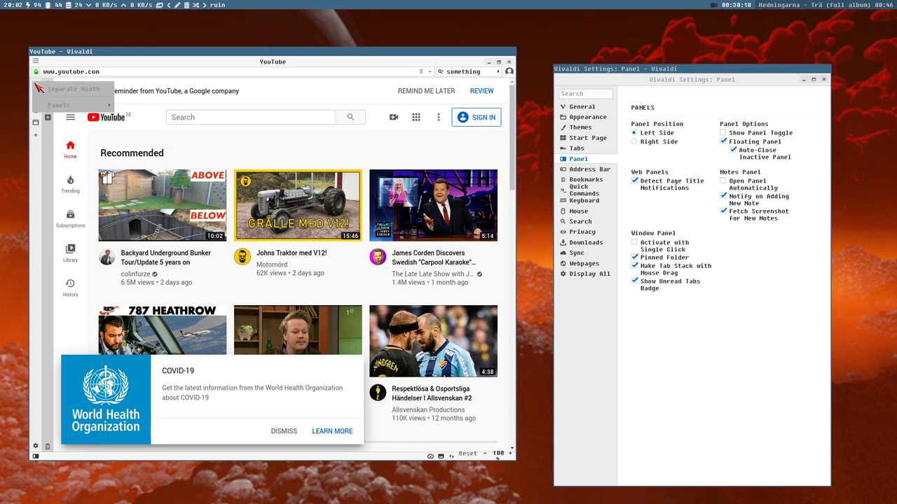
mouse_move(73, 106)
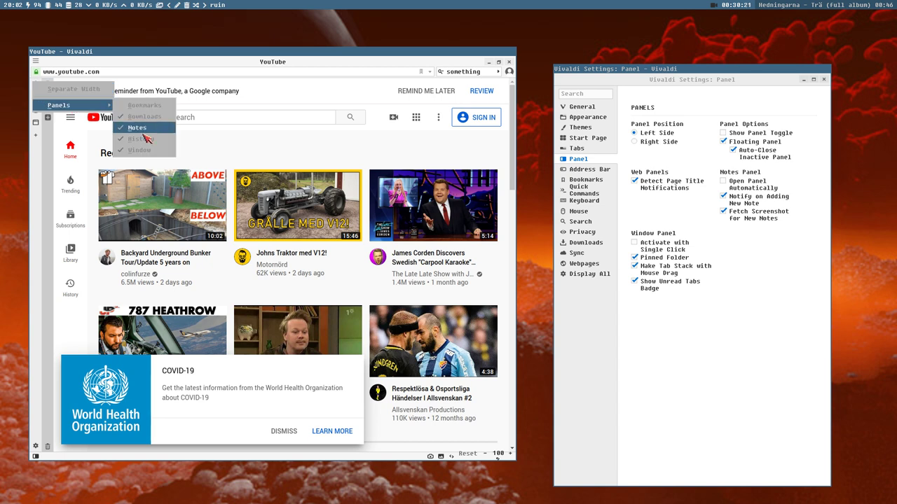
left_click(156, 152)
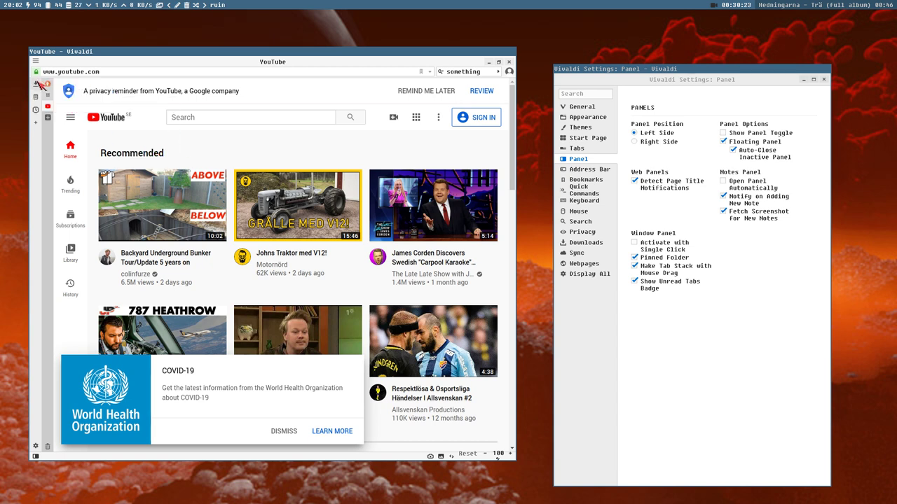
right_click(44, 88)
mouse_move(77, 105)
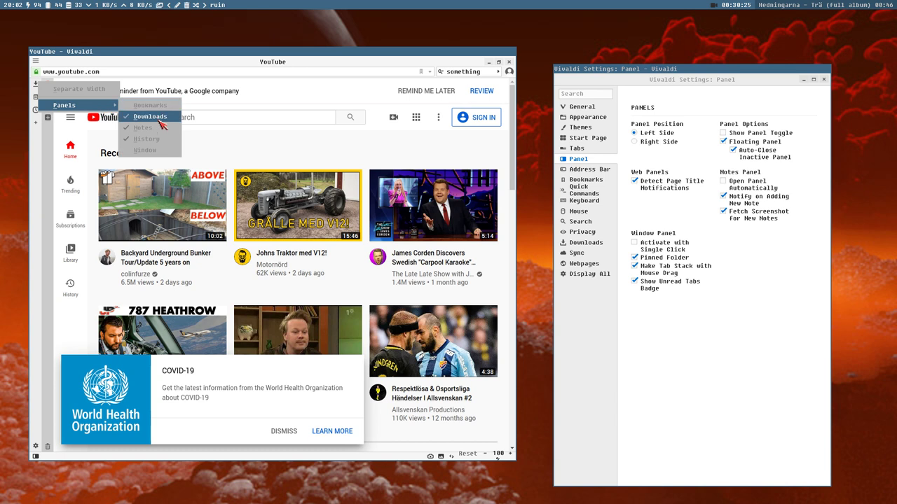
left_click(168, 133)
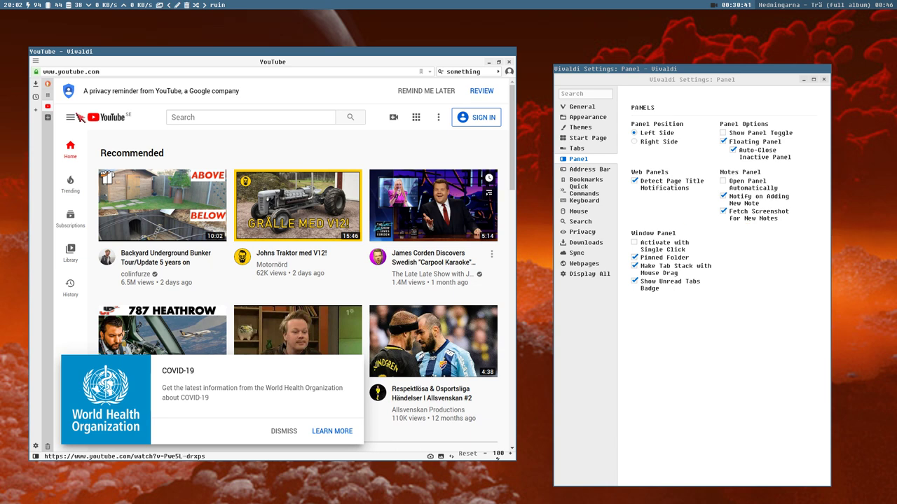
Step: Open and close the Downloads and History panels
left_click(35, 84)
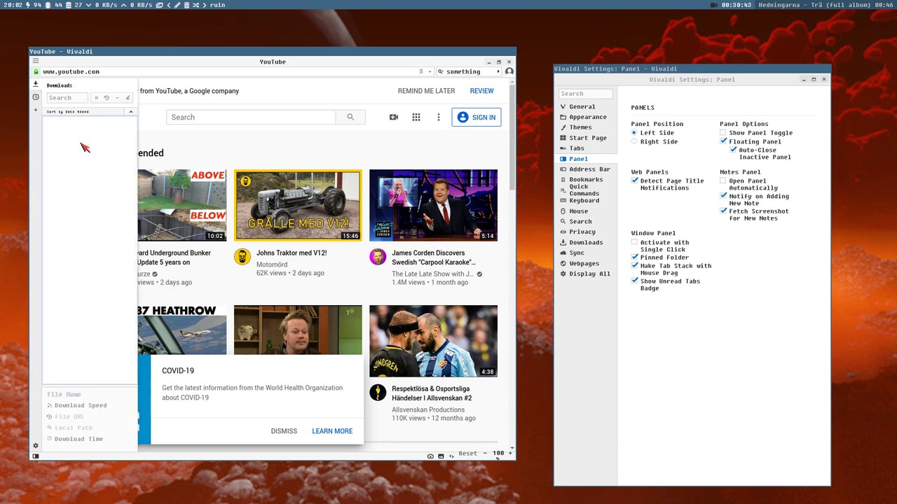
left_click(34, 84)
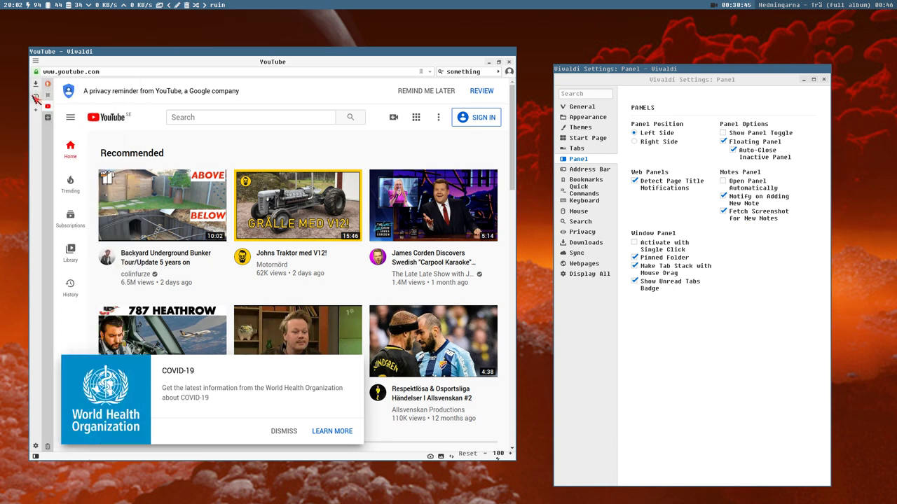
left_click(35, 97)
left_click(35, 98)
Step: In Address Bar settings, toggle Show Address Bar off and on, then set the position to Bottom
left_click(594, 171)
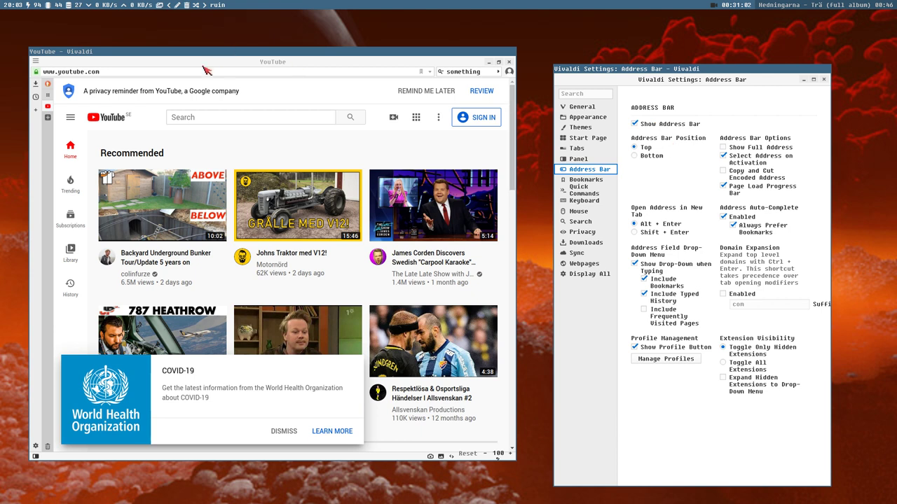
left_click(656, 128)
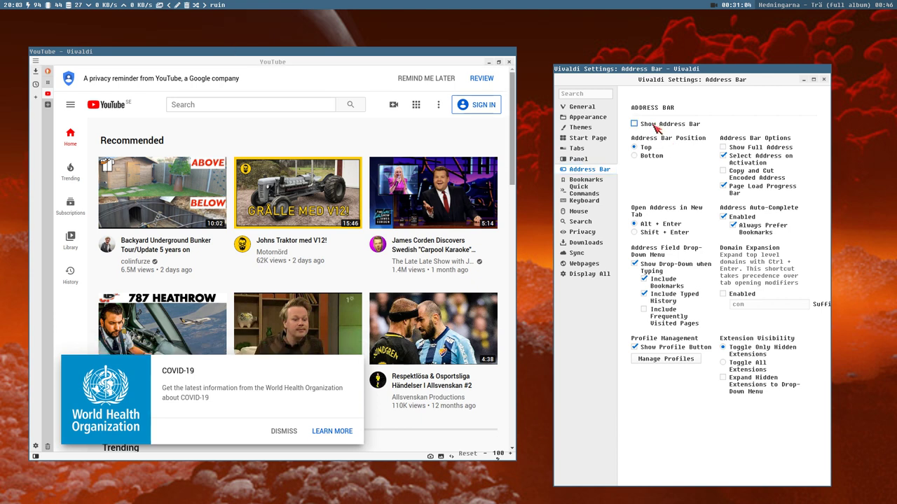
left_click(656, 129)
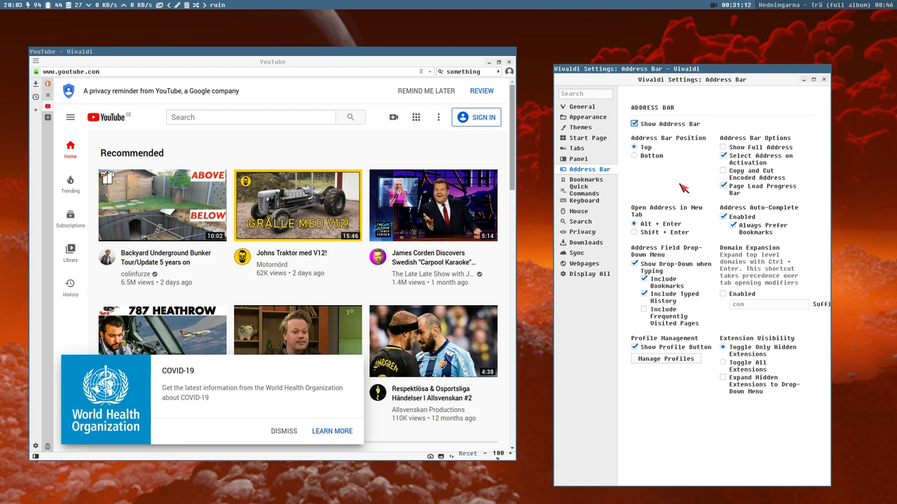
left_click(634, 155)
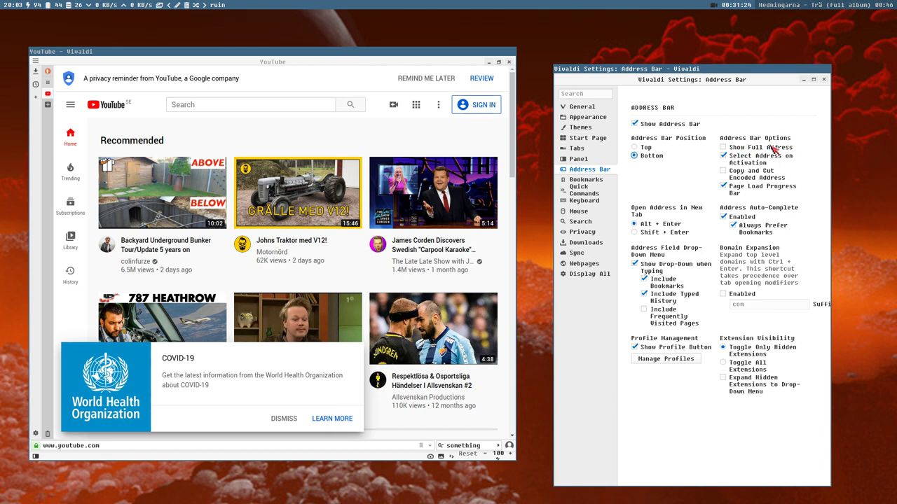
Step: Check Show Full Address and Copy and Cut Encoded Address in Address Bar settings
left_click(724, 147)
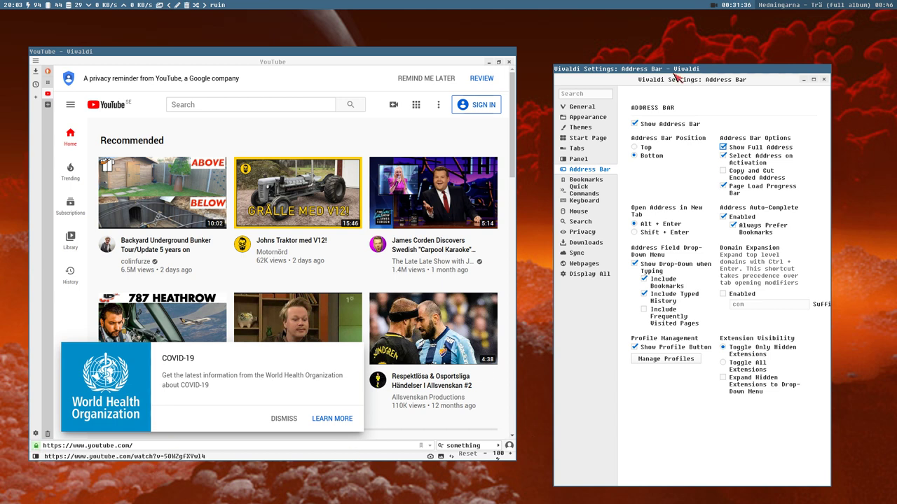
left_click(750, 172)
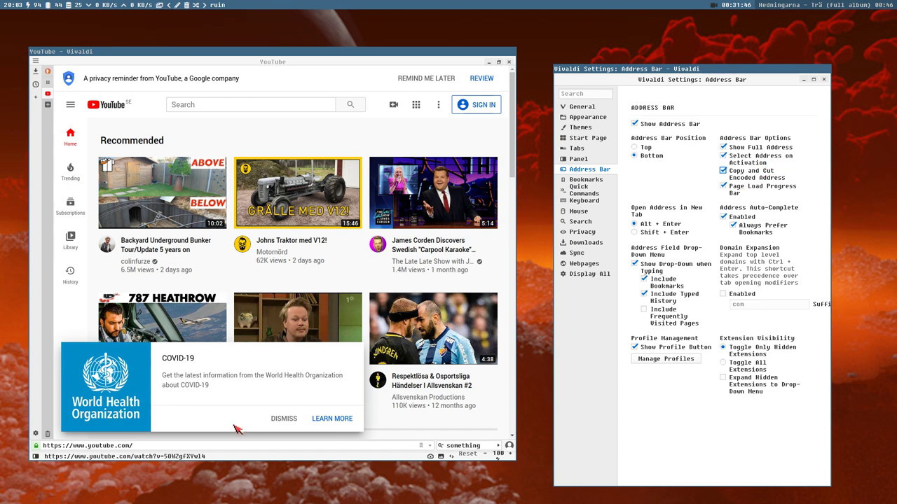
left_click(104, 446)
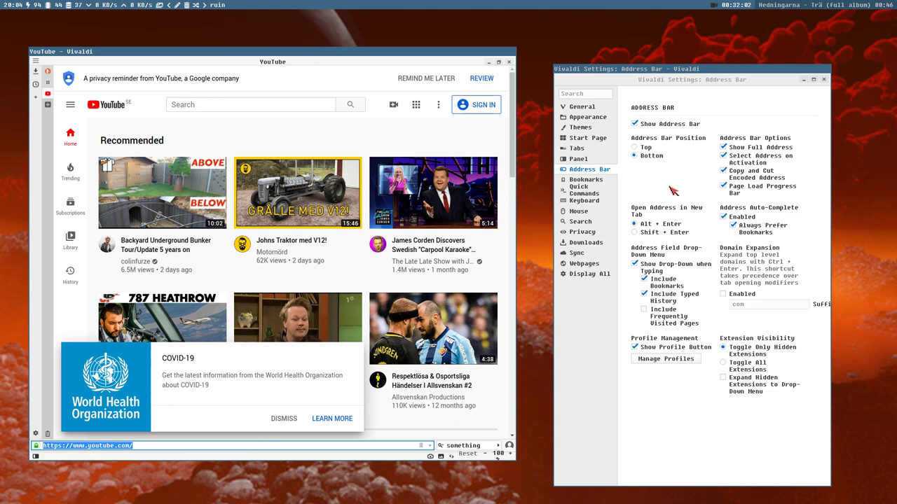
Step: Toggle Auto-Complete off and back on, testing by typing 'duc' in the address bar
left_click(743, 219)
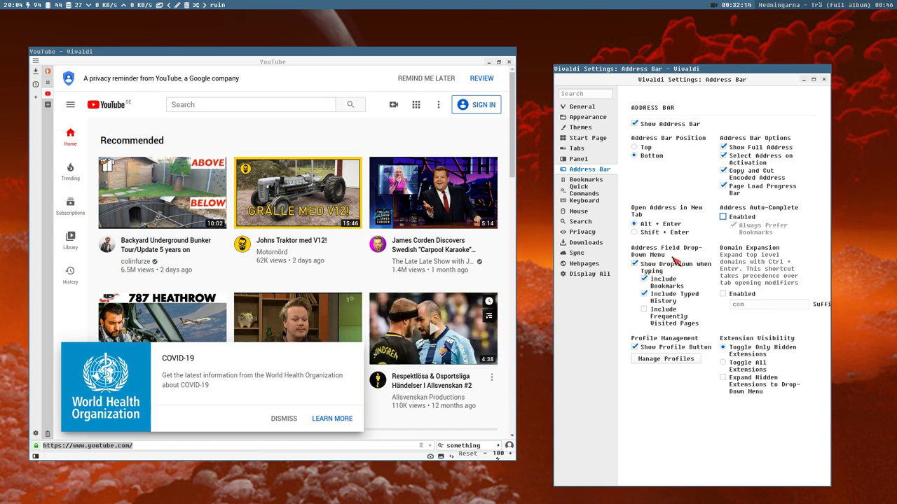
left_click(736, 217)
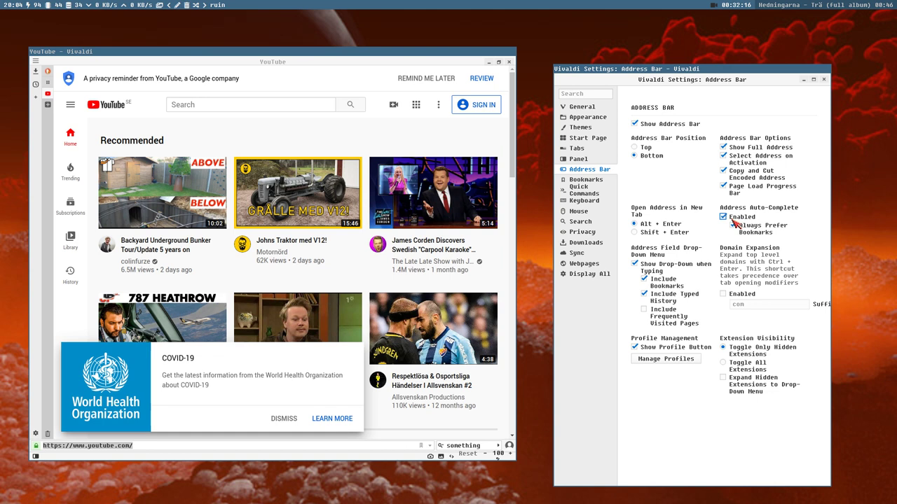
left_click(126, 446)
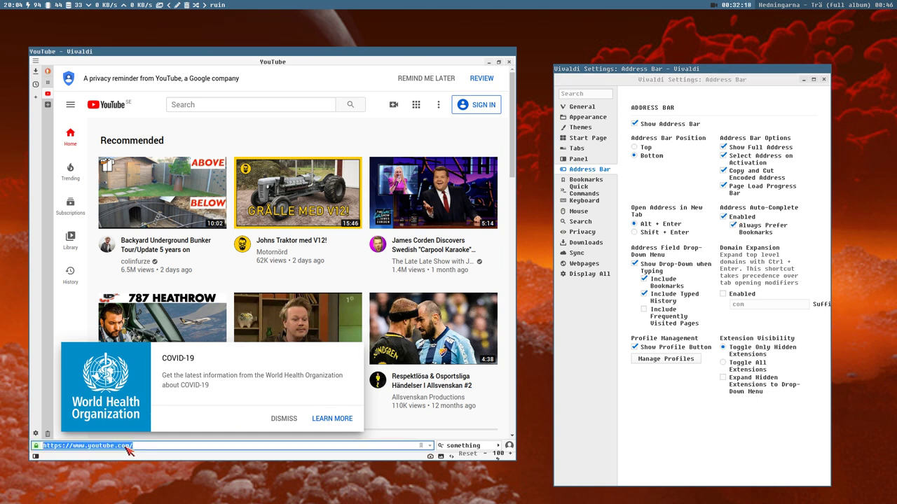
type("duc")
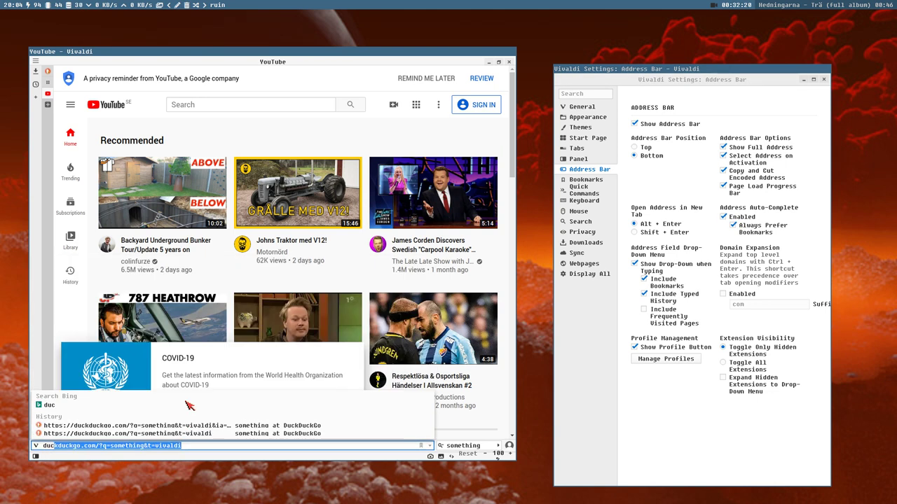
key("Escape")
key("Escape")
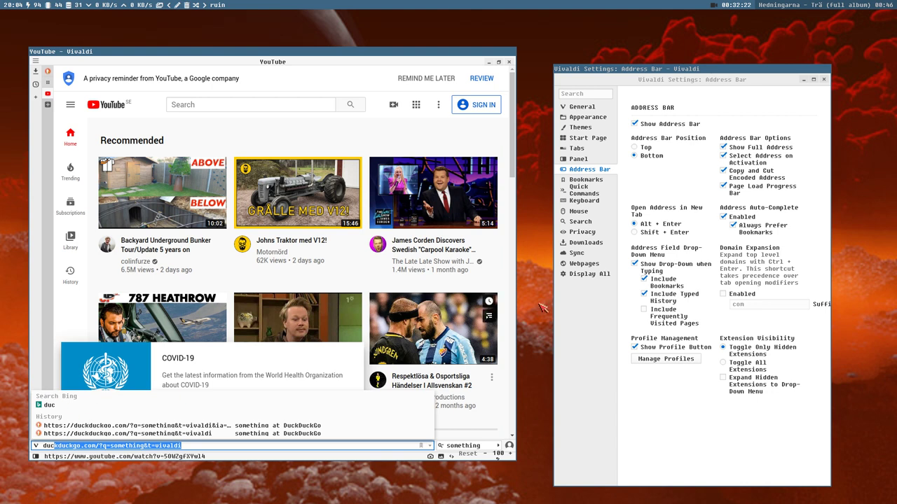
Step: Uncheck Show Drop-Down when Typing and Auto-Complete Enabled, then verify by typing 'duc'
left_click(658, 265)
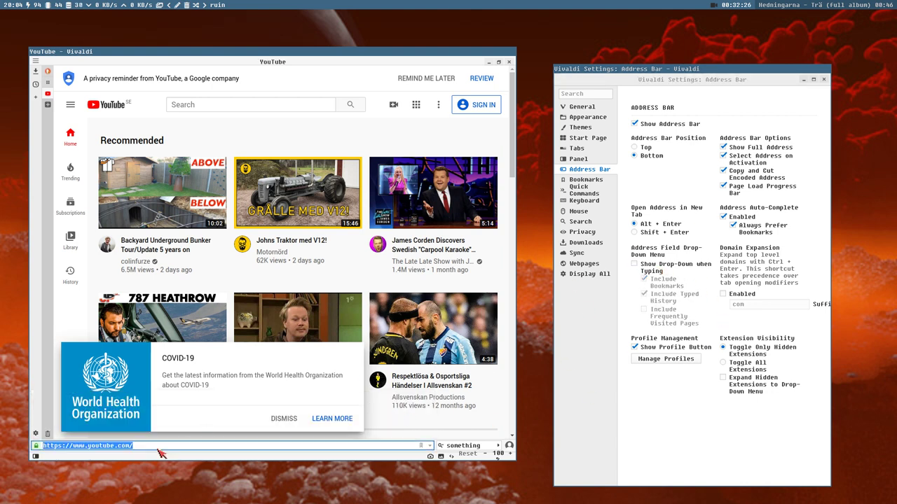
type("du")
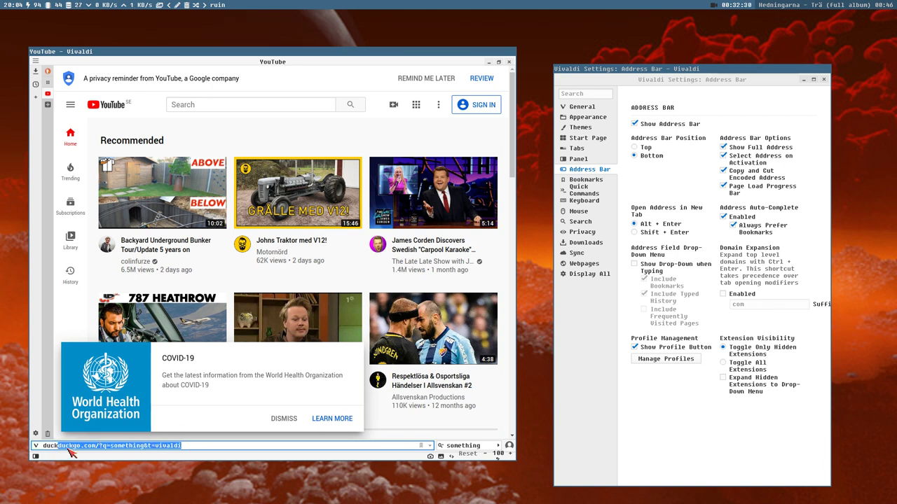
left_click(734, 219)
key("ctrl+a")
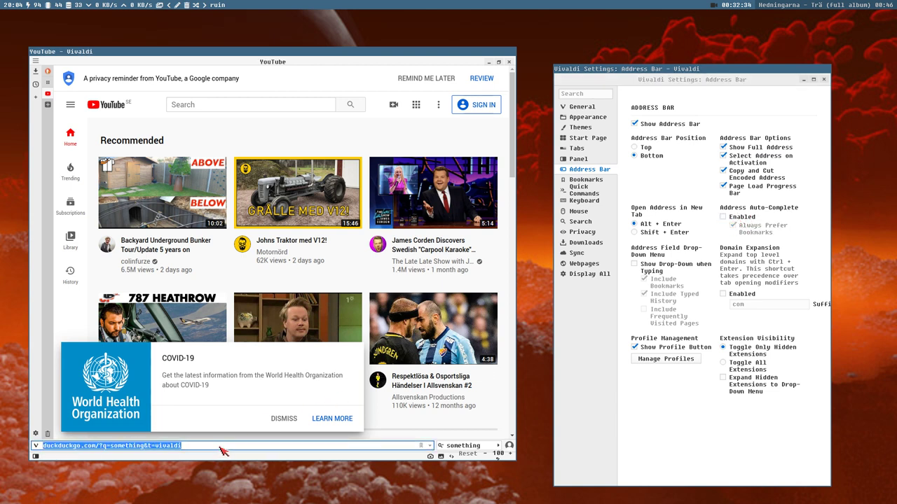
key("BackSpace")
type("duc")
key("Escape")
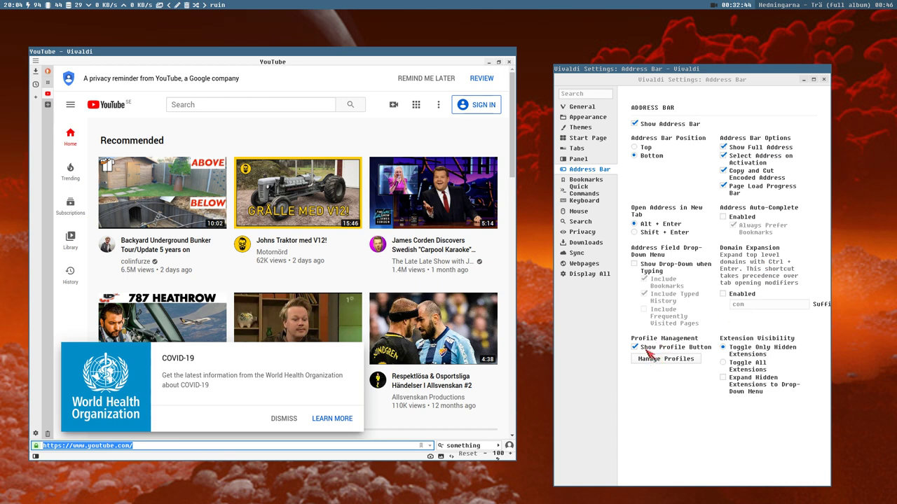
Step: View the profile menu, close it, then uncheck Show Profile Button
left_click(509, 446)
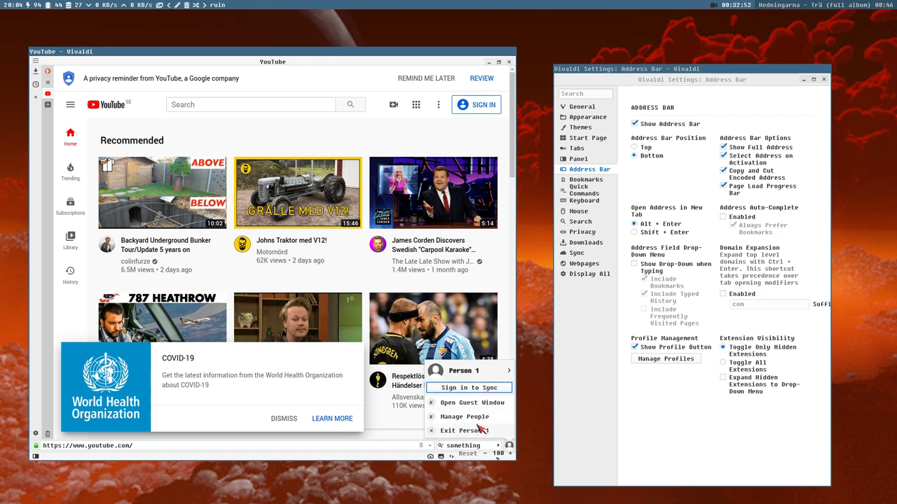
left_click(509, 448)
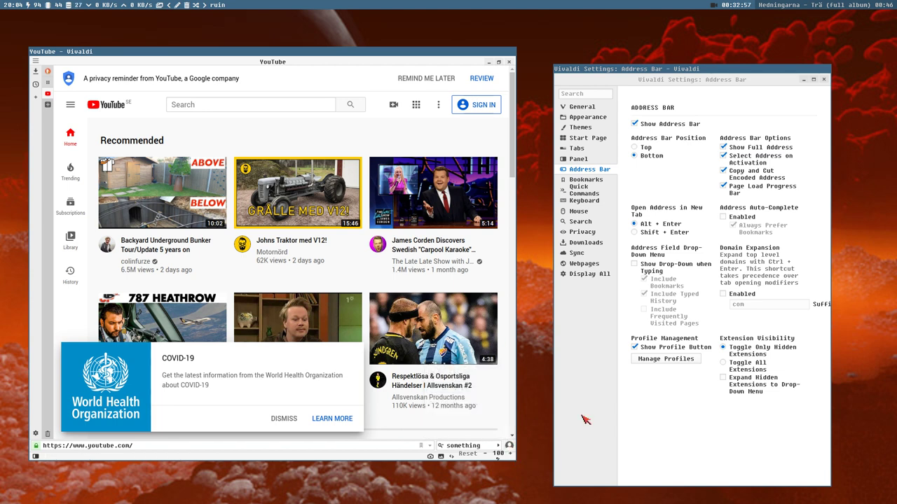
left_click(655, 348)
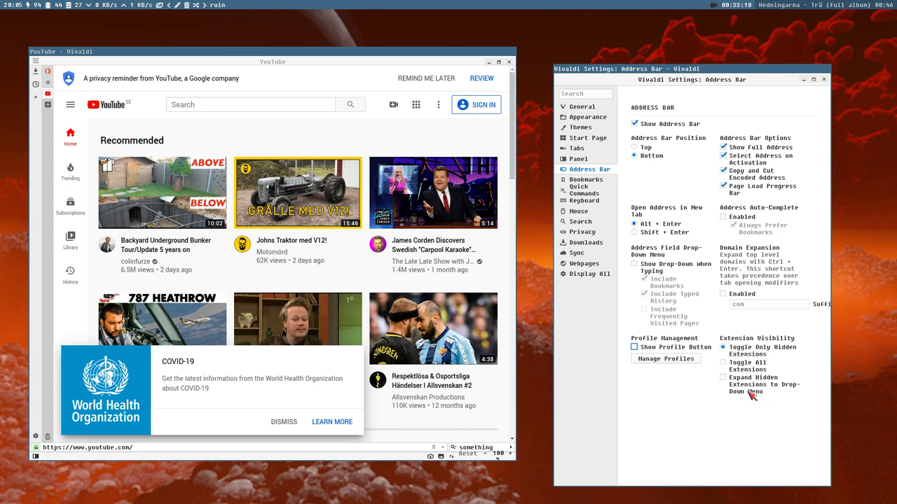
Step: Show the Quick Commands section in the Settings sidebar
left_click(587, 189)
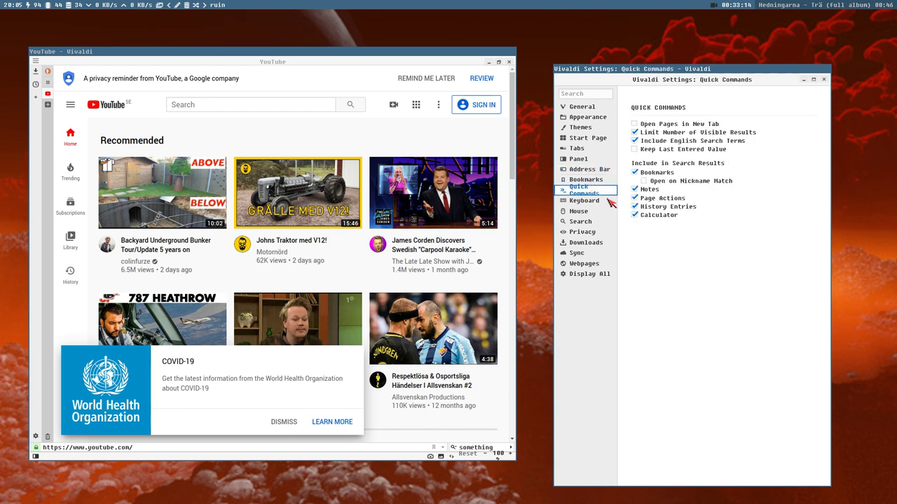
left_click(588, 180)
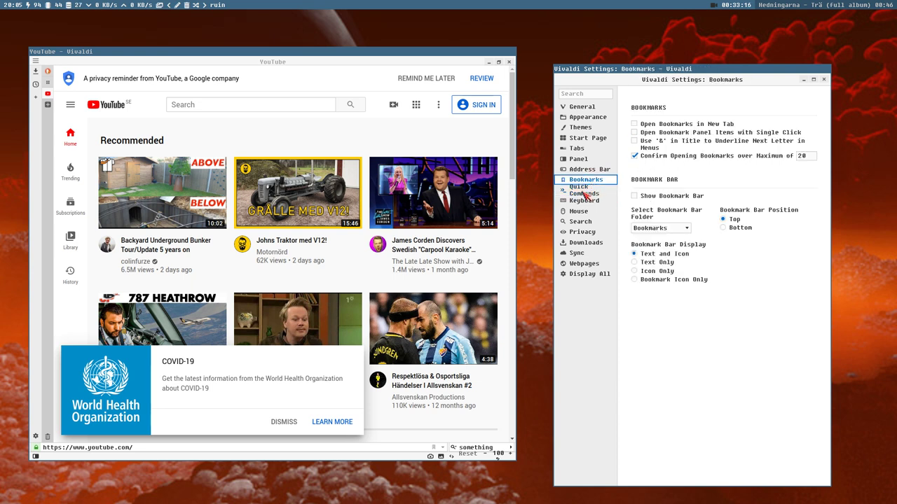
left_click(581, 190)
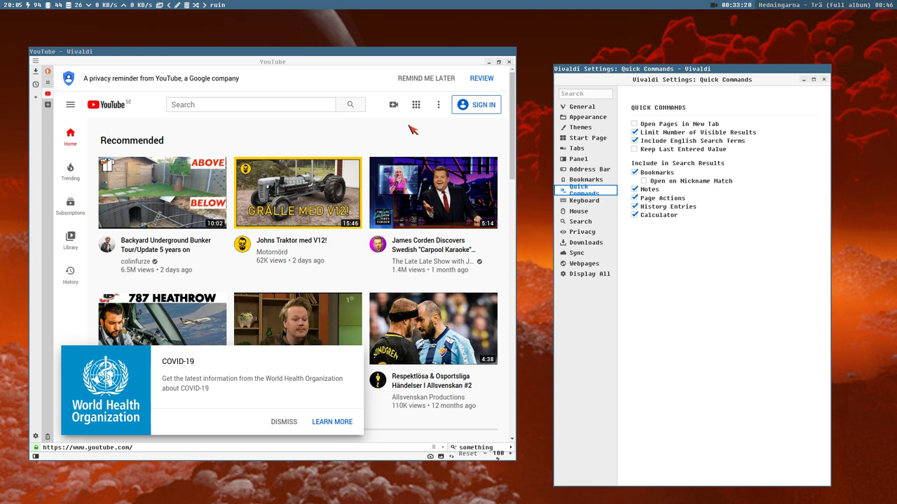
Step: Preview the Quick Commands list with F2 over the YouTube page, then dismiss it
left_click(333, 140)
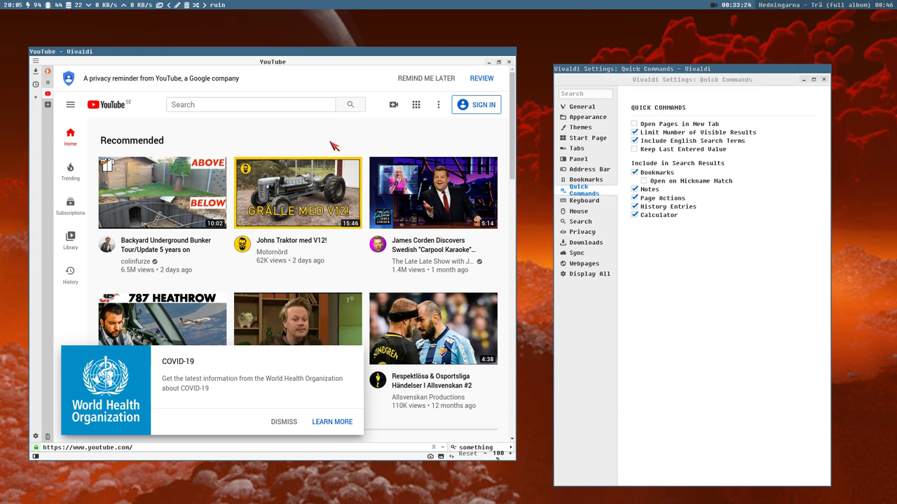
key("F2")
key("Down")
key("Up")
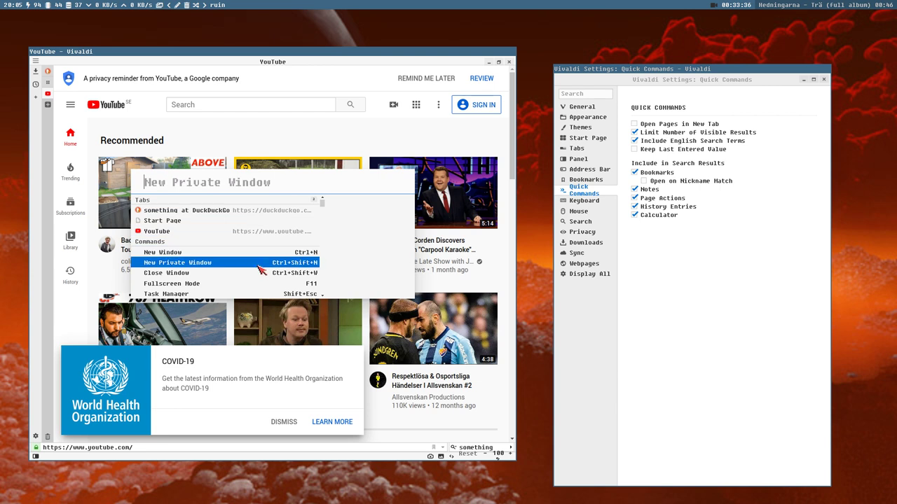
scroll(300, 280, "down", 3)
scroll(281, 260, "up", 3)
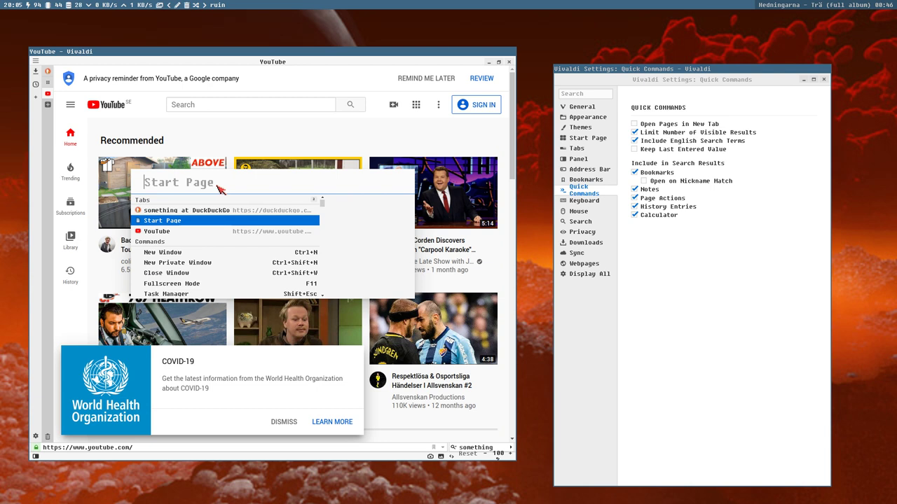
key("Up")
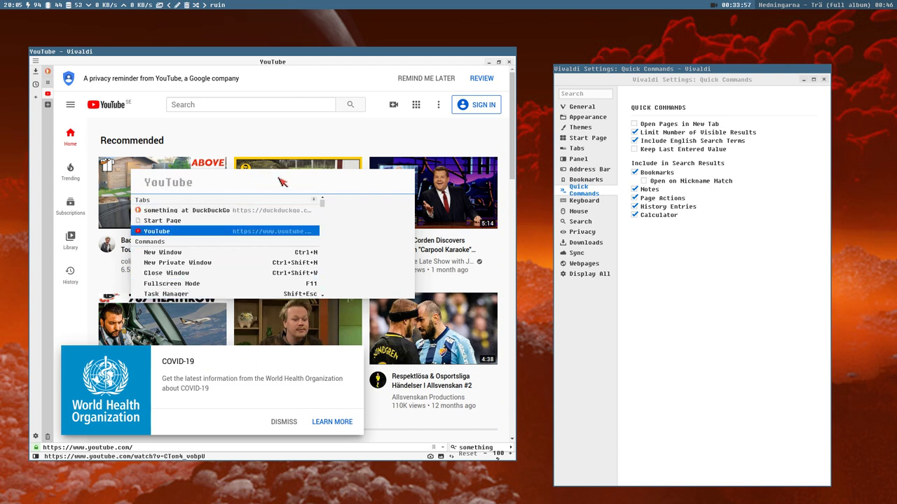
left_click(686, 217)
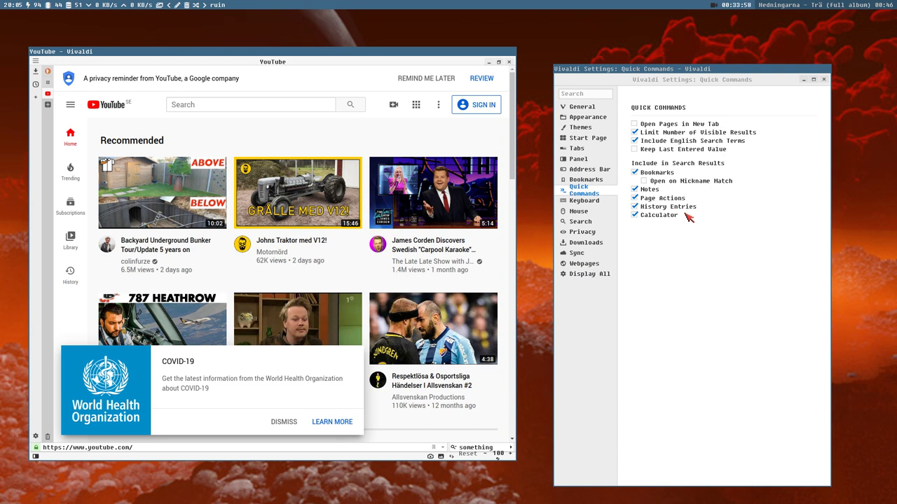
Step: Uncheck Allow Gestures under Mouse settings and move to the Search section
left_click(594, 201)
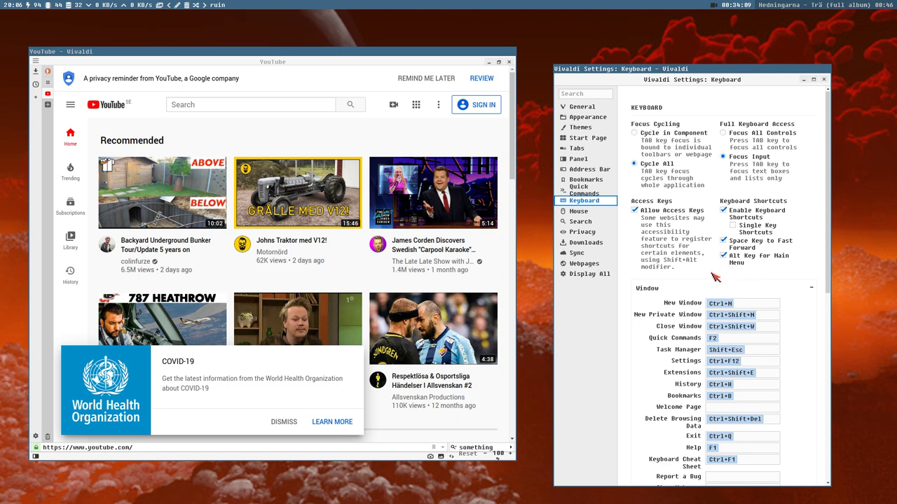
left_click(581, 212)
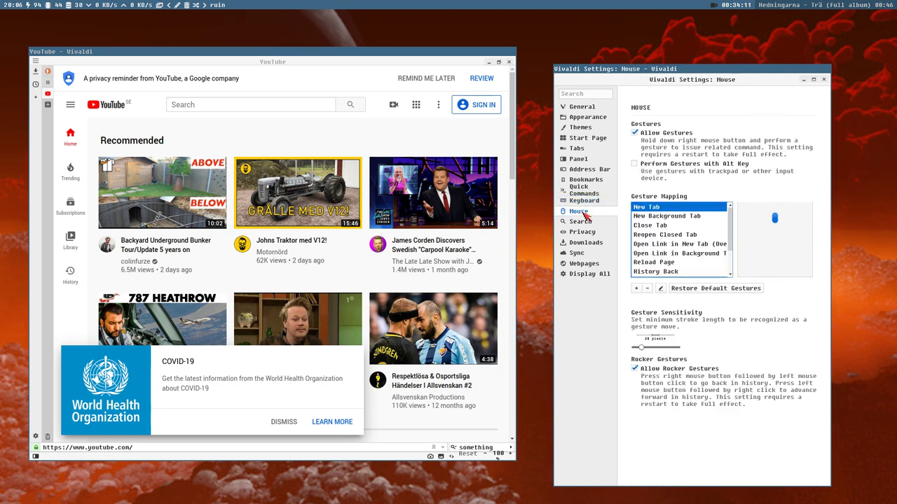
left_click(635, 133)
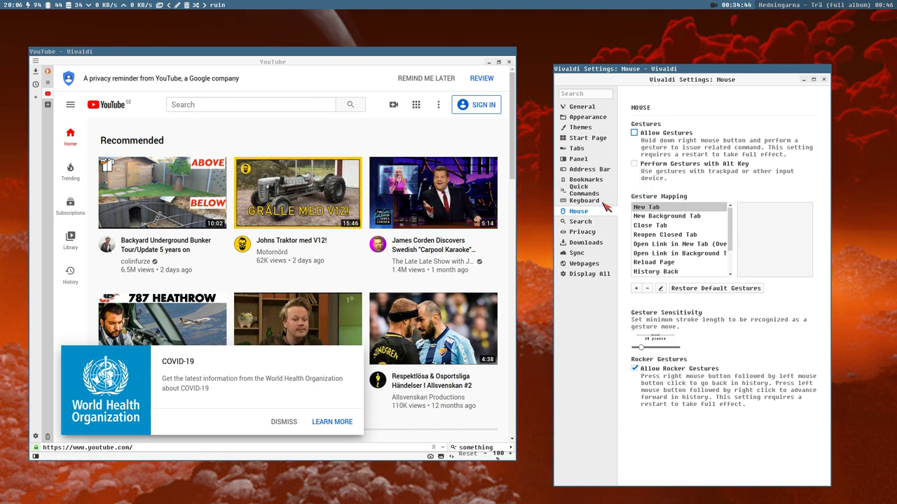
left_click(580, 222)
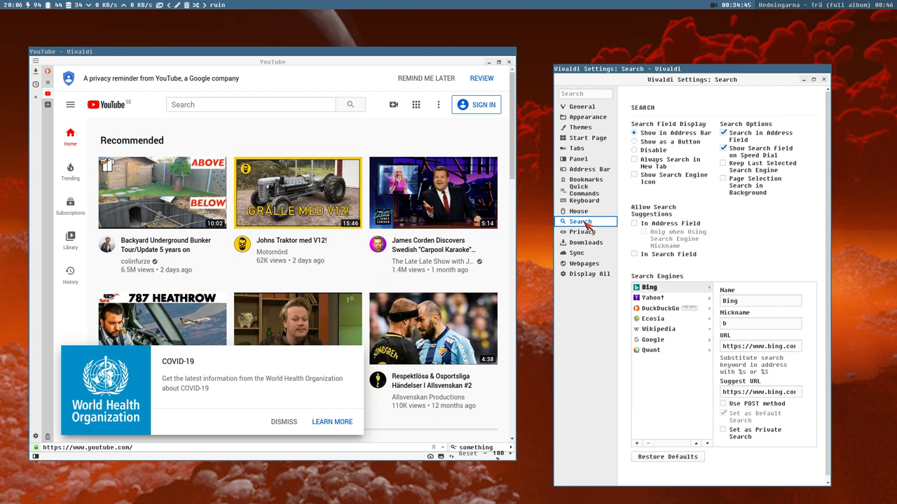
Step: Set Search Field Display to Disable, keeping the Speed Dial search field shown on the Start Page
left_click(658, 143)
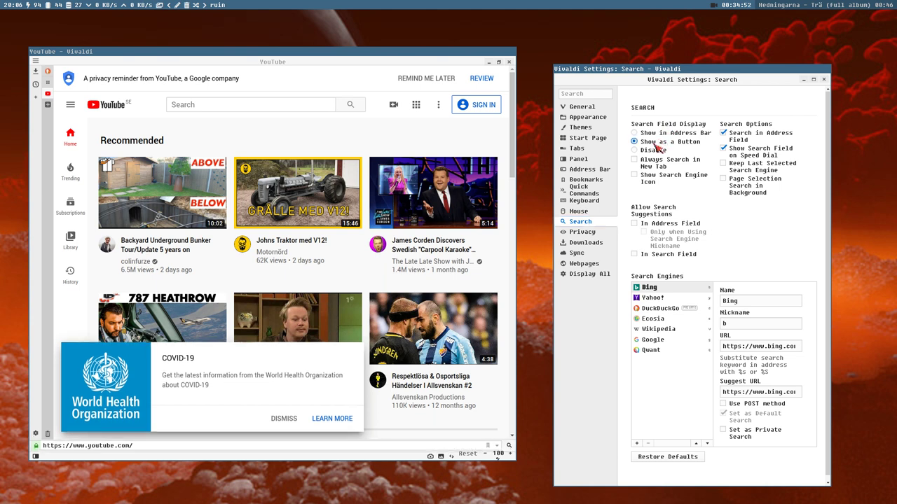
left_click(648, 152)
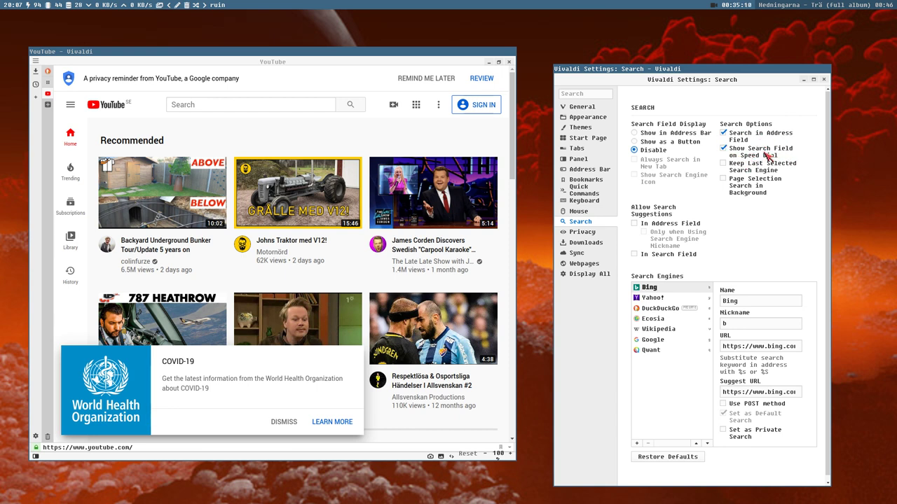
left_click(47, 71)
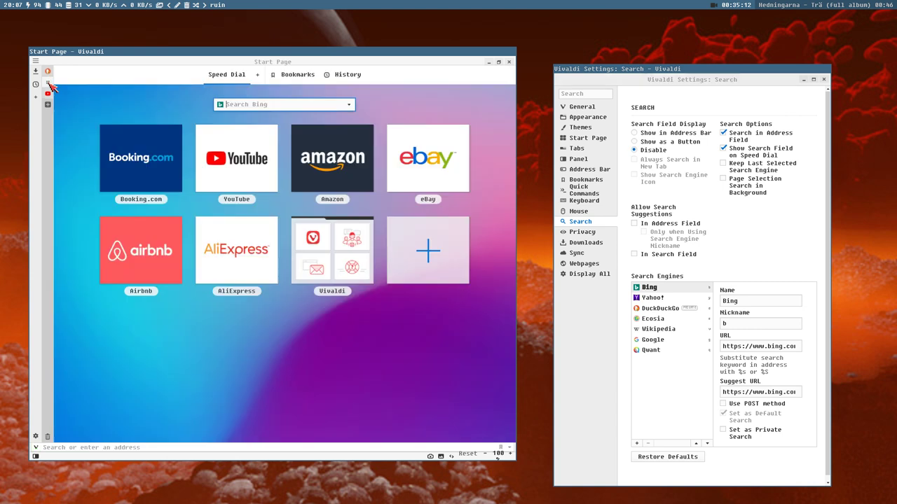
left_click(732, 151)
left_click(736, 153)
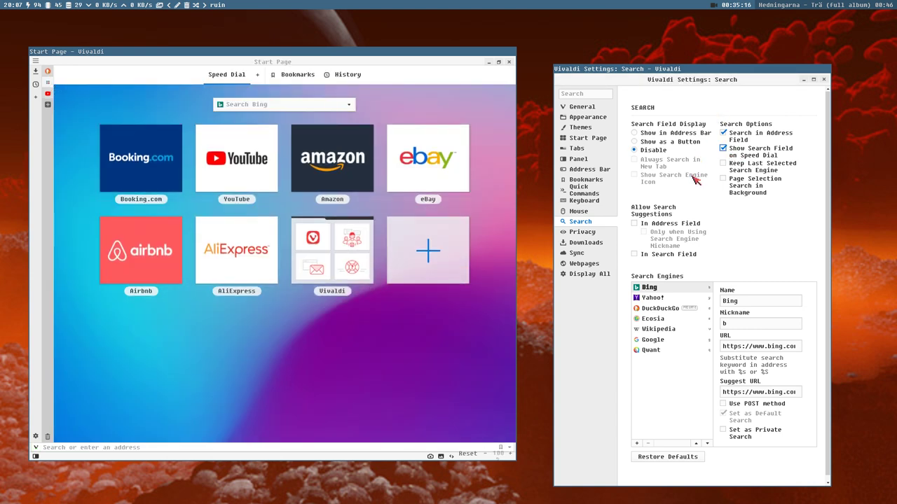
Step: Set DuckDuckGo as the default search engine and delete Yahoo!
left_click(660, 309)
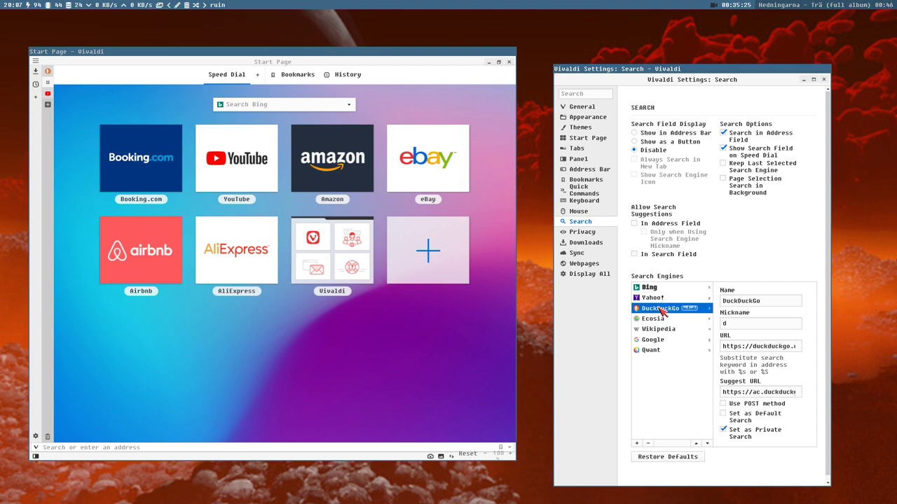
left_click(735, 418)
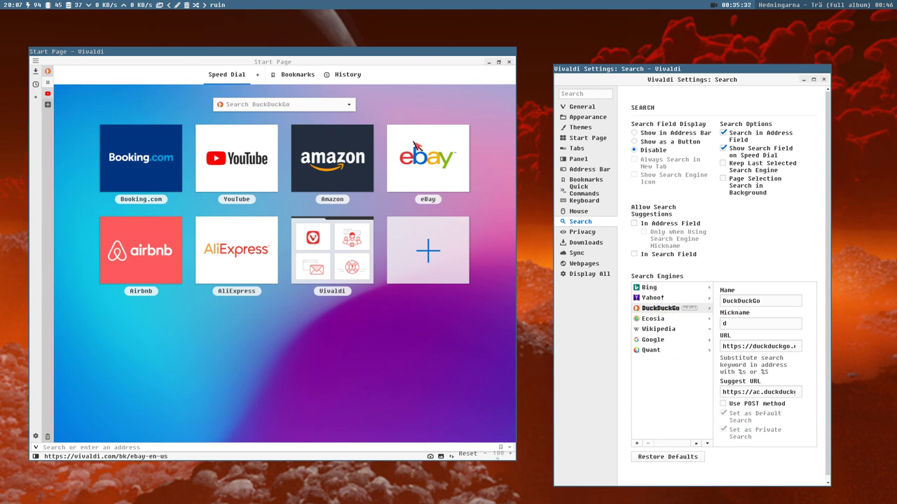
left_click(646, 301)
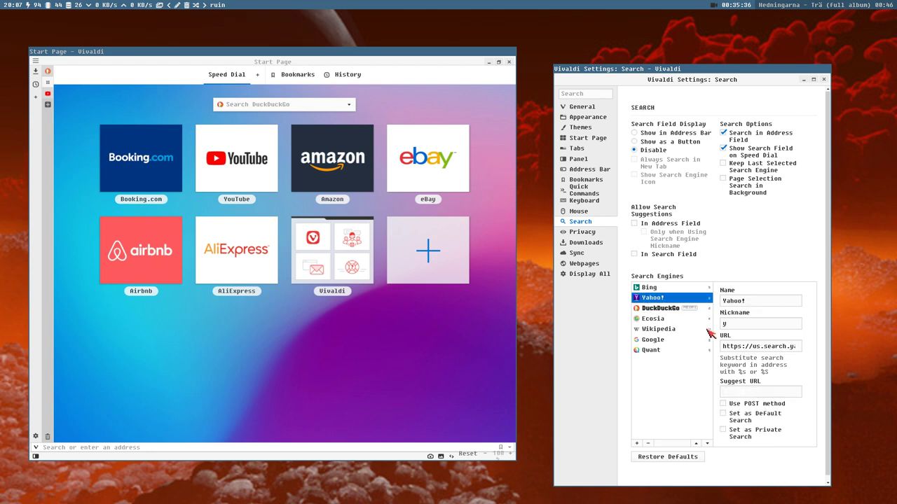
left_click(649, 445)
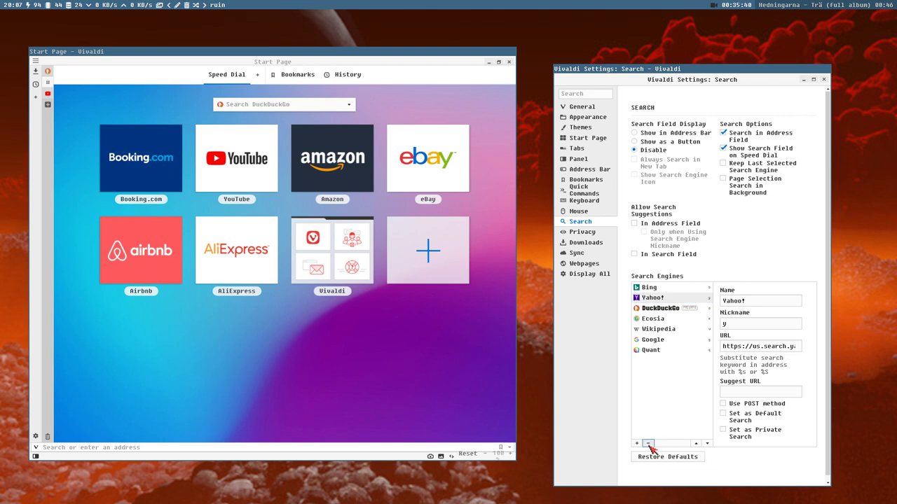
left_click(643, 133)
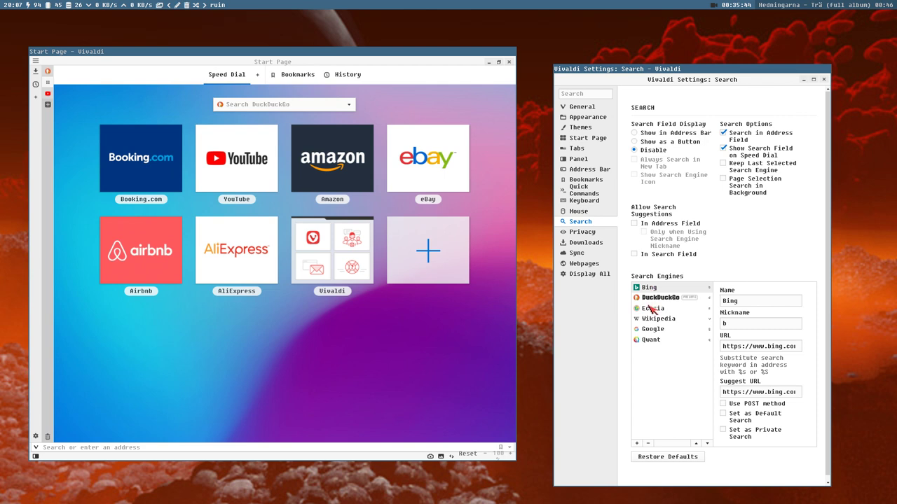
Step: Delete the Qwant and Ecosia search engines
left_click(660, 340)
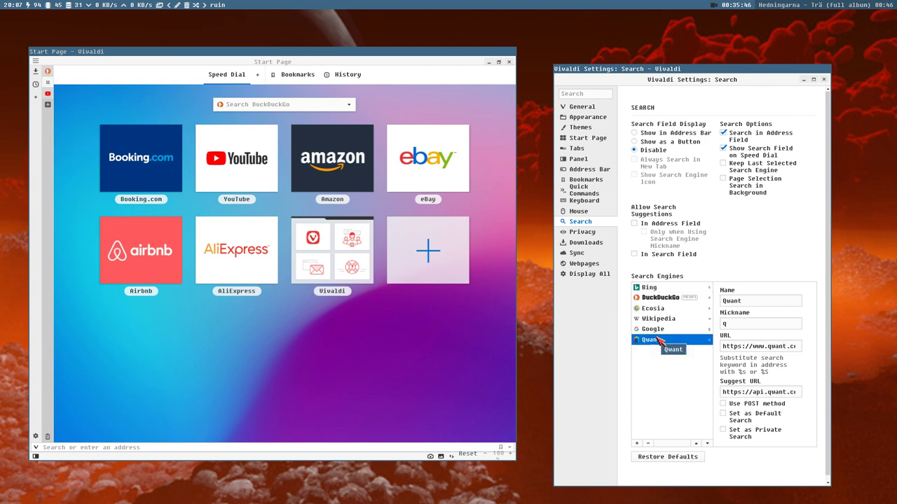
left_click(648, 444)
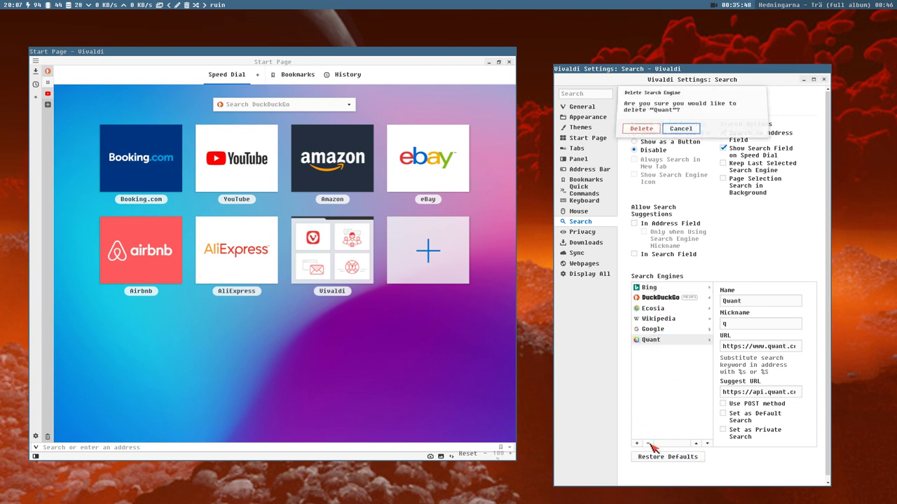
left_click(642, 133)
left_click(657, 308)
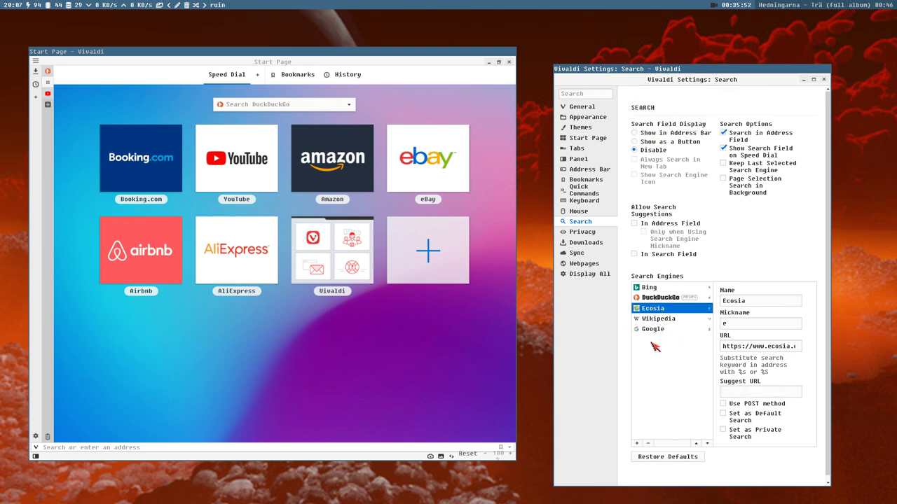
left_click(648, 445)
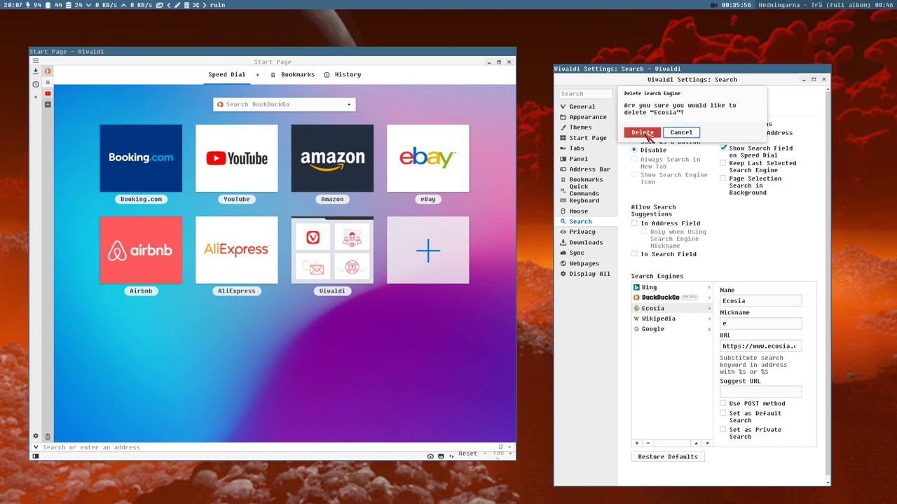
left_click(643, 132)
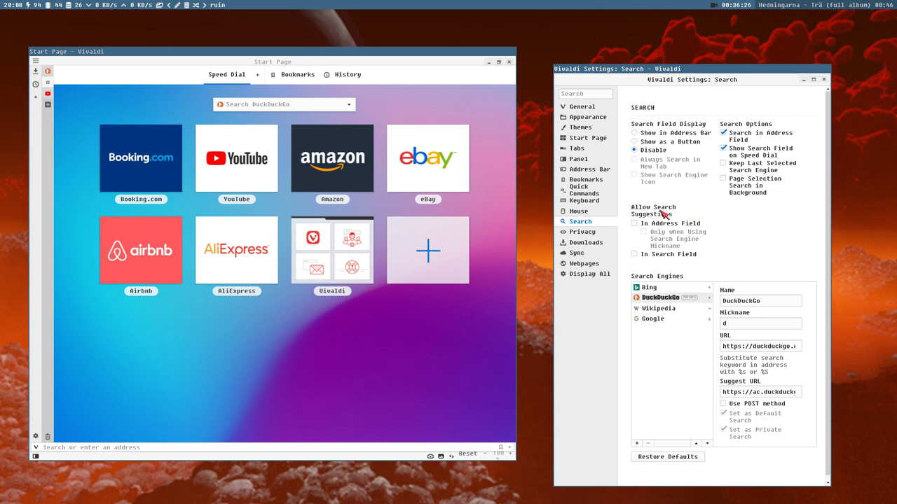
Step: Tick In Address Field search suggestions and test by typing 'ban' in the address bar
left_click(635, 223)
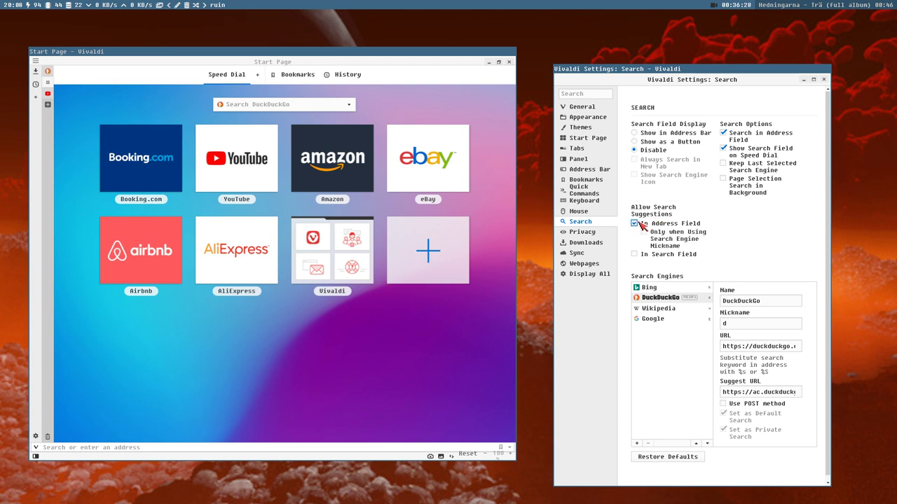
left_click(171, 449)
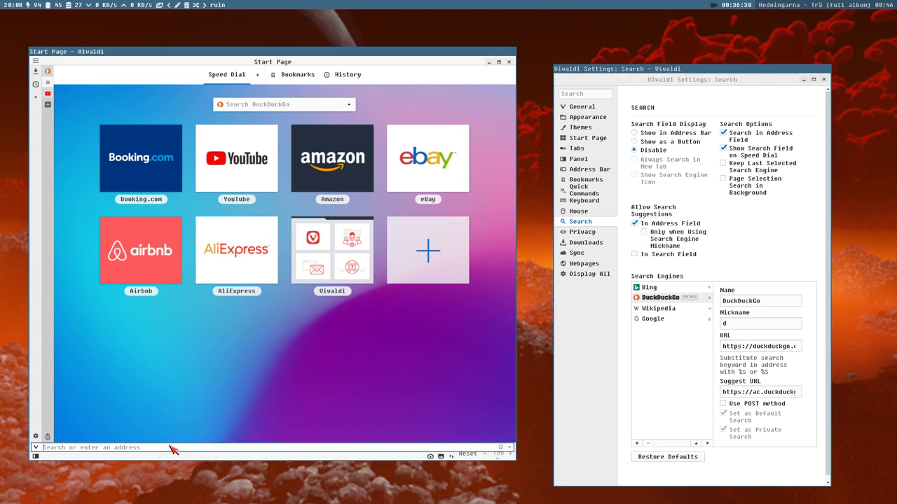
type("banan")
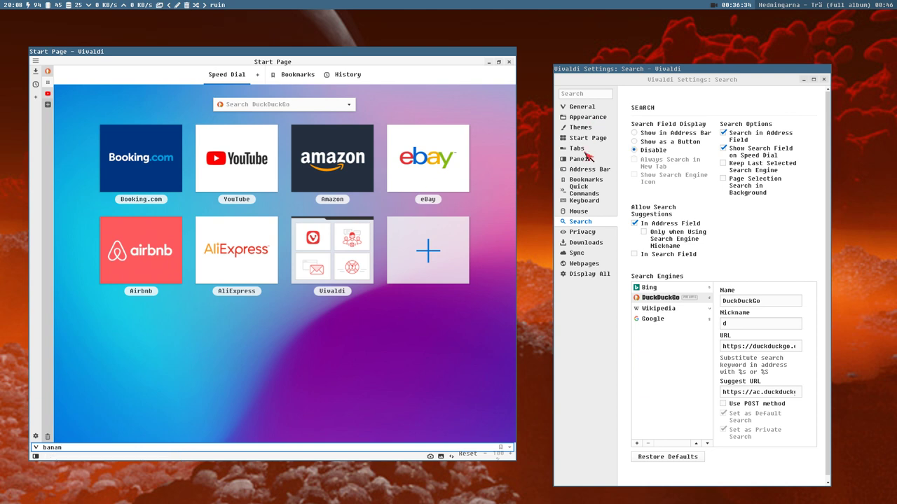
Step: Enable Show Drop-Down when Typing in Address Bar settings and test it with 'ban'
left_click(588, 169)
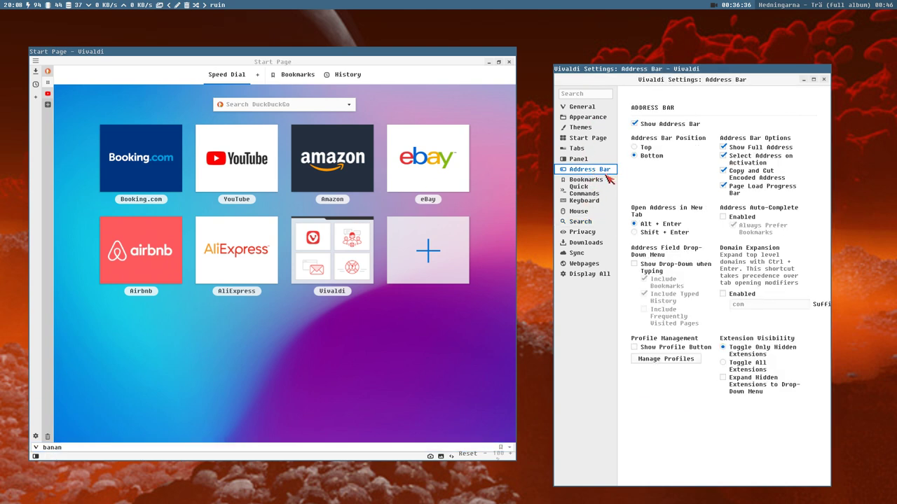
left_click(659, 269)
left_click(105, 447)
key("BackSpace")
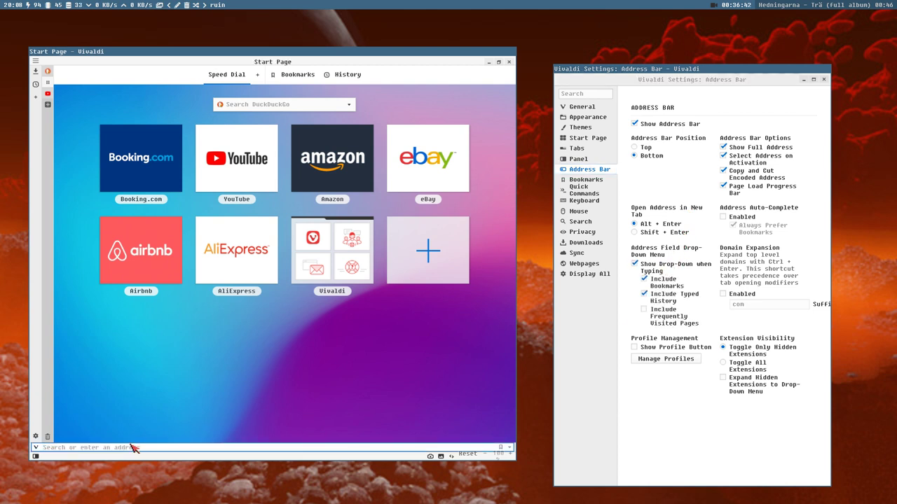
type("ban")
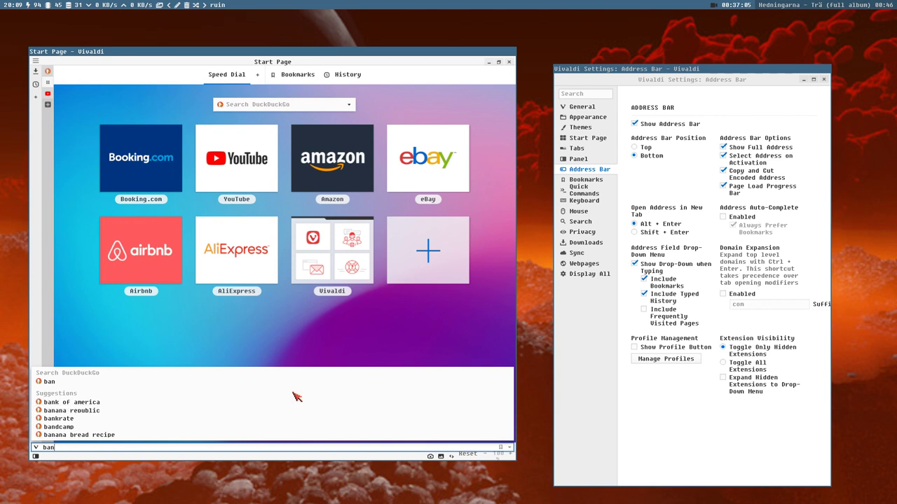
key("Escape")
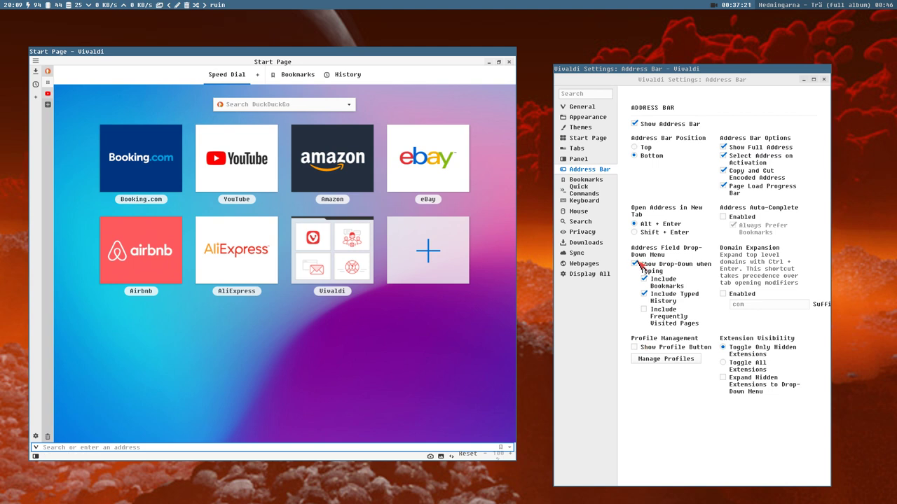
Step: Untick Show Drop-Down when Typing and In Address Field suggestions, then go to Privacy
left_click(636, 264)
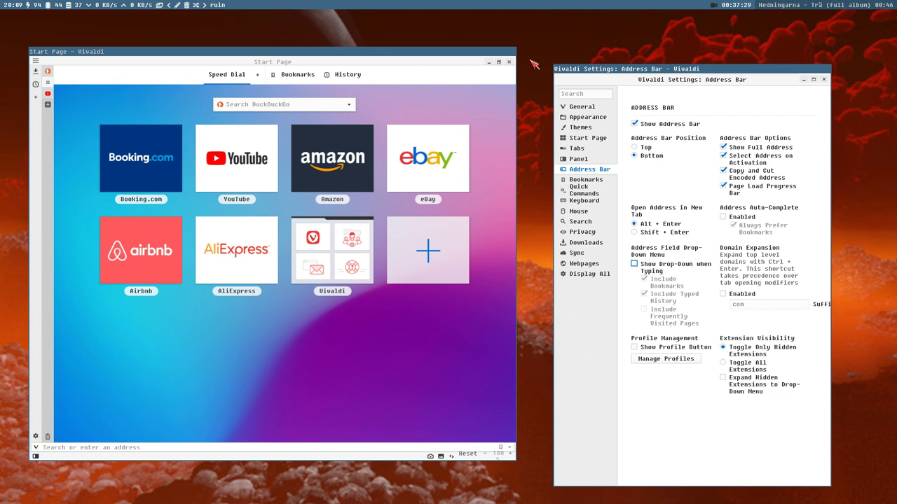
left_click(579, 232)
left_click(581, 222)
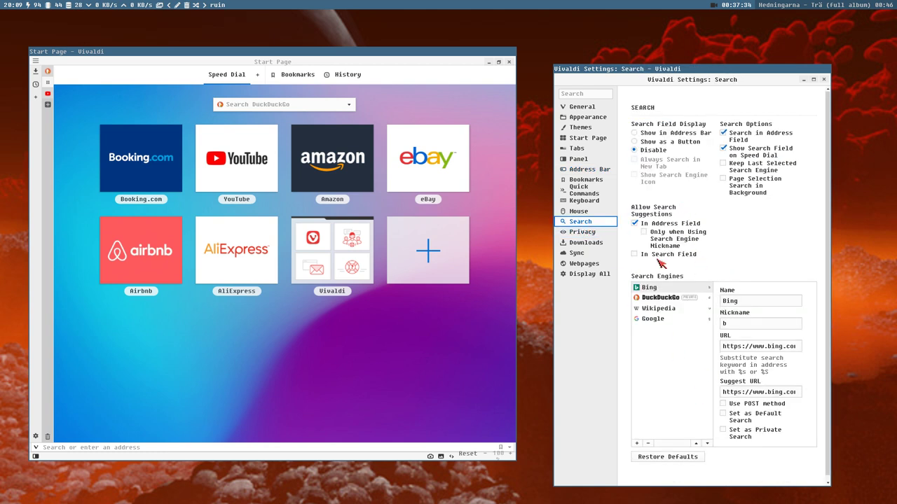
left_click(638, 223)
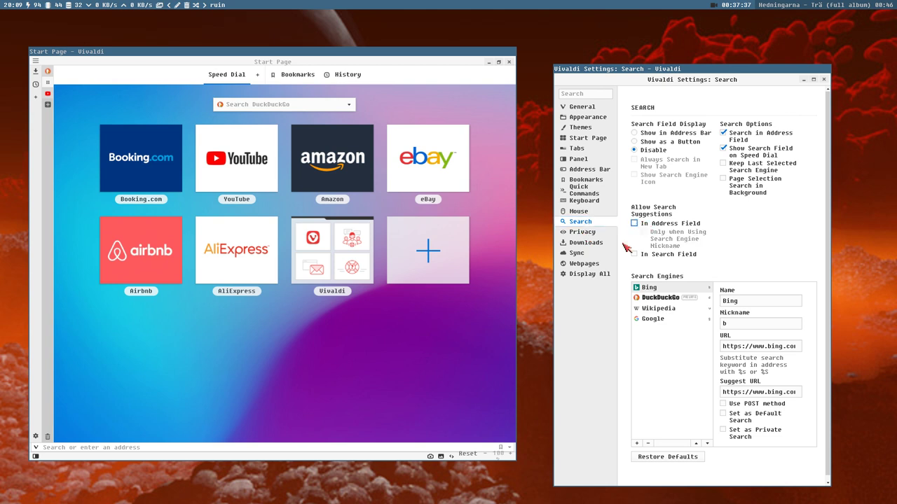
left_click(585, 234)
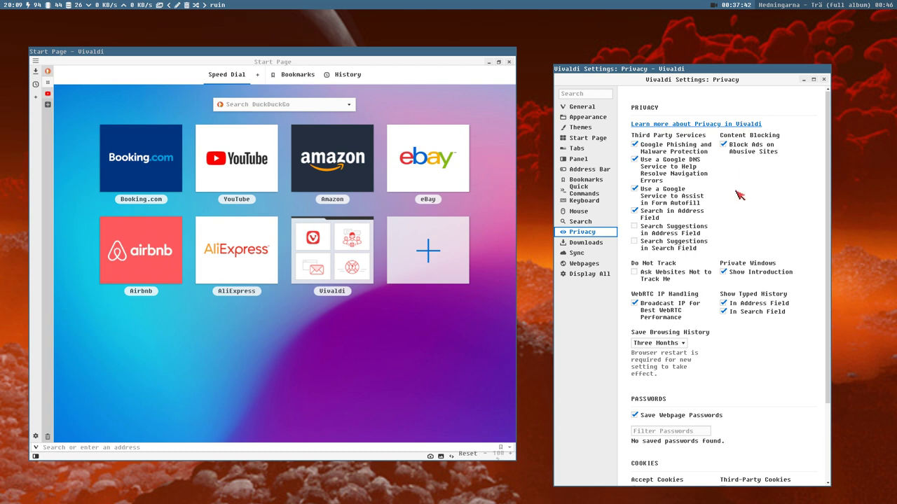
Step: Untick Block Ads on Abusive Sites, Google phishing protection, DNS, autofill, and Search in Address Field
left_click(723, 145)
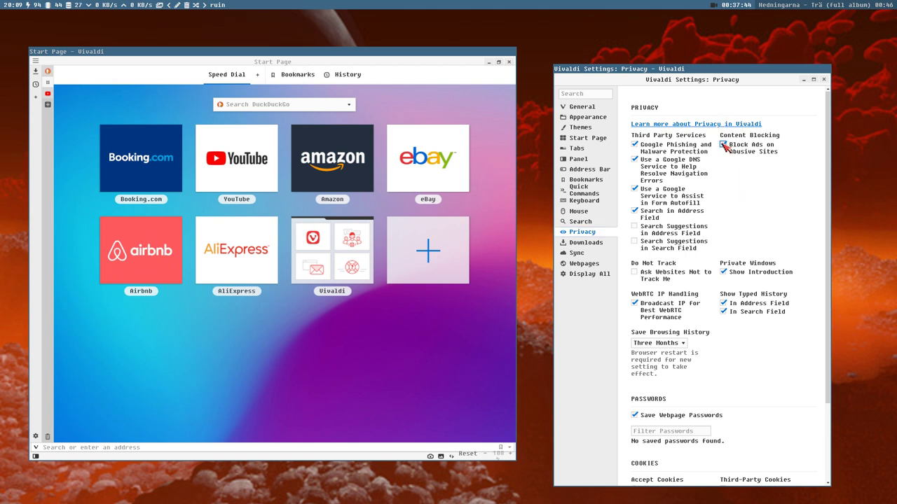
left_click(676, 147)
left_click(646, 163)
left_click(671, 192)
left_click(671, 213)
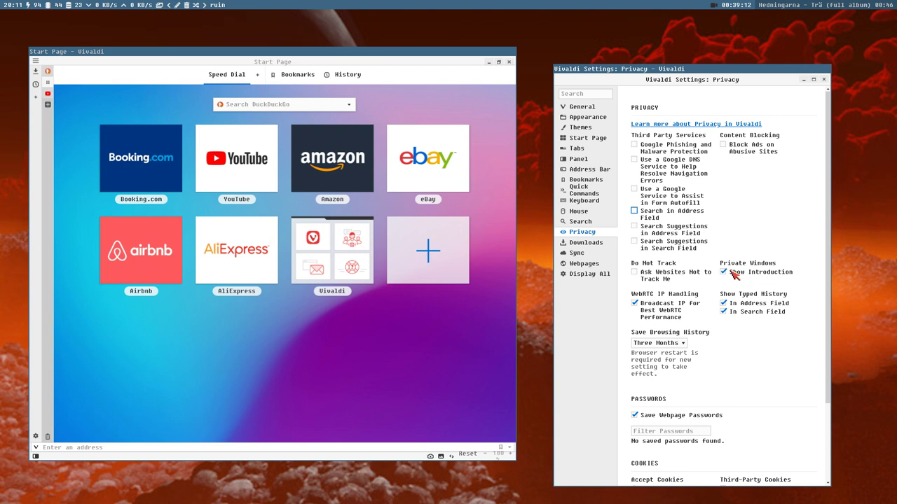
Step: From the start page window, open a new private window and close it again
left_click(375, 383)
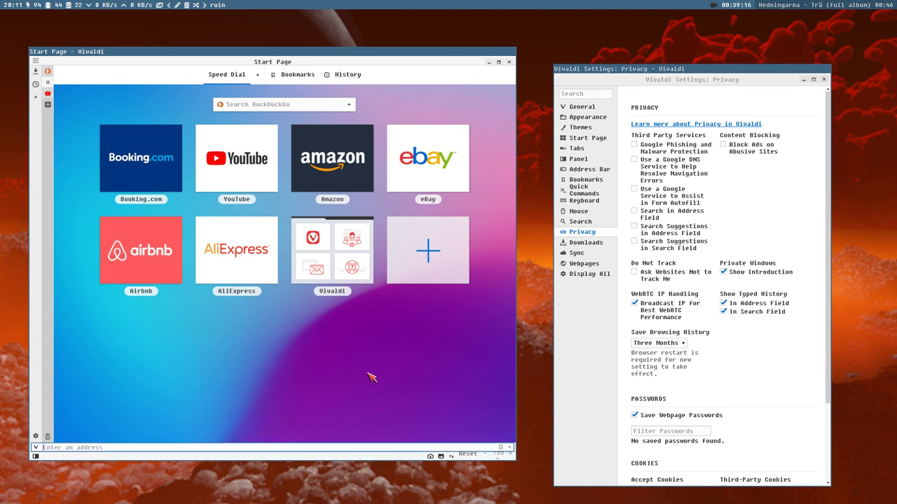
key("ctrl+shift+n")
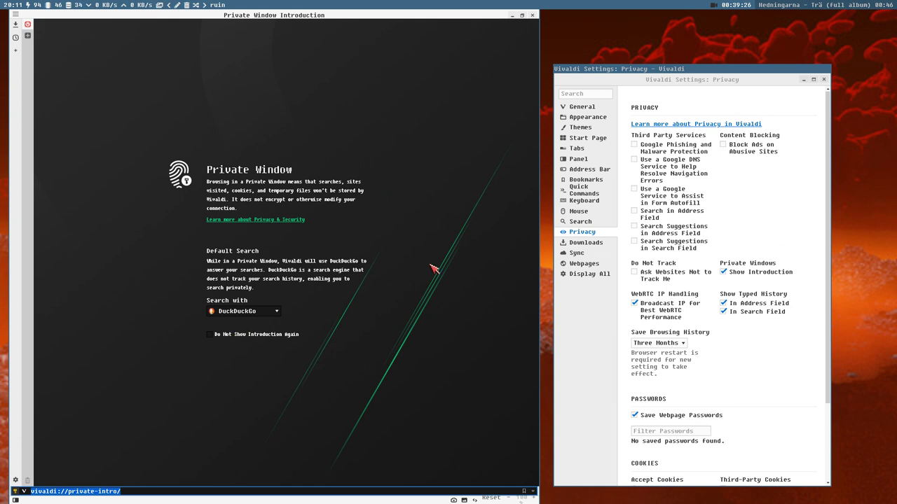
key("ctrl+w")
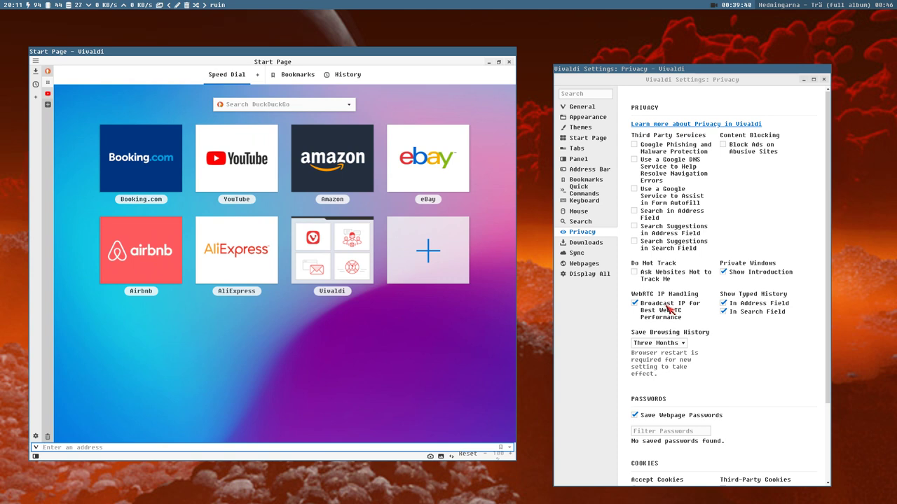
Step: Uncheck Show Typed History for the address and search fields and set Save Browsing History to Session Only
left_click(751, 306)
left_click(748, 312)
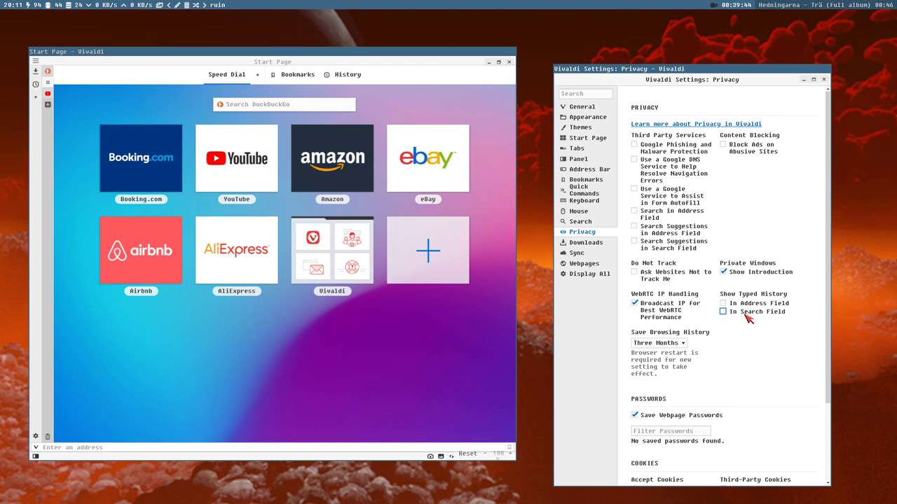
left_click(684, 344)
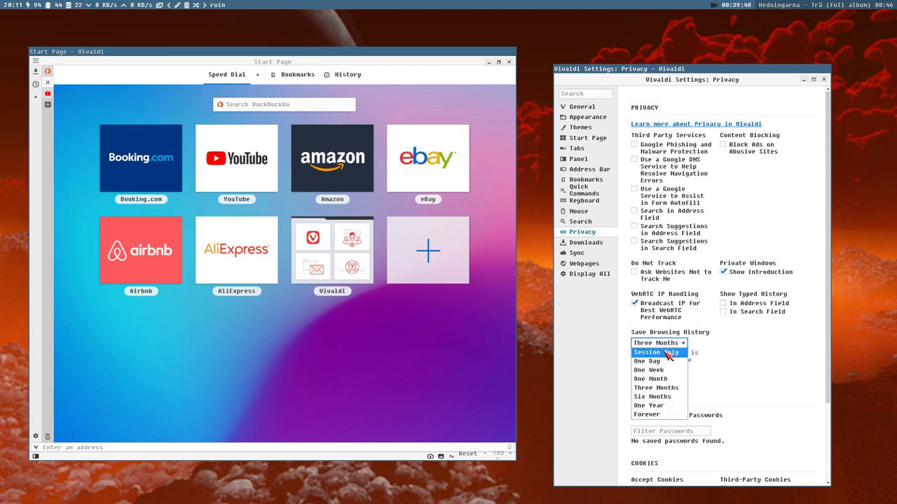
left_click(666, 354)
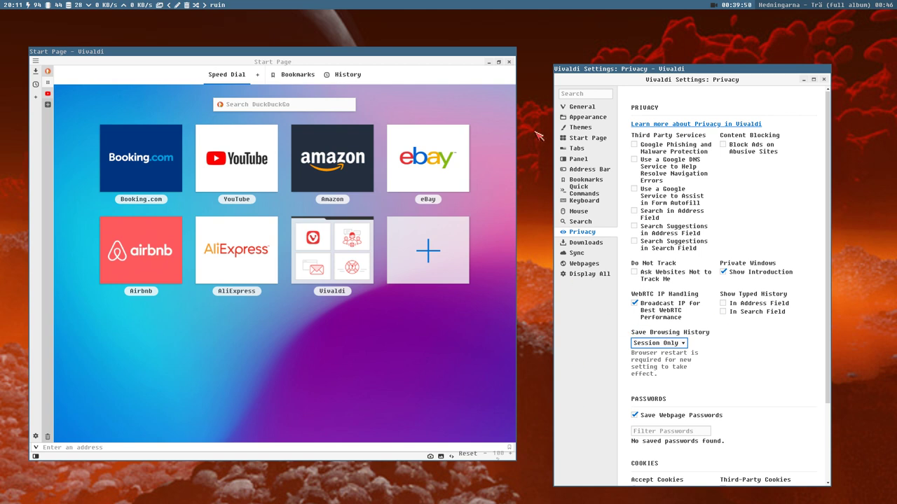
left_click(657, 345)
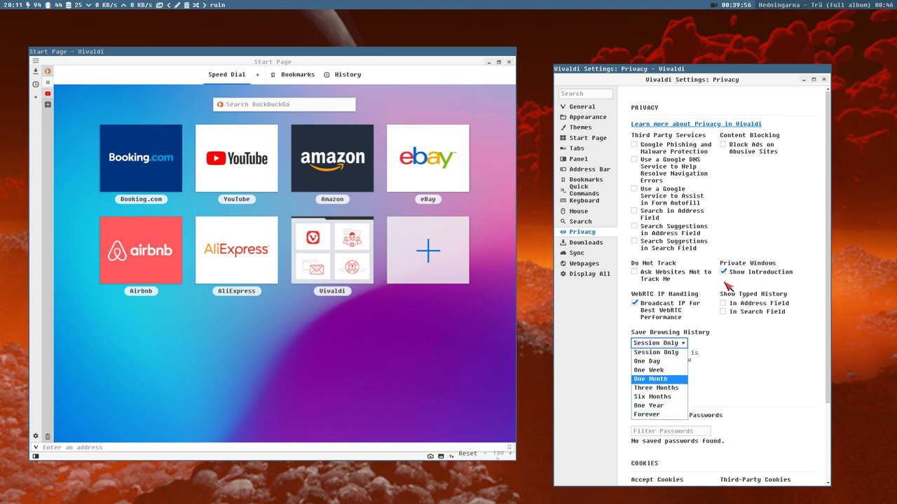
left_click(708, 341)
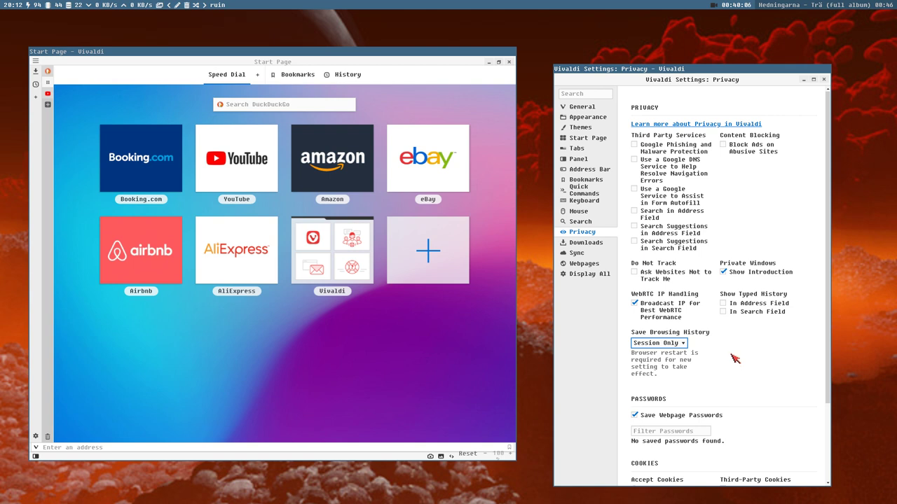
Step: Check Block Third-Party Cookies in the Cookies section, then go to the Downloads settings
scroll(734, 350, "down", 3)
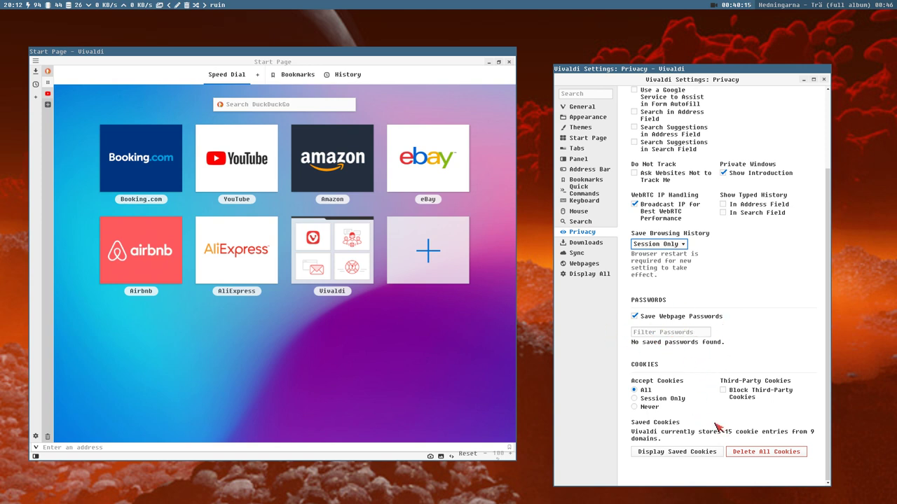
left_click(676, 401)
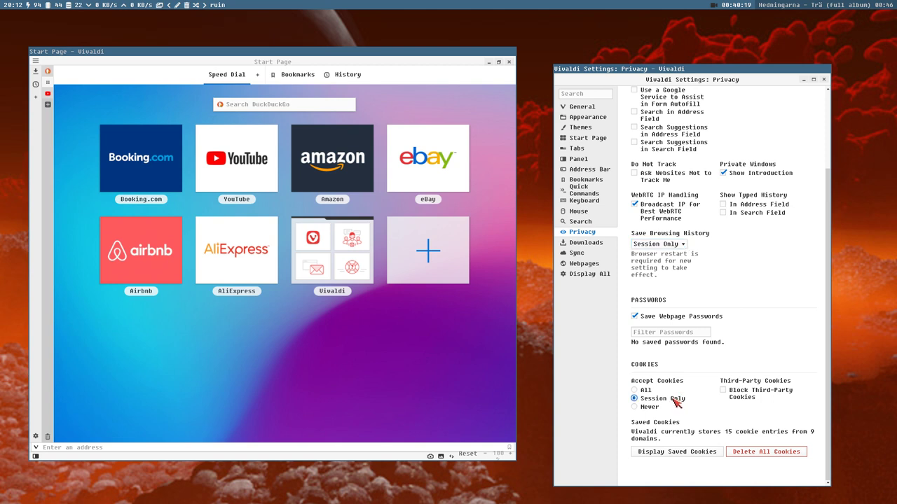
left_click(648, 392)
left_click(587, 243)
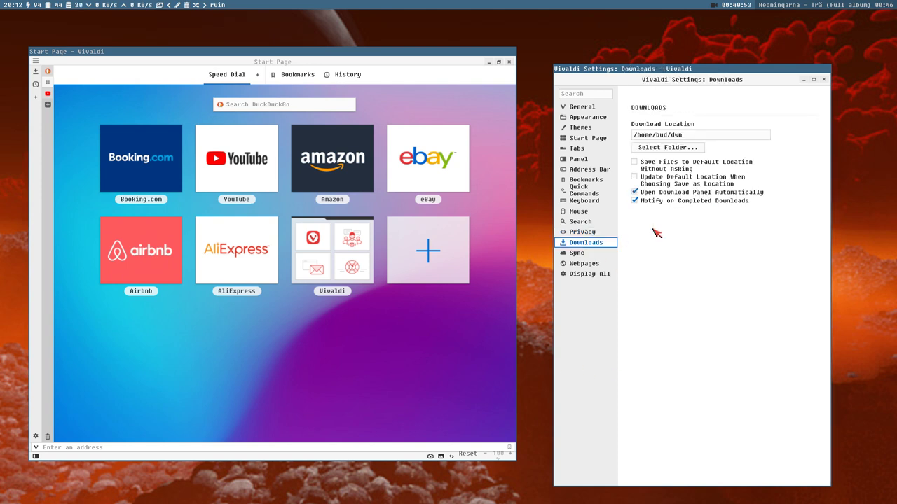
Step: Go through the Sync section to the Webpages settings page
left_click(578, 253)
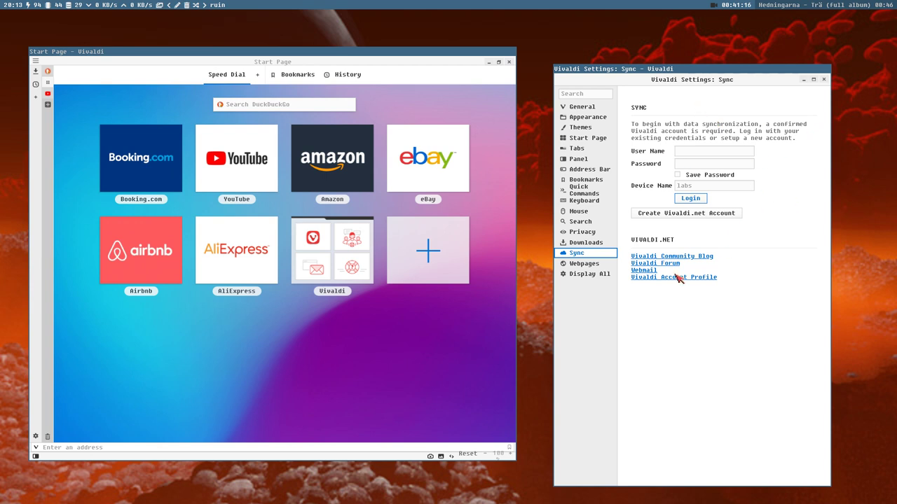
left_click(589, 266)
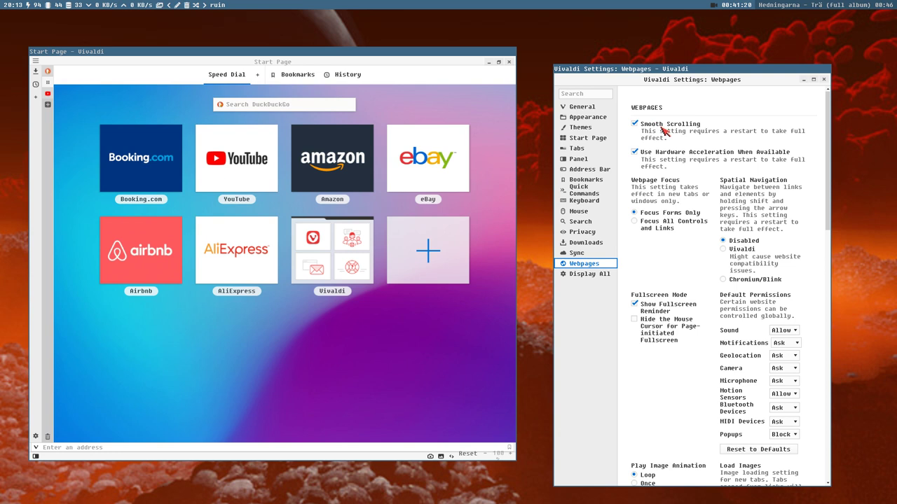
Step: Search the web for 'something' from the address bar and scroll through the DuckDuckGo results
type("something")
key("Return")
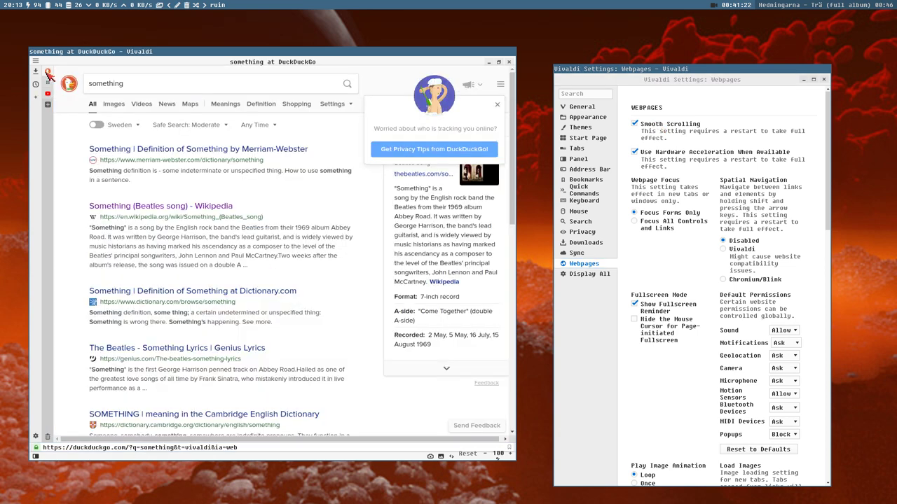
scroll(231, 221, "down", 10)
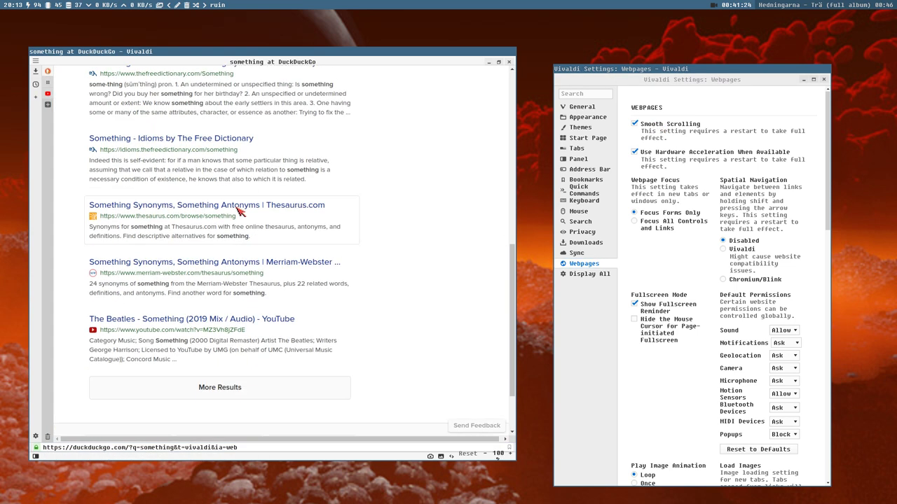
scroll(315, 253, "up", 10)
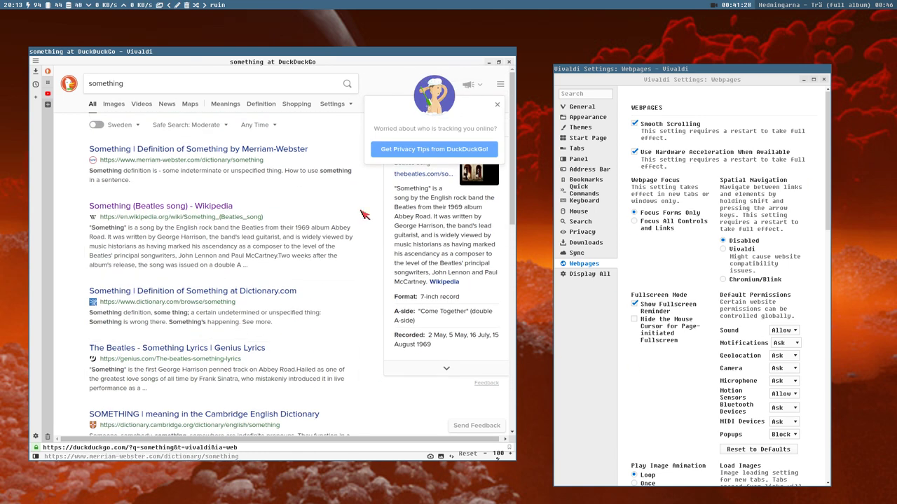
scroll(308, 210, "down", 3)
scroll(308, 210, "down", 10)
Step: Uncheck Smooth Scrolling in the Webpages settings and dismiss the DuckDuckGo privacy-tips popup
scroll(364, 210, "up", 8)
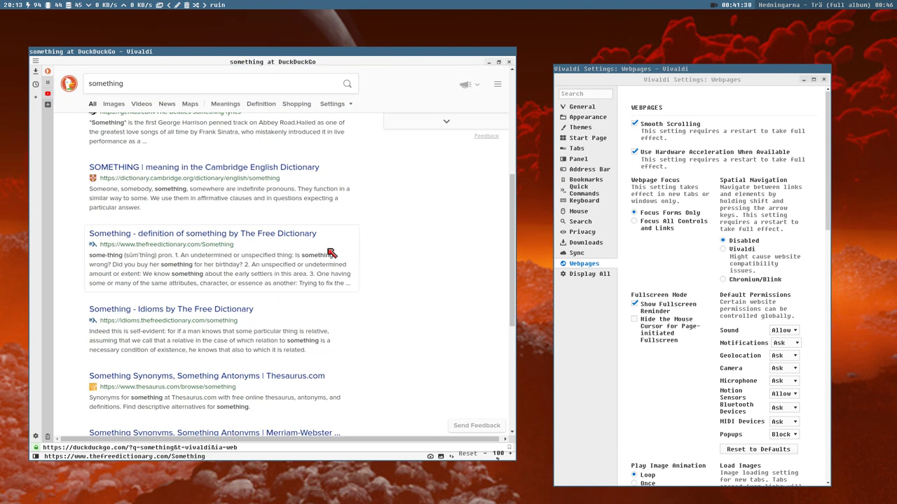
scroll(338, 261, "up", 4)
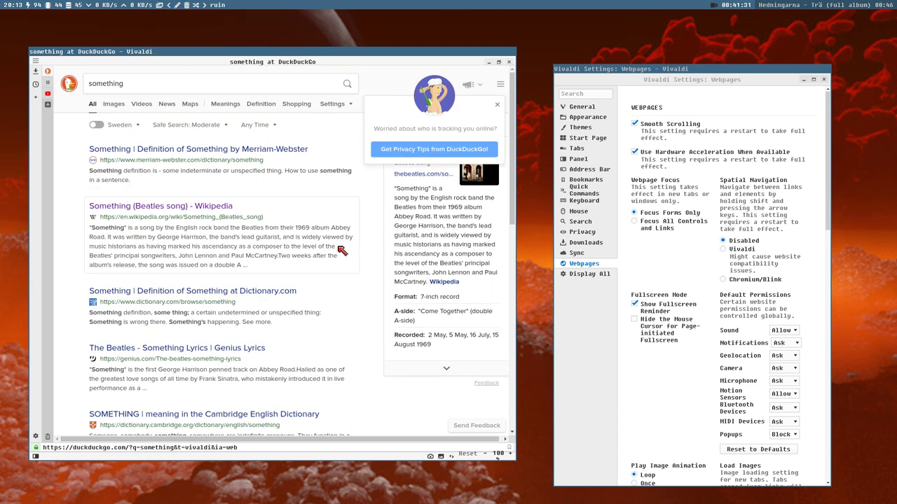
left_click(657, 126)
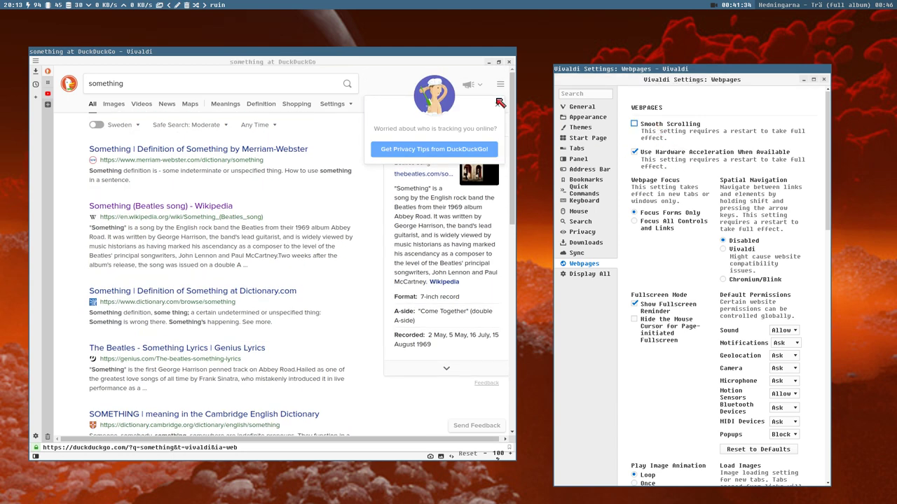
left_click(498, 106)
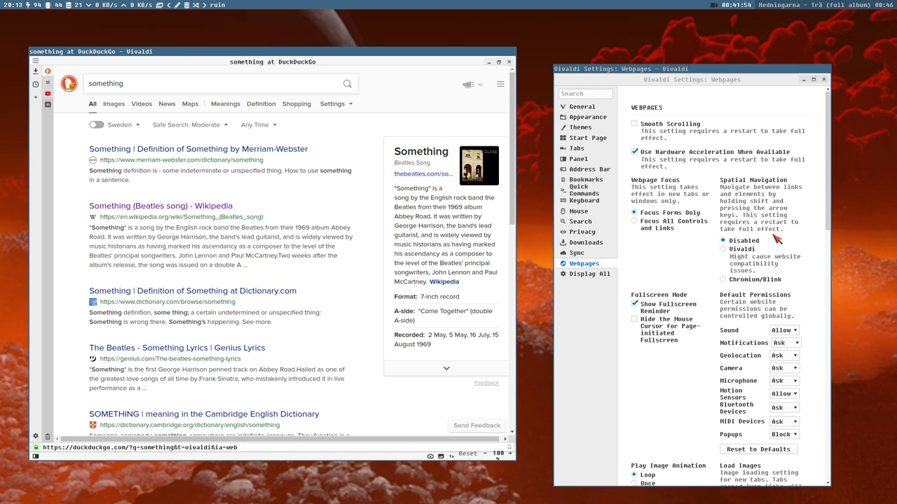
Step: Under Default Permissions, set Geolocation, Camera and Microphone to Block
scroll(705, 255, "down", 1)
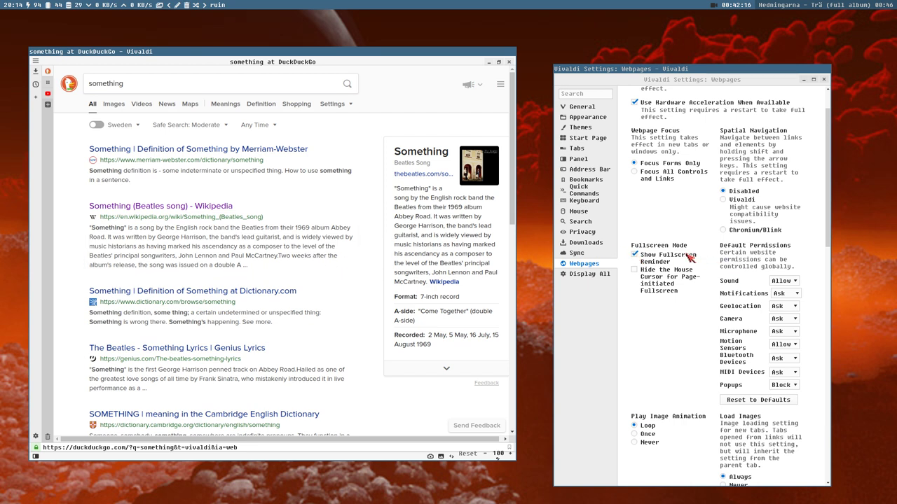
scroll(759, 288, "down", 2)
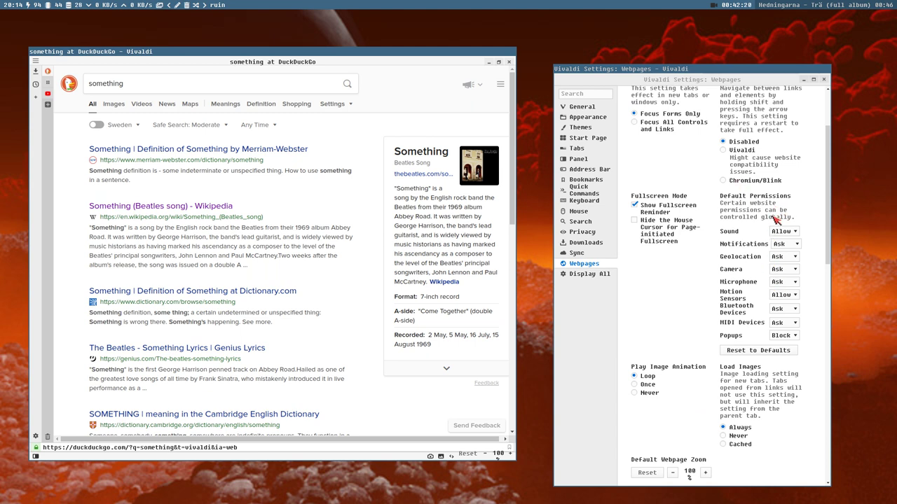
scroll(774, 224, "up", 3)
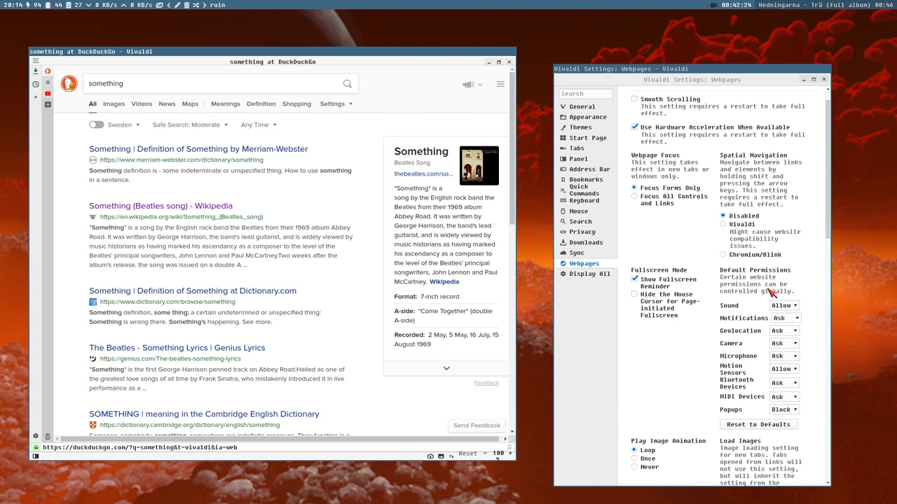
scroll(767, 285, "down", 1)
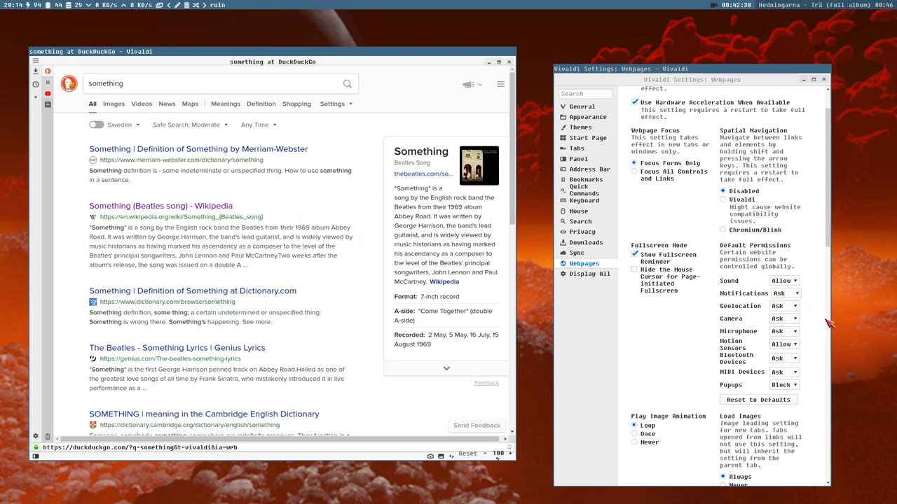
left_click(785, 310)
left_click(791, 341)
left_click(793, 319)
left_click(783, 346)
left_click(786, 332)
left_click(783, 358)
Step: Set Motion Sensors, Bluetooth Devices and MIDI Devices permissions to Block
left_click(785, 345)
left_click(791, 372)
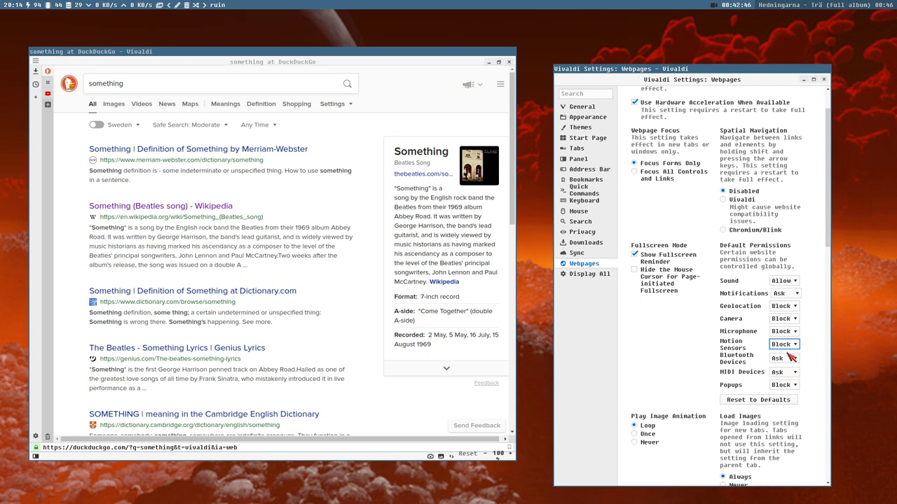
left_click(787, 360)
left_click(789, 385)
left_click(785, 373)
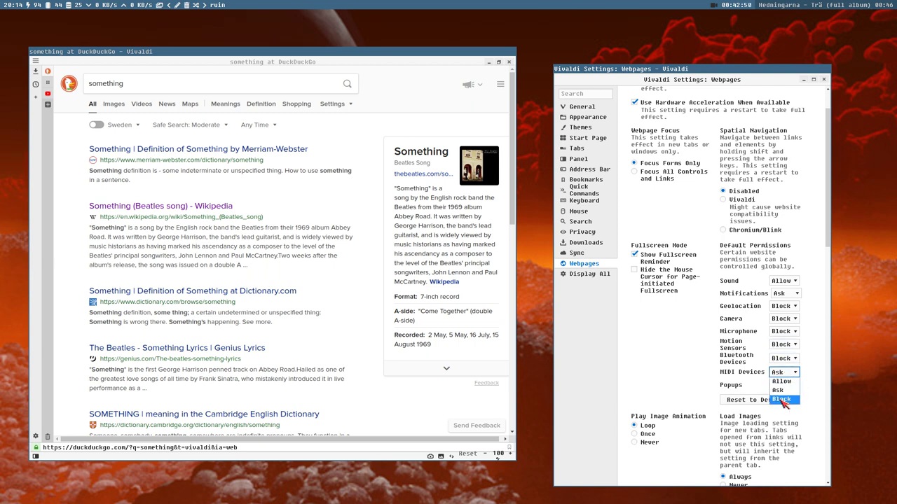
left_click(784, 399)
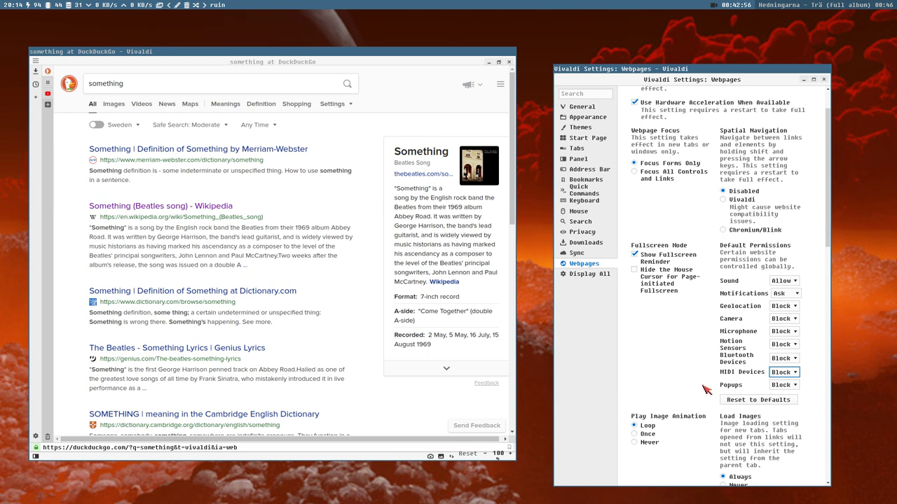
scroll(706, 388, "down", 6)
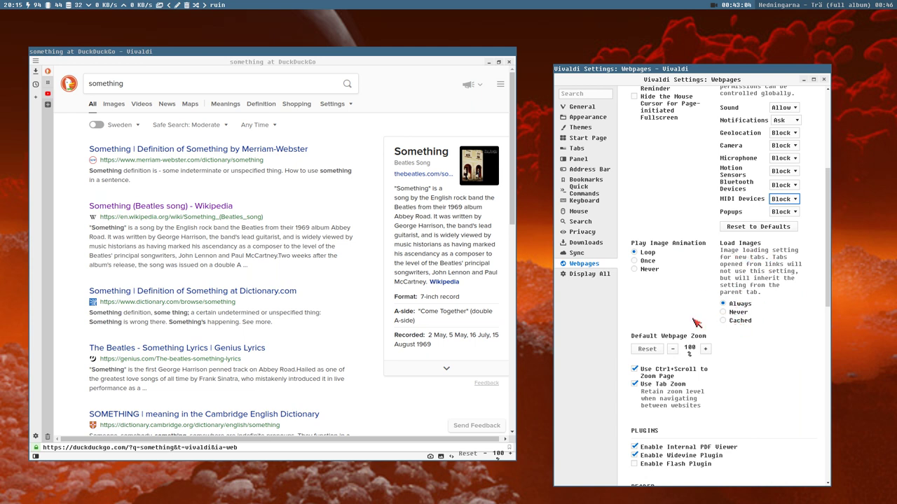
left_click(442, 458)
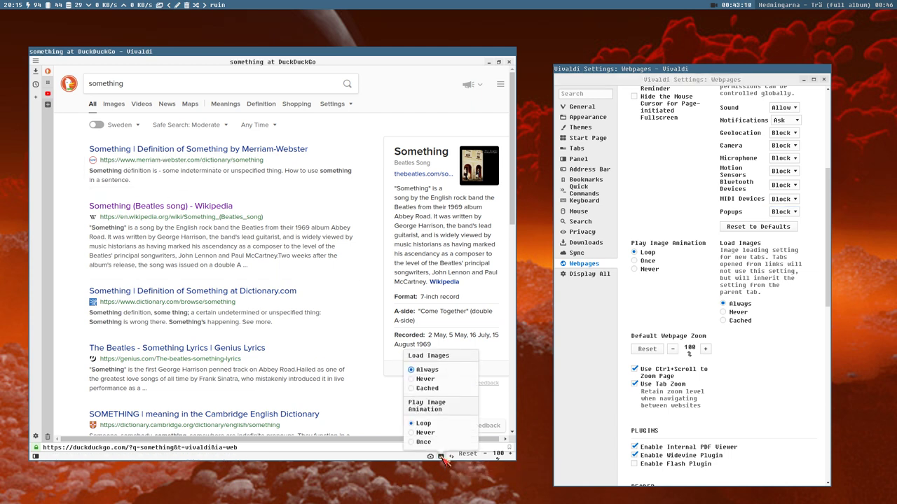
left_click(419, 379)
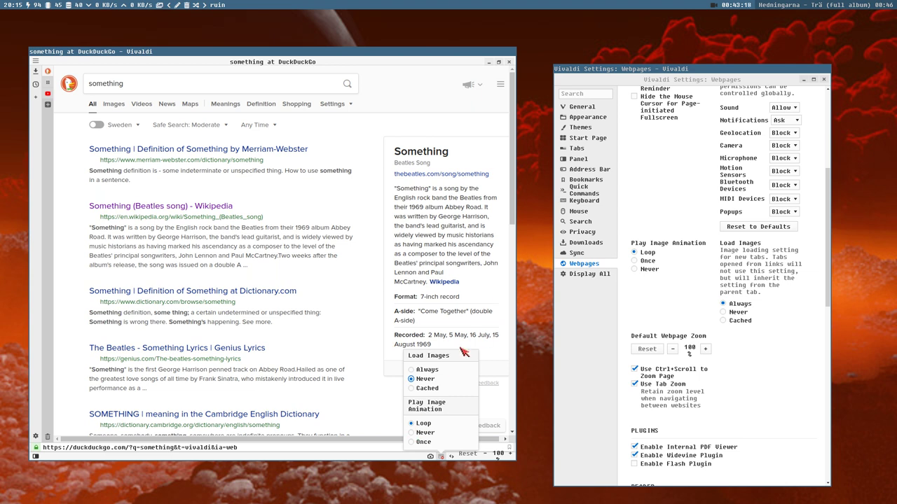
left_click(429, 388)
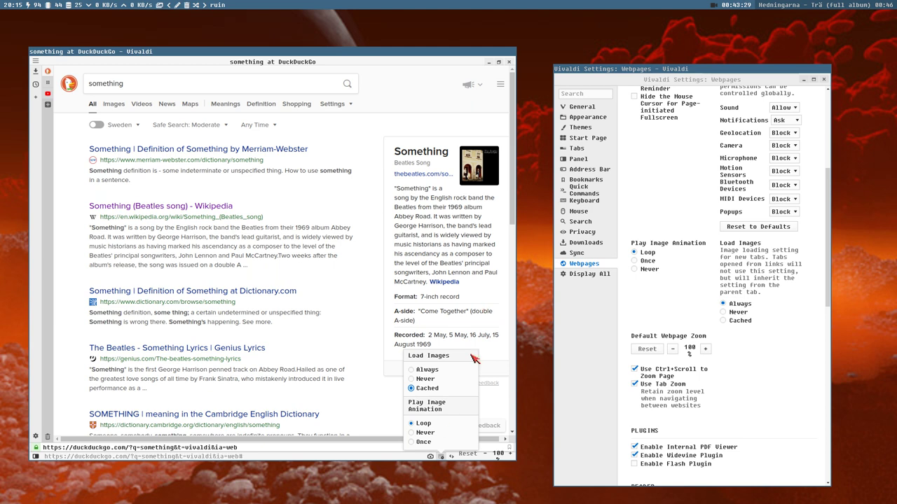
left_click(435, 371)
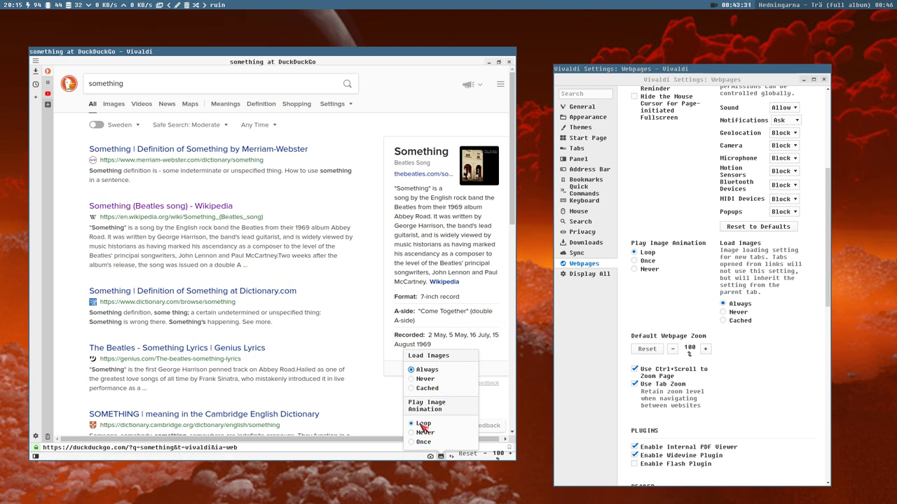
left_click(370, 322)
scroll(744, 357, "down", 2)
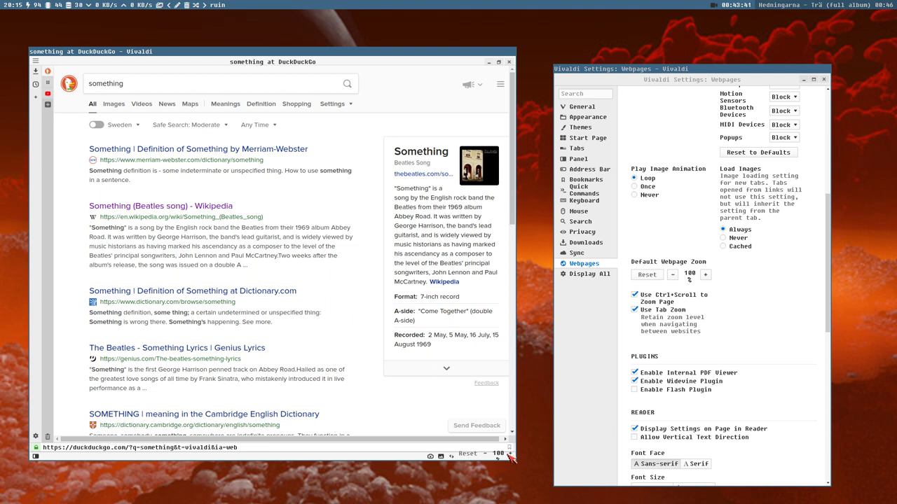
left_click(509, 454)
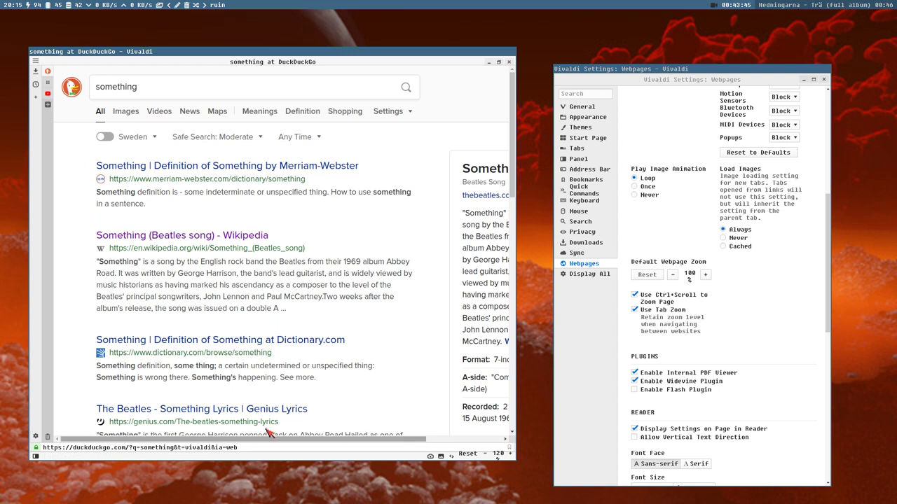
left_click(708, 276)
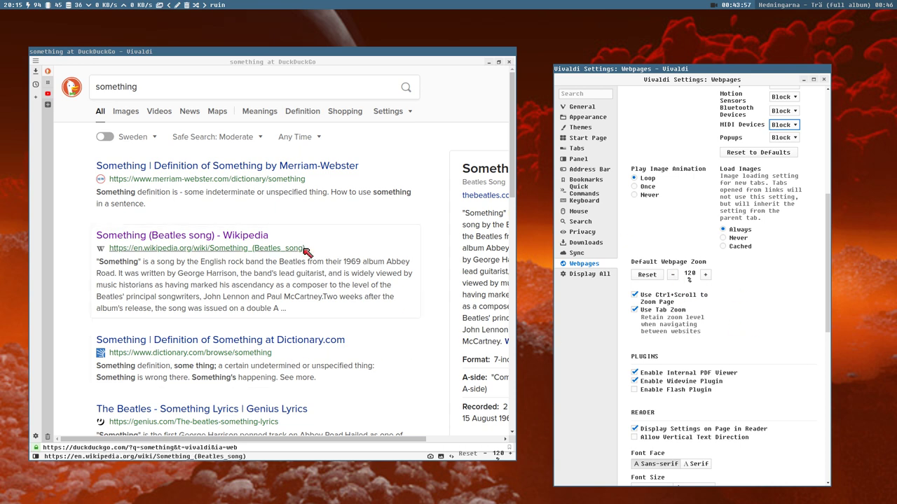
scroll(342, 247, "down", 1)
scroll(342, 247, "down", 3)
scroll(342, 266, "up", 3)
scroll(343, 273, "down", 1)
scroll(344, 277, "up", 1)
scroll(345, 277, "up", 1)
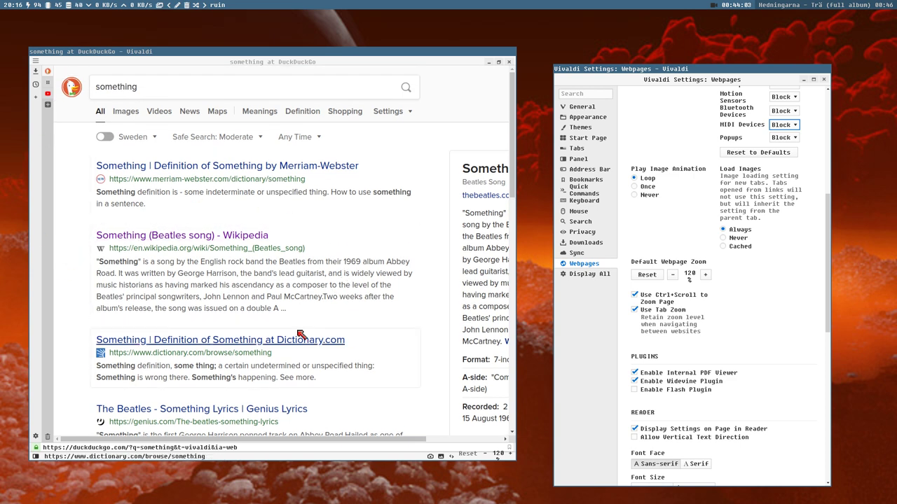
scroll(318, 285, "down", 3)
scroll(308, 287, "up", 2)
scroll(308, 287, "up", 2)
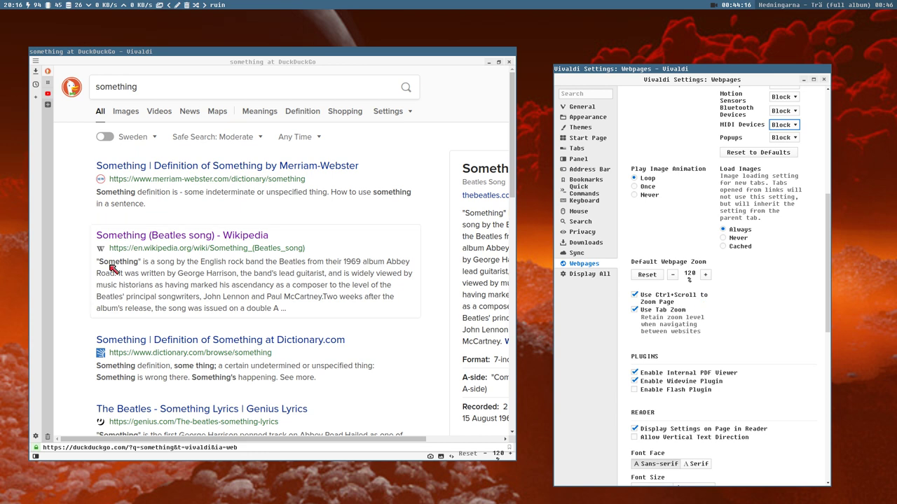
Step: Open a new tab, uncheck Enable Internal PDF Viewer in Webpages settings, and return to the search tab
left_click(48, 104)
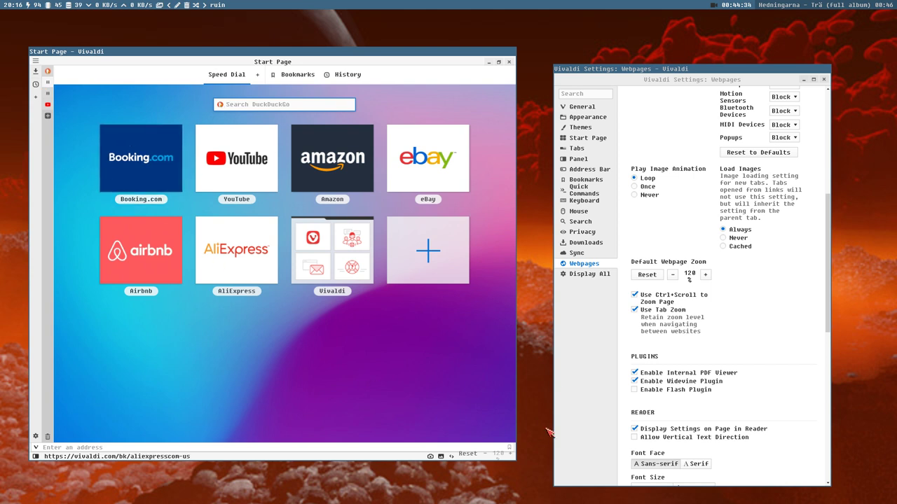
scroll(750, 362, "down", 3)
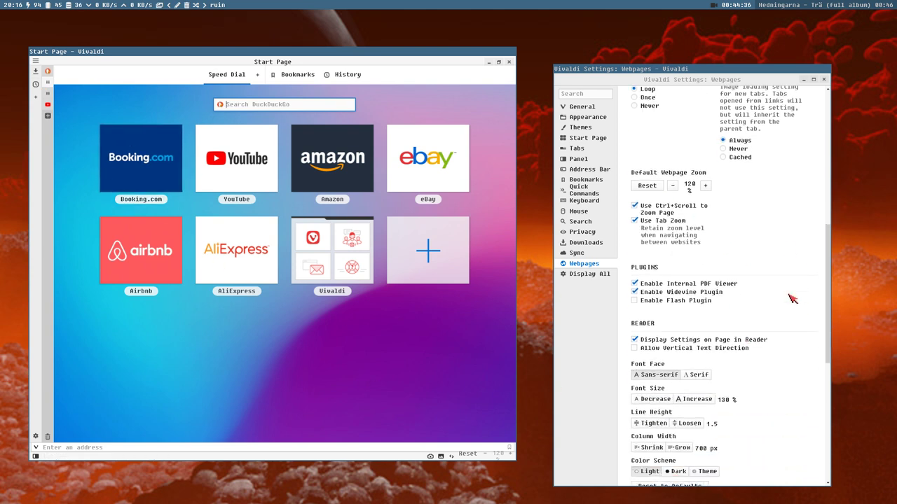
left_click(684, 275)
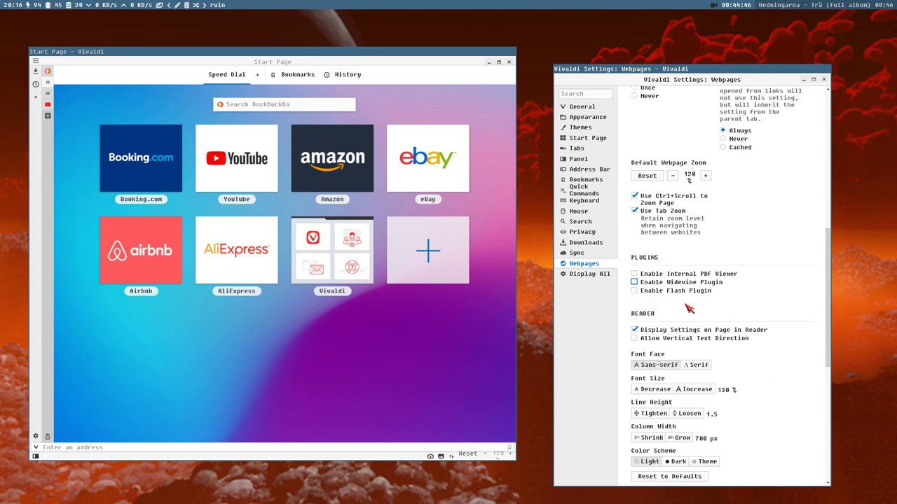
scroll(708, 306, "down", 1)
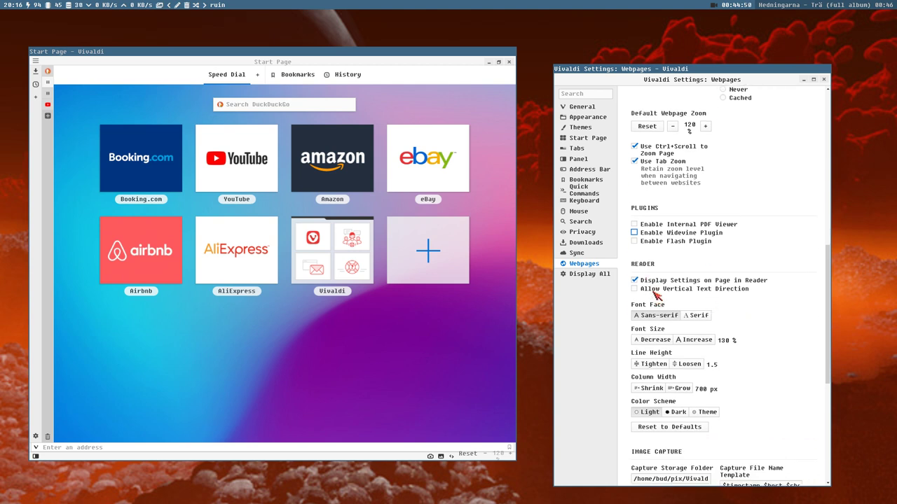
scroll(713, 286, "down", 2)
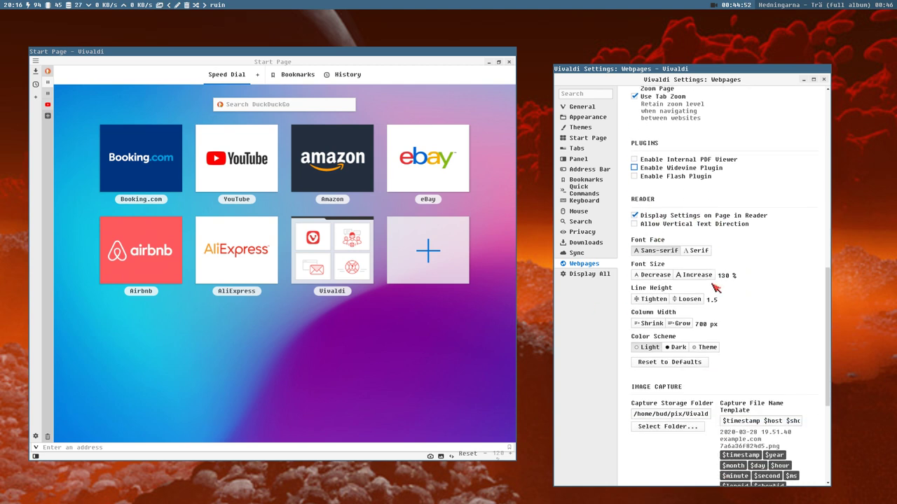
left_click(48, 72)
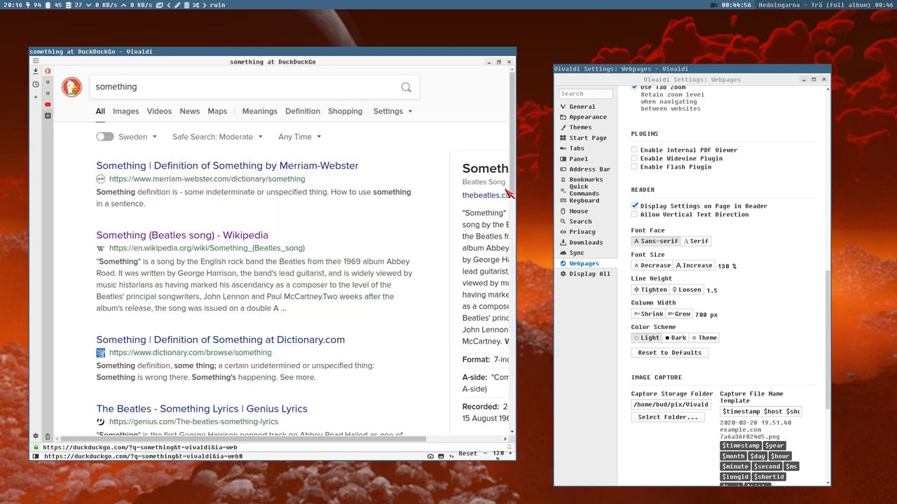
Step: Open the 'Something (Beatles song)' Wikipedia article, view it in Reader View, then switch Reader View off
left_click(175, 235)
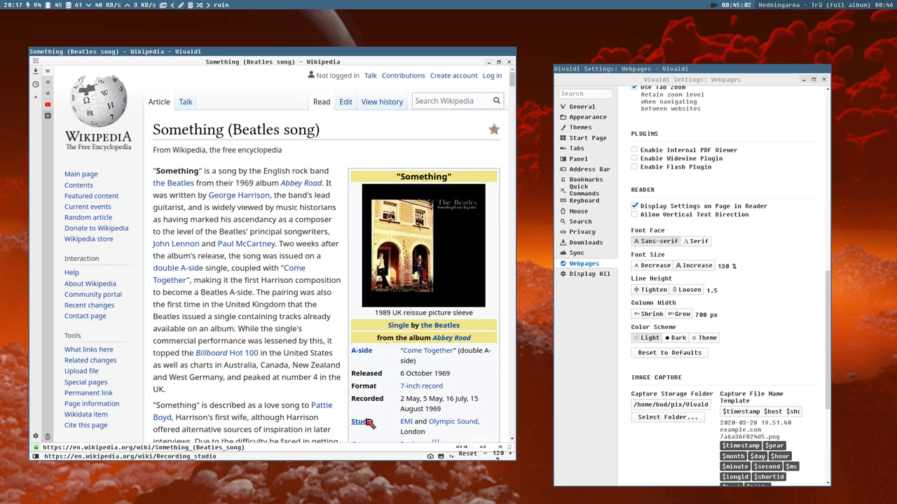
left_click(502, 449)
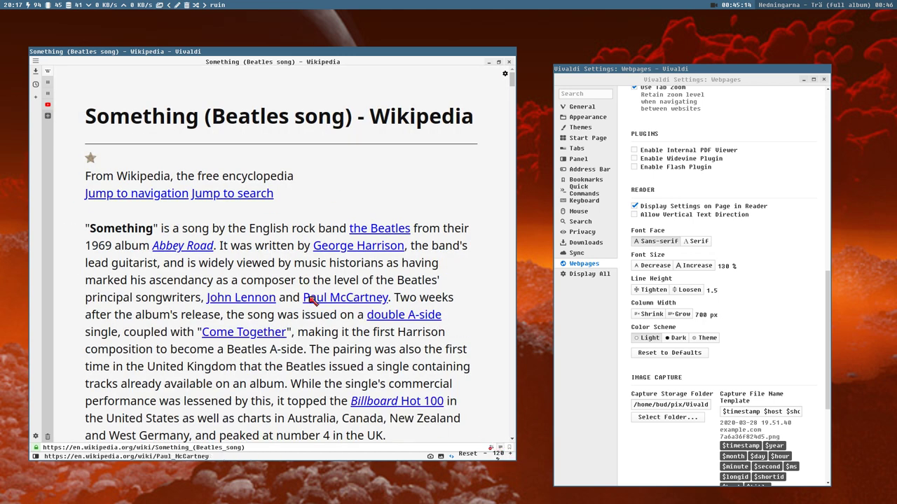
scroll(315, 297, "down", 3)
scroll(374, 280, "down", 18)
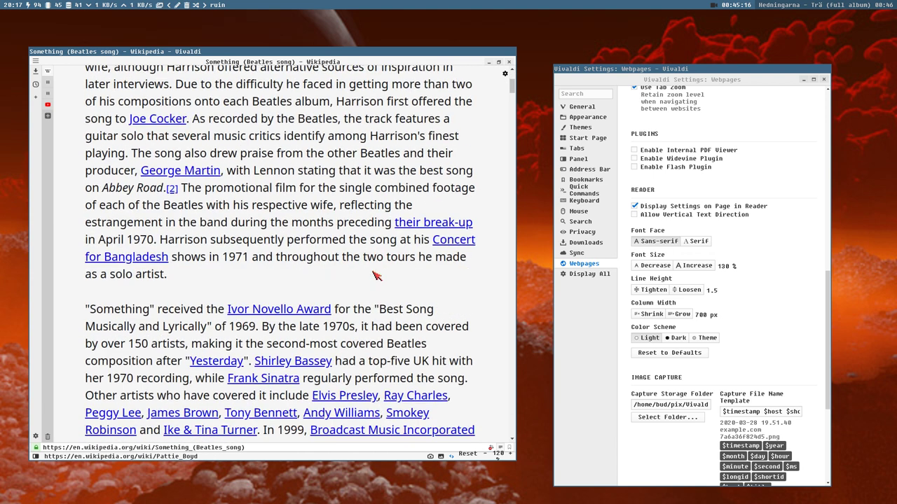
scroll(405, 387, "down", 7)
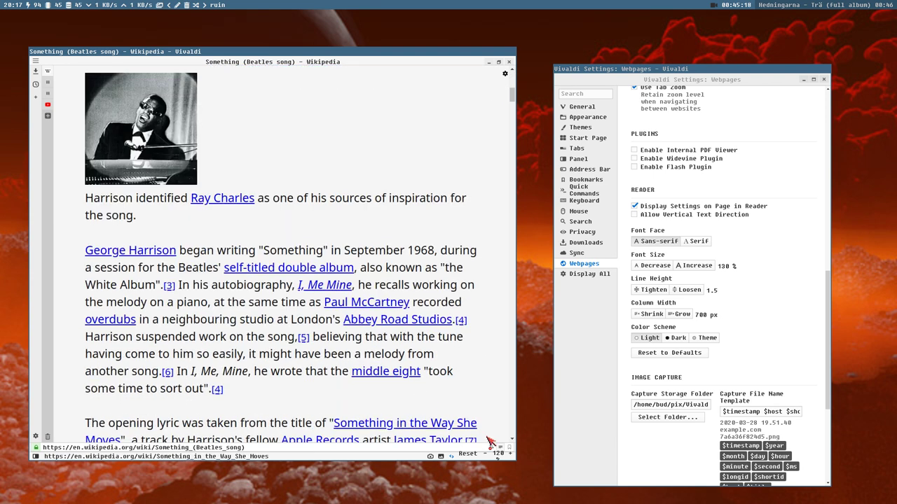
left_click(500, 449)
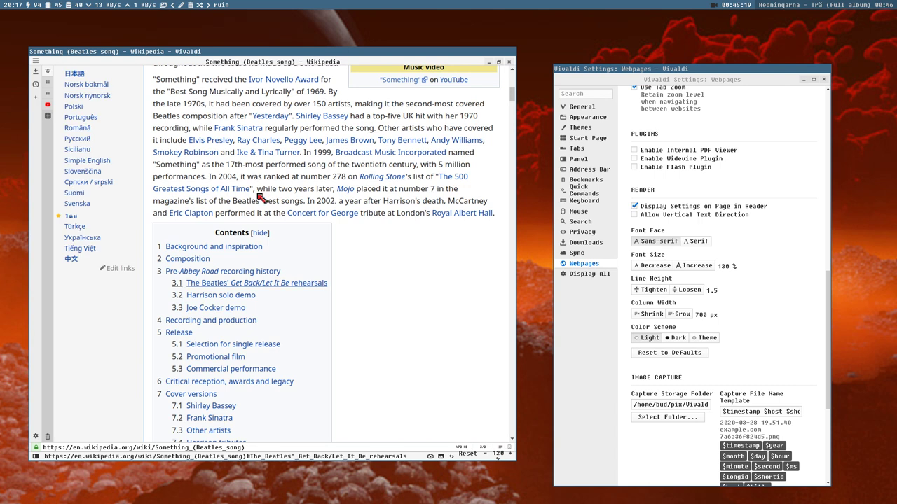
scroll(384, 349, "up", 4)
scroll(383, 349, "up", 11)
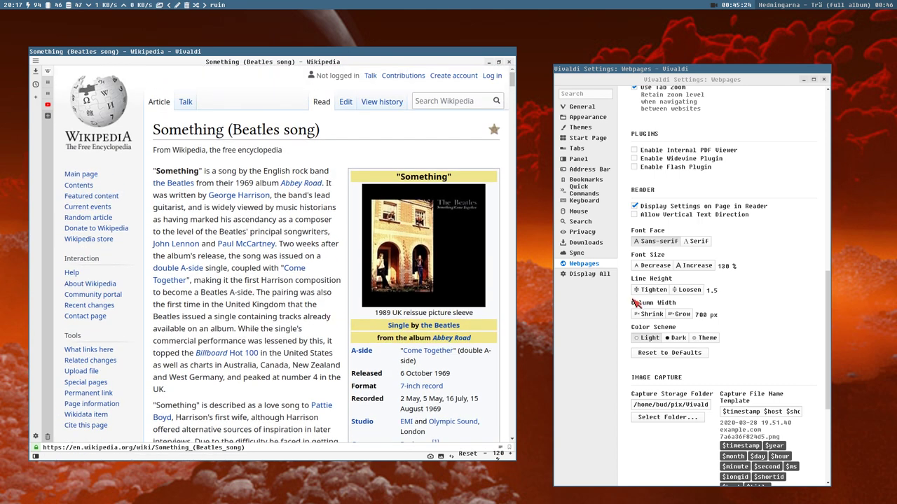
scroll(698, 378, "down", 3)
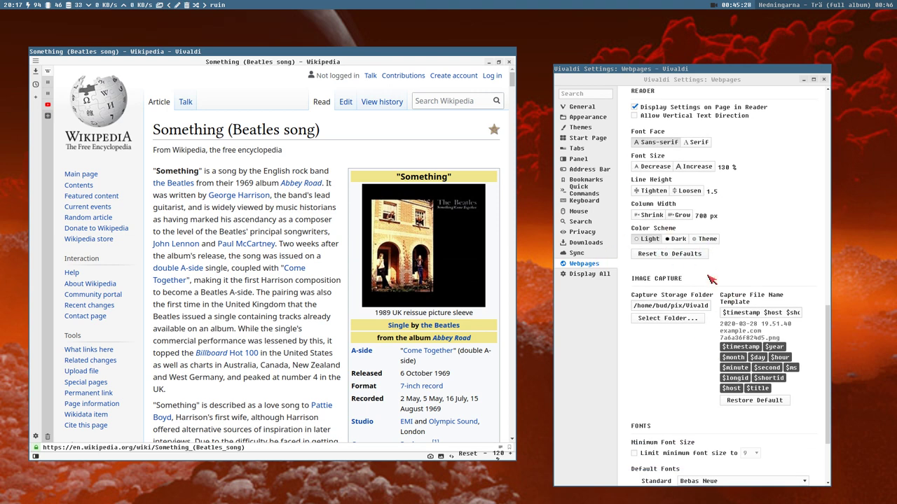
Step: Enable Limit Minimum Font Size and set it to 10
scroll(711, 279, "down", 3)
scroll(676, 254, "down", 1)
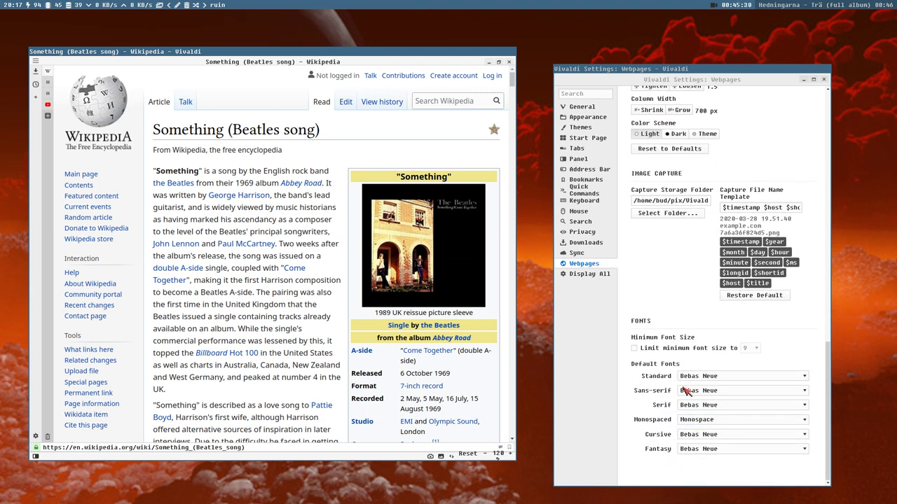
left_click(747, 350)
left_click(752, 369)
Step: Set the Standard font to Serif and the Serif font to Charter
left_click(729, 376)
scroll(732, 319, "down", 5)
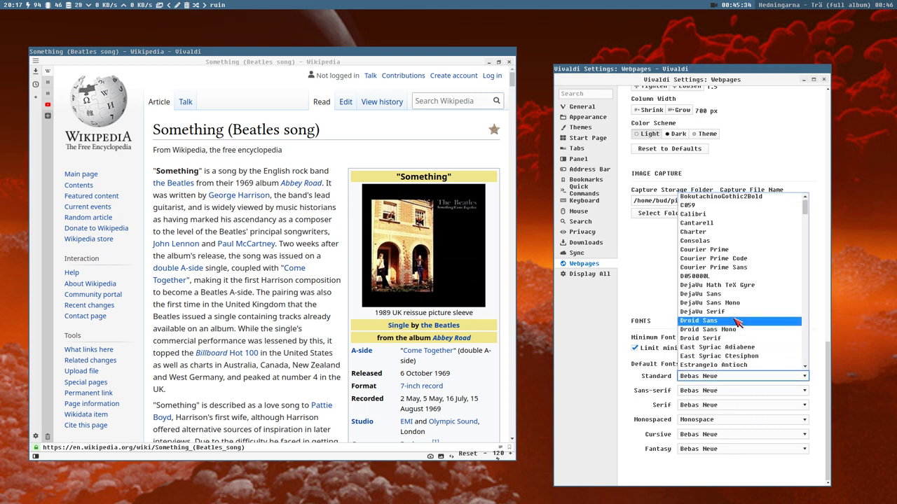
left_click_drag(806, 222, 814, 361)
scroll(771, 308, "up", 2)
left_click(733, 255)
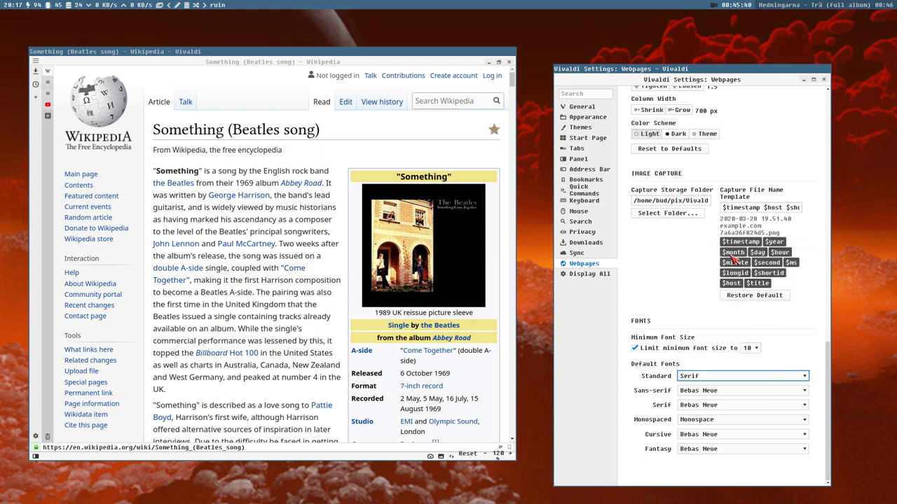
left_click(711, 408)
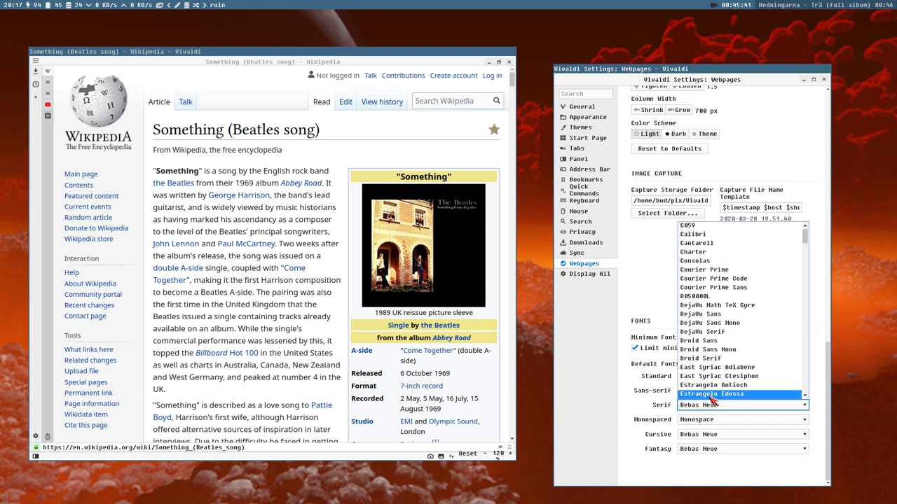
left_click(723, 257)
Step: Set the Sans-serif font to Noto Sans and the Monospaced font to Hack
left_click(716, 394)
scroll(722, 306, "down", 6)
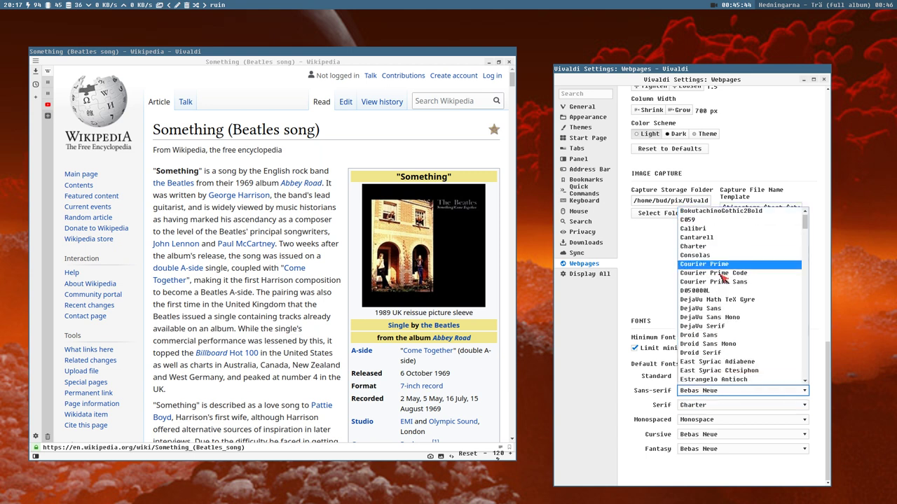
scroll(724, 306, "down", 2)
scroll(726, 297, "down", 12)
scroll(726, 297, "up", 3)
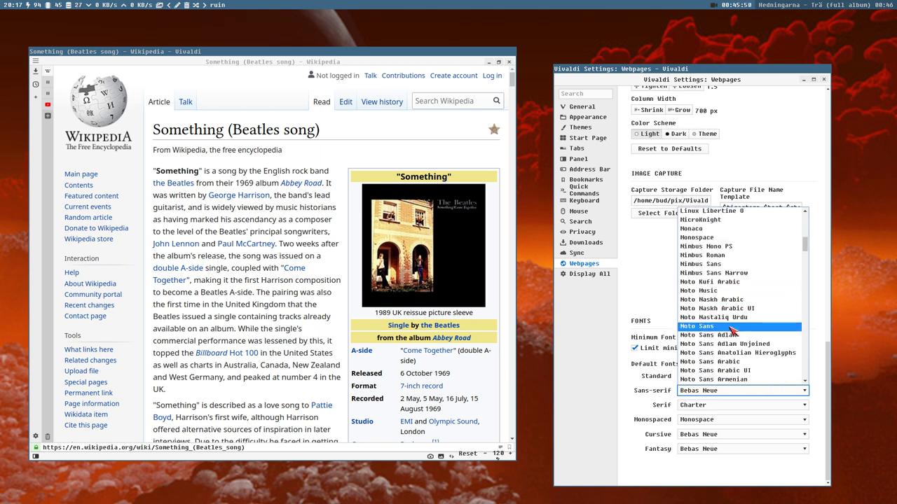
left_click(733, 326)
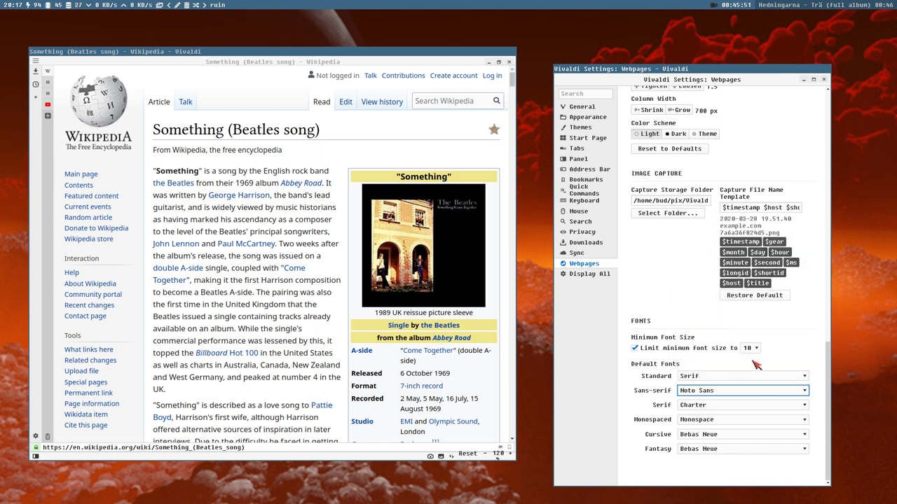
left_click(702, 423)
scroll(711, 377, "up", 3)
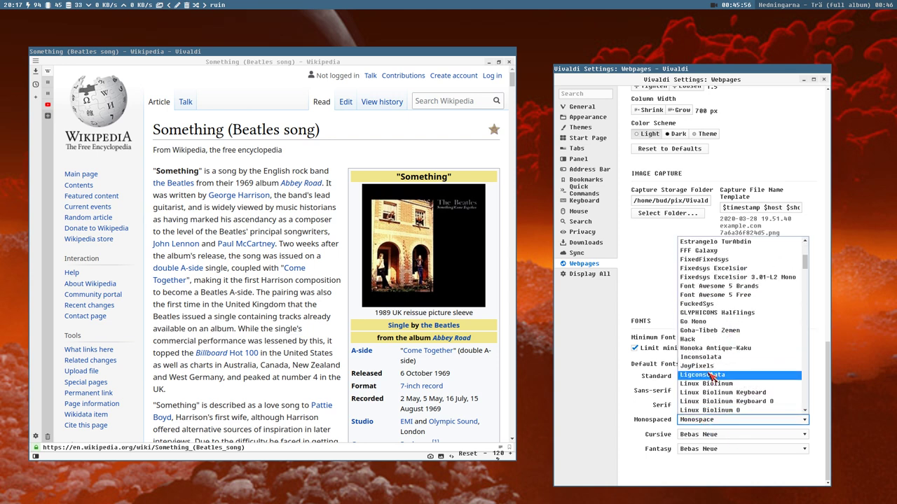
left_click(710, 340)
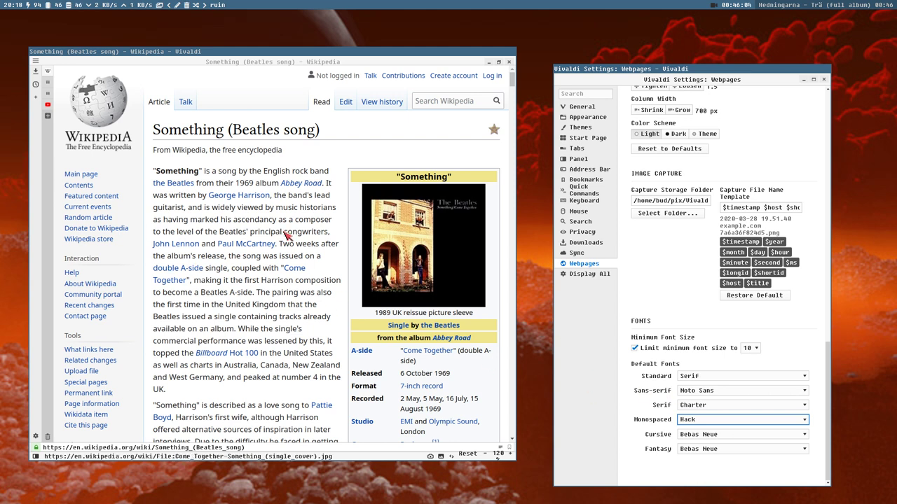
scroll(633, 319, "up", 2)
scroll(632, 320, "up", 9)
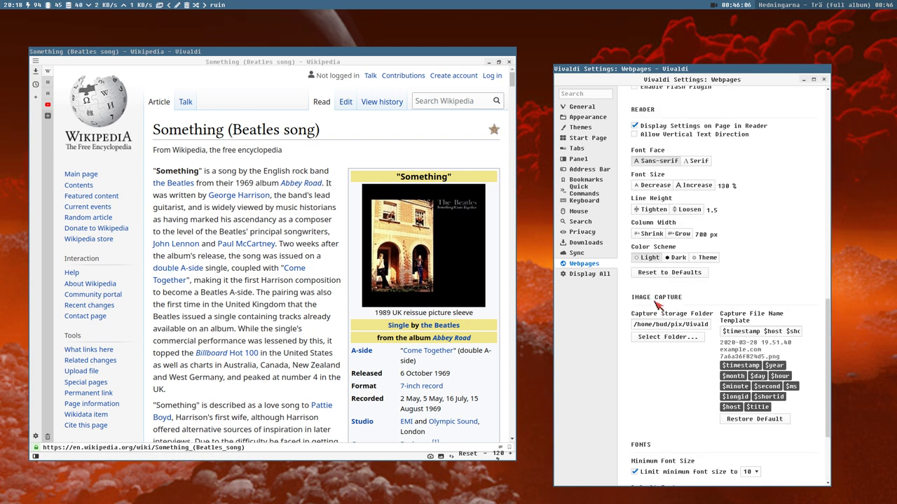
Step: Scroll the Webpages settings back to the top and drag the Settings window slightly higher
scroll(714, 316, "up", 4)
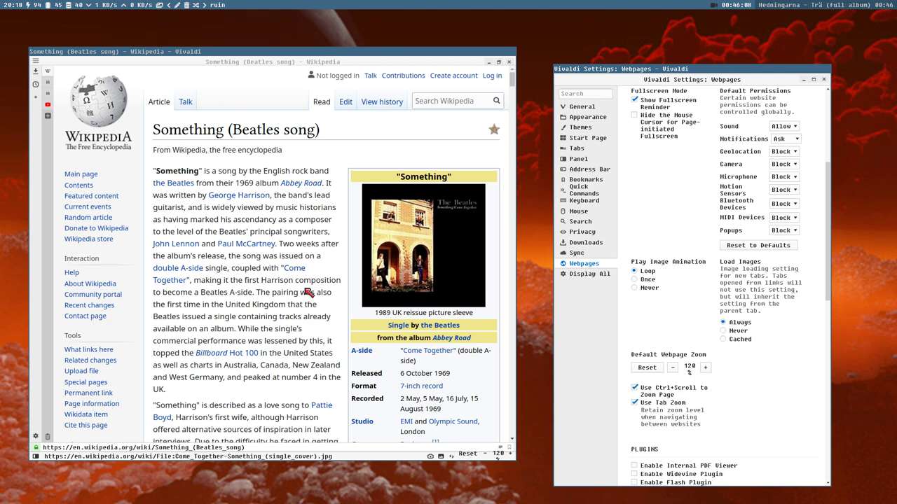
scroll(683, 264, "up", 6)
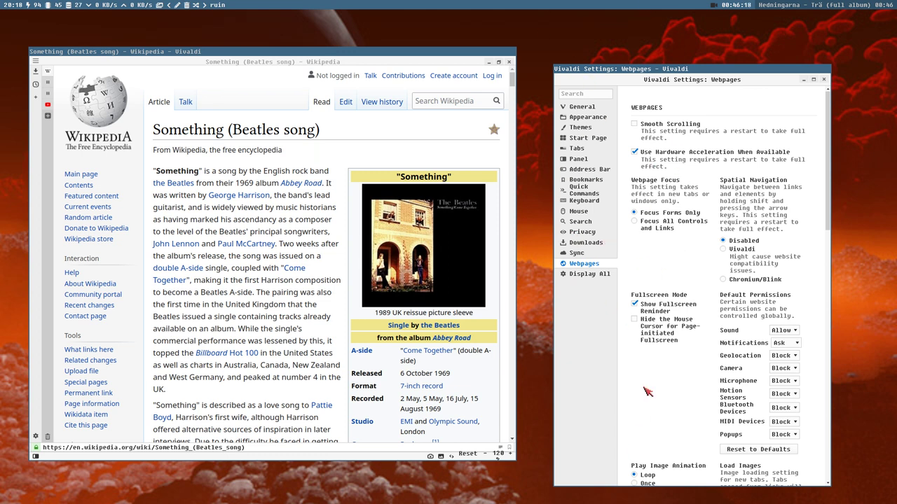
scroll(646, 391, "down", 12)
scroll(667, 366, "down", 2)
scroll(683, 371, "up", 14)
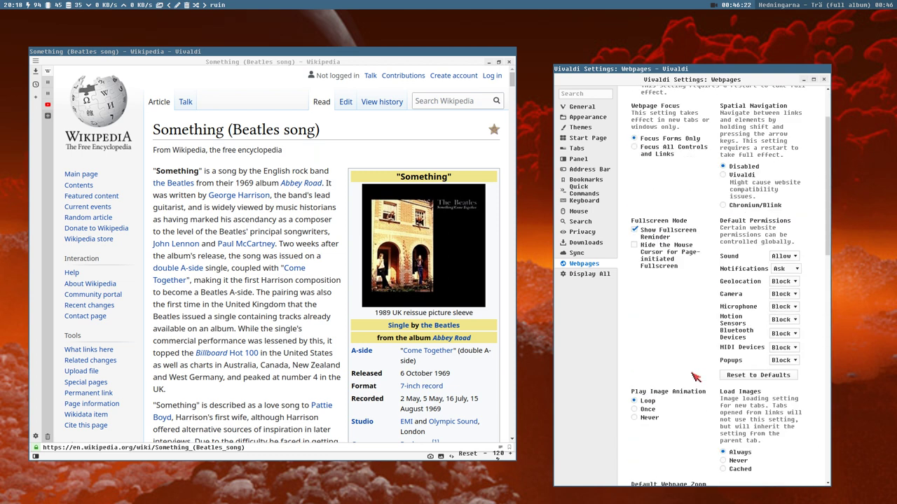
scroll(702, 356, "up", 2)
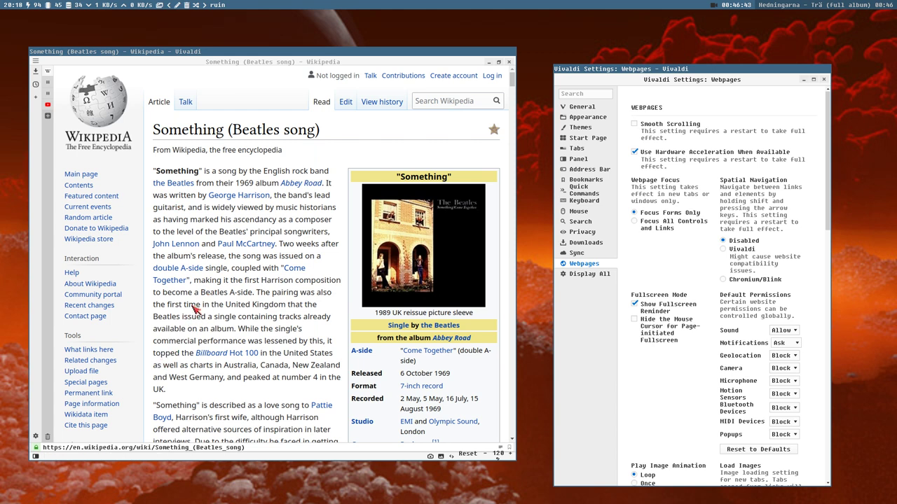
mouse_move(602, 69)
left_mouse_down()
mouse_move(604, 45)
mouse_move(598, 56)
left_mouse_up()
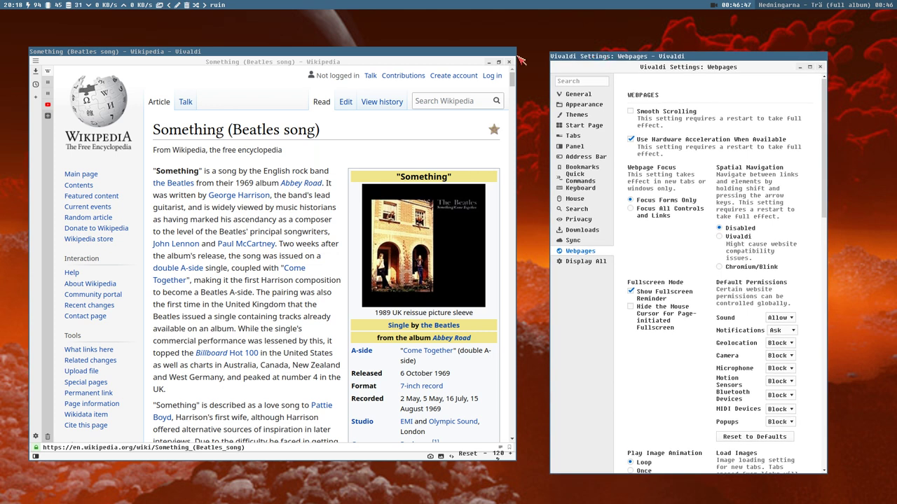